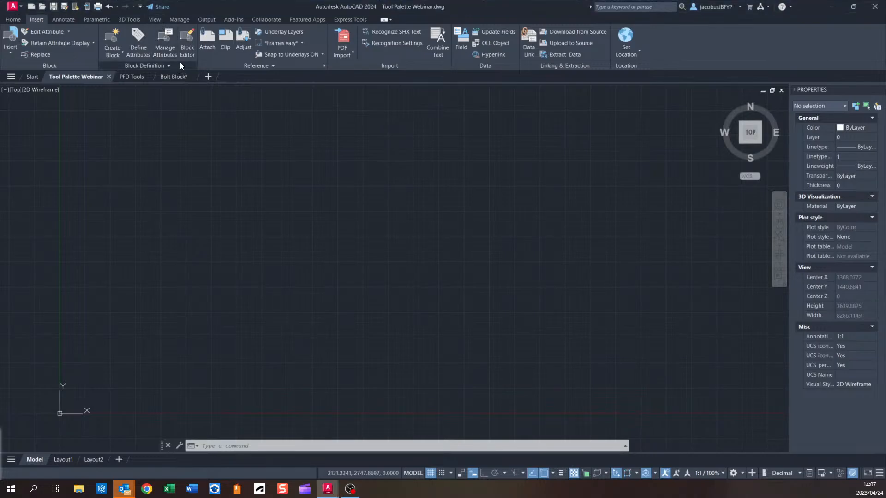
# Open the Tool Palettes window and pull it into the drawing area.
pyautogui.click(154, 20)
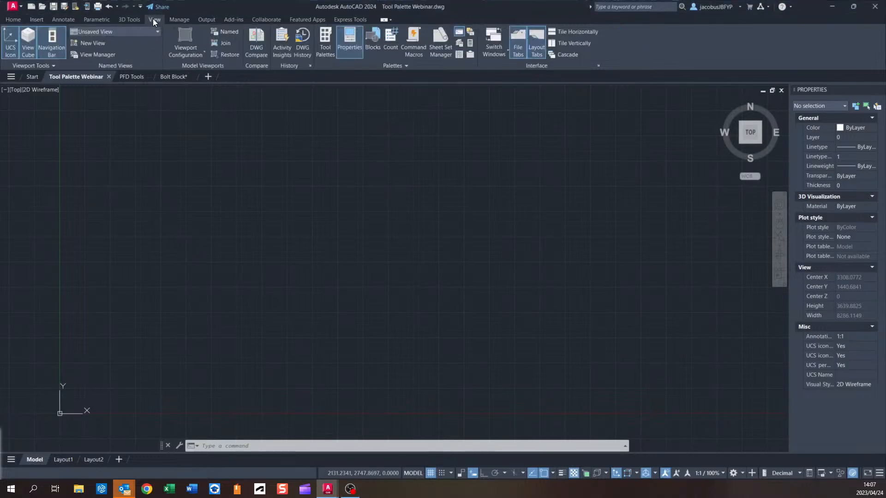
pyautogui.click(325, 44)
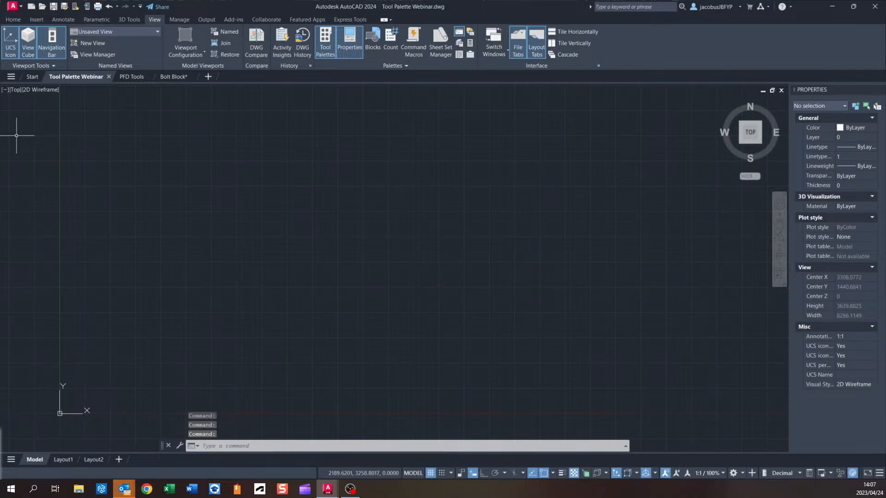
pyautogui.moveTo(1, 145); pyautogui.dragTo(215, 148)
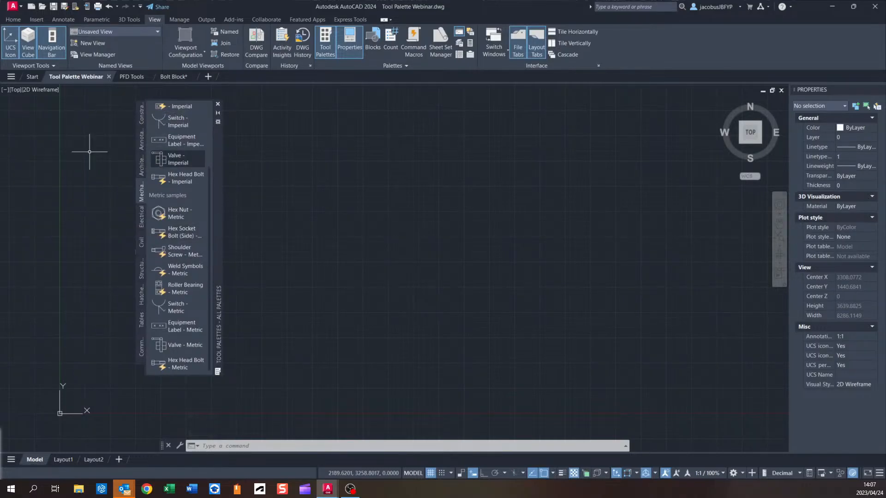
pyautogui.moveTo(217, 157); pyautogui.dragTo(209, 157)
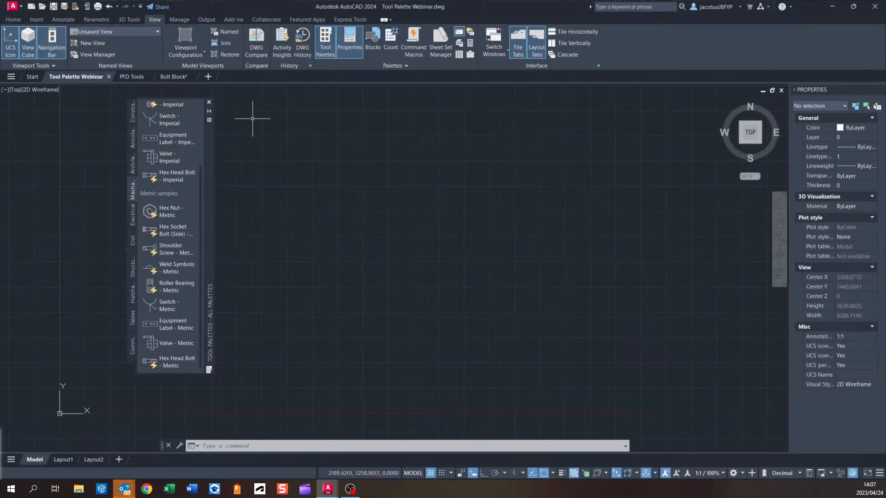
# Browse each tool palette tab from Constraints through Command Tool Samples.
pyautogui.click(133, 111)
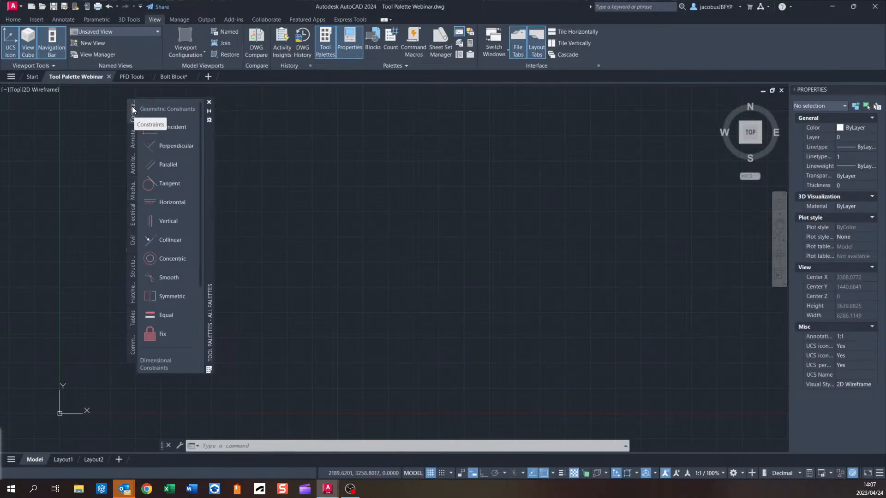
pyautogui.click(132, 137)
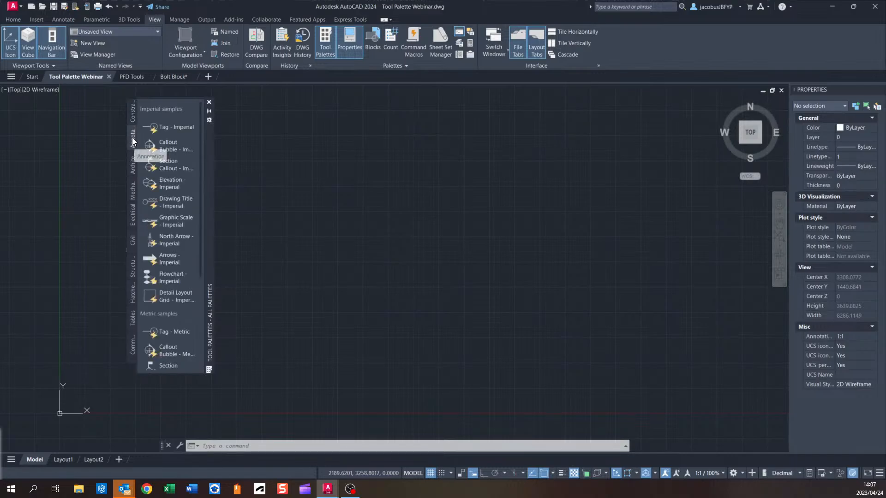
pyautogui.click(132, 167)
pyautogui.click(133, 193)
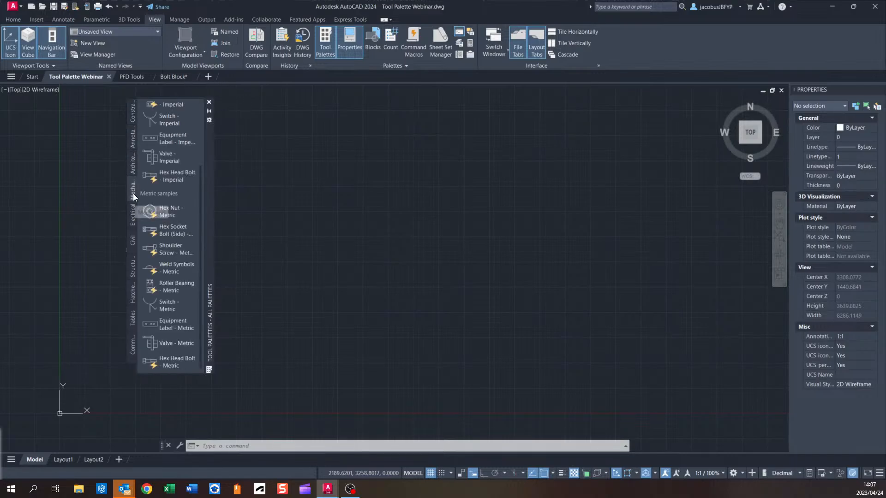
pyautogui.click(133, 163)
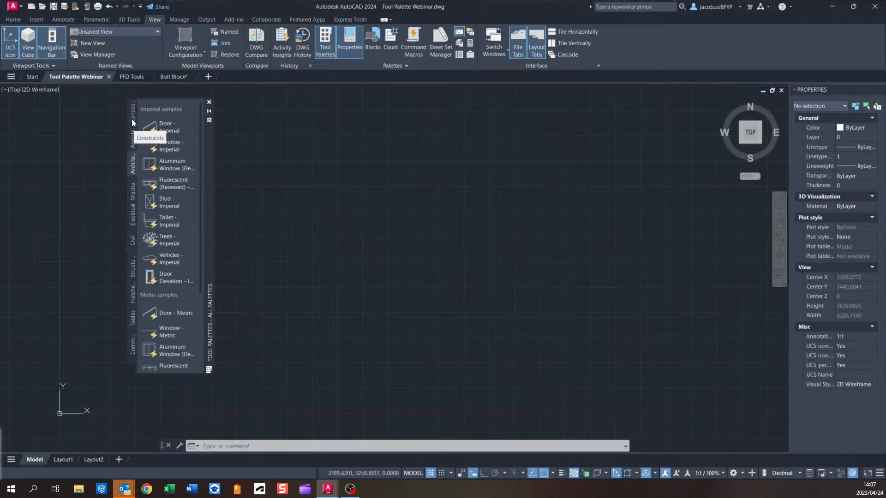
pyautogui.click(133, 192)
pyautogui.click(132, 223)
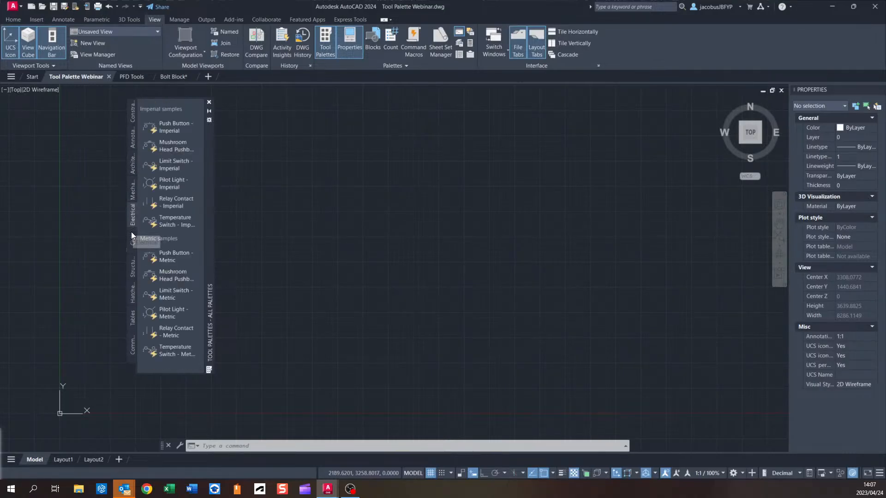
pyautogui.click(132, 264)
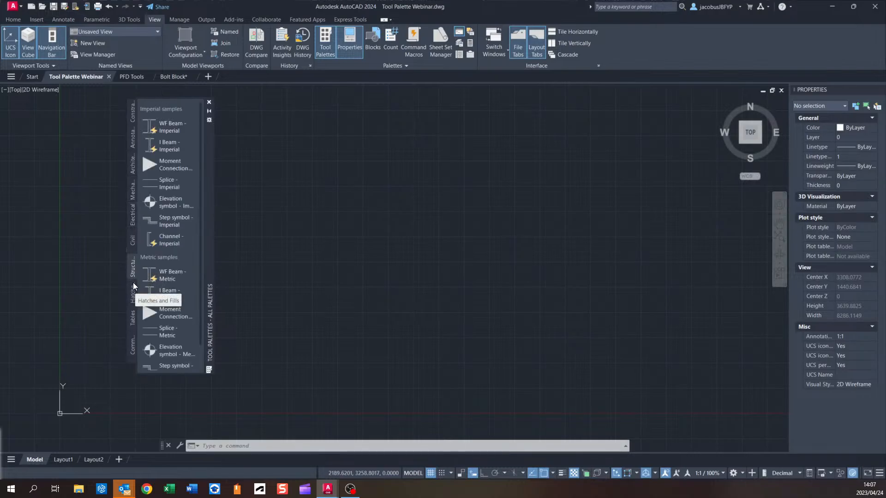
pyautogui.click(131, 295)
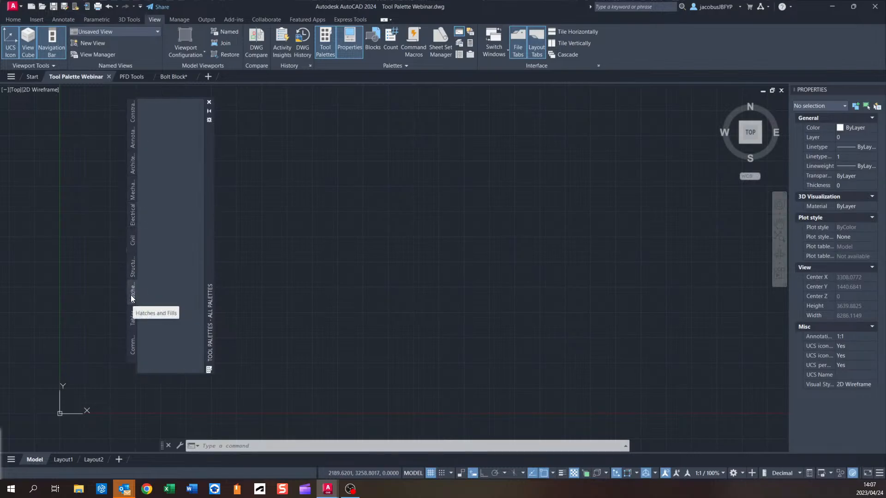
pyautogui.click(132, 320)
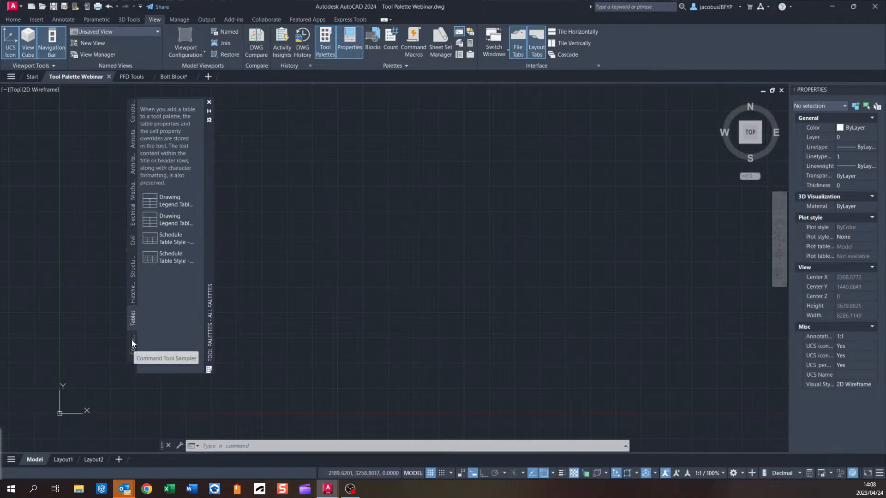
pyautogui.click(132, 342)
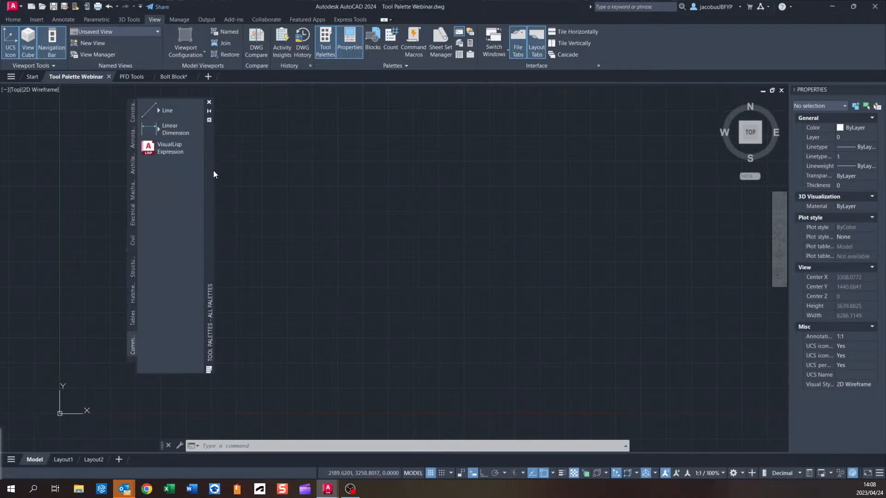
# Shift the palette slightly left and switch through its tabs to the Architectural palette.
pyautogui.moveTo(211, 175); pyautogui.dragTo(198, 177)
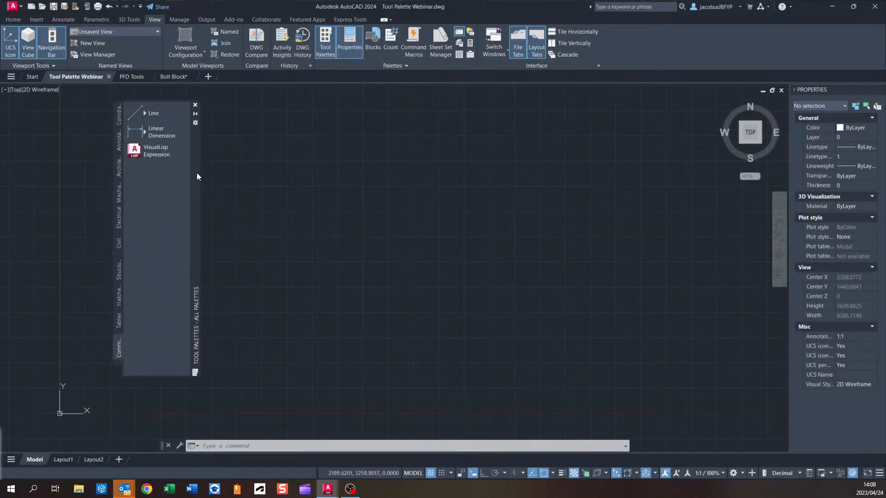
pyautogui.click(119, 118)
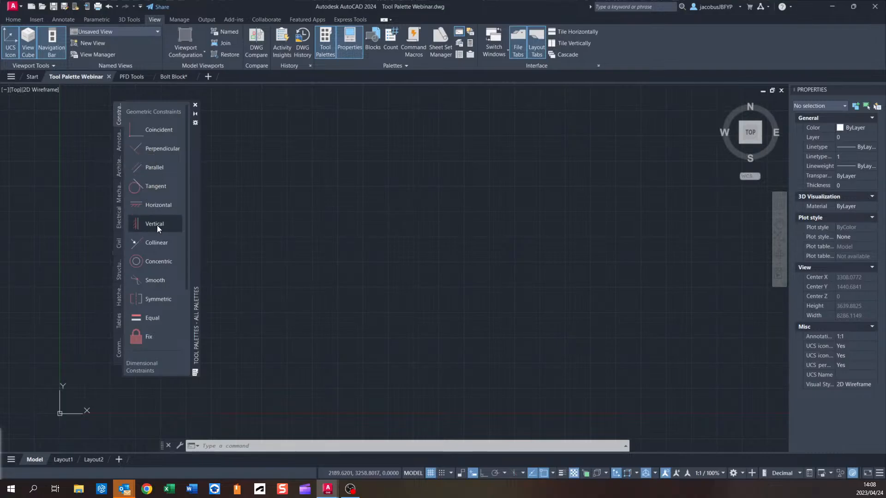
pyautogui.click(119, 142)
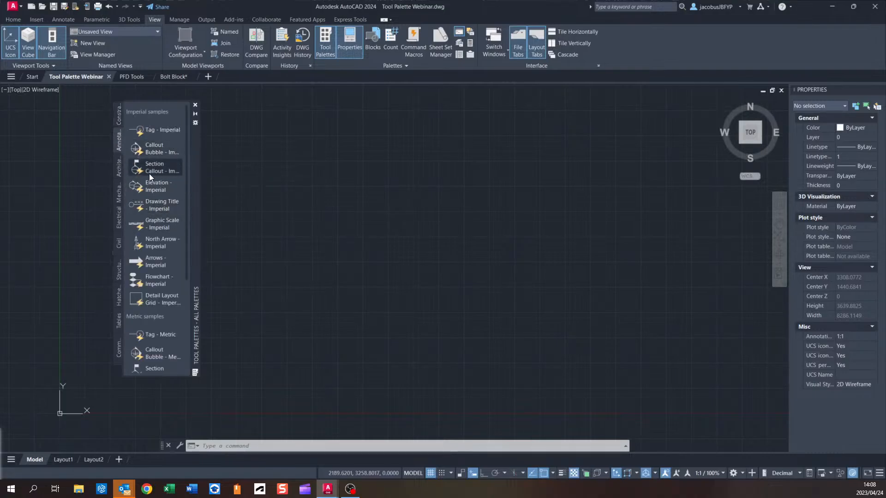
pyautogui.click(120, 165)
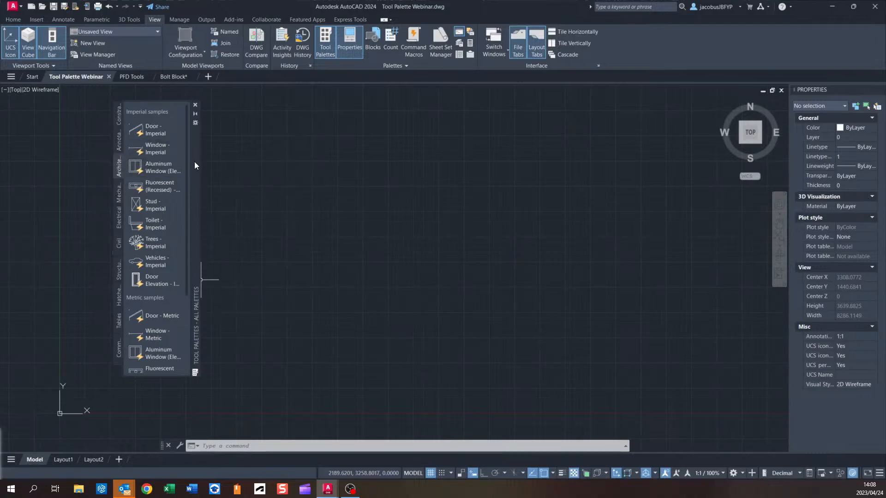
# Dock the Tool Palettes window against the drawing area's left edge and extend it taller.
pyautogui.moveTo(194, 142)
pyautogui.mouseDown()
pyautogui.moveTo(281, 162)
pyautogui.moveTo(220, 139)
pyautogui.moveTo(232, 165)
pyautogui.moveTo(76, 149)
pyautogui.moveTo(83, 114)
pyautogui.moveTo(91, 240)
pyautogui.moveTo(98, 198)
pyautogui.moveTo(720, 190)
pyautogui.moveTo(785, 181)
pyautogui.moveTo(750, 172)
pyautogui.moveTo(263, 203)
pyautogui.moveTo(143, 159)
pyautogui.moveTo(80, 120)
pyautogui.mouseUp()
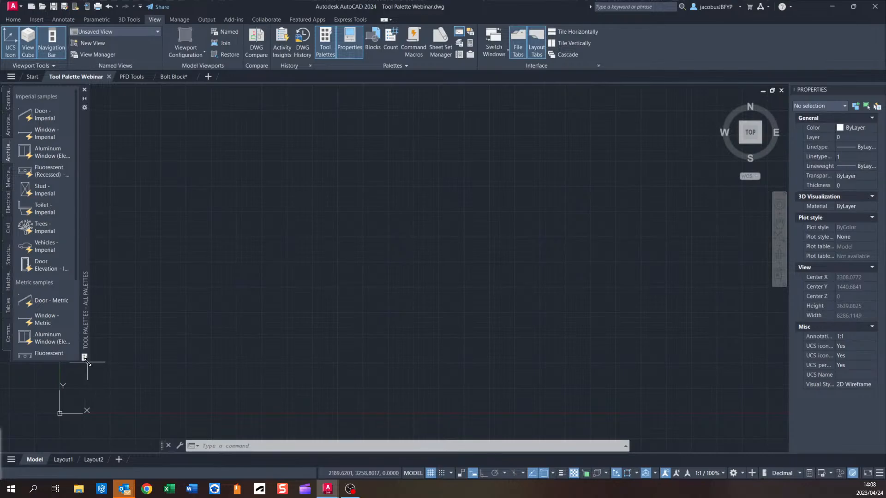
pyautogui.moveTo(87, 362); pyautogui.dragTo(86, 398)
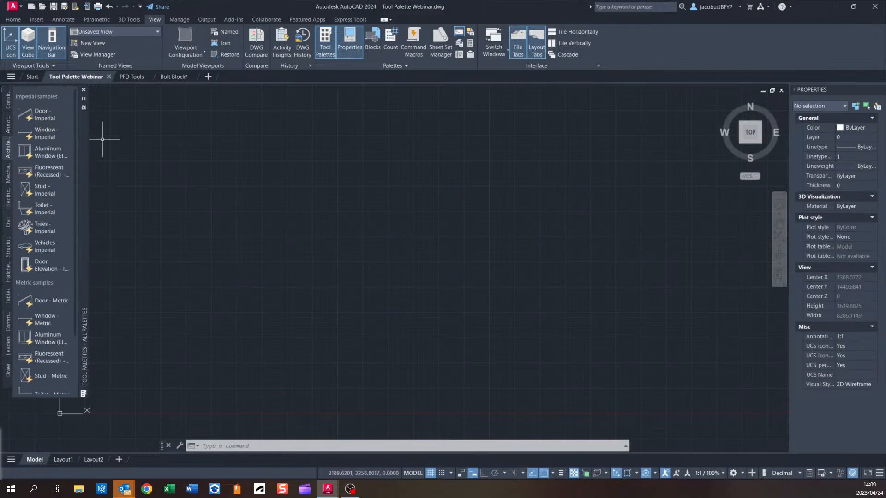
pyautogui.moveTo(85, 170)
pyautogui.mouseDown()
pyautogui.moveTo(110, 181)
pyautogui.moveTo(221, 170)
pyautogui.moveTo(190, 185)
pyautogui.moveTo(87, 173)
pyautogui.mouseUp()
pyautogui.click(208, 77)
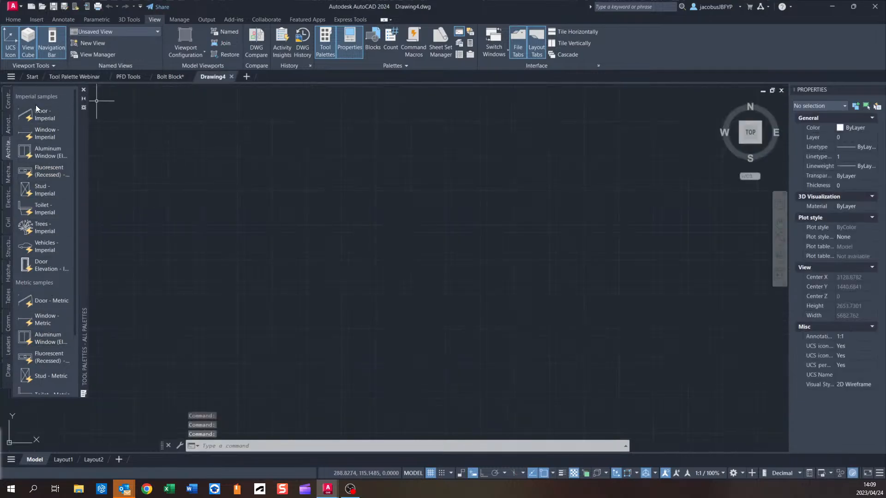
pyautogui.click(231, 76)
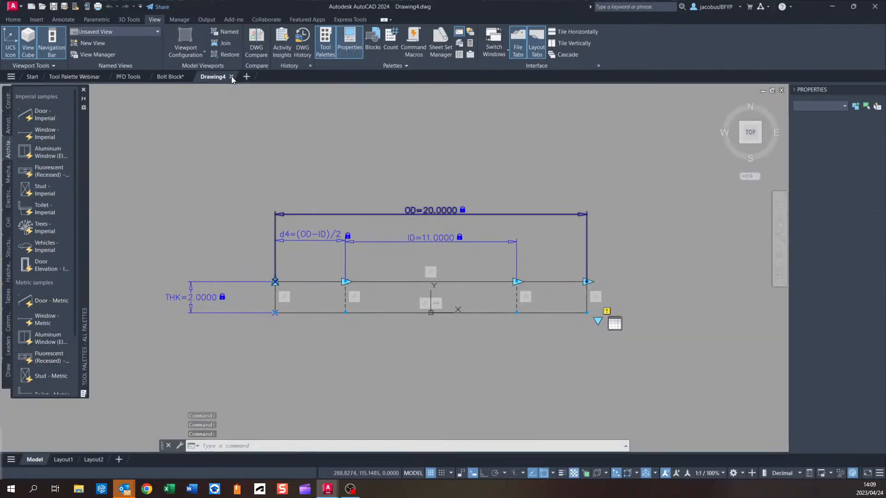
pyautogui.click(51, 77)
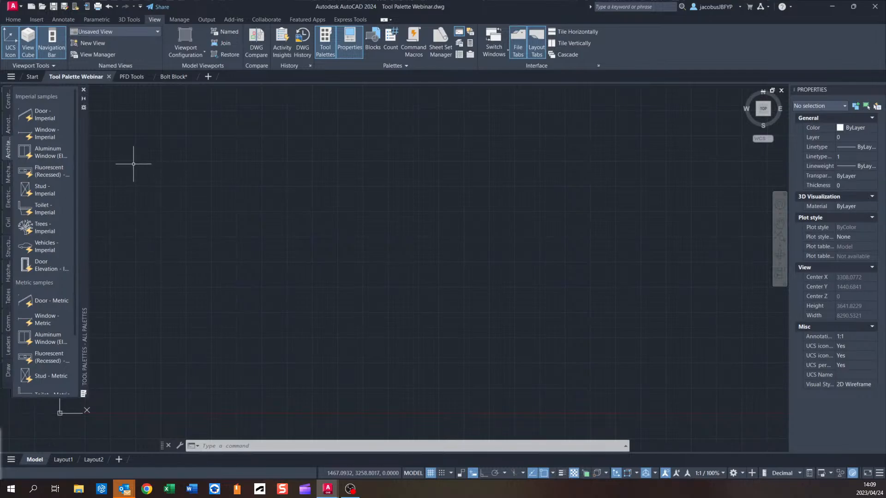
# Add a text label reading Other below the Door - Imperial tool on the Architectural palette.
pyautogui.rightClick(27, 125)
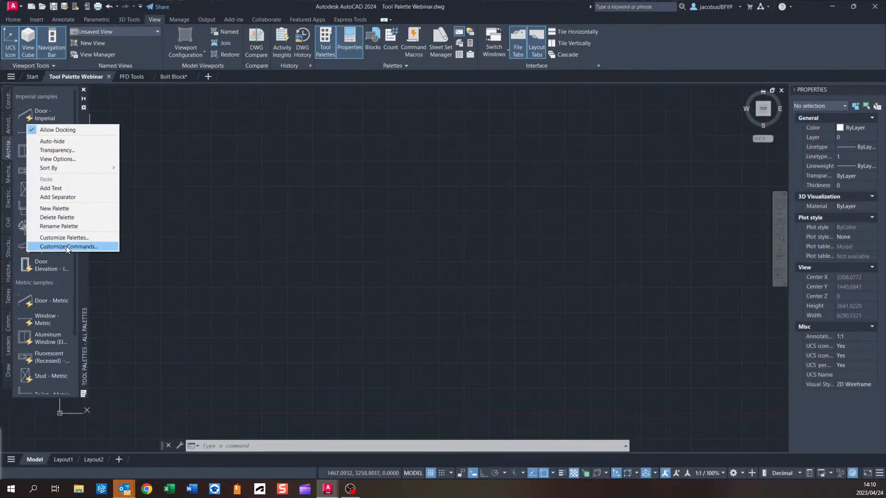
pyautogui.click(45, 189)
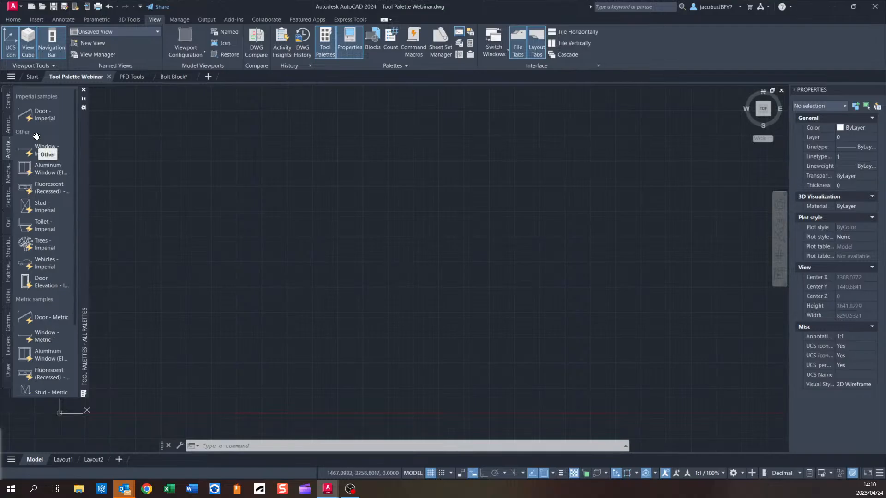
# Add a separator below the Window - Imperial tool on the palette.
pyautogui.rightClick(29, 157)
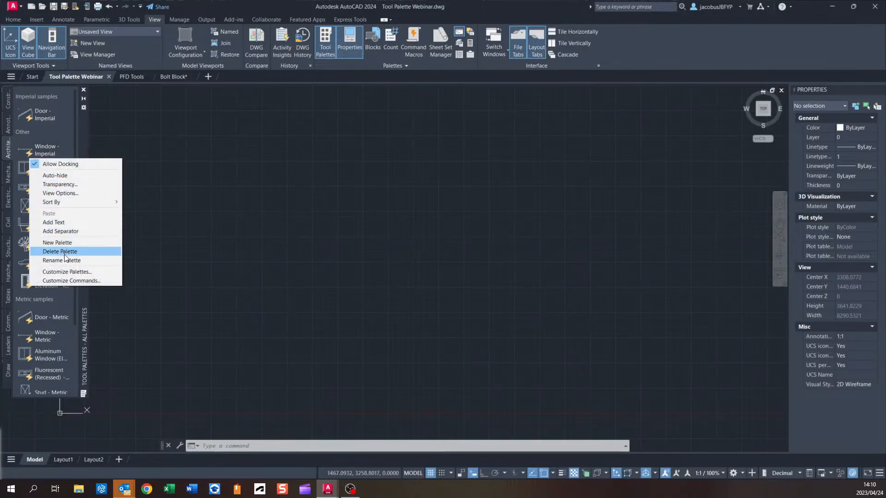
pyautogui.click(65, 233)
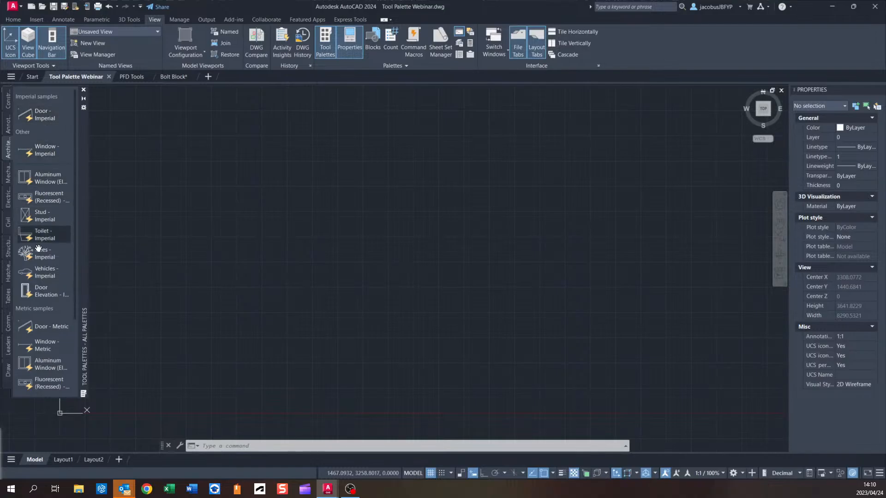
# Delete the Other text label from the palette and confirm.
pyautogui.rightClick(24, 132)
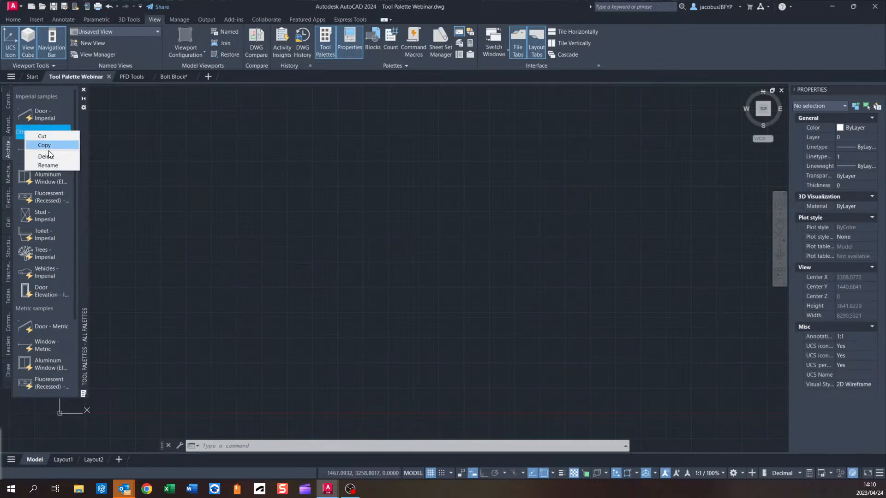
pyautogui.click(34, 150)
pyautogui.click(475, 261)
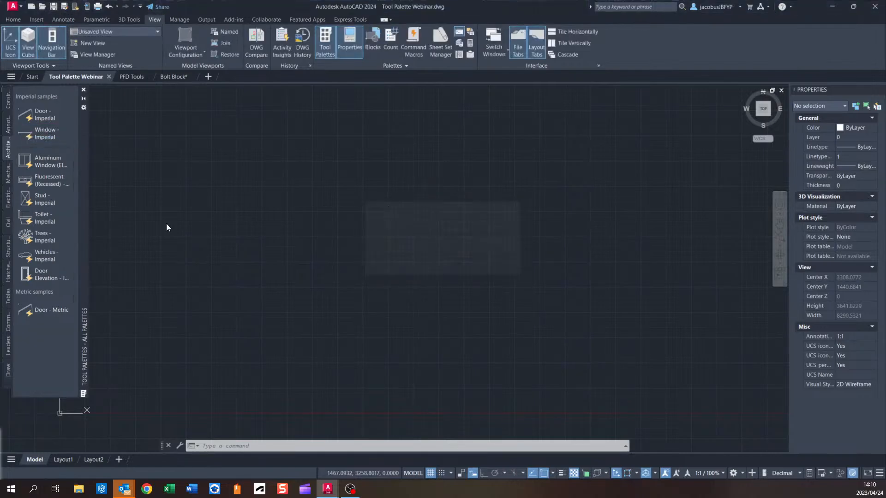
# Delete the separator from the palette and confirm.
pyautogui.rightClick(43, 148)
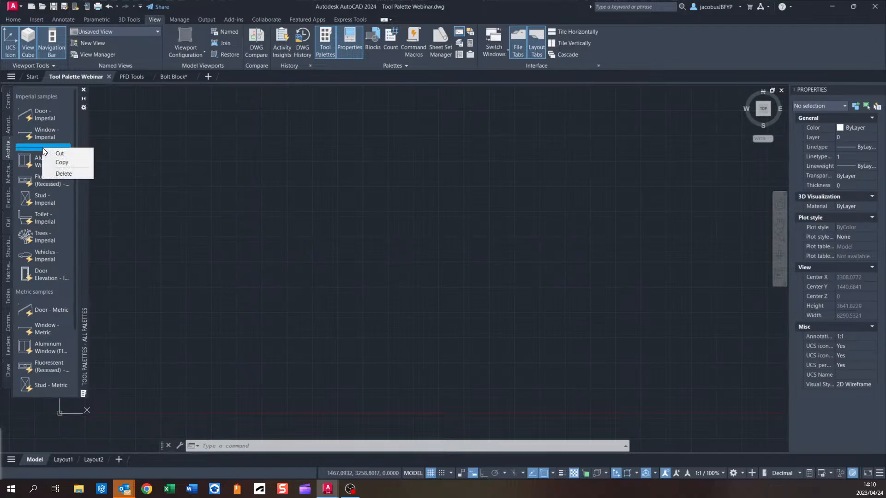
pyautogui.click(63, 174)
pyautogui.click(448, 266)
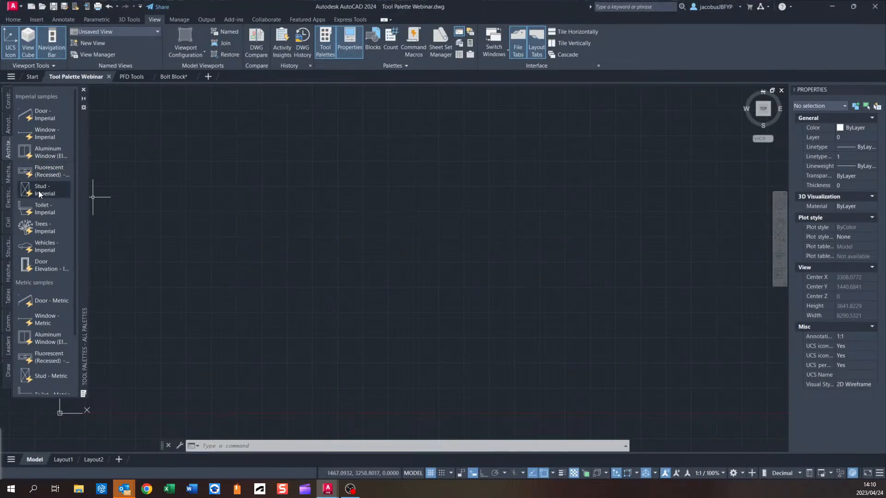
# Insert the Trees - Imperial block from the Architectural palette into the drawing and select it.
pyautogui.click(7, 101)
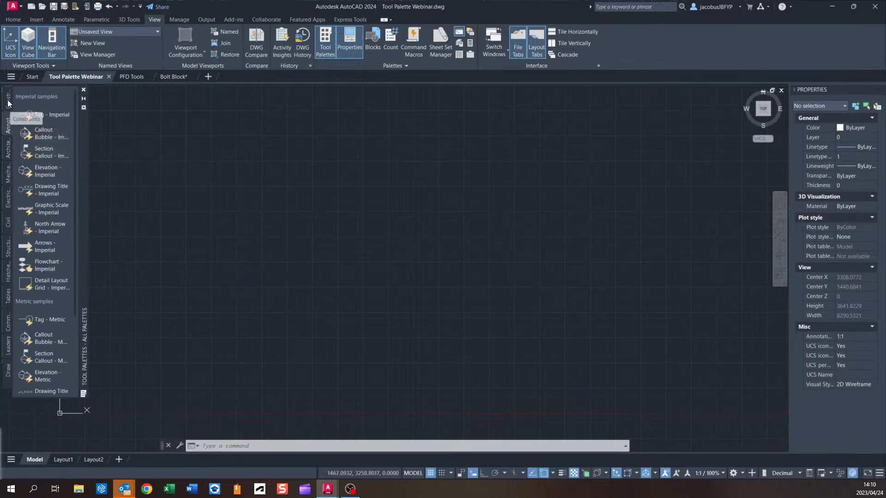
pyautogui.click(7, 127)
pyautogui.click(8, 149)
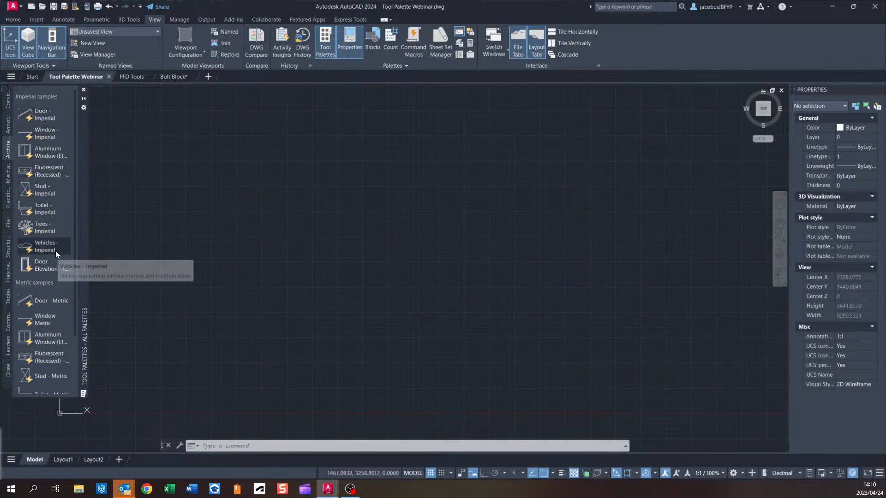
pyautogui.click(44, 229)
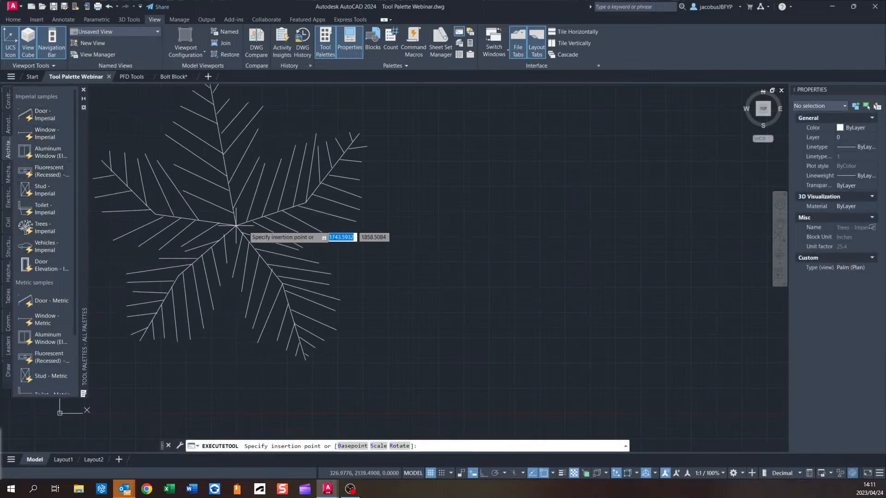
pyautogui.scroll(-2, 277, 235)
pyautogui.click(305, 218)
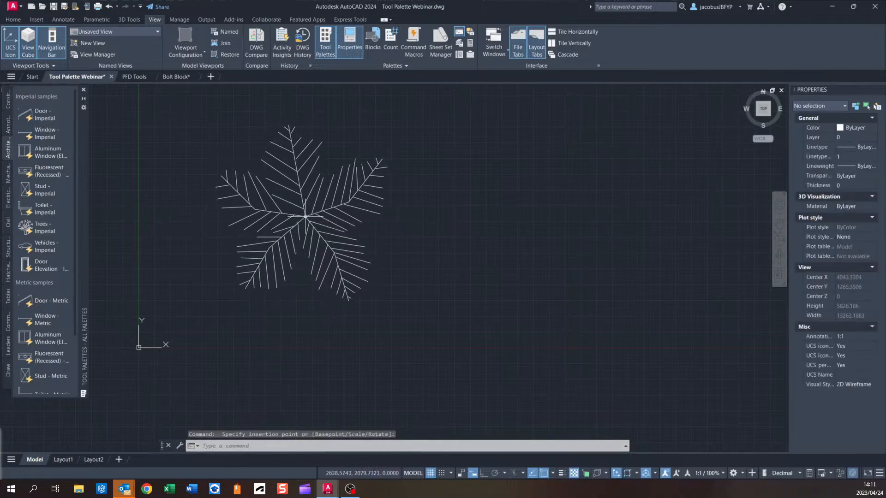
pyautogui.click(340, 204)
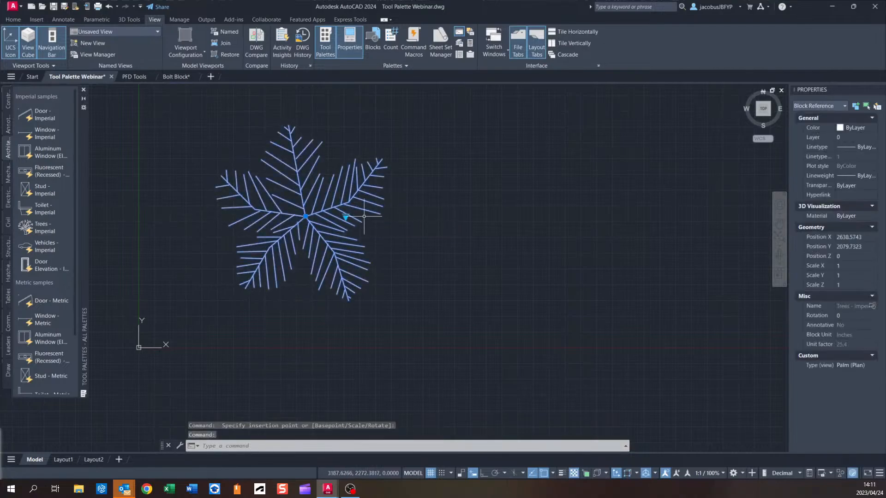
# Switch the tree block's visibility state to Palm (Elevation).
pyautogui.click(346, 217)
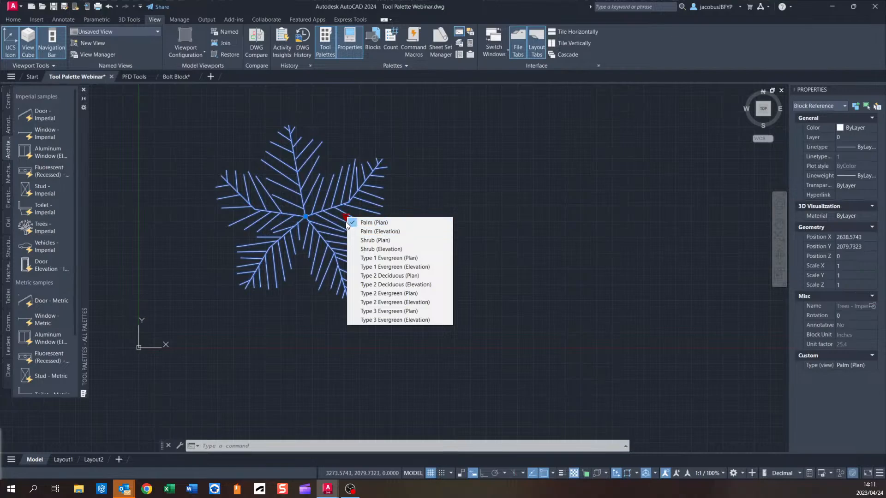
pyautogui.click(377, 232)
pyautogui.scroll(-3, 303, 245)
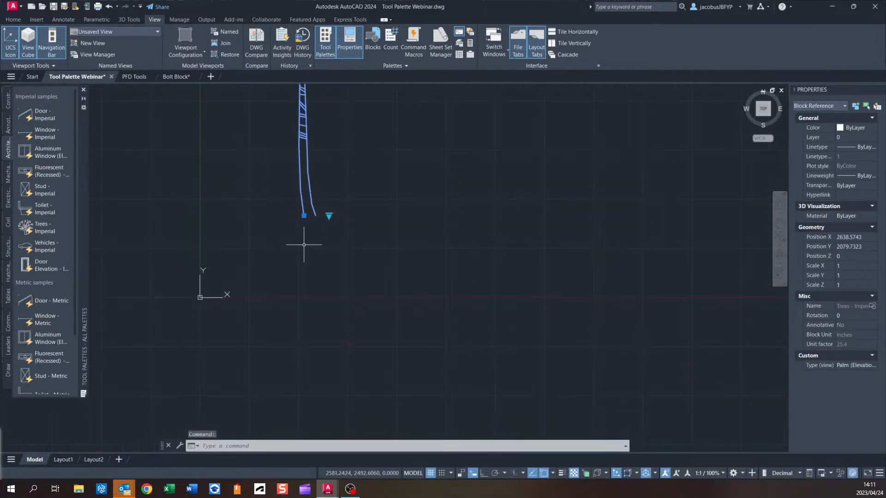
pyautogui.scroll(2, 319, 270)
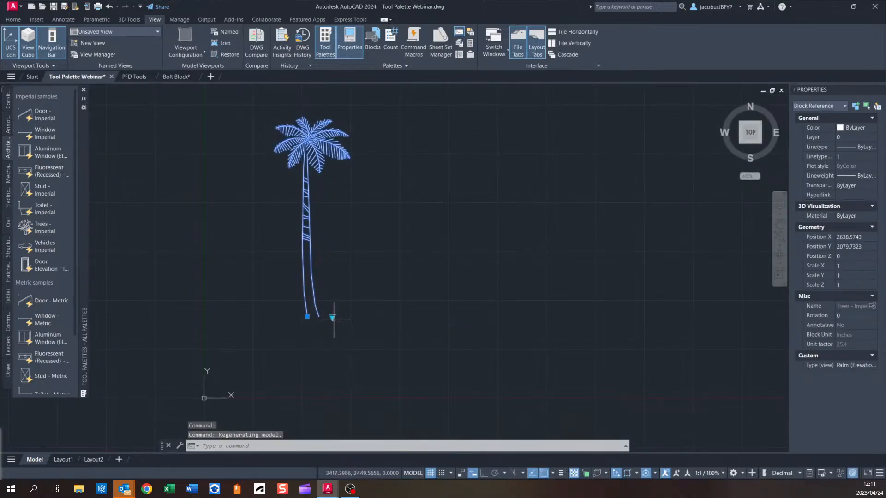
# Switch the tree block's visibility state to Shrub (Plan).
pyautogui.click(333, 319)
pyautogui.click(365, 344)
pyautogui.scroll(3, 328, 316)
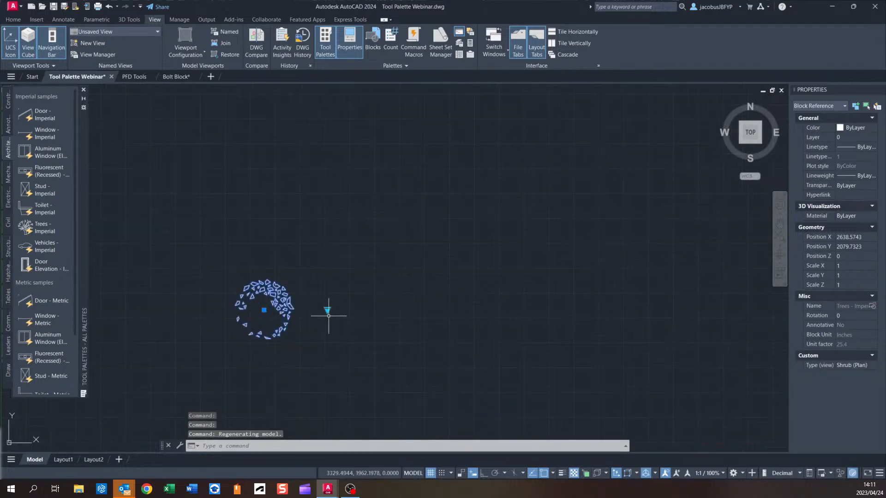
# Switch the tree block's visibility state to Type 1 Evergreen (Plan).
pyautogui.click(328, 316)
pyautogui.click(327, 310)
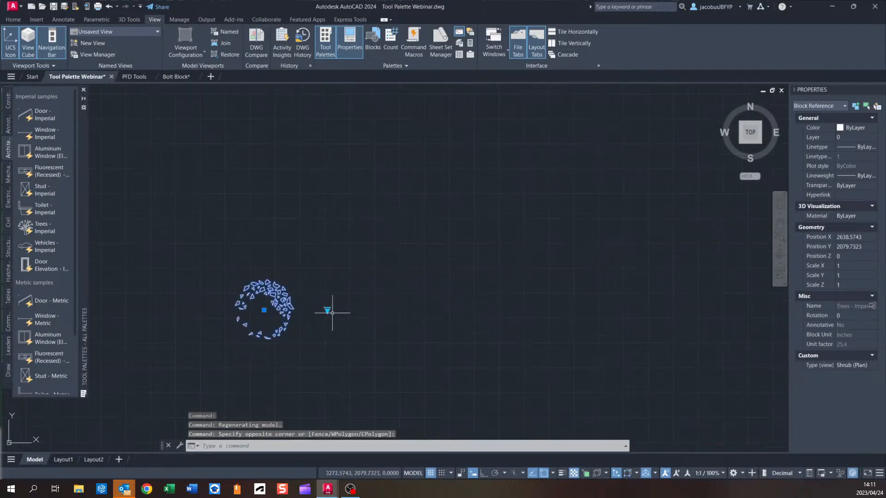
pyautogui.click(328, 310)
pyautogui.click(372, 348)
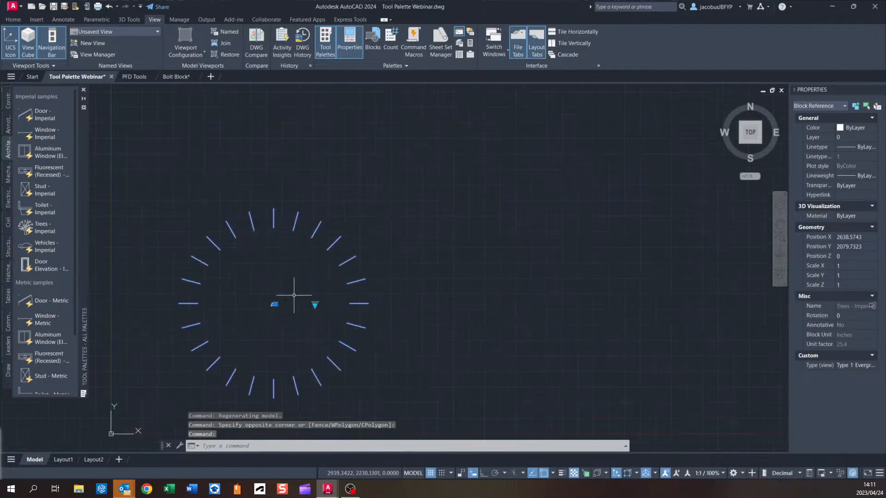
# Delete the tree block from the drawing.
pyautogui.moveTo(294, 296); pyautogui.dragTo(335, 242, button='middle')
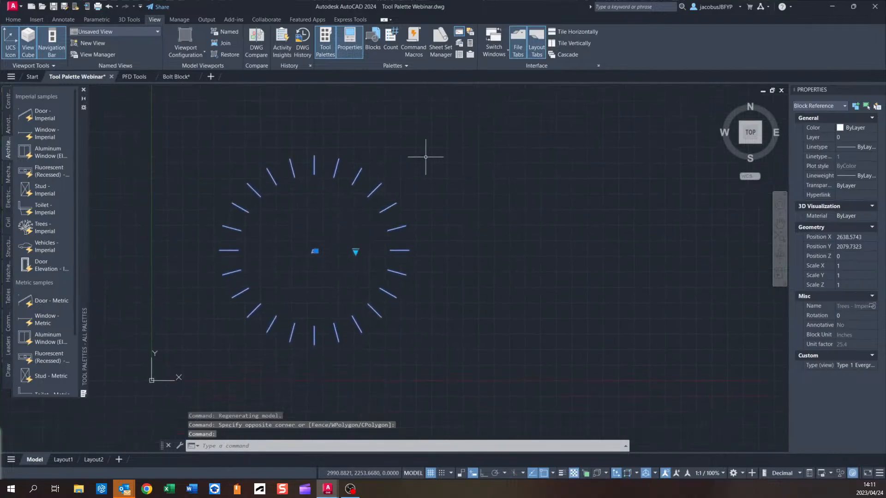
pyautogui.press('Delete')
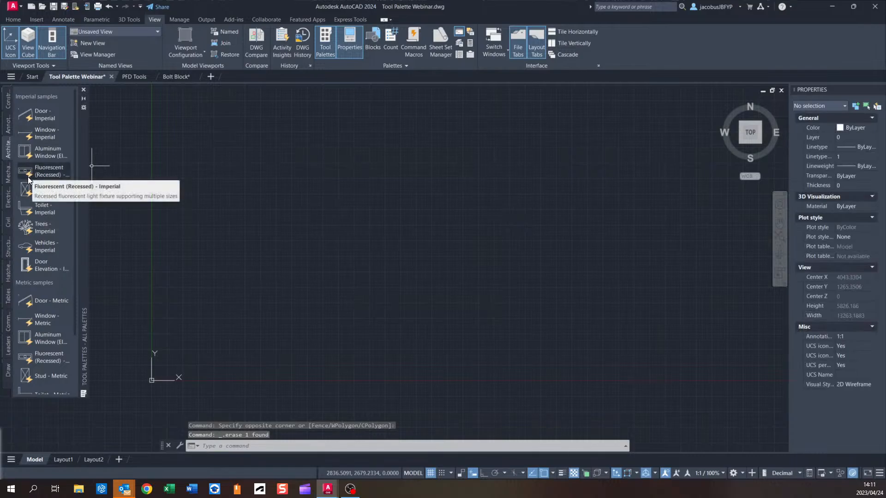
# Insert the Hex Nut - Metric block from the Mechanical palette and select it.
pyautogui.click(8, 177)
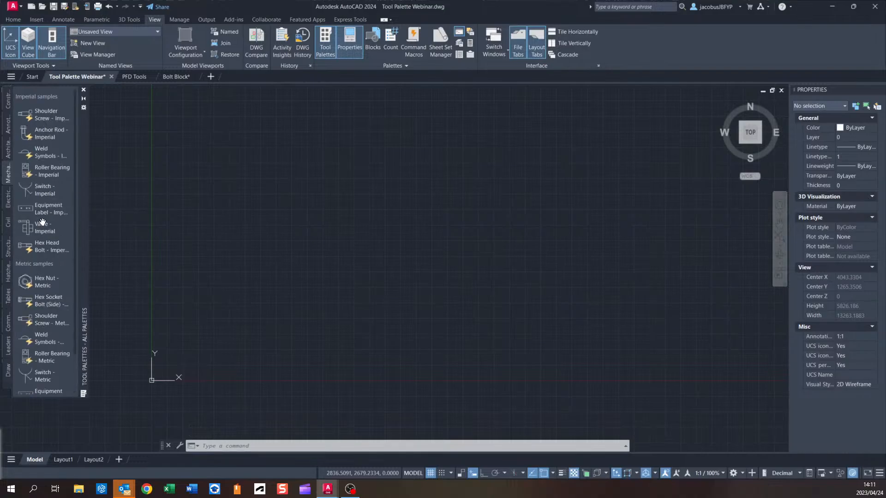
pyautogui.click(40, 233)
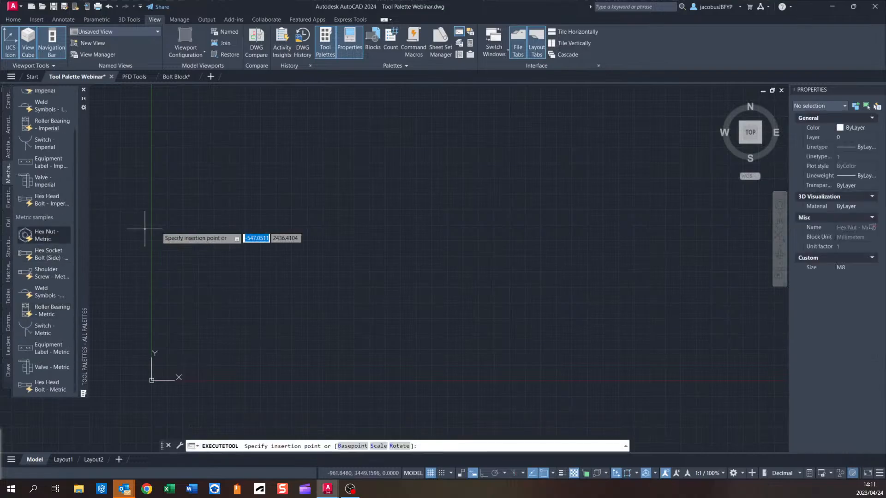
pyautogui.click(224, 212)
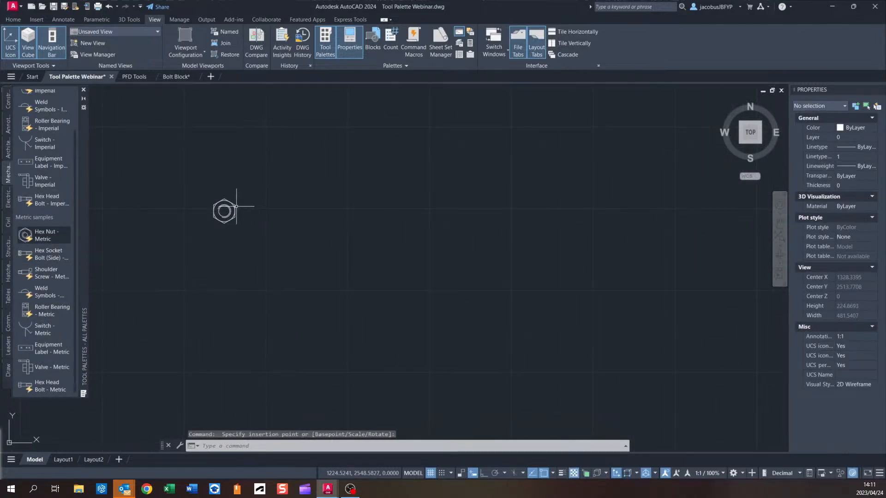
pyautogui.click(235, 207)
# Set the hex nut's size to M10.
pyautogui.scroll(4, 230, 217)
pyautogui.click(261, 199)
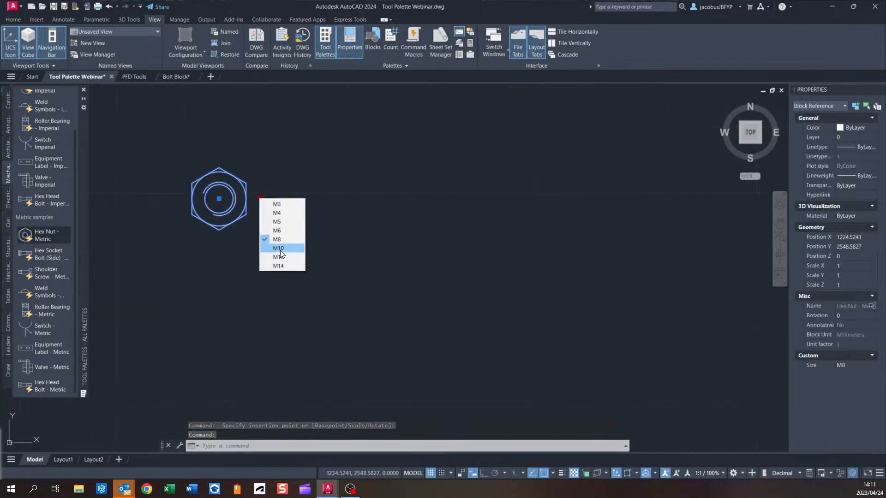
pyautogui.click(280, 249)
# Set the hex nut's size to M12.
pyautogui.click(261, 199)
pyautogui.click(287, 270)
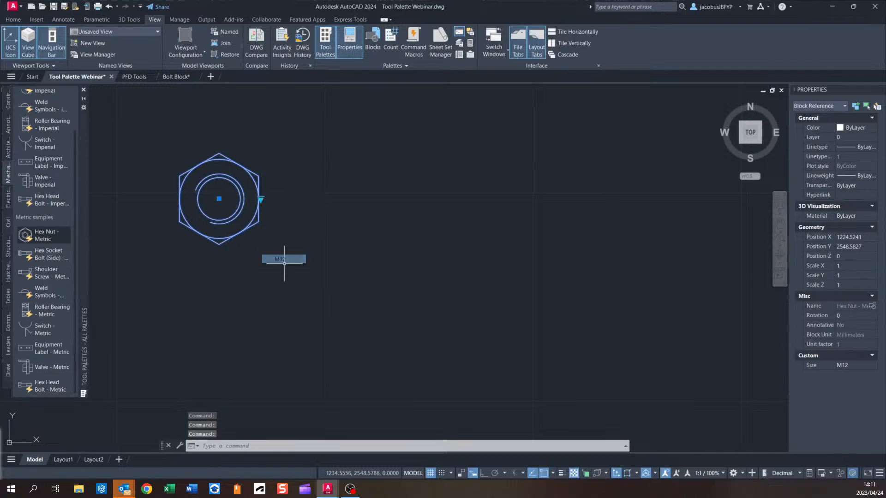
pyautogui.click(261, 199)
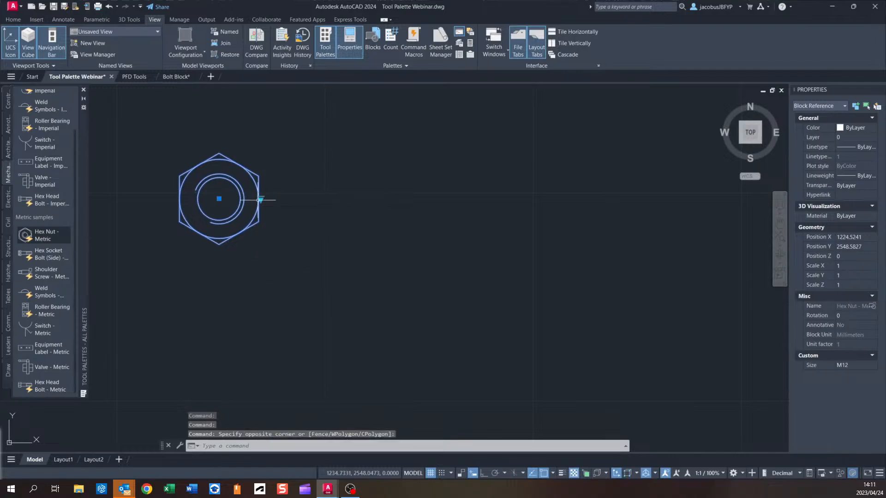
pyautogui.click(289, 268)
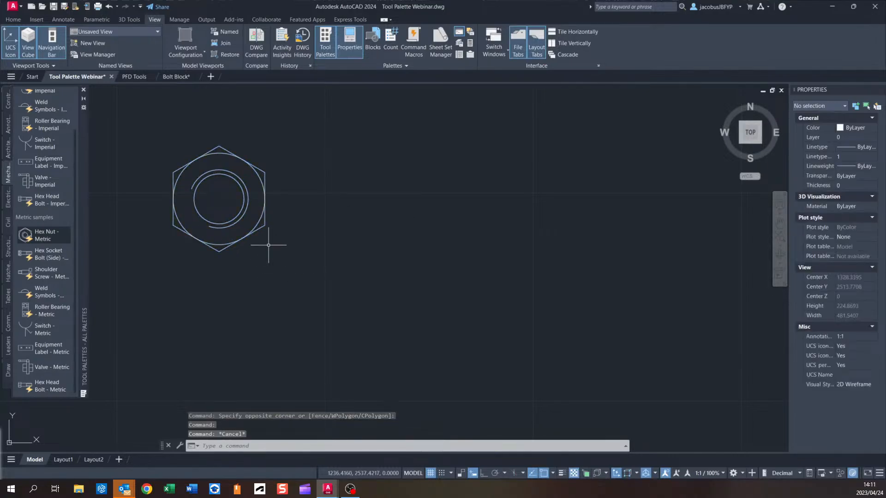
# Delete the hex nut from the drawing.
pyautogui.press('Escape')
pyautogui.press('Delete')
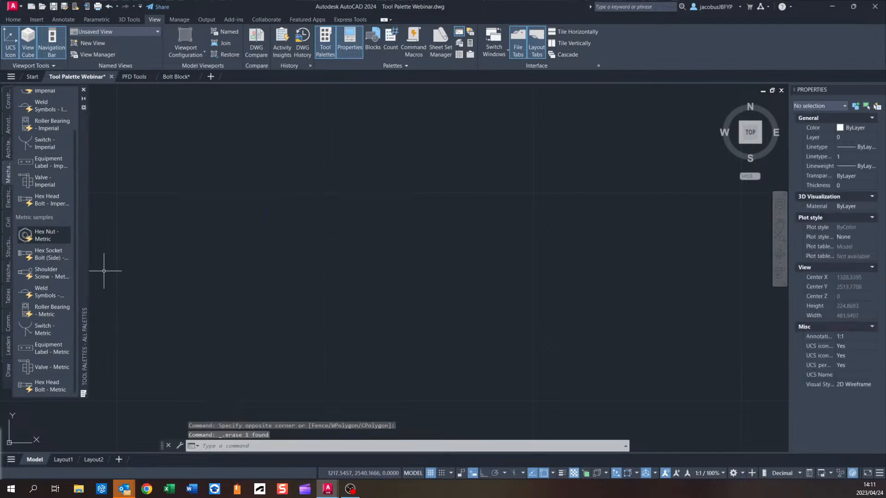
# Insert the Bore - Imperial block from the Civil palette into the drawing.
pyautogui.click(8, 221)
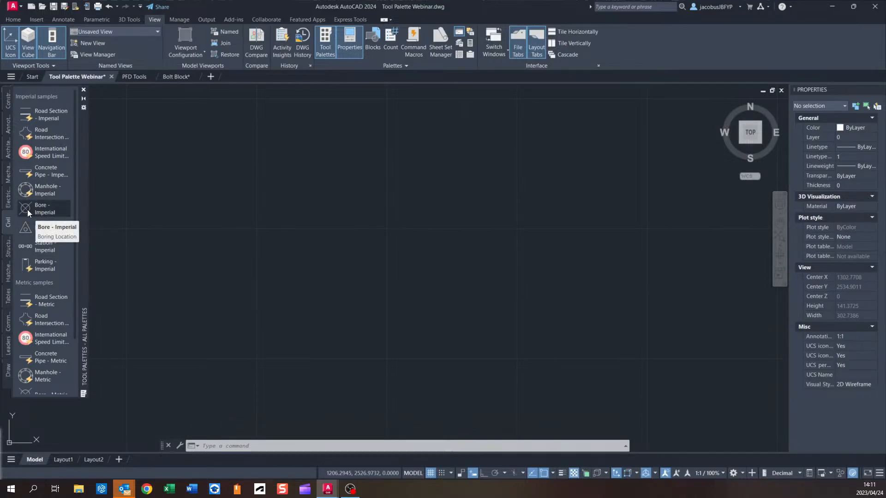
pyautogui.click(28, 210)
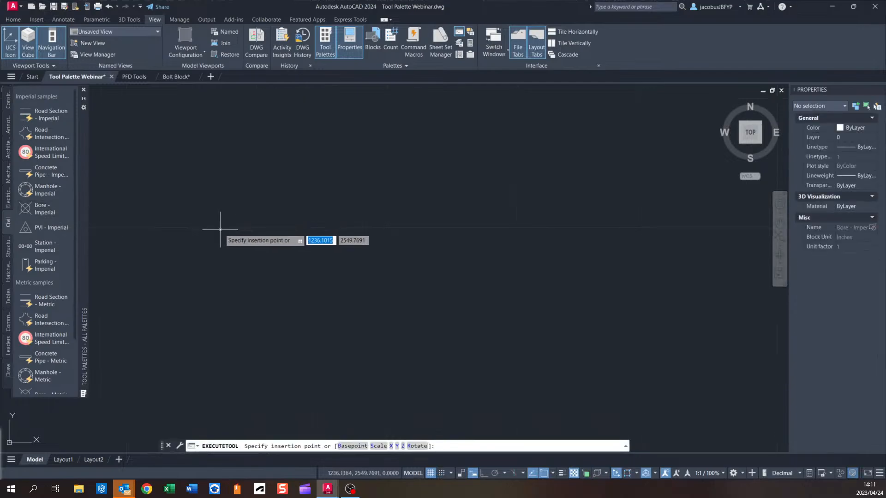
pyautogui.click(240, 238)
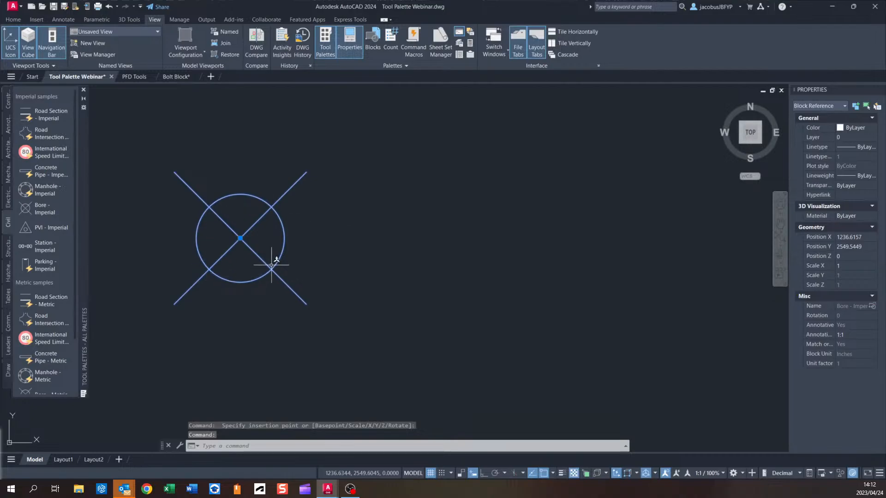
# Delete the bore symbol from the drawing.
pyautogui.scroll(-3, 261, 268)
pyautogui.press('Delete')
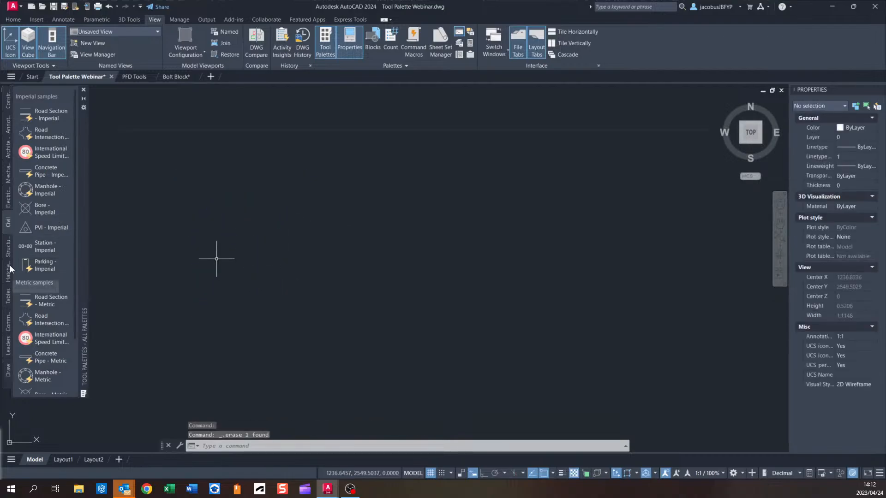
# Insert the I Beam - Imperial block from the Structural palette into the drawing.
pyautogui.click(9, 249)
pyautogui.scroll(-20, 214, 290)
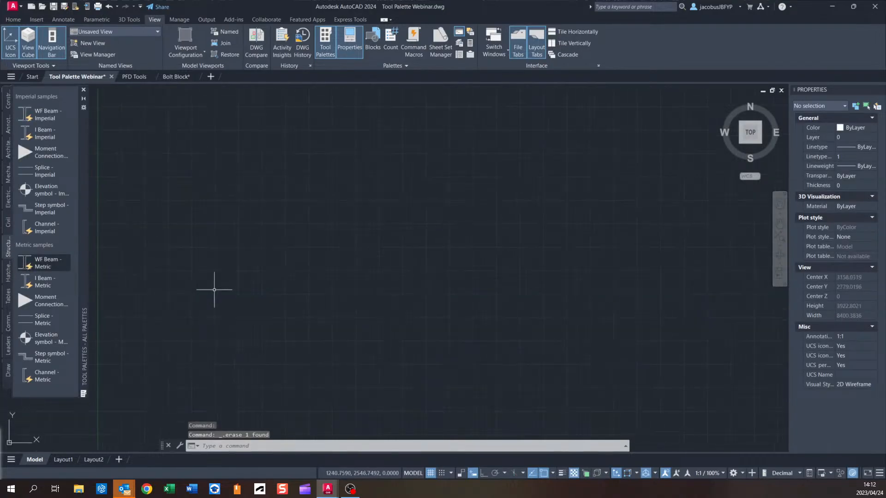
pyautogui.moveTo(214, 290); pyautogui.dragTo(292, 239, button='middle')
pyautogui.click(49, 134)
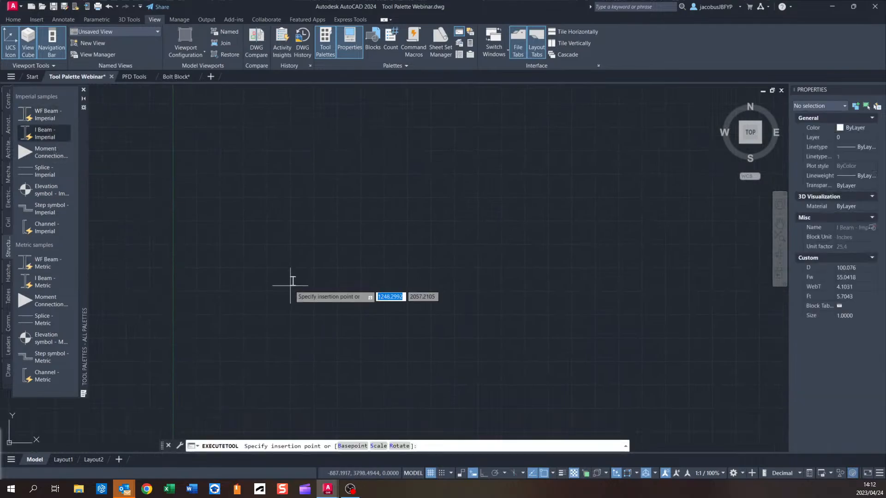
pyautogui.scroll(3, 267, 320)
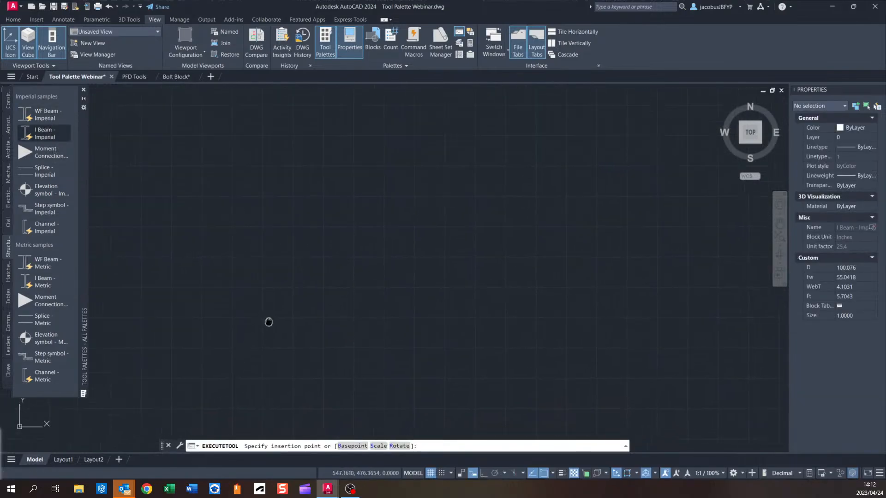
pyautogui.click(213, 299)
# Move the I beam block a short distance to the right.
pyautogui.scroll(2, 230, 253)
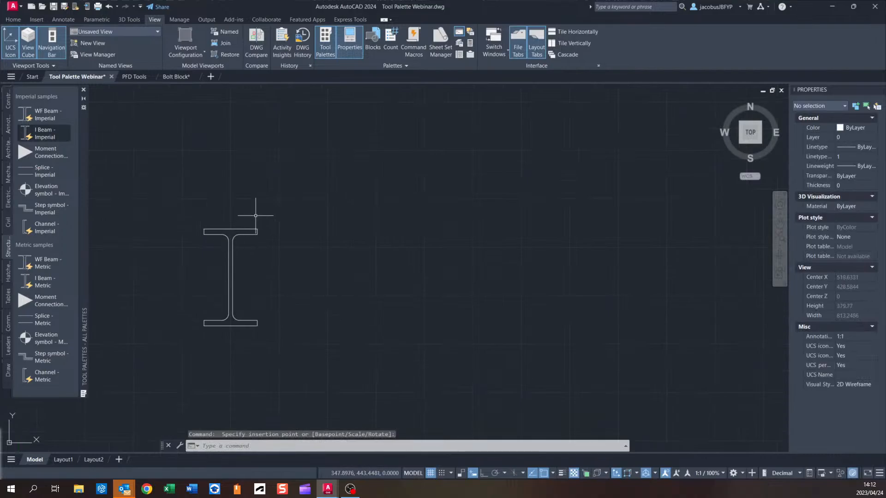
pyautogui.scroll(2, 233, 239)
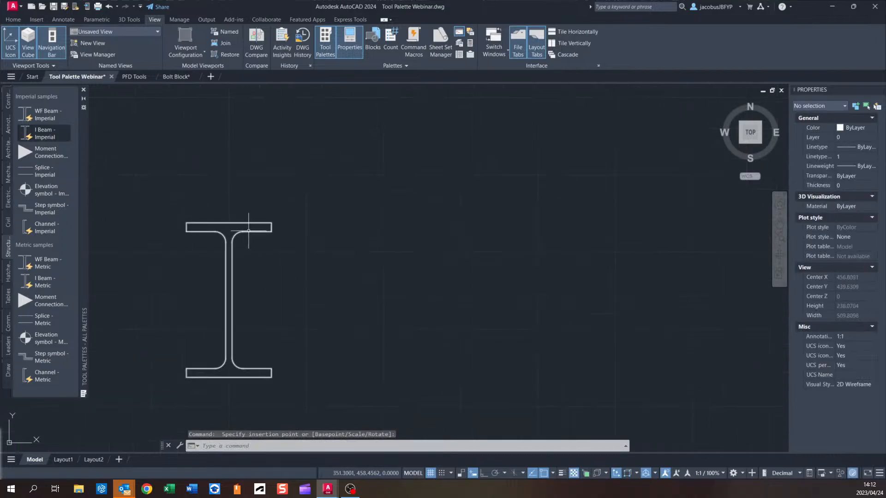
pyautogui.click(212, 225)
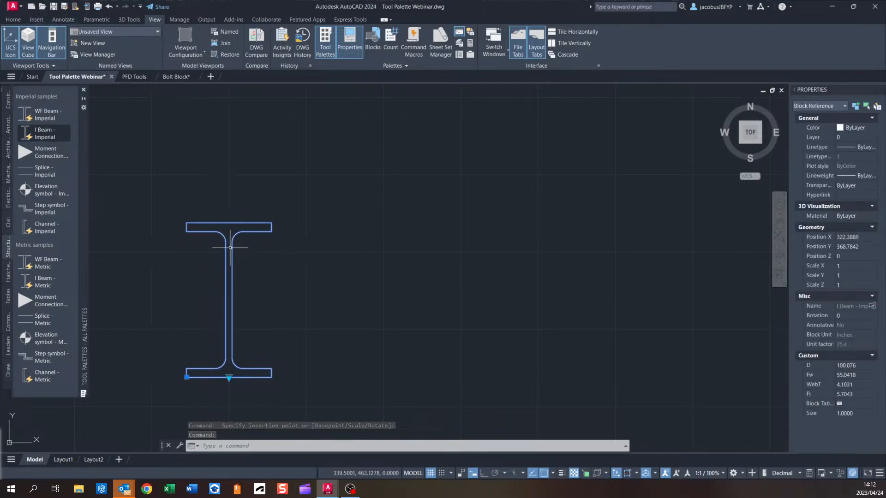
pyautogui.moveTo(230, 248); pyautogui.dragTo(283, 247, button='middle')
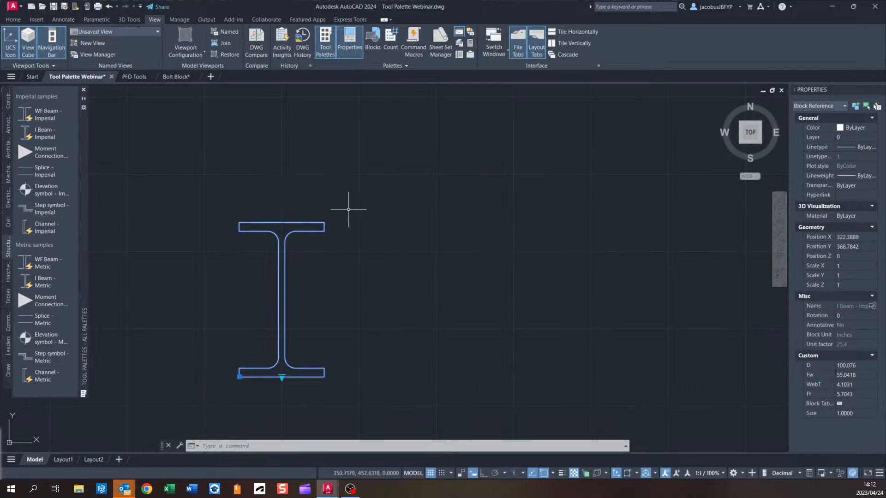
# Explode the I beam block into separate lines.
pyautogui.click(13, 19)
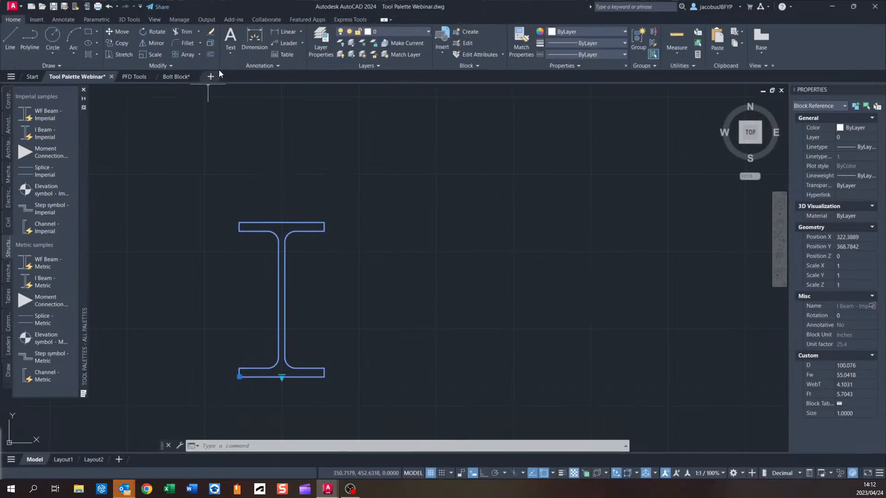
pyautogui.click(210, 43)
pyautogui.click(285, 248)
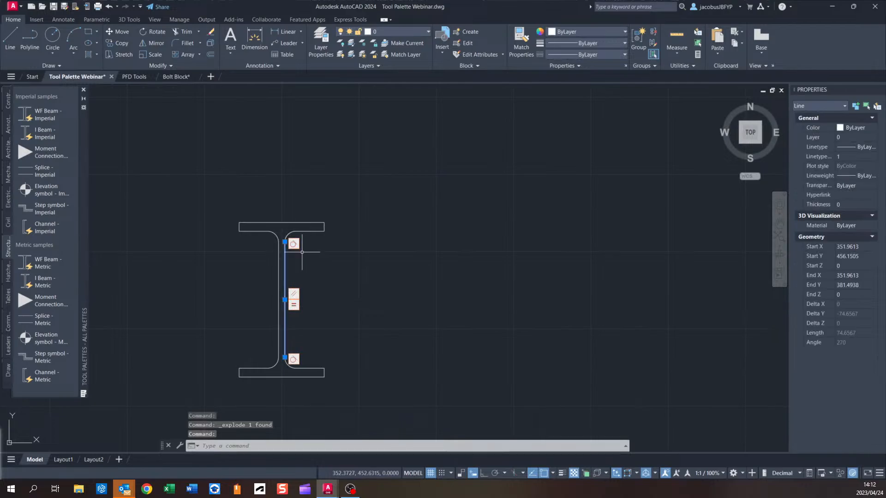
pyautogui.scroll(4, 314, 249)
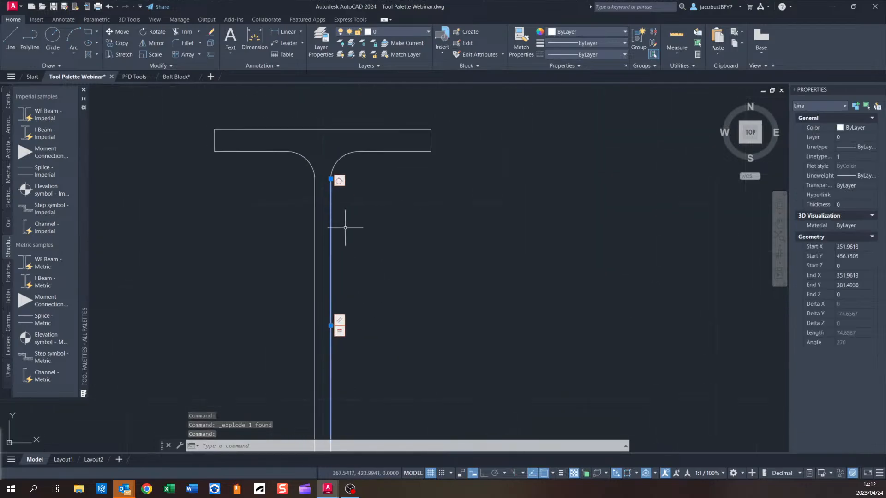
pyautogui.click(323, 129)
pyautogui.press('Escape')
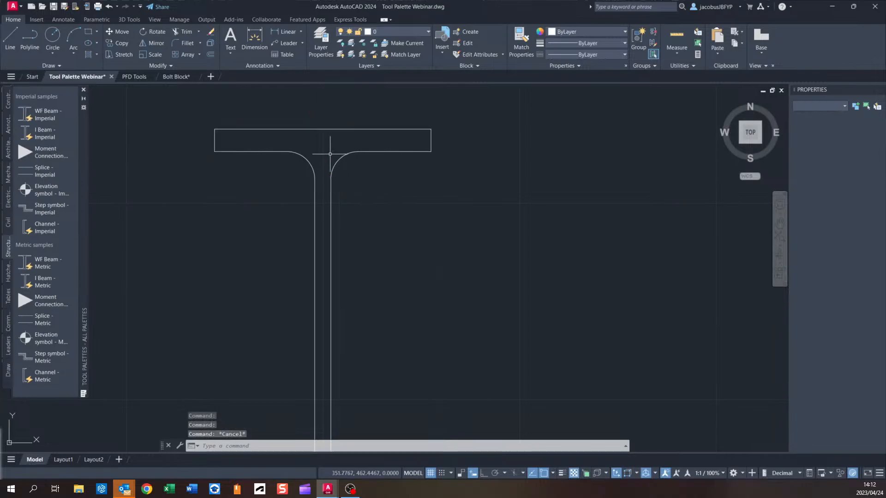
pyautogui.scroll(-5, 265, 195)
pyautogui.scroll(4, 277, 198)
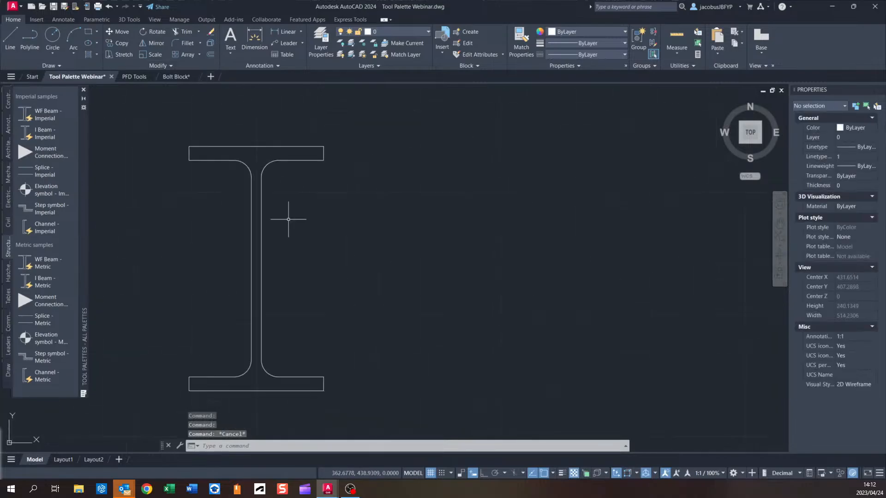
pyautogui.click(210, 55)
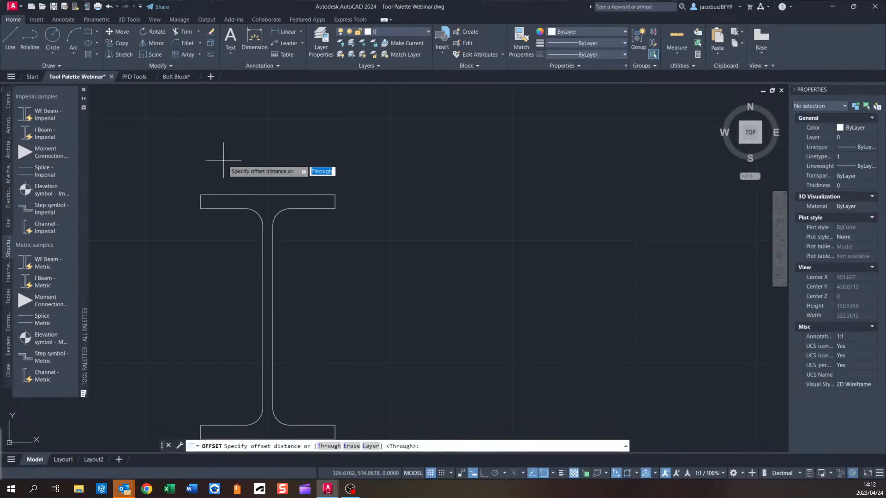
pyautogui.write('10')
pyautogui.press('Return')
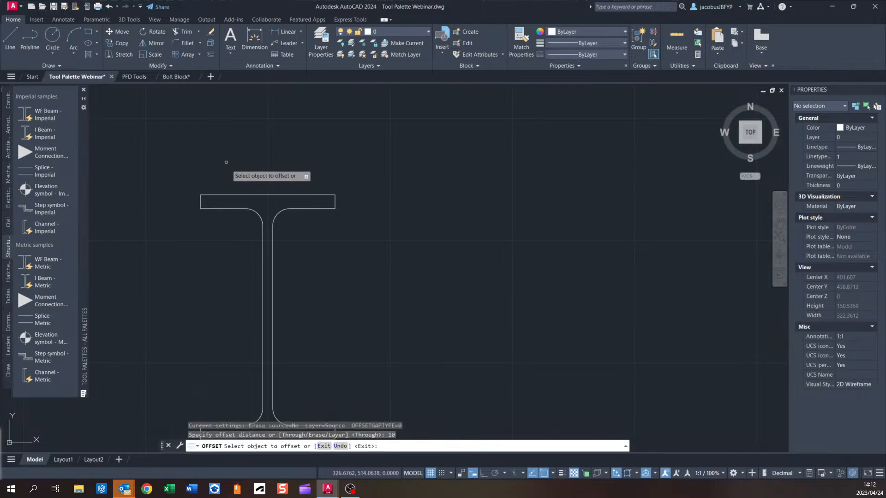
pyautogui.click(234, 194)
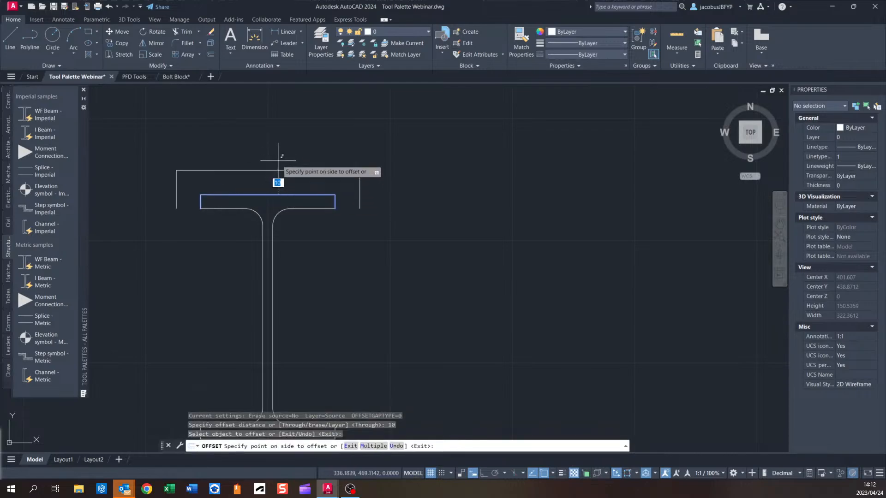
pyautogui.press('Escape')
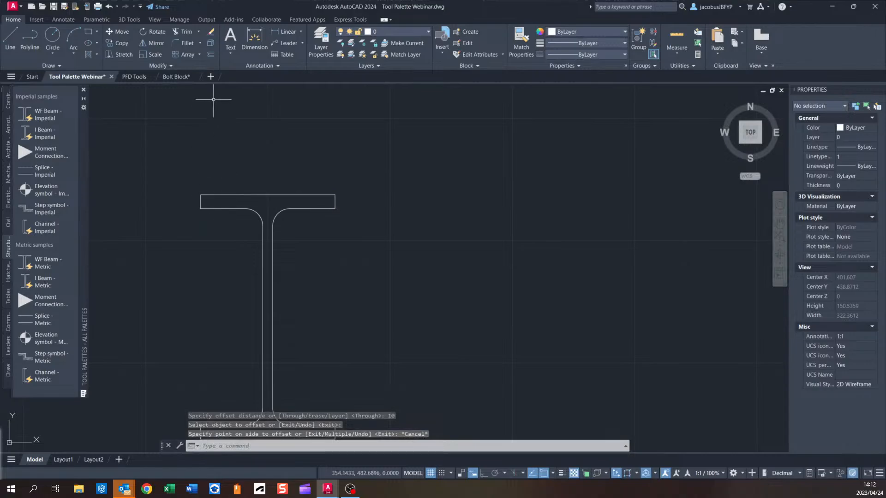
# Offset the beam's top flange outline 5 units outward and delete the original flange outline.
pyautogui.click(210, 55)
pyautogui.write('5')
pyautogui.press('Return')
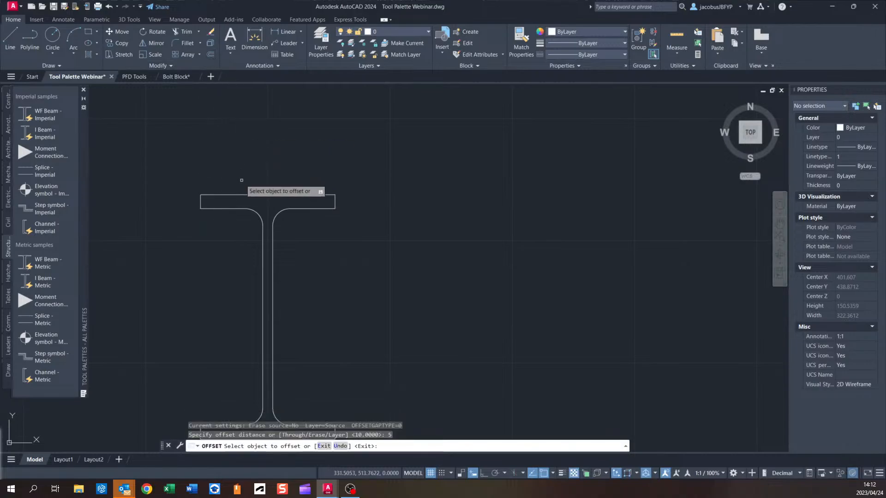
pyautogui.click(244, 194)
pyautogui.click(244, 157)
pyautogui.scroll(2, 274, 204)
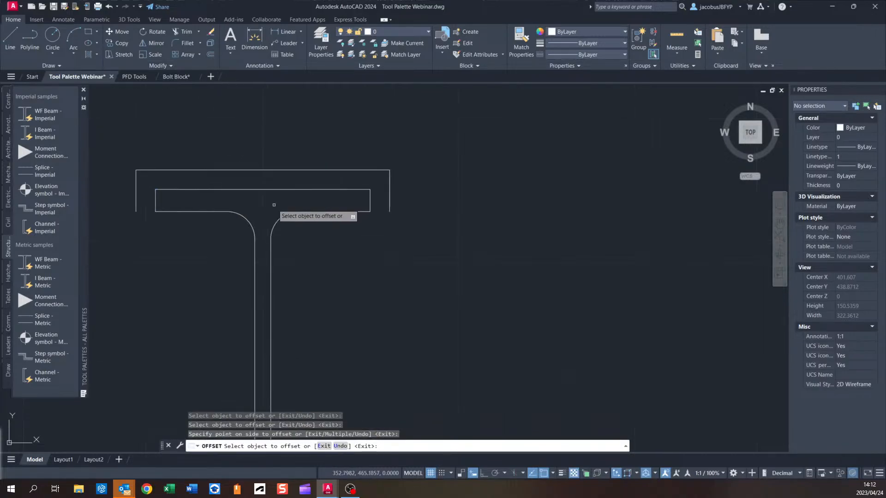
pyautogui.press('Escape')
pyautogui.click(209, 189)
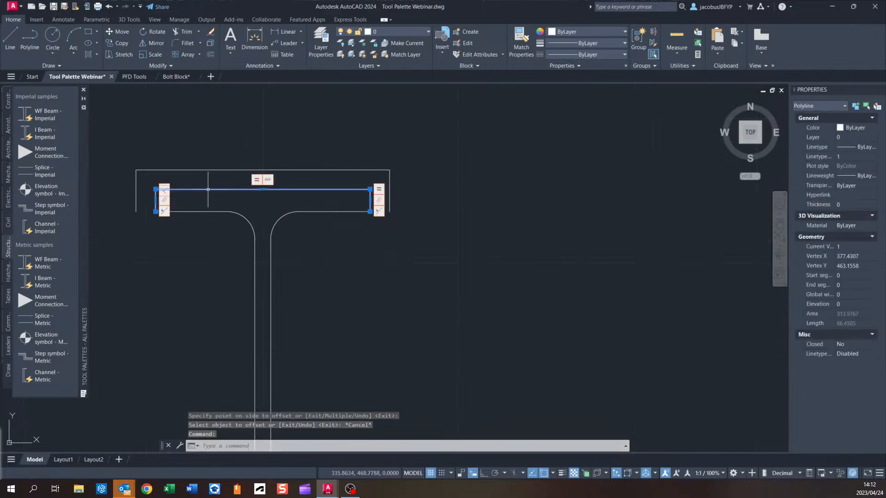
pyautogui.press('Delete')
# Try to extend the beam's web lines up to the offset flange outline.
pyautogui.click(198, 32)
pyautogui.click(184, 64)
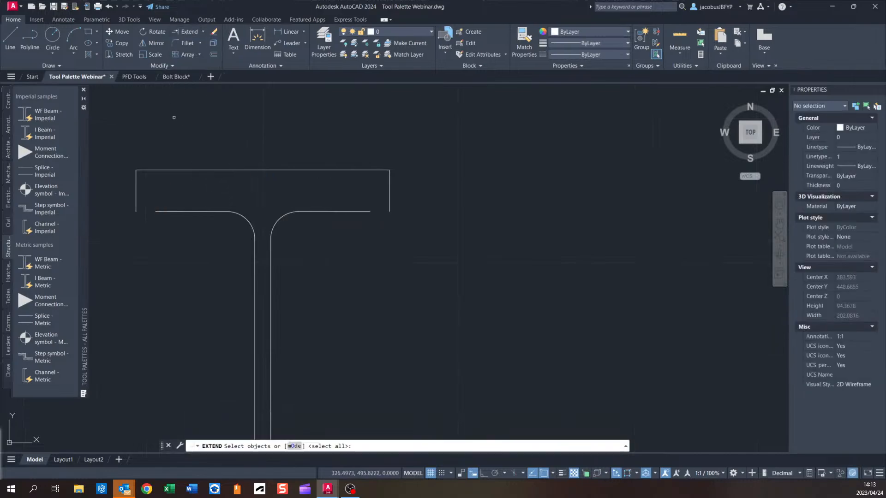
pyautogui.click(136, 191)
pyautogui.press('Return')
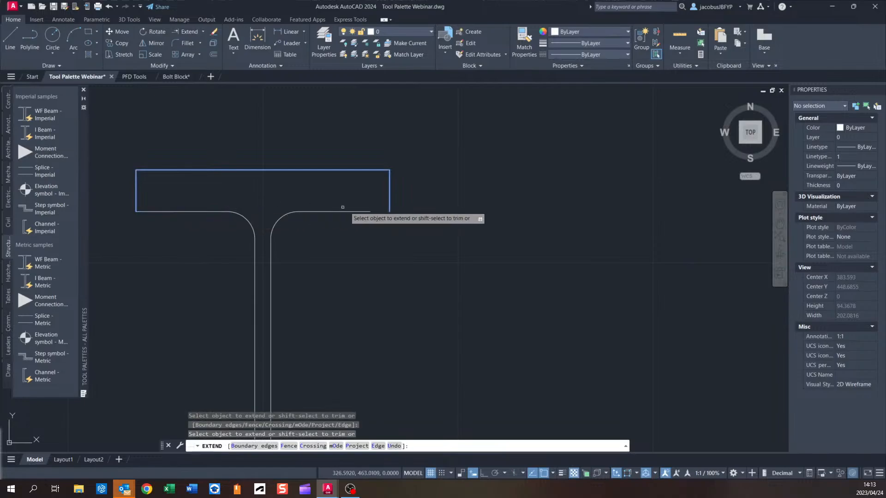
pyautogui.scroll(-4, 356, 208)
pyautogui.moveTo(351, 215)
pyautogui.mouseDown(button='middle')
pyautogui.moveTo(344, 265)
pyautogui.moveTo(344, 215)
pyautogui.mouseUp(button='middle')
pyautogui.scroll(3, 345, 215)
pyautogui.press('Escape')
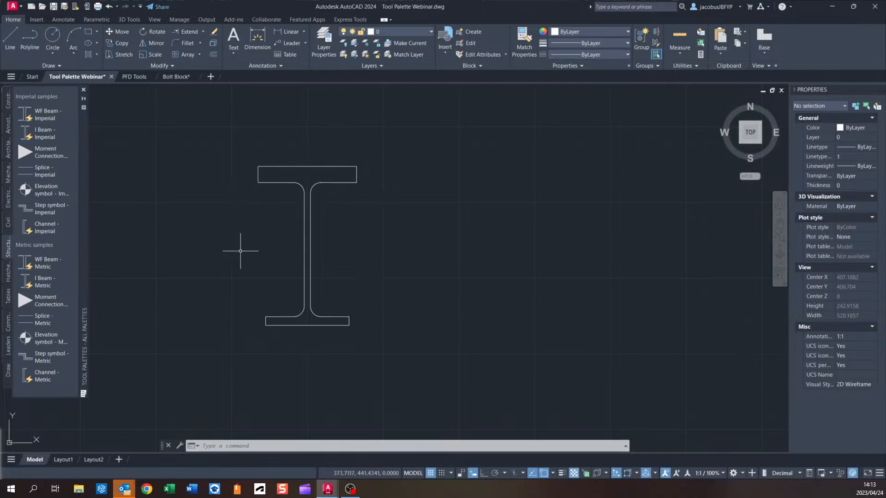
# Insert another I Beam - Imperial block from the palette to the left of the existing beam.
pyautogui.moveTo(124, 164); pyautogui.dragTo(169, 188, button='middle')
pyautogui.click(45, 132)
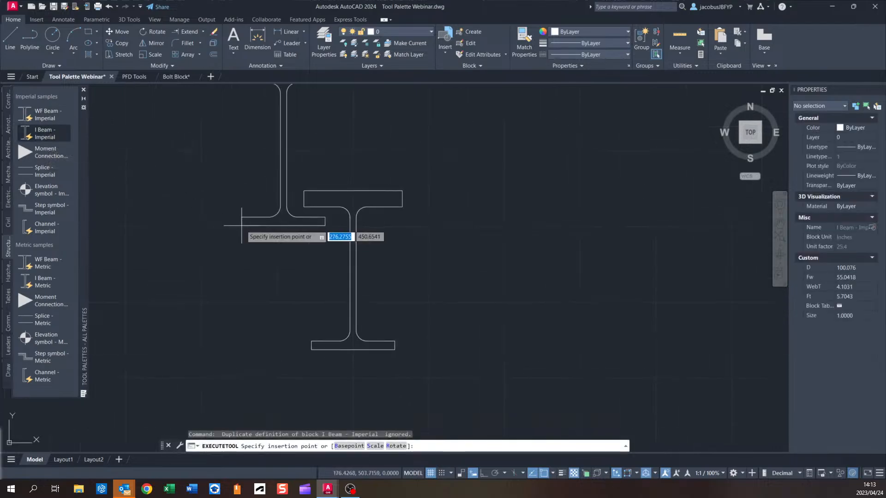
pyautogui.click(157, 338)
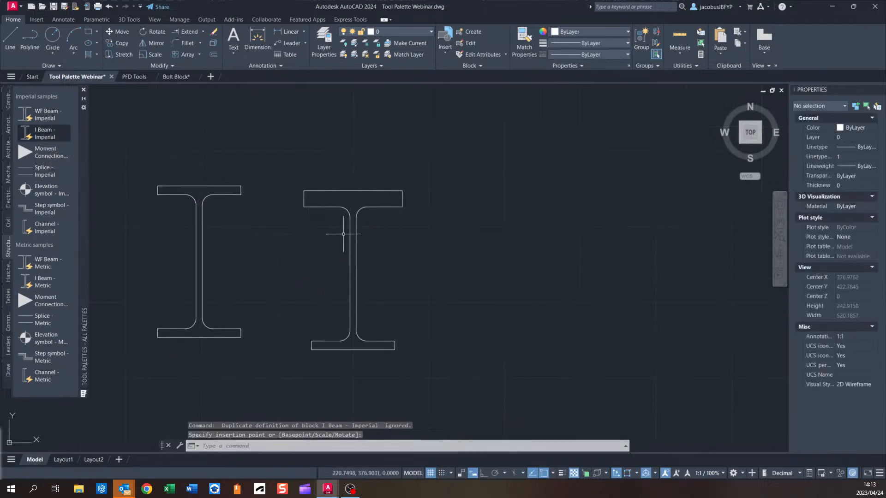
# Select both I beams with a window and delete them from the drawing.
pyautogui.click(463, 135)
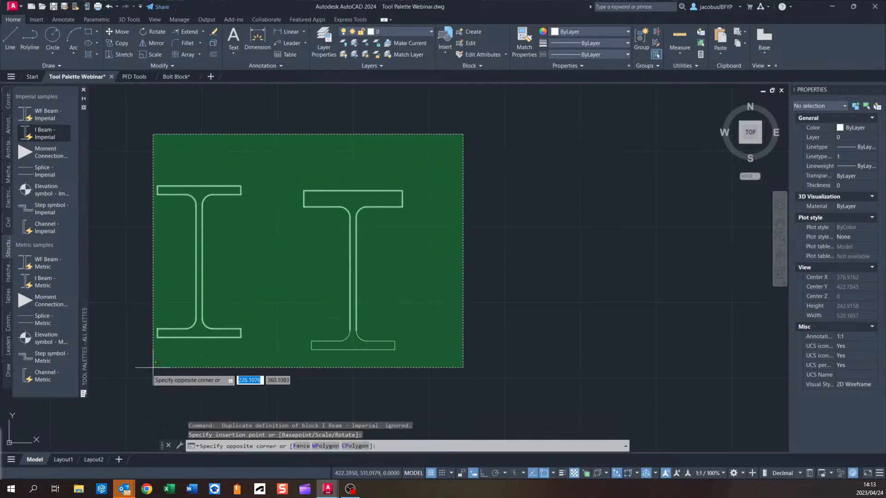
pyautogui.click(148, 373)
pyautogui.press('Delete')
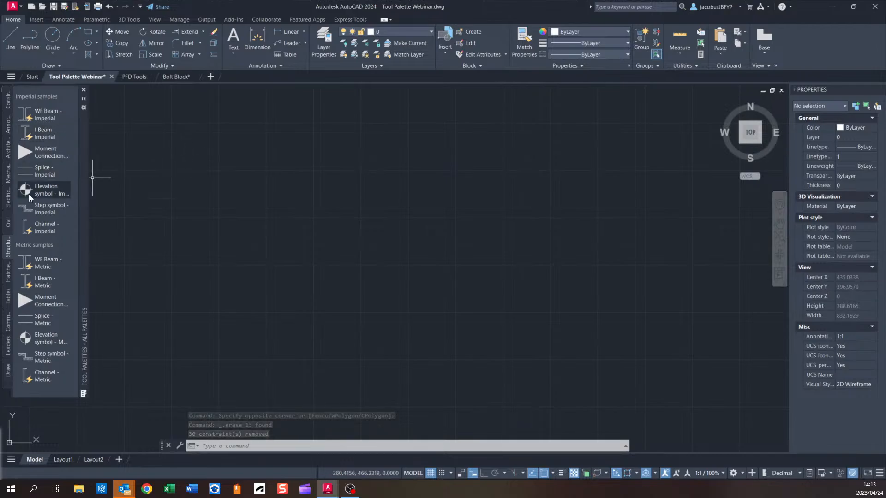
# Create a new tool palette and name it PFD.
pyautogui.rightClick(8, 175)
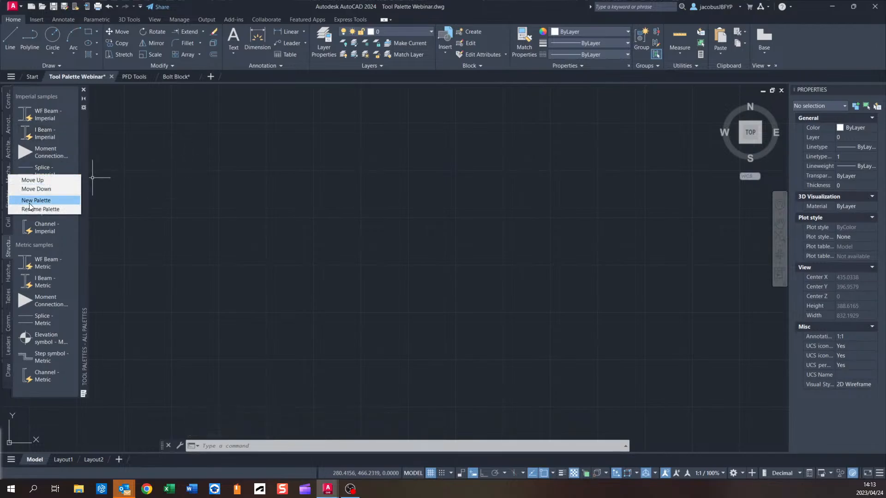
pyautogui.click(47, 201)
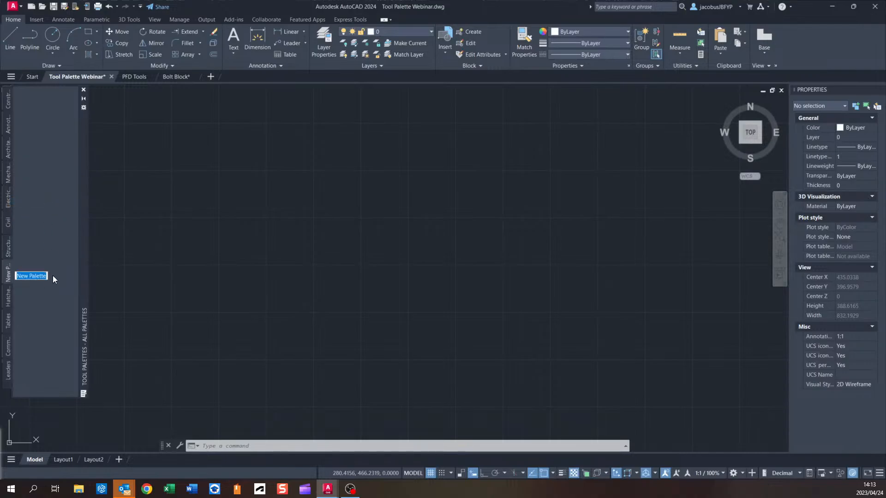
pyautogui.write('PFD')
pyautogui.press('Return')
# Rename the PFD palette to Process Flow.
pyautogui.click(9, 247)
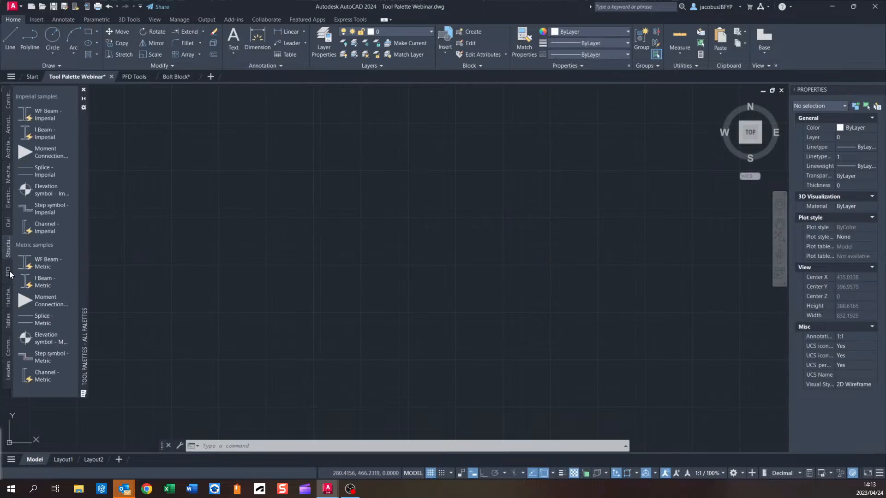
pyautogui.click(8, 271)
pyautogui.rightClick(7, 269)
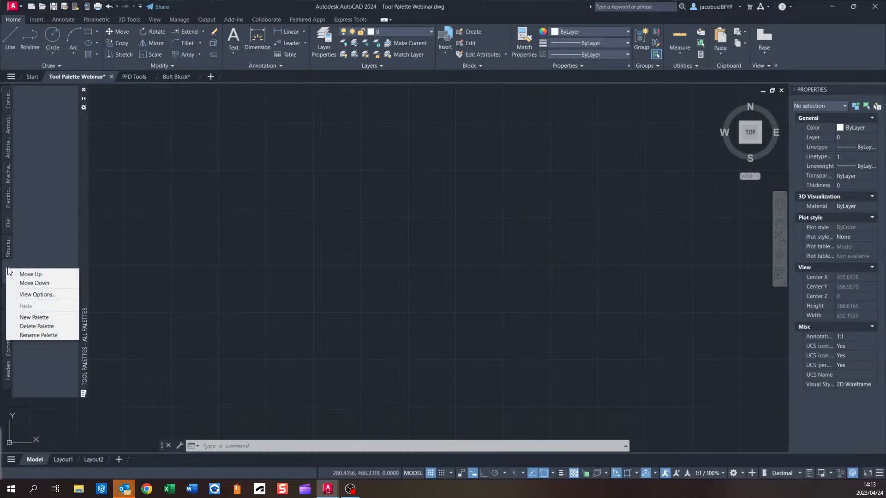
pyautogui.click(52, 335)
pyautogui.write('Pro')
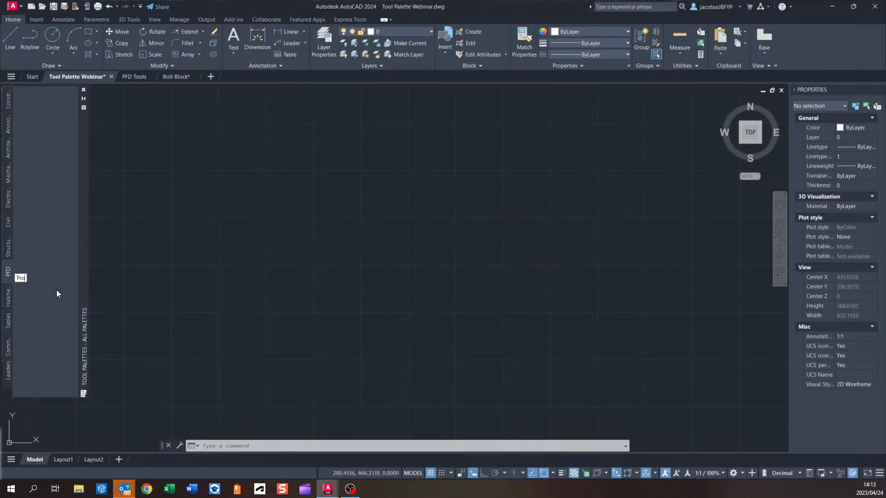
pyautogui.write('cess F')
pyautogui.press('Return')
# Rename the Process Flow palette back to PFD.
pyautogui.rightClick(10, 273)
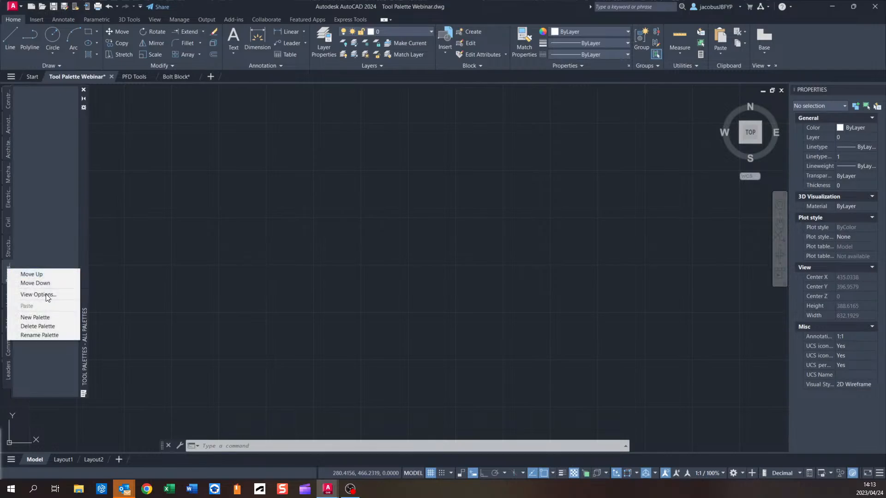
pyautogui.click(65, 336)
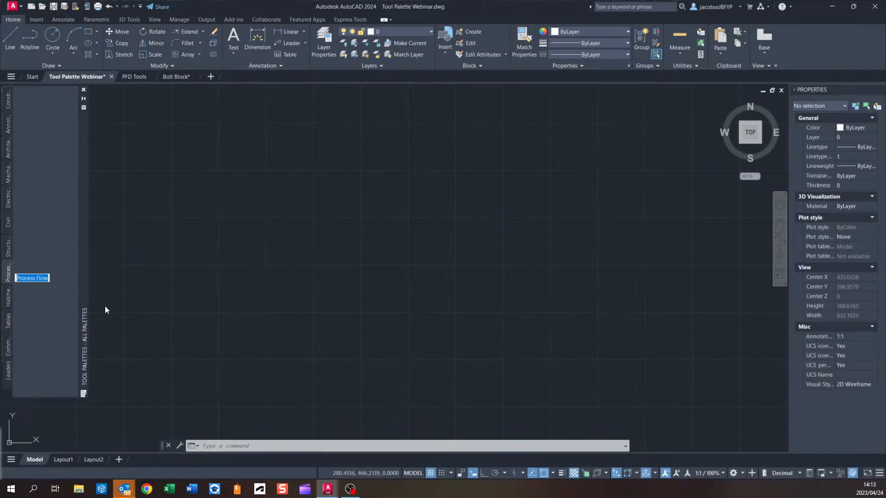
pyautogui.write('PFD')
pyautogui.press('Return')
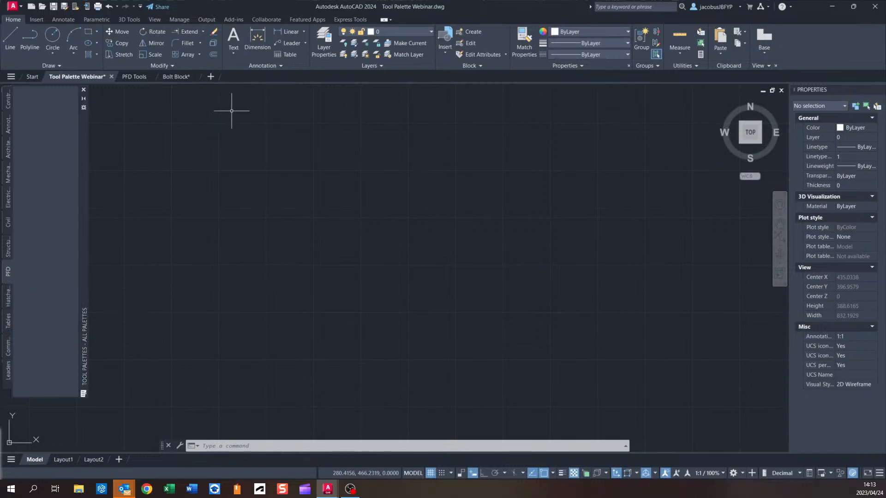
# Draw a single diagonal line in the drawing area.
pyautogui.scroll(-2, 245, 184)
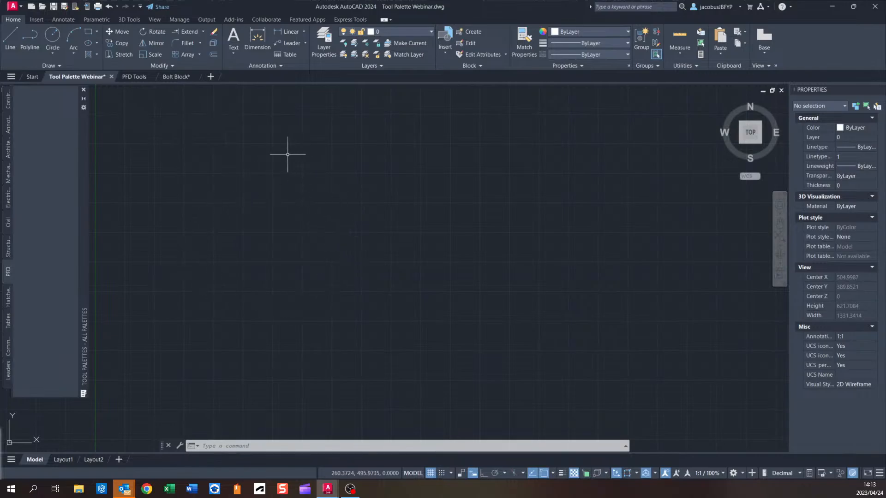
pyautogui.click(12, 38)
pyautogui.click(227, 293)
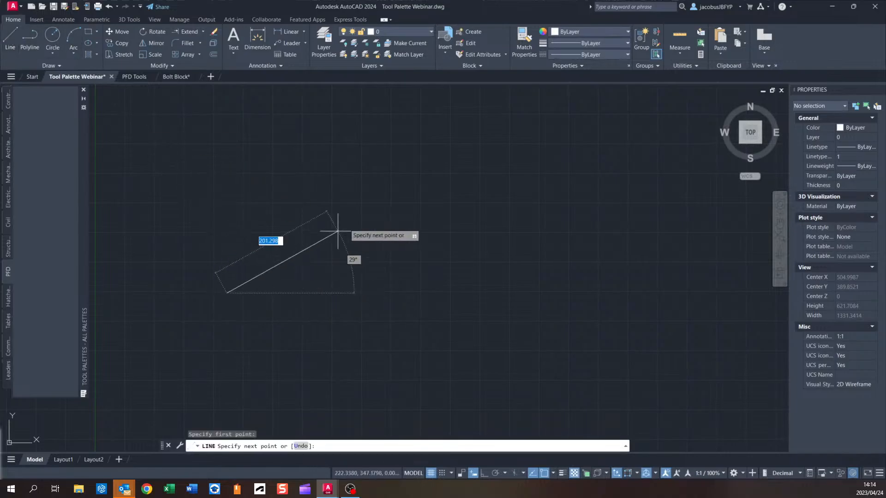
pyautogui.click(389, 175)
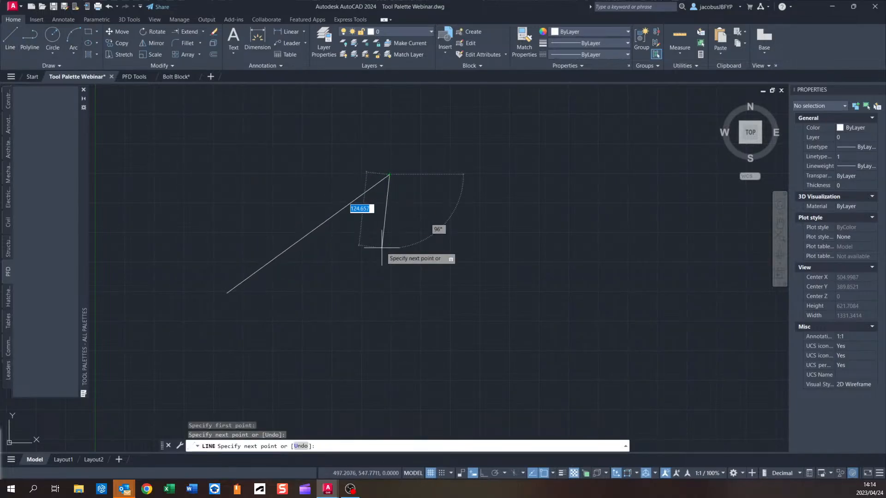
pyautogui.press('Escape')
# Drag the diagonal line onto the PFD palette to add it as a Line tool.
pyautogui.click(338, 211)
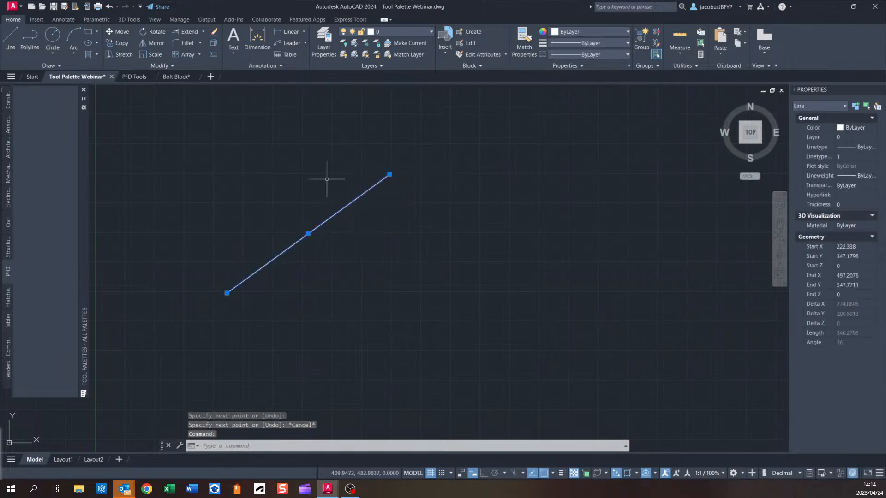
pyautogui.moveTo(346, 205); pyautogui.dragTo(45, 130)
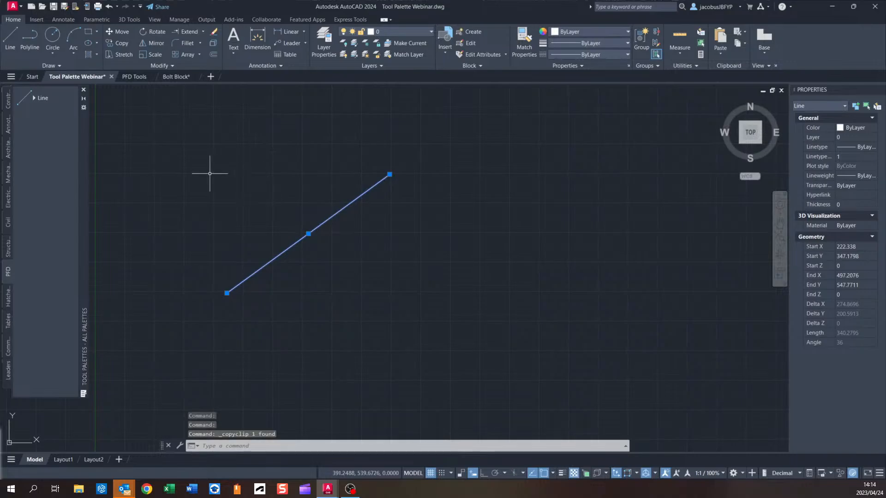
pyautogui.press('Escape')
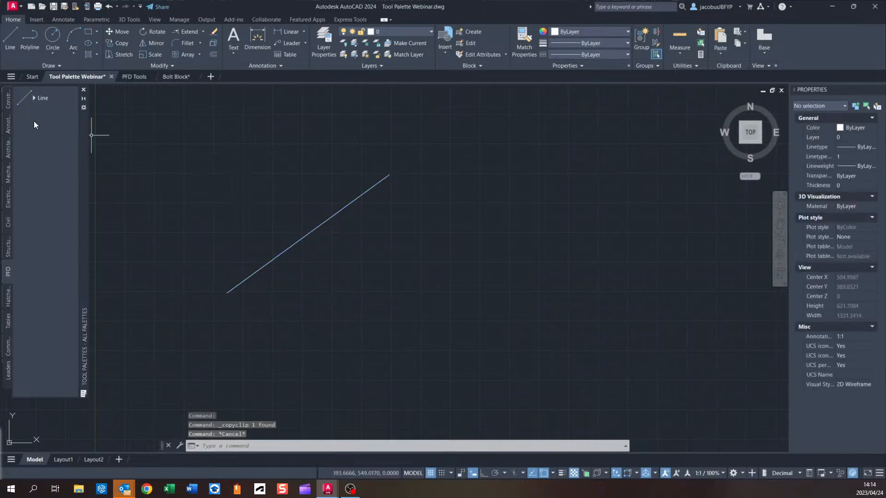
# Use the new Line tool from the PFD palette to draw a closed triangle.
pyautogui.click(43, 98)
pyautogui.click(194, 261)
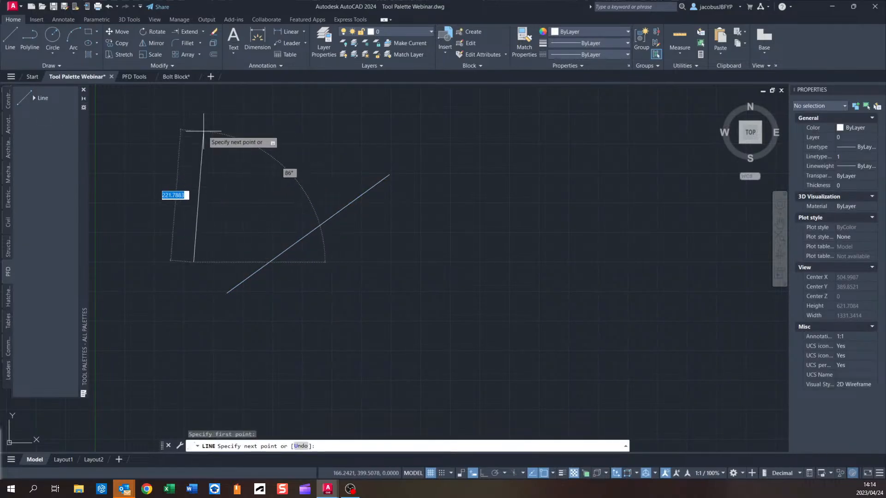
pyautogui.click(186, 130)
pyautogui.click(301, 137)
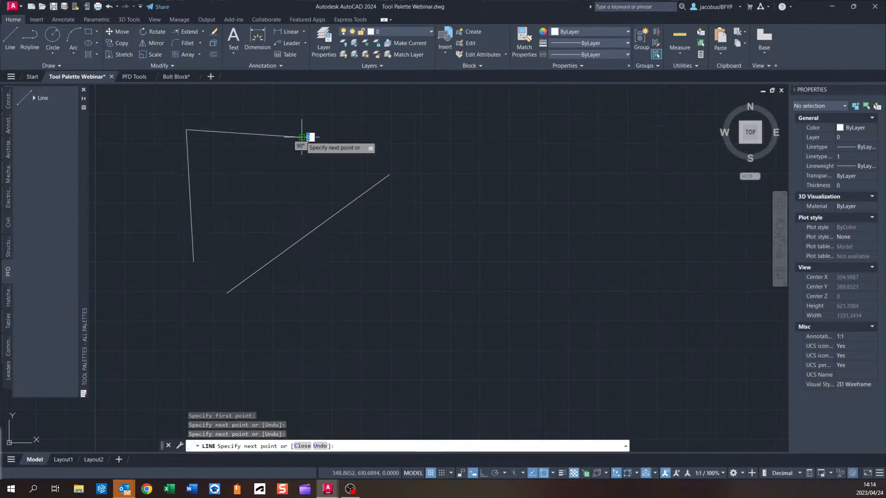
pyautogui.click(194, 261)
pyautogui.press('Escape')
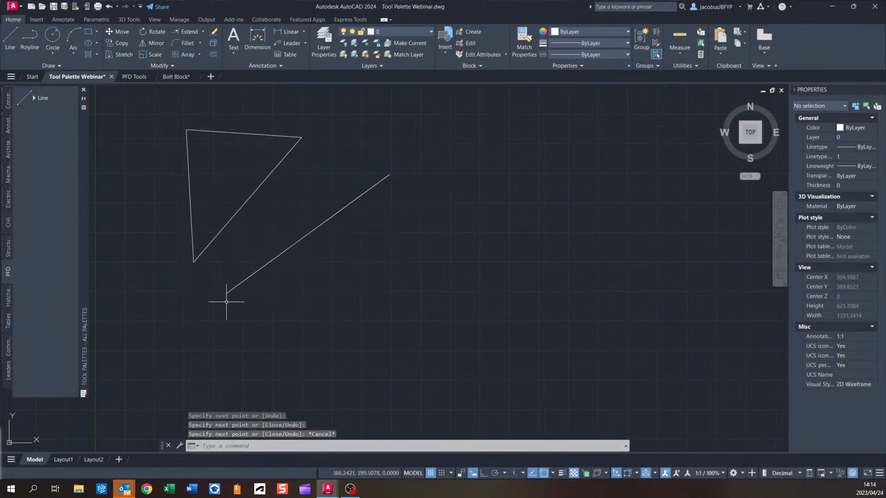
# Select the triangle with a window and delete it.
pyautogui.click(304, 104)
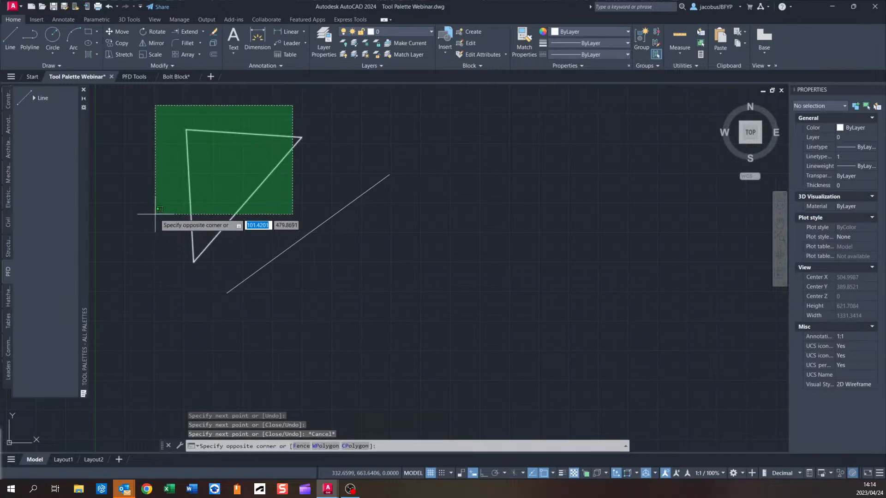
pyautogui.click(154, 234)
pyautogui.press('Delete')
pyautogui.click(427, 149)
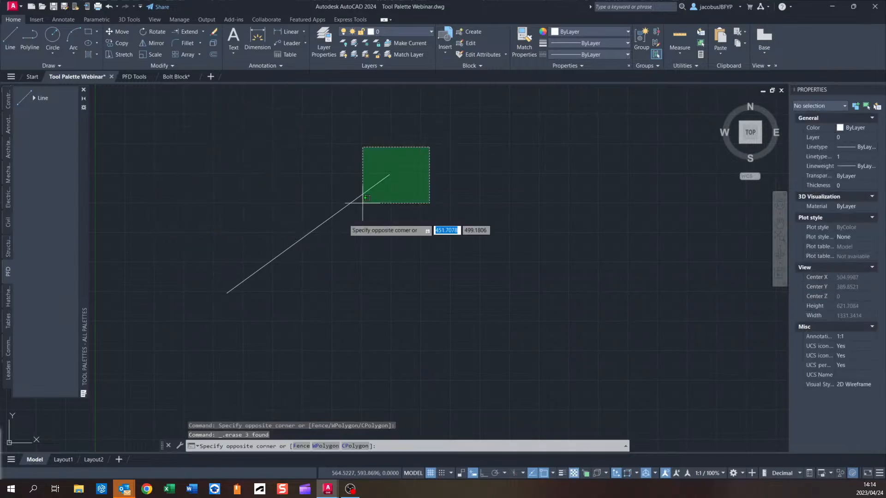
pyautogui.click(205, 333)
pyautogui.moveTo(367, 249); pyautogui.dragTo(419, 251, button='middle')
pyautogui.press('Escape')
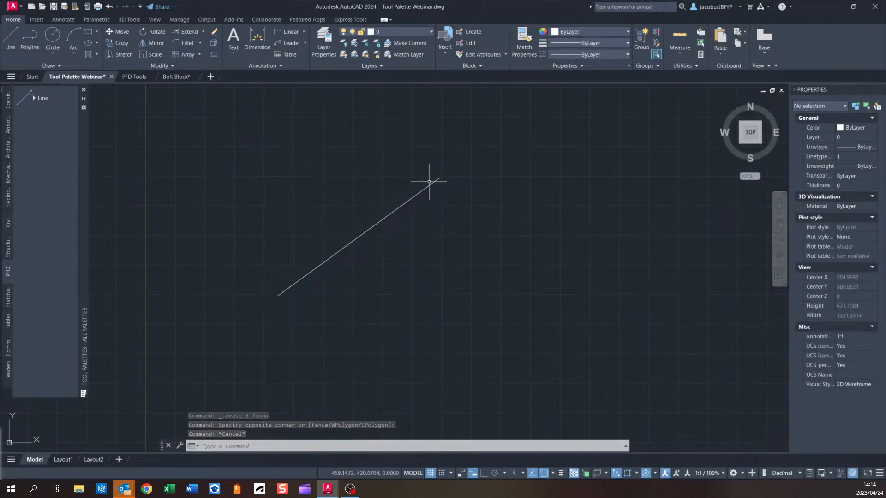
# Create a block named Diagonal Line from the diagonal line, specifying its insertion base point on screen at the line's middle.
pyautogui.click(40, 19)
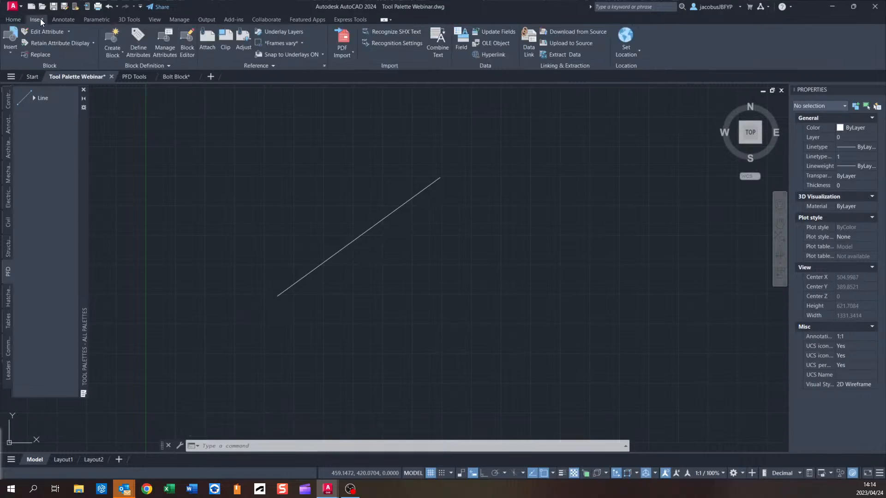
pyautogui.click(114, 37)
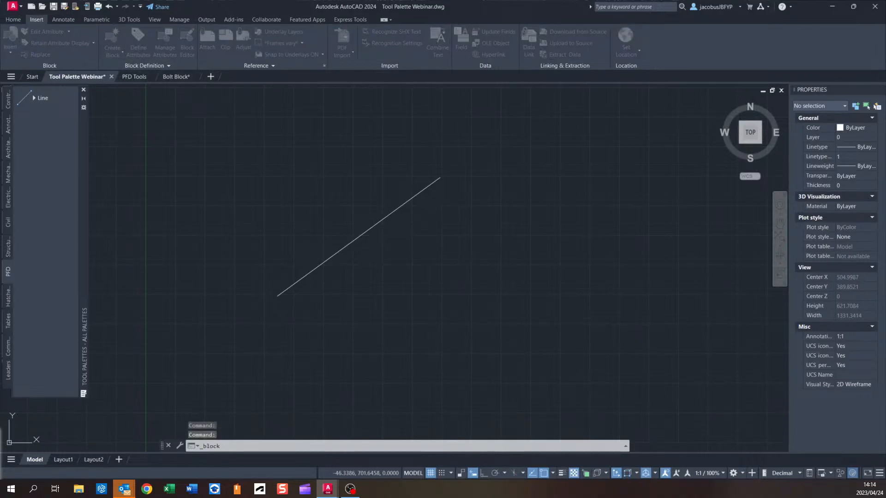
pyautogui.moveTo(190, 193); pyautogui.dragTo(579, 248)
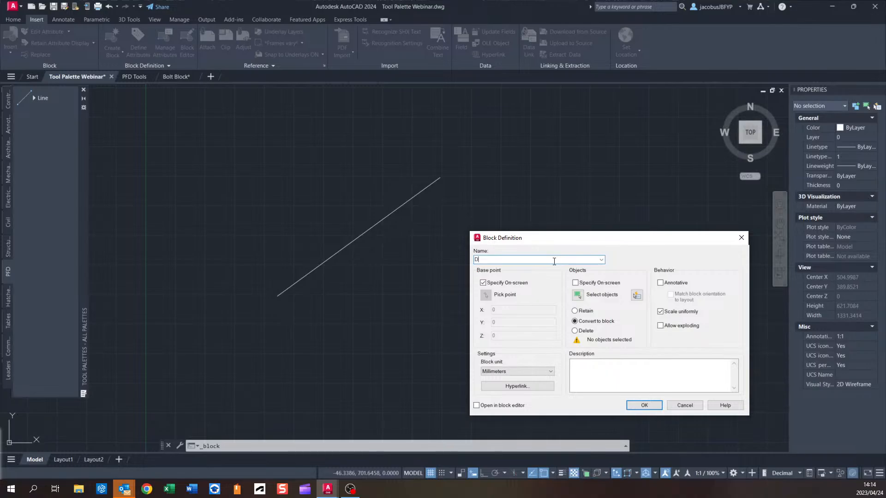
pyautogui.click(579, 295)
pyautogui.click(395, 210)
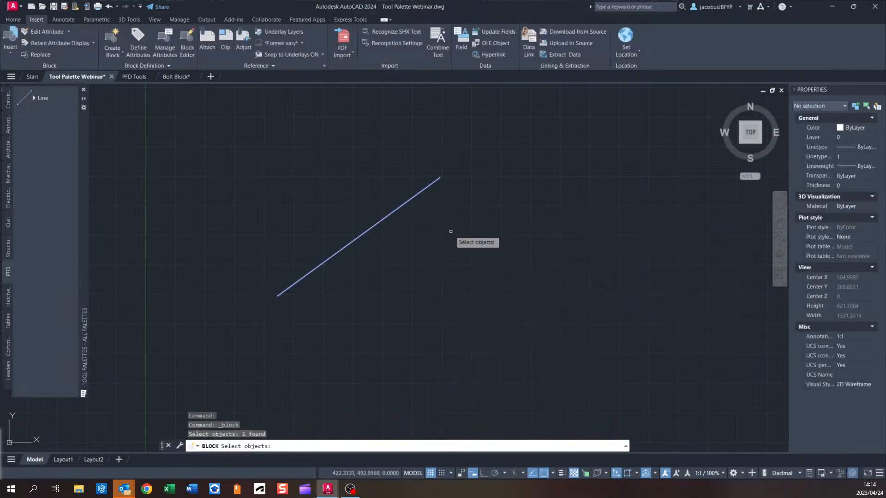
pyautogui.press('Return')
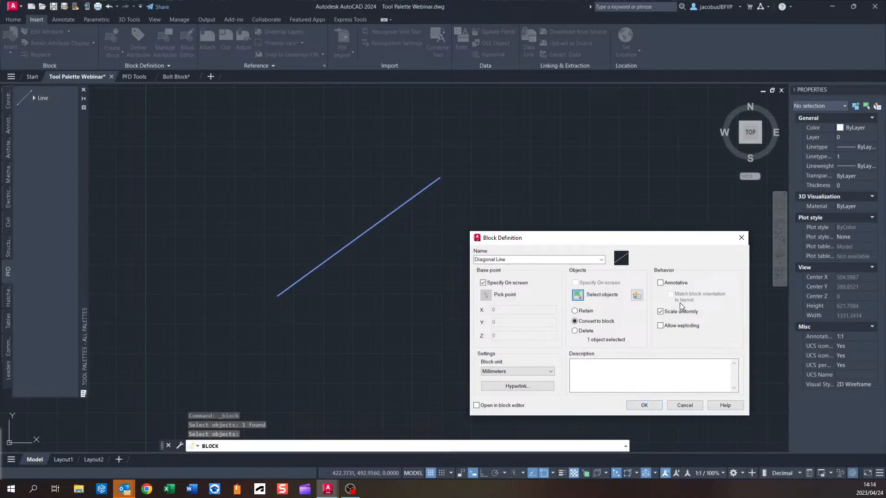
pyautogui.click(644, 405)
pyautogui.click(358, 237)
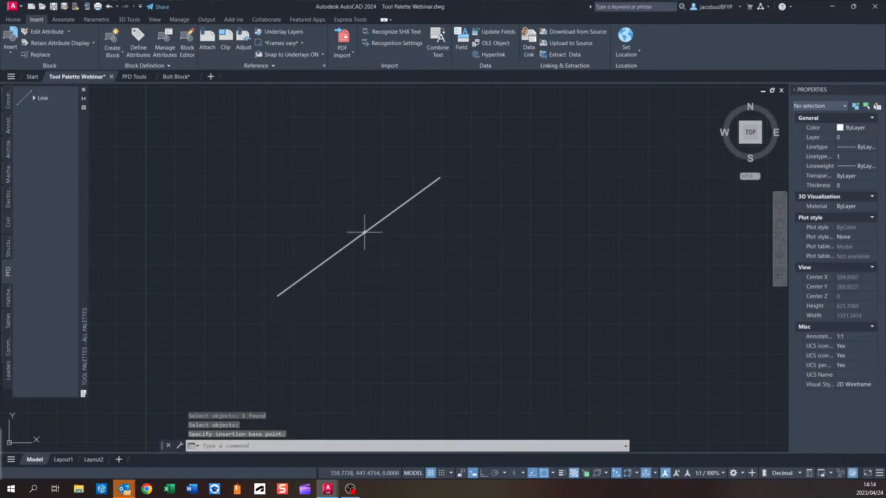
pyautogui.click(360, 235)
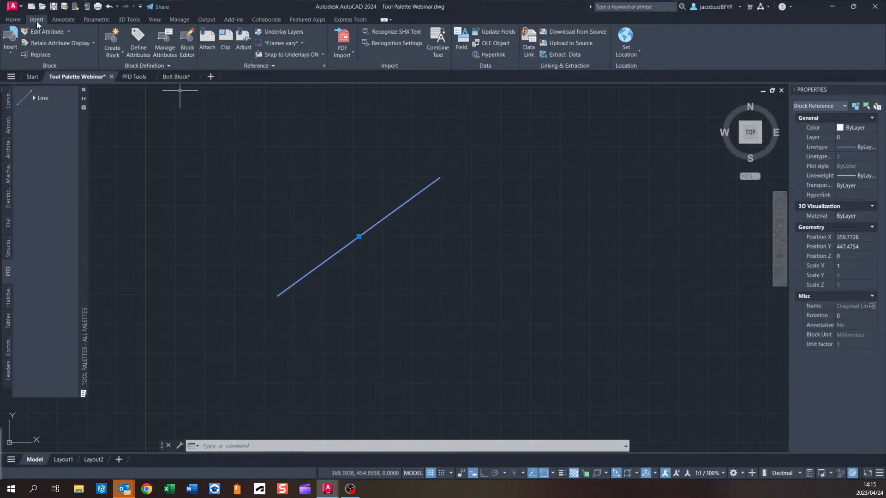
# Move the Diagonal Line block down and to the right of its original position.
pyautogui.click(18, 22)
pyautogui.click(119, 33)
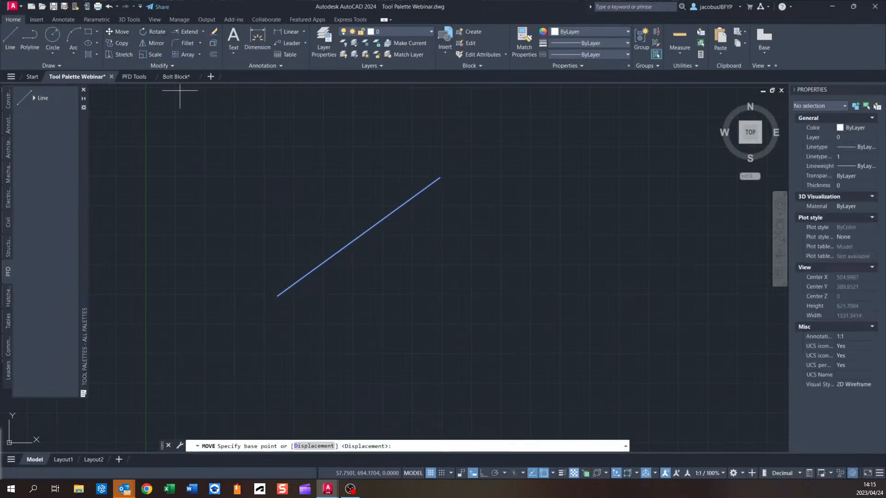
pyautogui.click(359, 236)
pyautogui.click(452, 303)
pyautogui.click(586, 247)
pyautogui.click(500, 342)
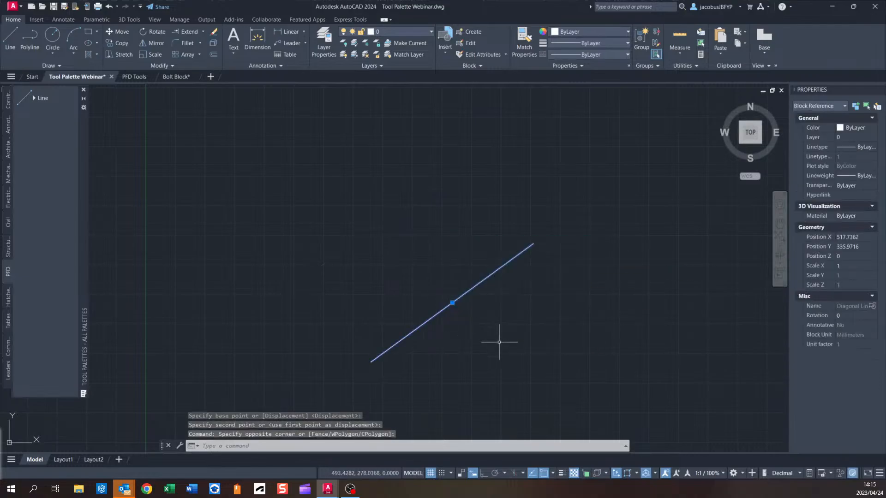
pyautogui.moveTo(500, 342); pyautogui.dragTo(421, 287, button='middle')
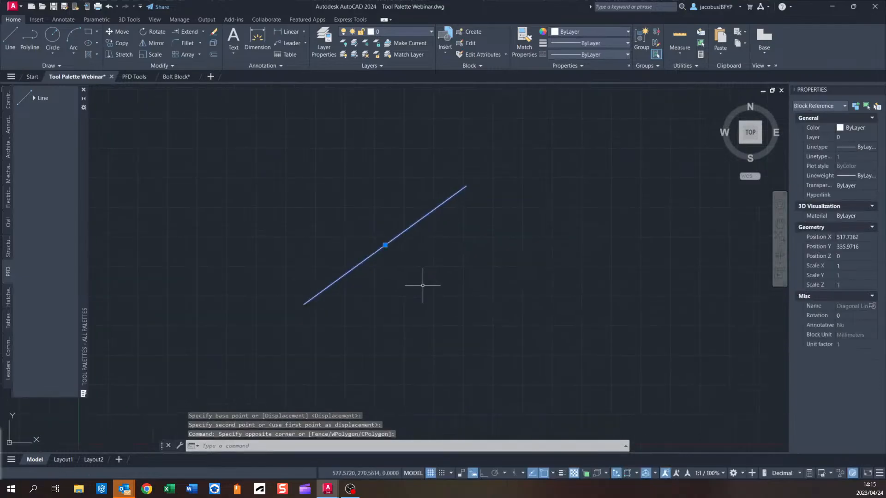
# Draw a plain line parallel to the Diagonal Line block with the Line command.
pyautogui.click(11, 40)
pyautogui.click(285, 285)
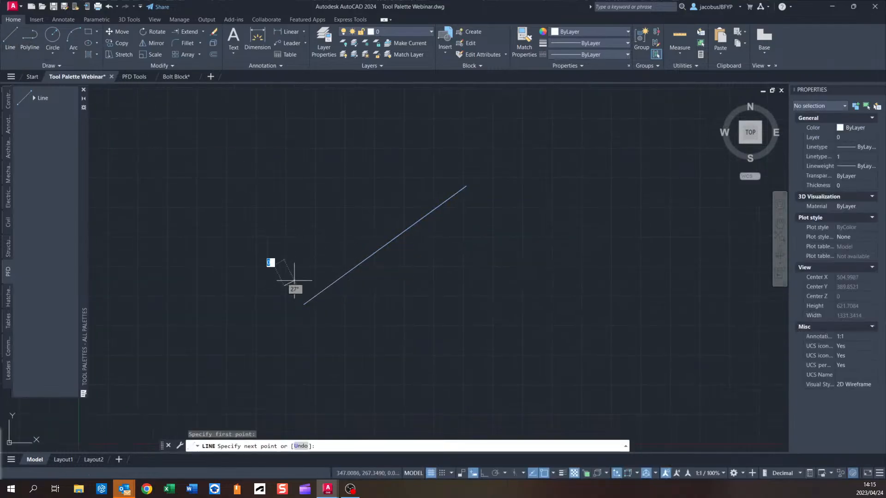
pyautogui.click(434, 169)
pyautogui.press('Escape')
# Select the plain line and then the block to compare their properties.
pyautogui.click(404, 192)
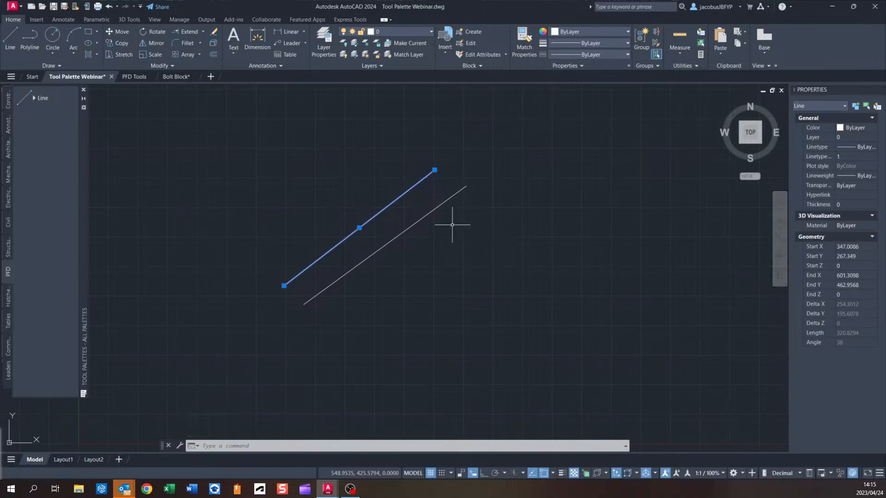
pyautogui.press('Escape')
pyautogui.click(431, 211)
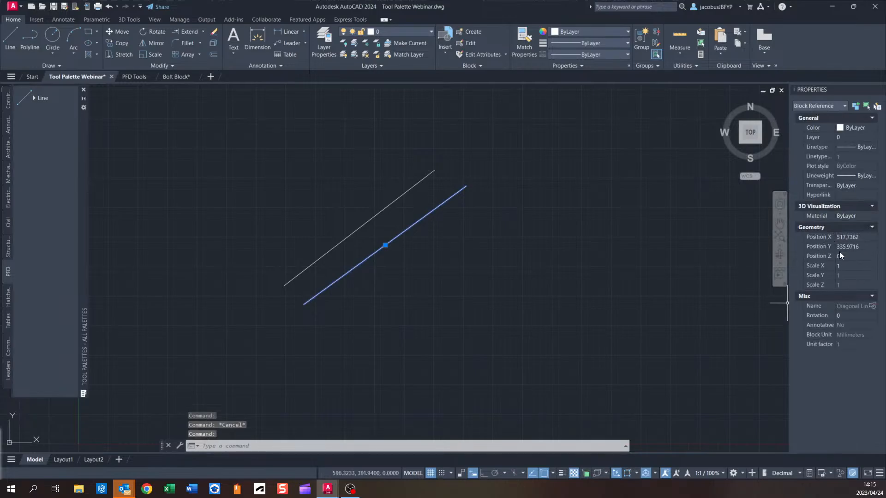
pyautogui.press('Escape')
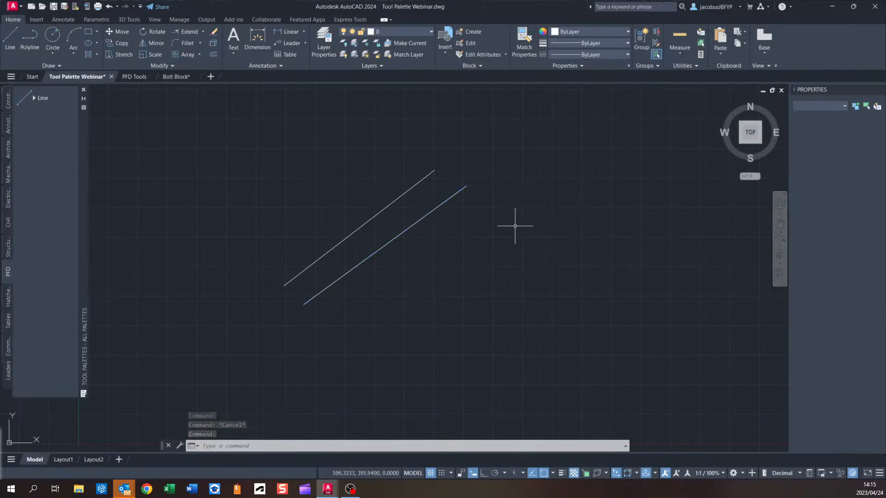
# Try to drag the Diagonal Line block onto the PFD palette.
pyautogui.click(423, 215)
pyautogui.click(424, 215)
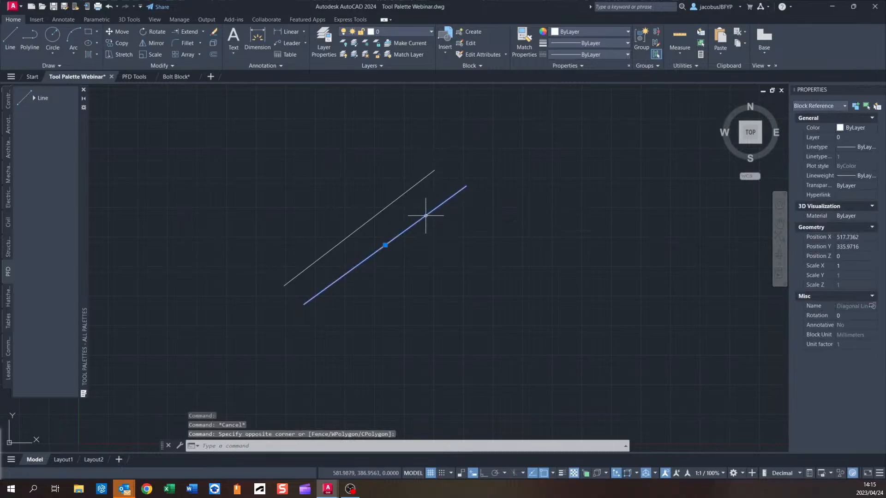
pyautogui.moveTo(425, 216); pyautogui.dragTo(34, 140)
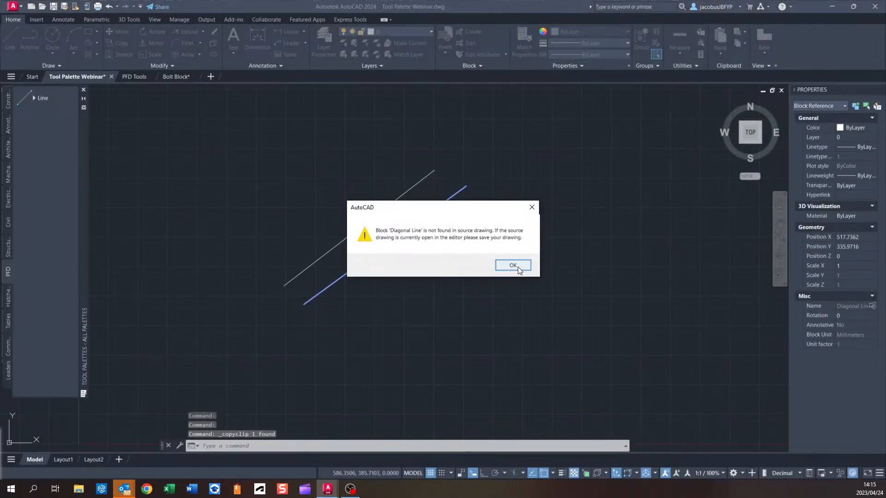
pyautogui.click(516, 265)
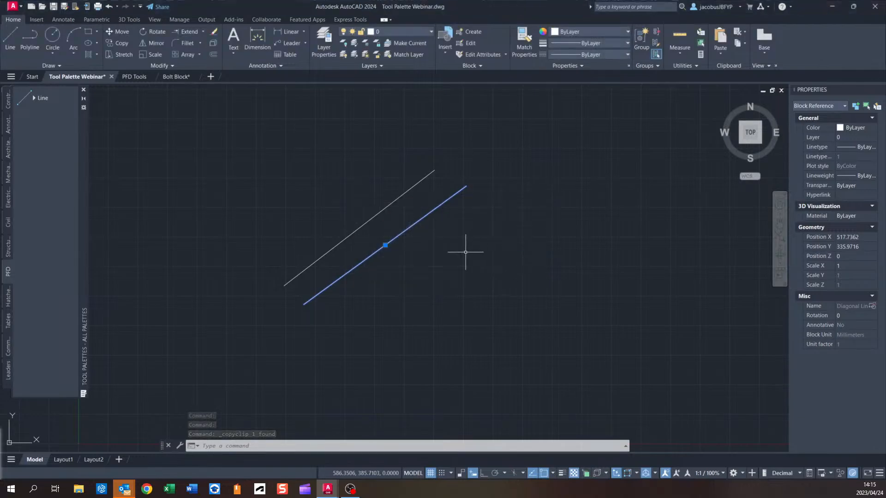
# Save the drawing and add the Diagonal Line block to the PFD palette as a tool.
pyautogui.press('Escape')
pyautogui.click(52, 6)
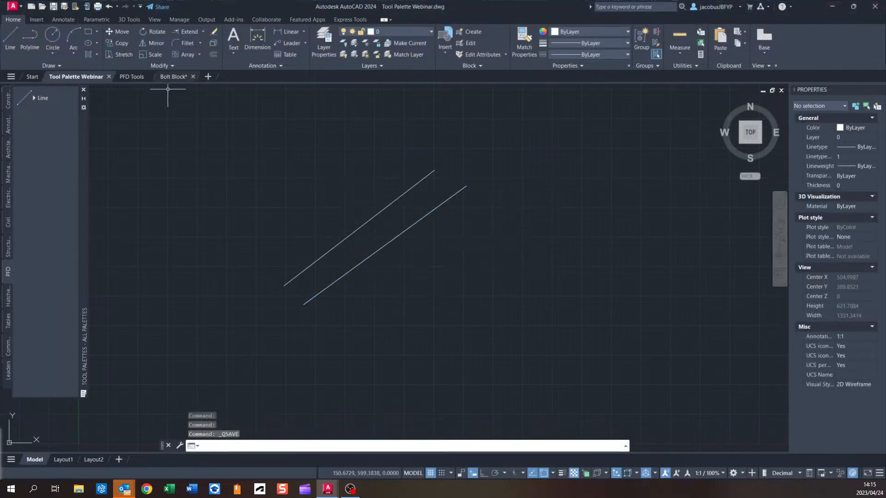
pyautogui.click(410, 229)
pyautogui.hotkey('ctrl', 'c')
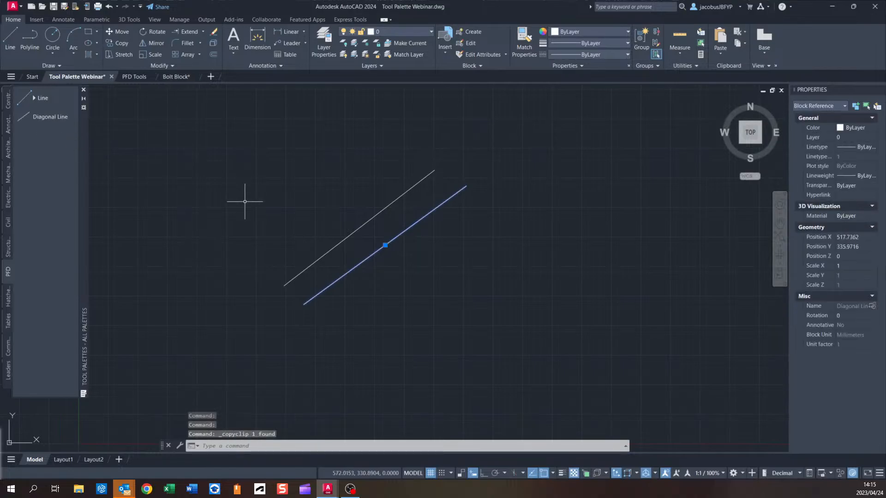
pyautogui.press('Escape')
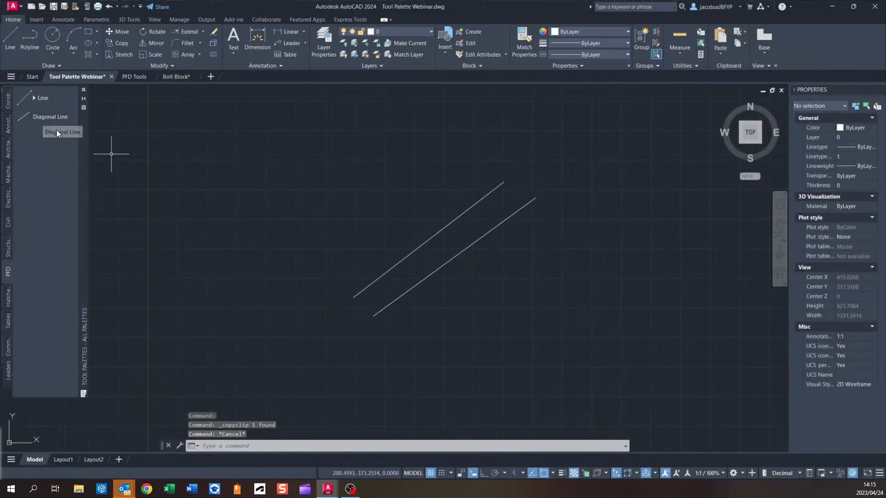
# Insert two copies of the Diagonal Line block from the PFD palette into the drawing.
pyautogui.click(47, 115)
pyautogui.click(371, 215)
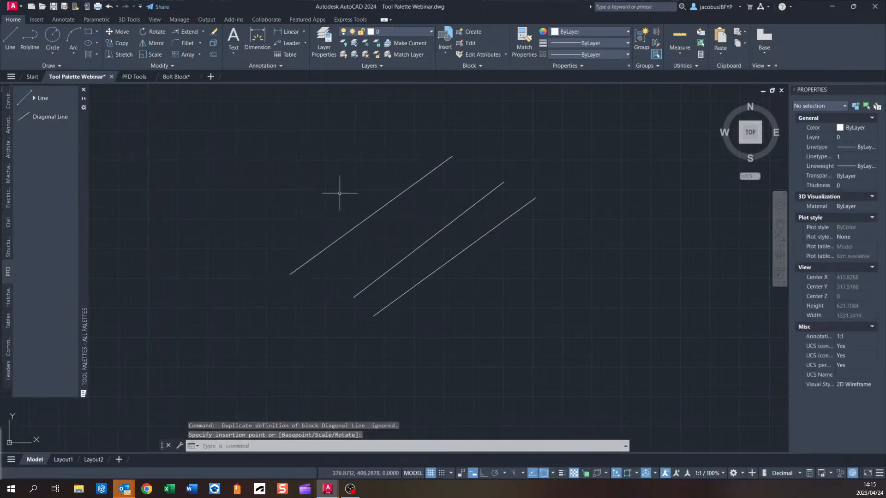
pyautogui.click(47, 116)
pyautogui.click(340, 195)
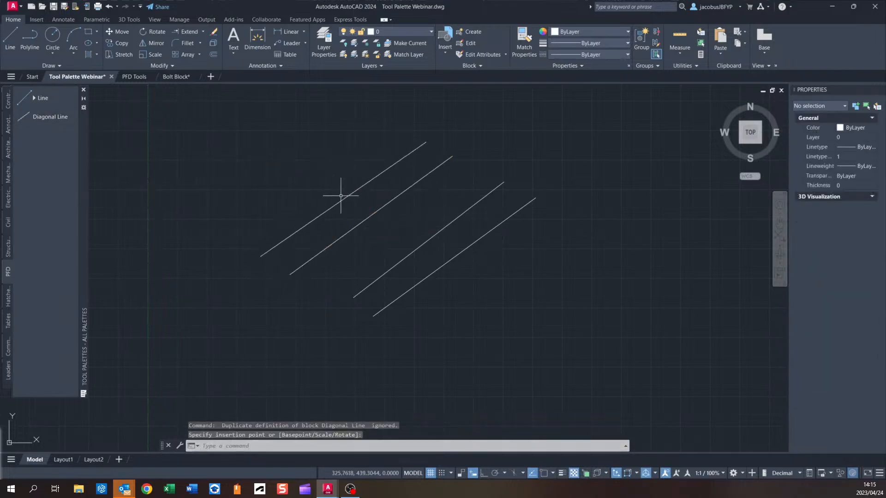
pyautogui.moveTo(434, 214); pyautogui.dragTo(403, 233, button='middle')
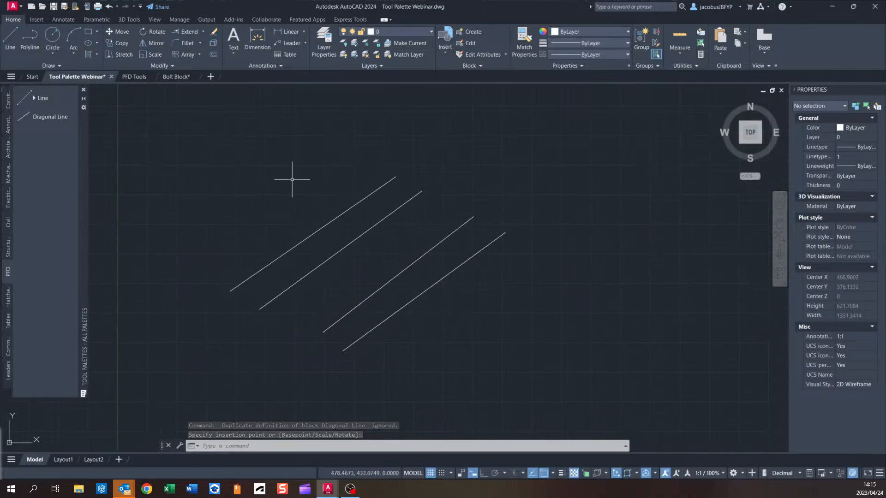
pyautogui.click(45, 115)
pyautogui.press('Escape')
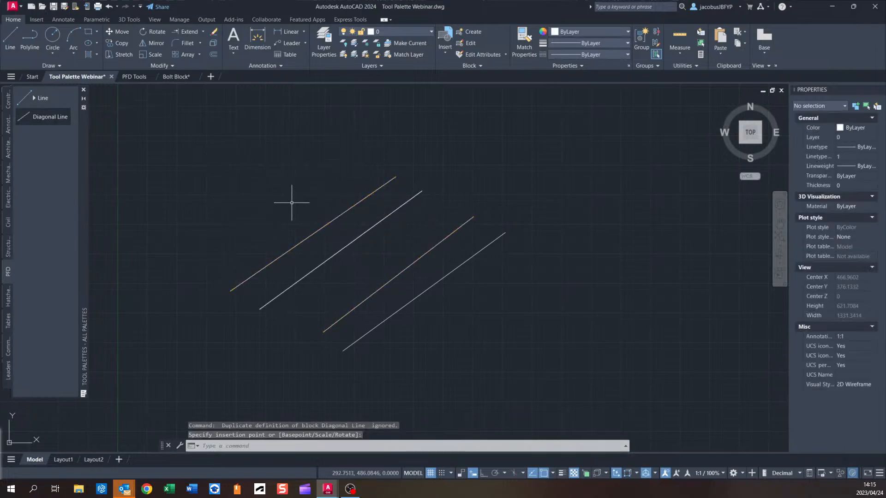
# Select all the diagonal lines with a window and delete them.
pyautogui.click(618, 162)
pyautogui.click(345, 299)
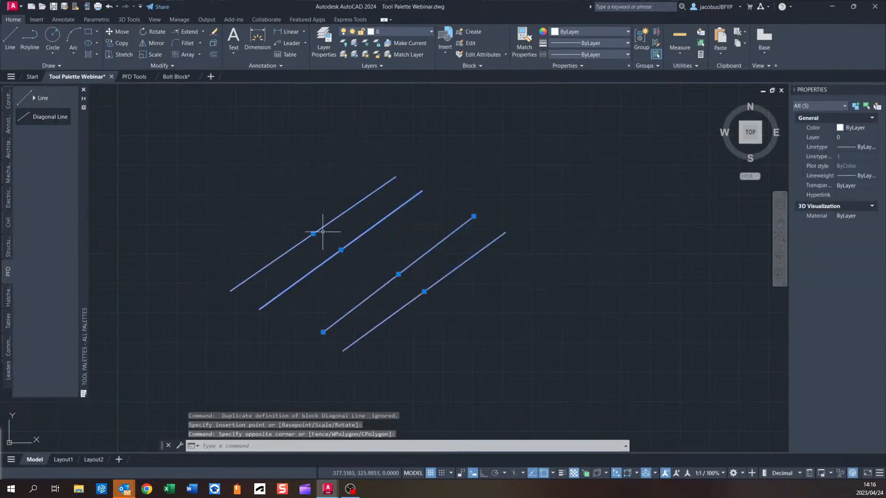
pyautogui.press('Delete')
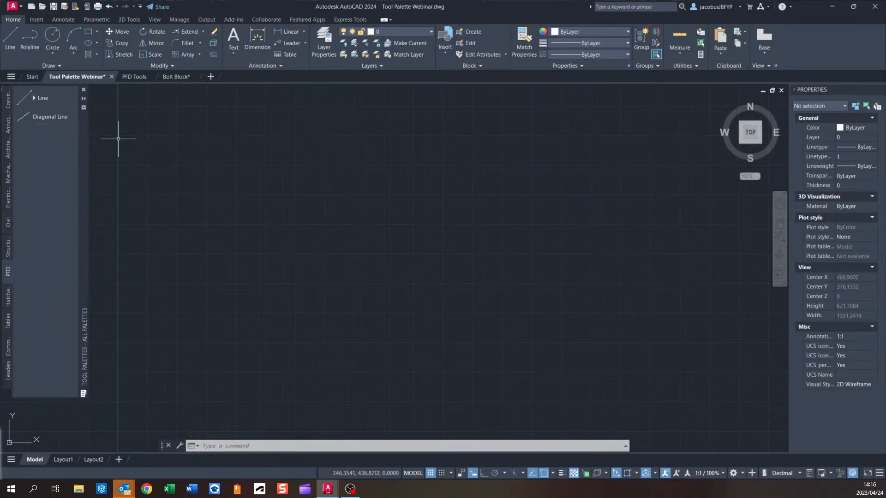
# Remove the Diagonal Line and Line tools from the PFD palette.
pyautogui.rightClick(47, 114)
pyautogui.click(80, 158)
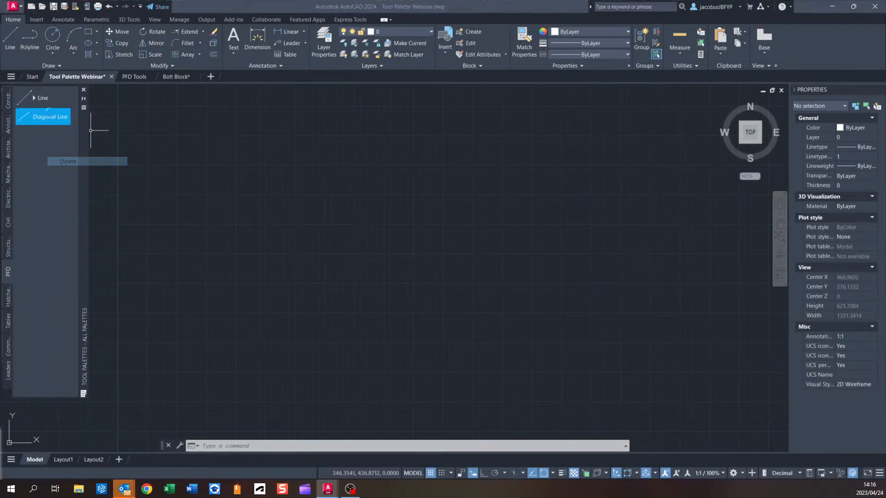
pyautogui.click(472, 266)
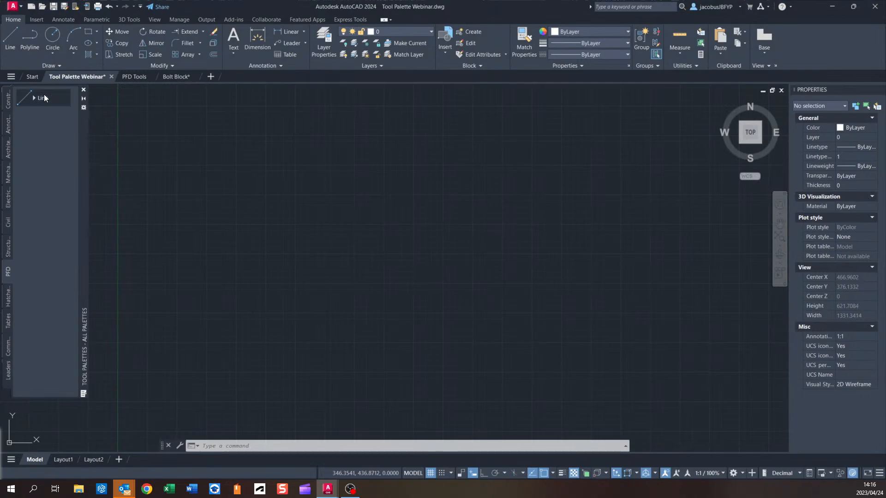
pyautogui.rightClick(44, 97)
pyautogui.click(79, 121)
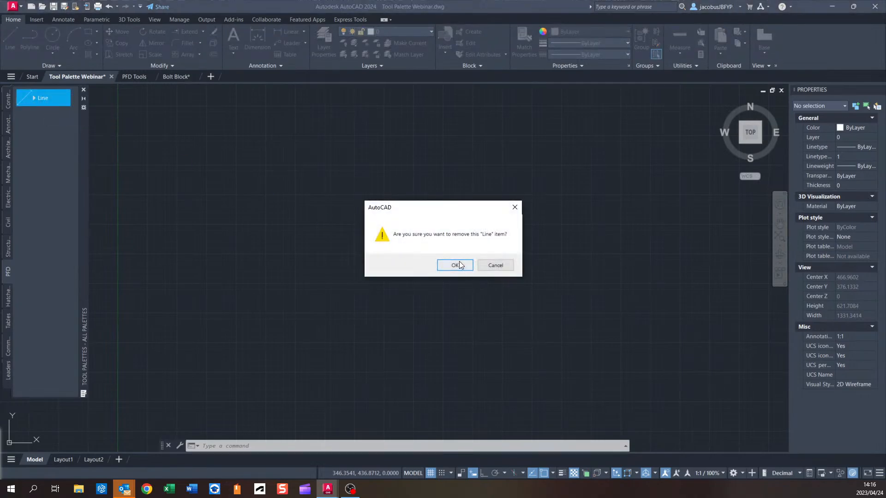
pyautogui.click(460, 265)
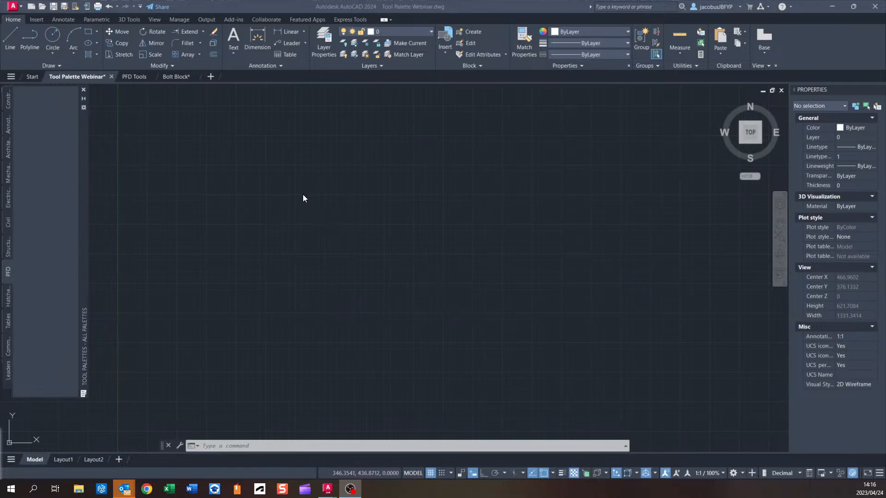
# Switch to the PFD Tools drawing and zoom in on the equipment symbols.
pyautogui.scroll(-2, 302, 253)
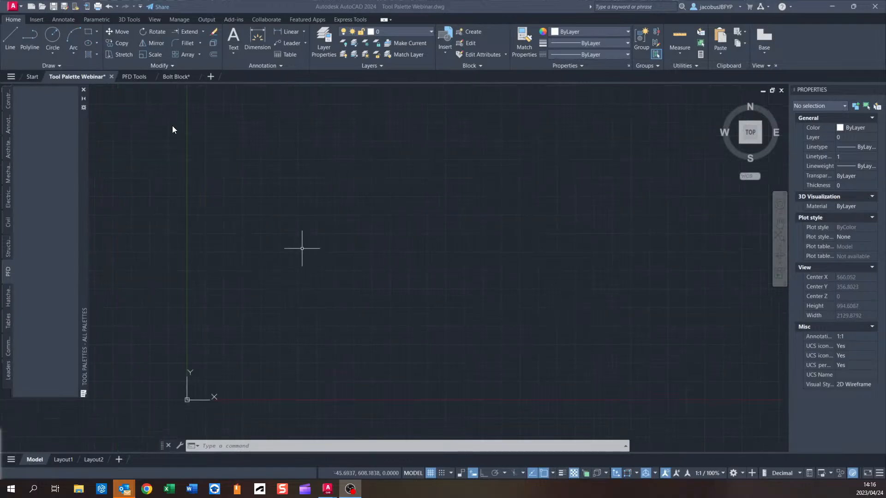
pyautogui.click(134, 77)
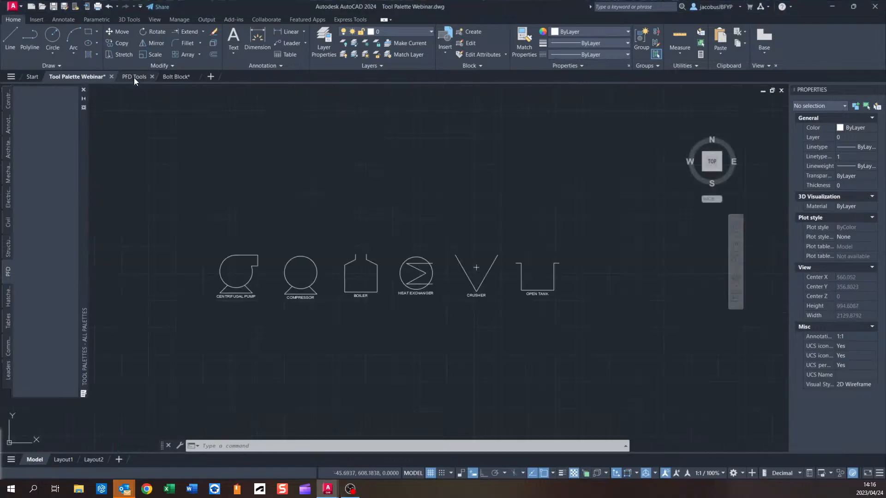
pyautogui.scroll(1, 344, 265)
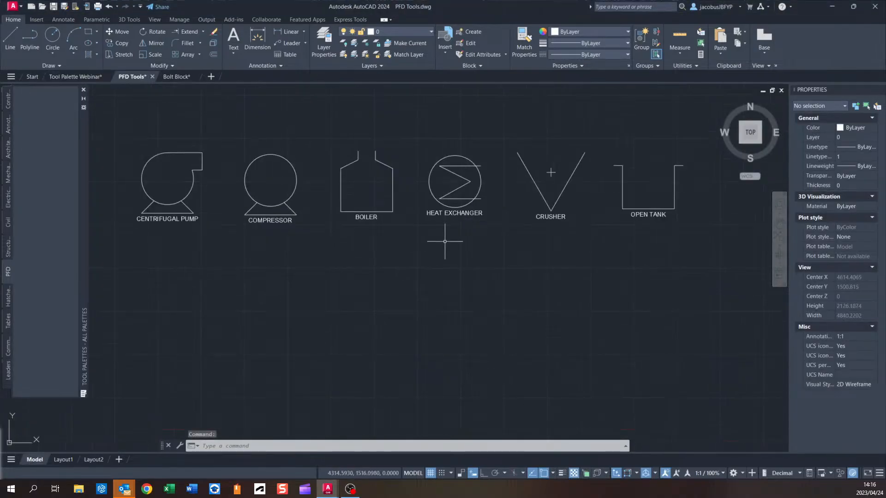
pyautogui.scroll(1, 515, 246)
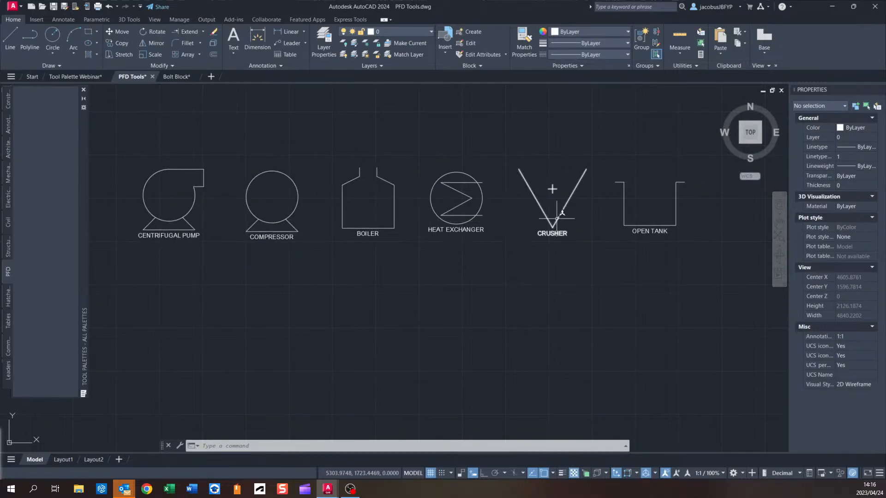
# Select all six equipment symbols in the PFD Tools drawing with a window and copy them.
pyautogui.scroll(-2, 403, 209)
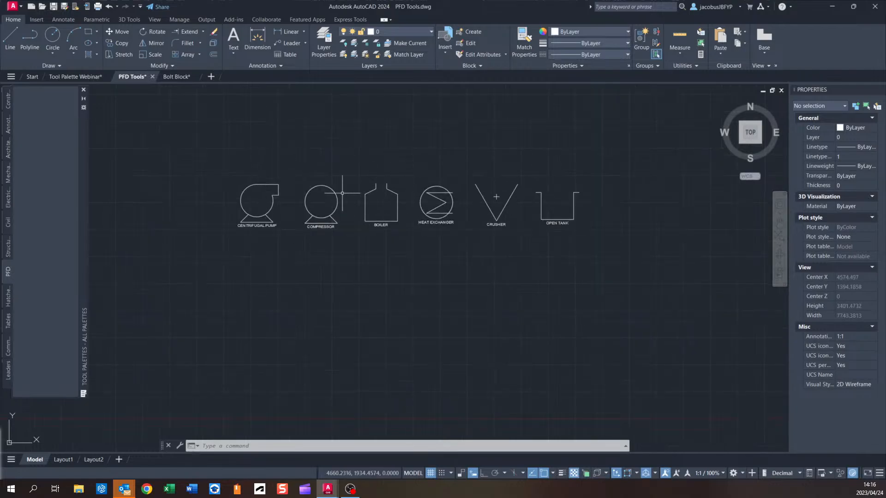
pyautogui.scroll(2, 263, 195)
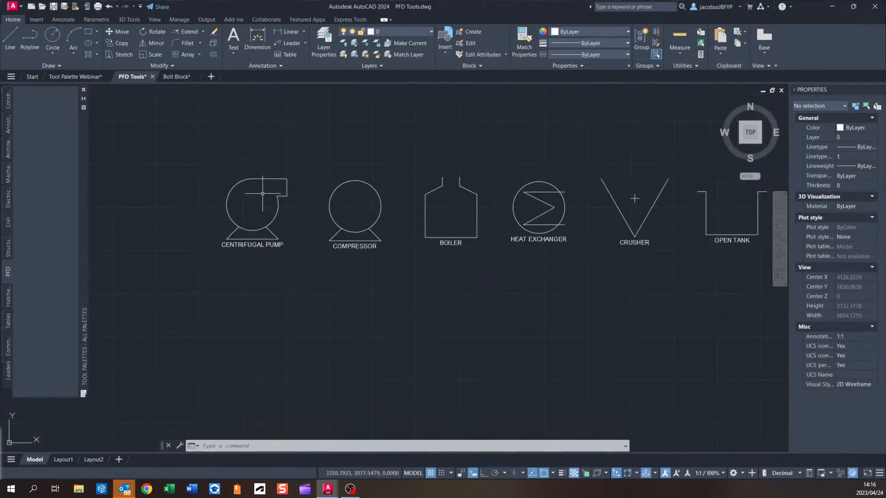
pyautogui.click(286, 196)
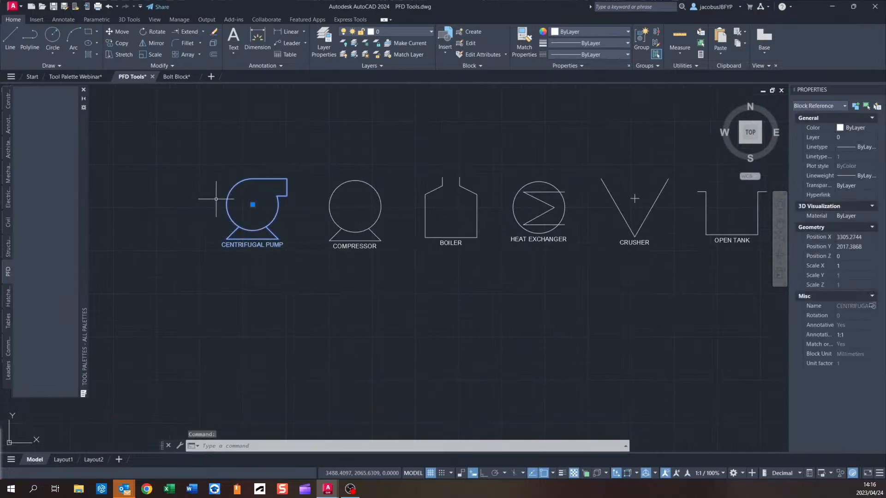
pyautogui.scroll(2, 270, 229)
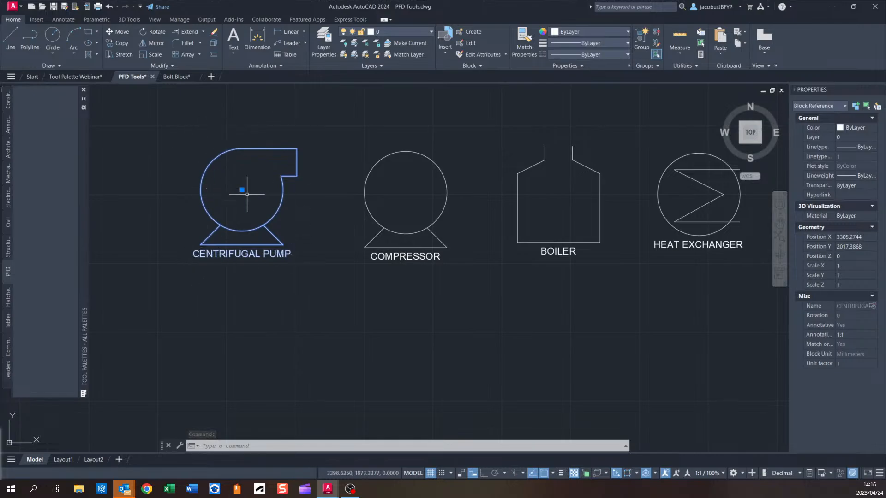
pyautogui.scroll(2, 245, 192)
pyautogui.moveTo(271, 183); pyautogui.dragTo(295, 210, button='middle')
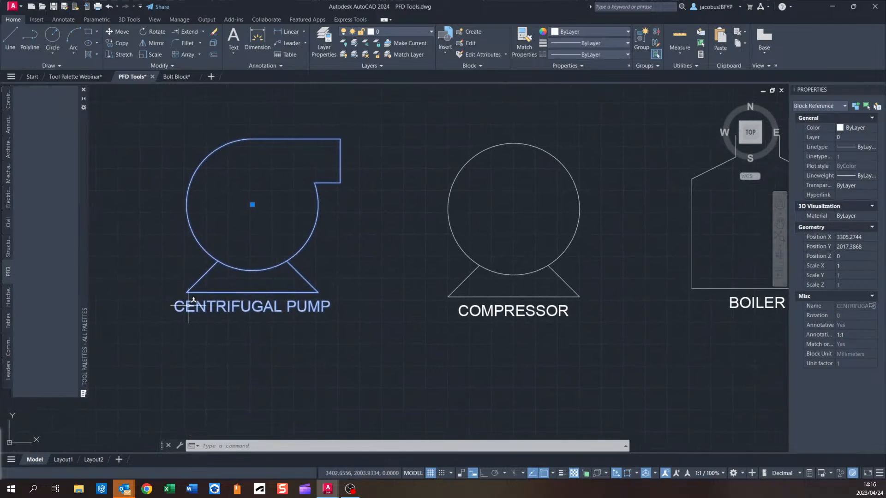
pyautogui.scroll(-2, 340, 315)
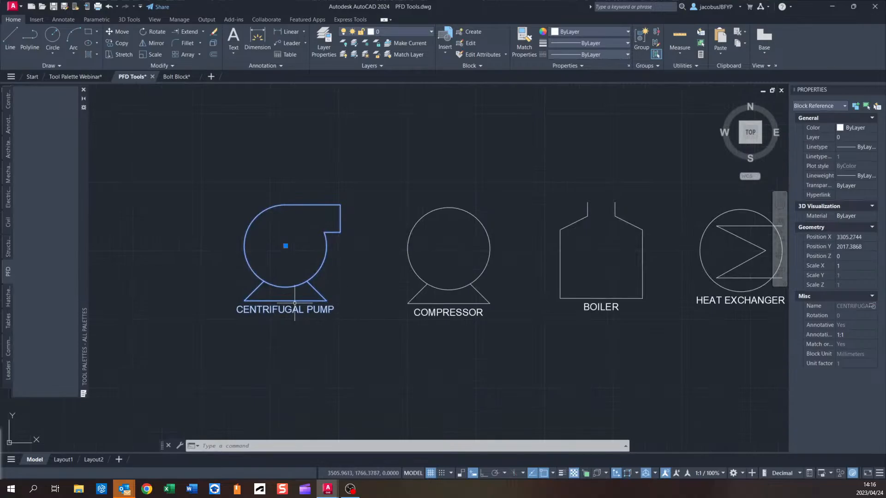
pyautogui.scroll(-4, 277, 304)
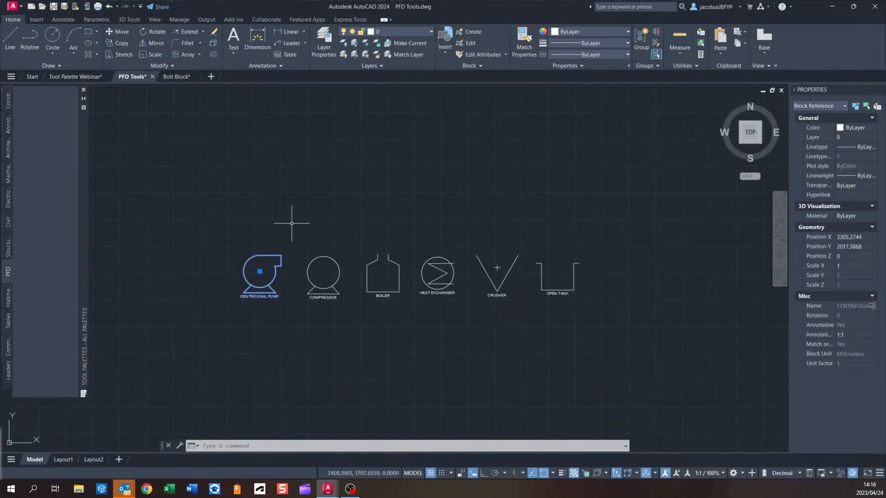
pyautogui.press('Escape')
pyautogui.click(608, 225)
pyautogui.click(279, 329)
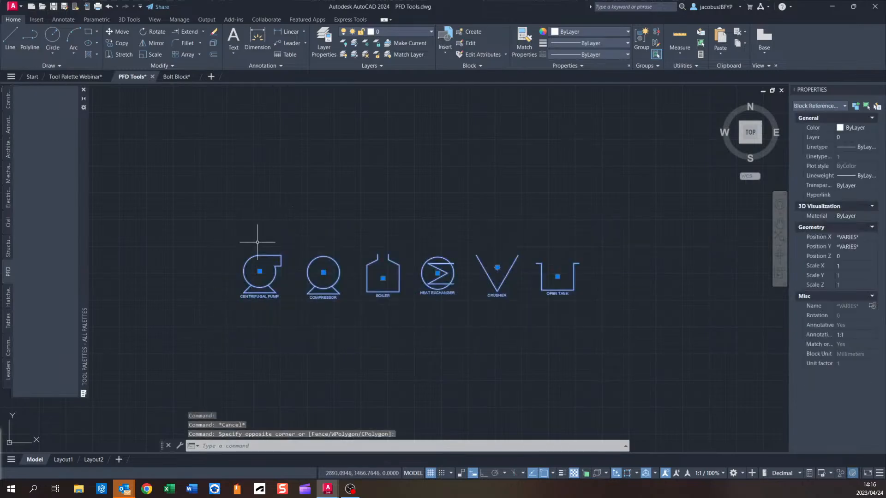
pyautogui.hotkey('ctrl', 'c')
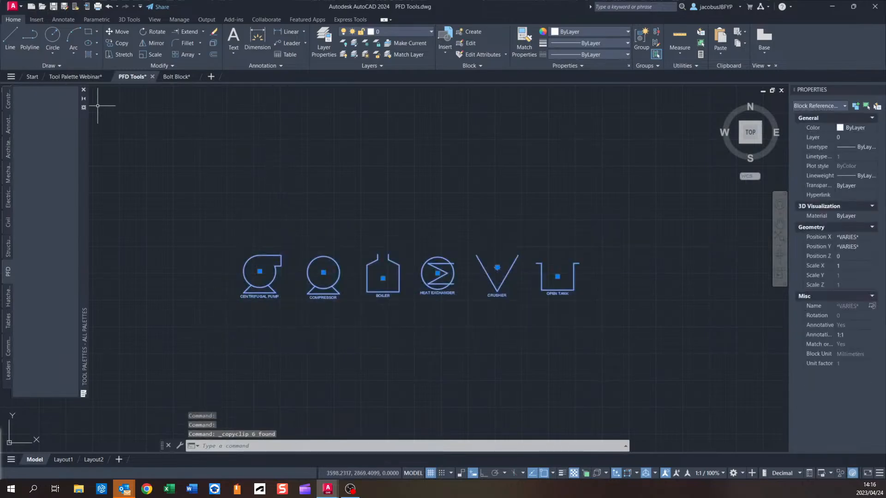
# Paste the six equipment symbols into the Tool Palette Webinar drawing.
pyautogui.click(76, 76)
pyautogui.hotkey('ctrl', 'v')
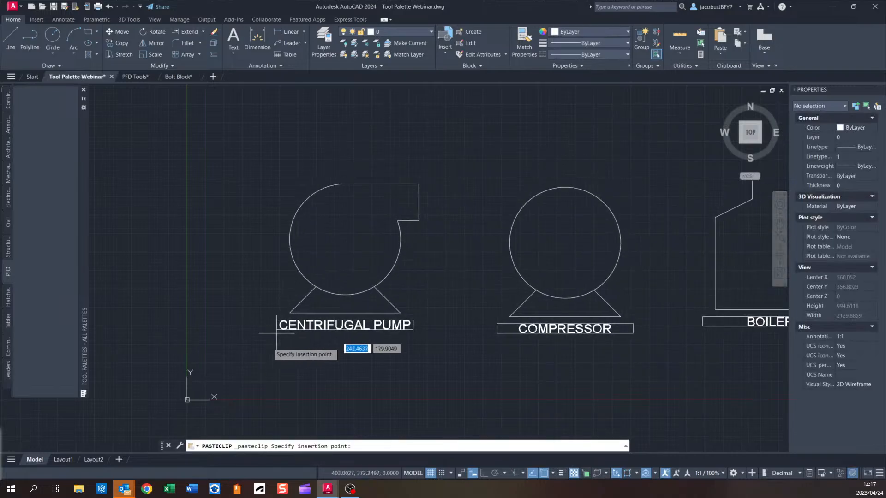
pyautogui.scroll(-5, 277, 333)
pyautogui.click(218, 318)
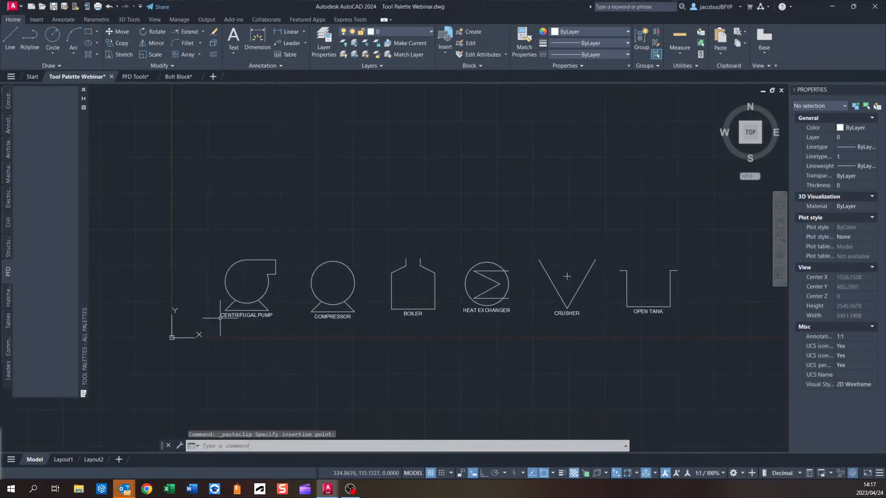
# Try to add the centrifugal pump block to the PFD palette by copying and pasting it.
pyautogui.click(249, 257)
pyautogui.hotkey('ctrl', 'c')
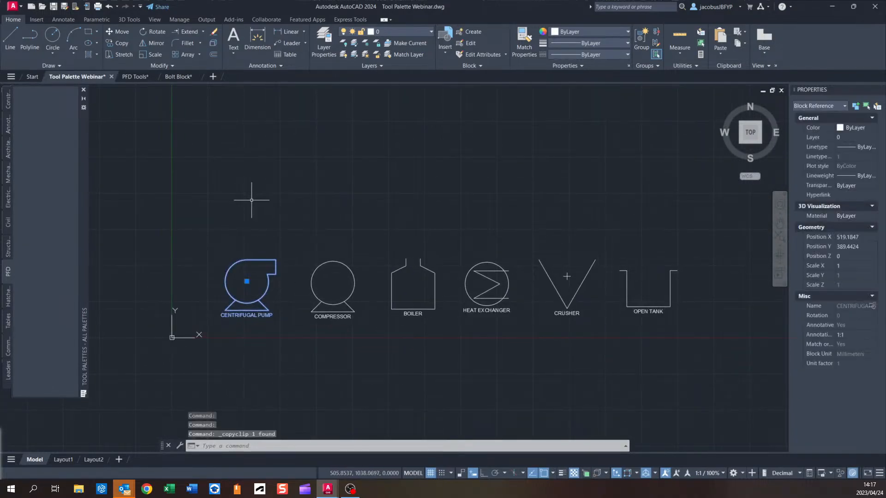
pyautogui.click(54, 130)
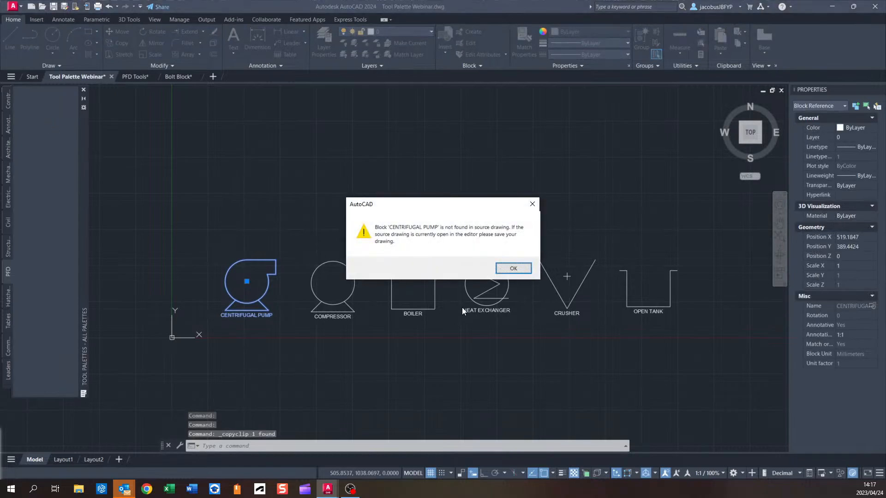
pyautogui.click(510, 272)
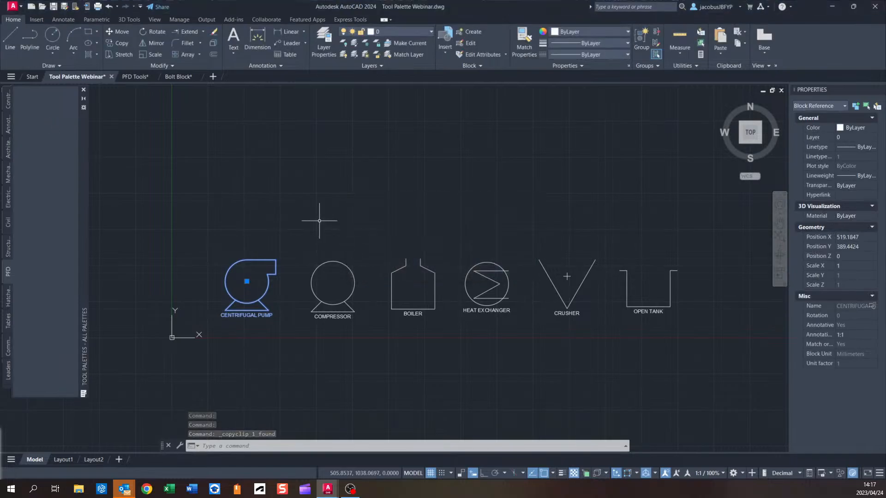
pyautogui.press('Escape')
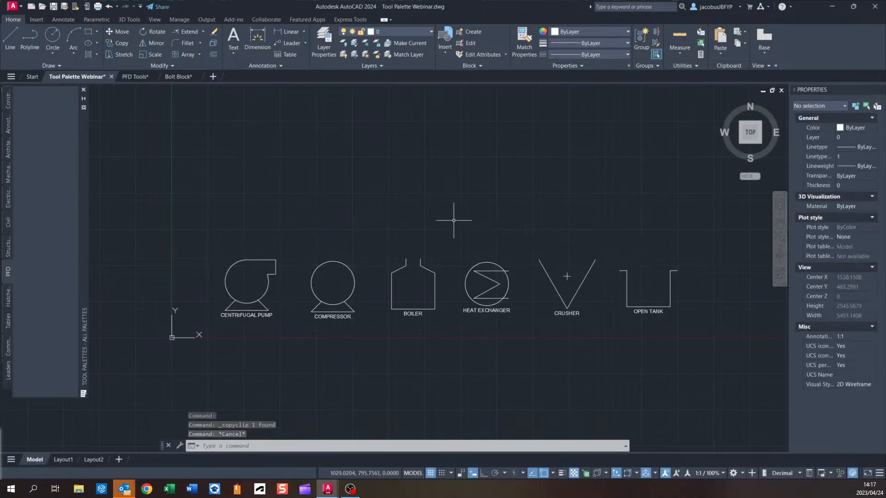
# Save the drawing and paste the centrifugal pump block onto the PFD palette as a tool.
pyautogui.click(53, 6)
pyautogui.click(256, 260)
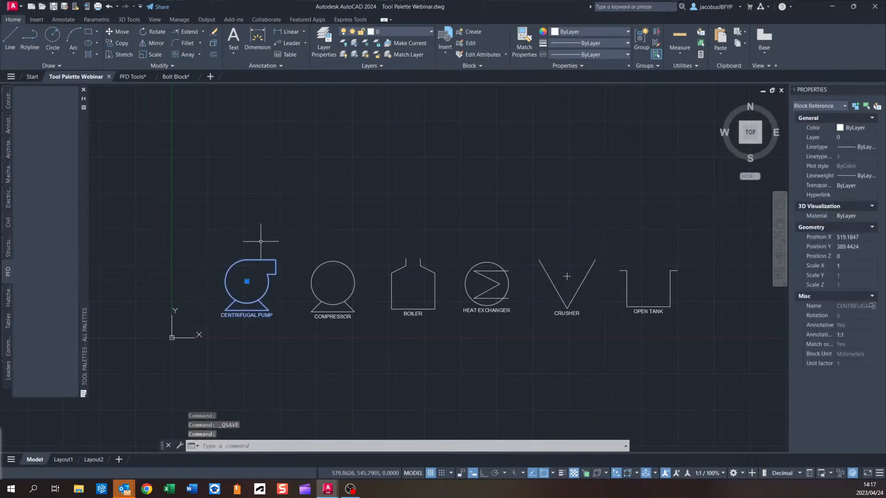
pyautogui.hotkey('ctrl', 'c')
pyautogui.click(51, 126)
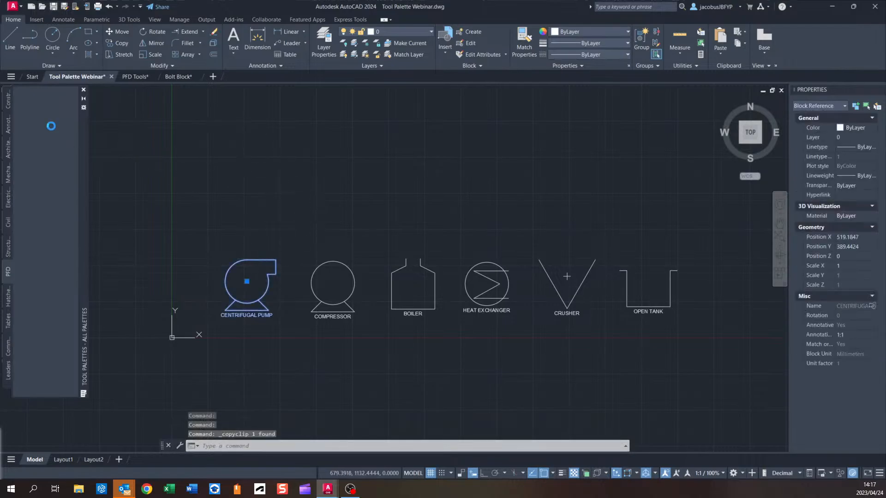
pyautogui.hotkey('ctrl', 'v')
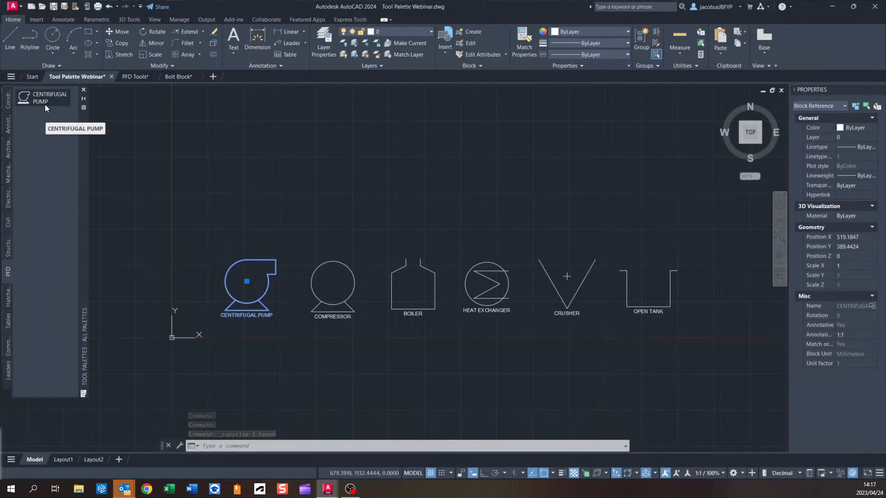
pyautogui.press('Escape')
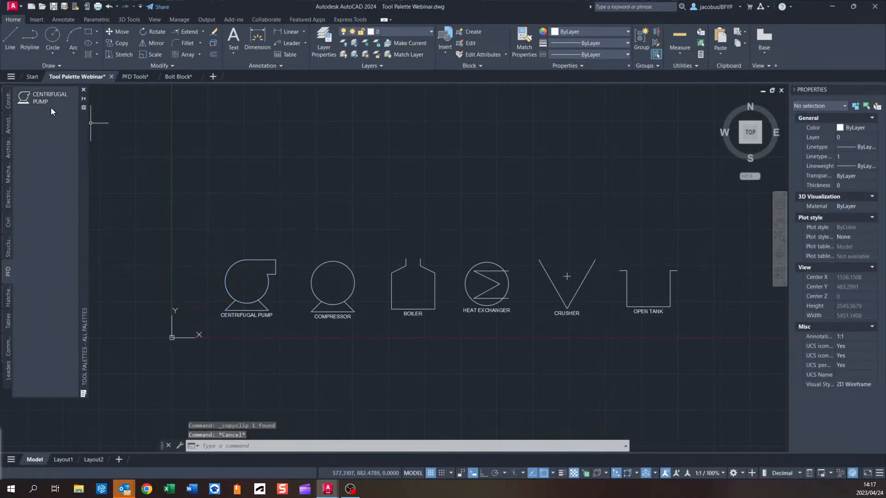
# Copy the compressor and boiler blocks onto the PFD palette as tools.
pyautogui.click(333, 260)
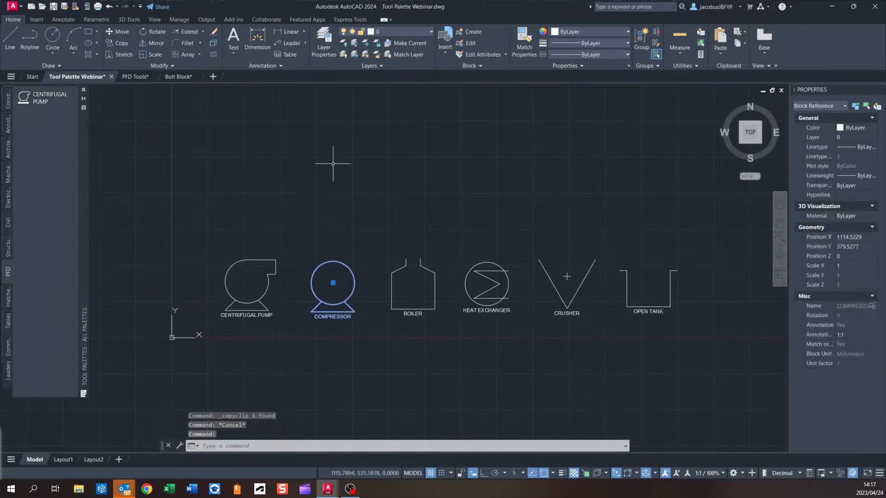
pyautogui.hotkey('ctrl', 'c')
pyautogui.hotkey('ctrl', 'v')
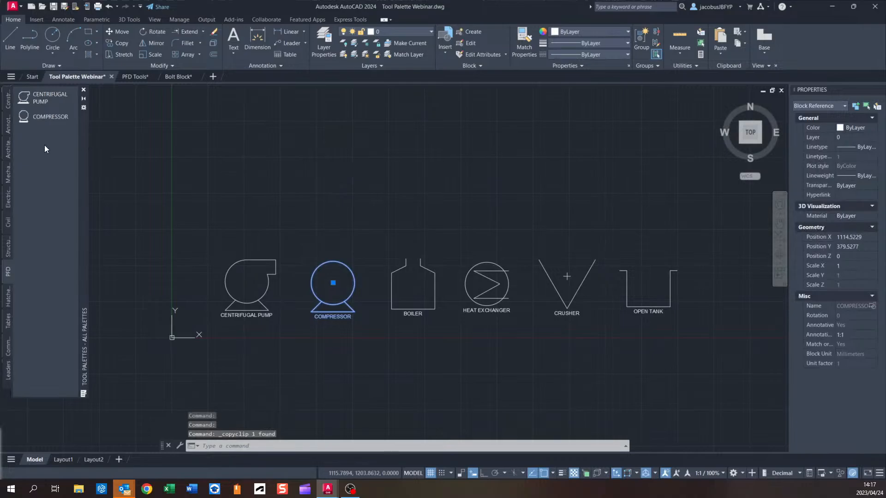
pyautogui.press('Escape')
pyautogui.click(406, 263)
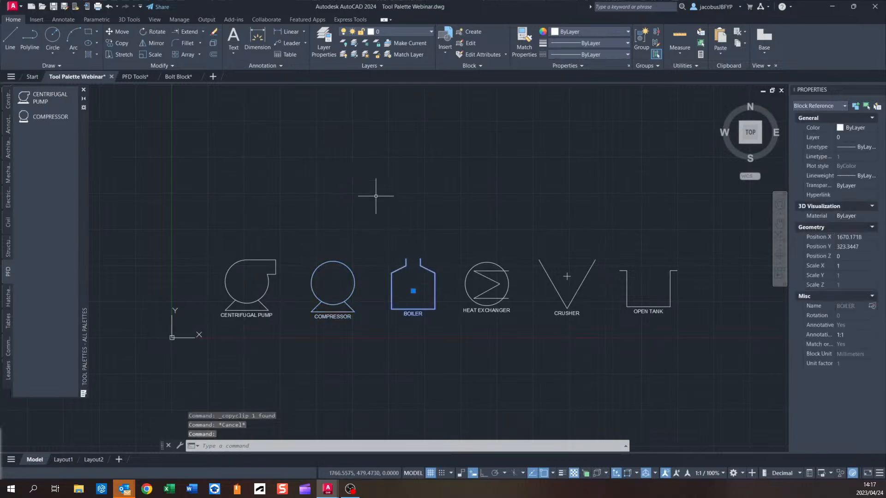
pyautogui.hotkey('ctrl', 'c')
pyautogui.hotkey('ctrl', 'v')
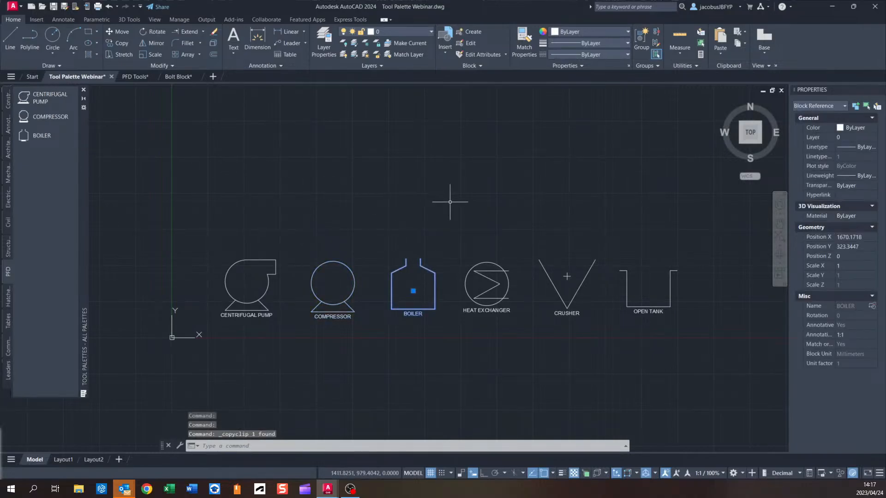
pyautogui.moveTo(495, 224); pyautogui.dragTo(424, 212, button='middle')
pyautogui.press('Escape')
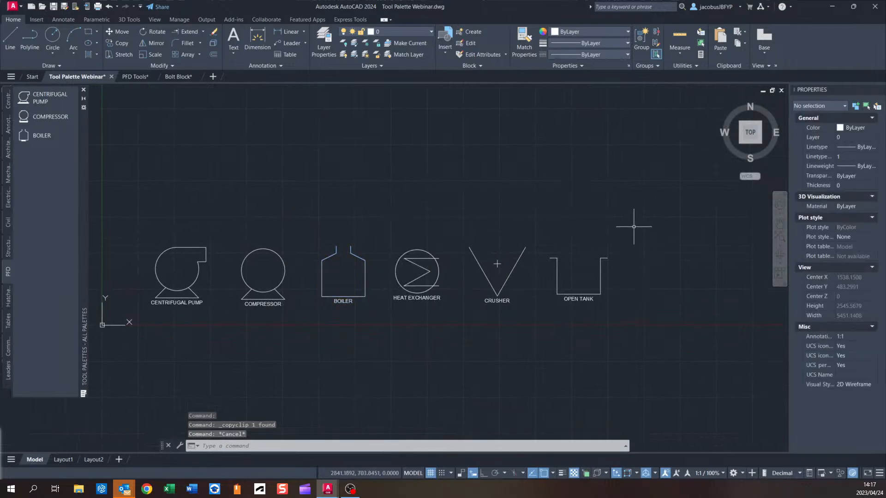
pyautogui.click(638, 204)
pyautogui.click(382, 326)
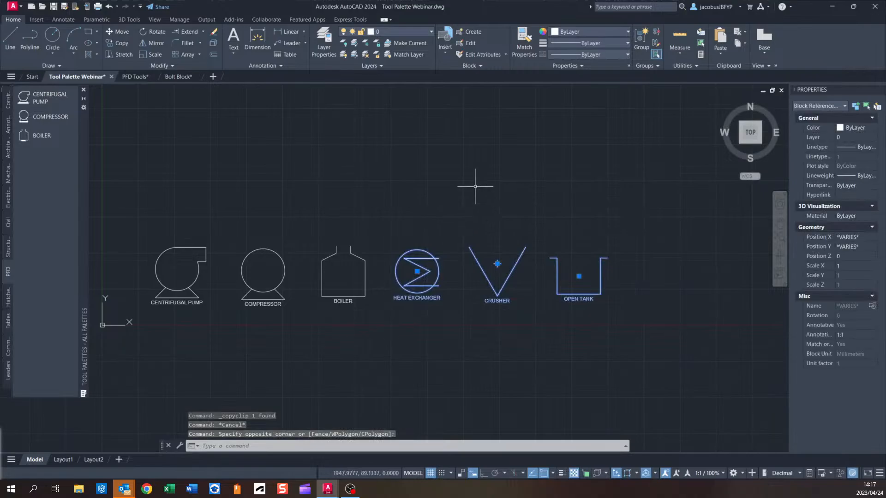
pyautogui.hotkey('ctrl', 'c')
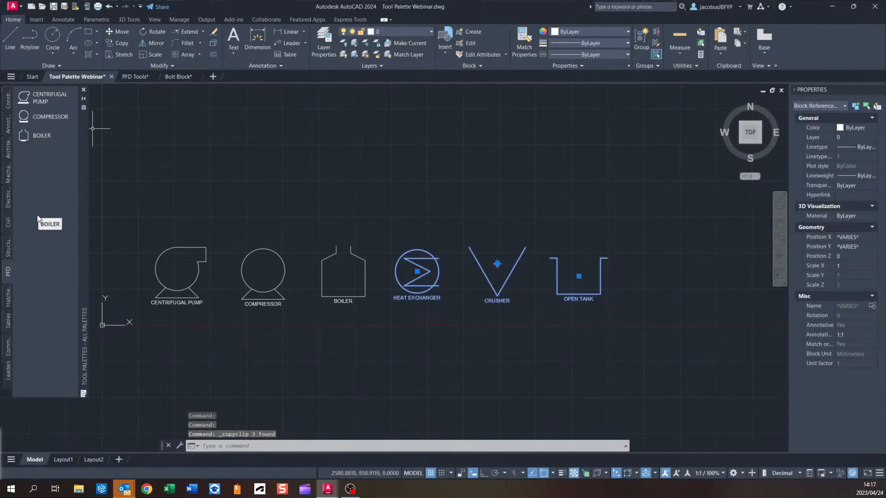
pyautogui.press('Escape')
# Copy the heat exchanger and crusher blocks onto the PFD palette as tools.
pyautogui.click(430, 255)
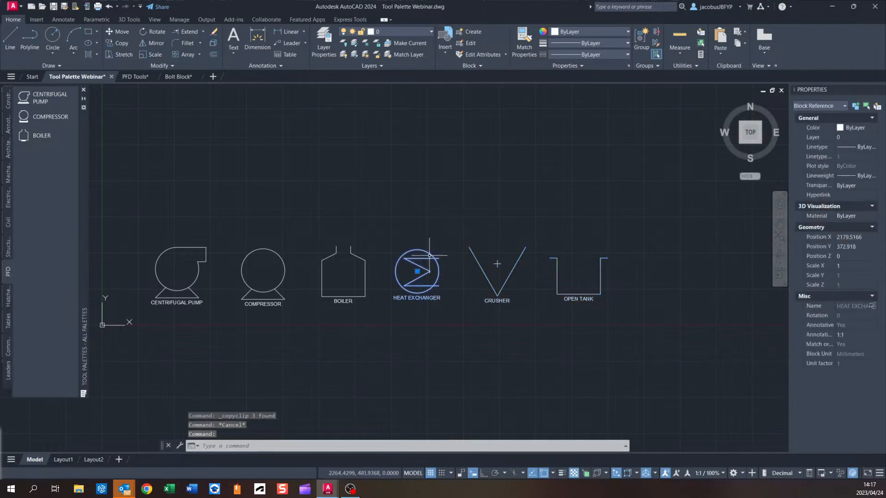
pyautogui.hotkey('ctrl', 'c')
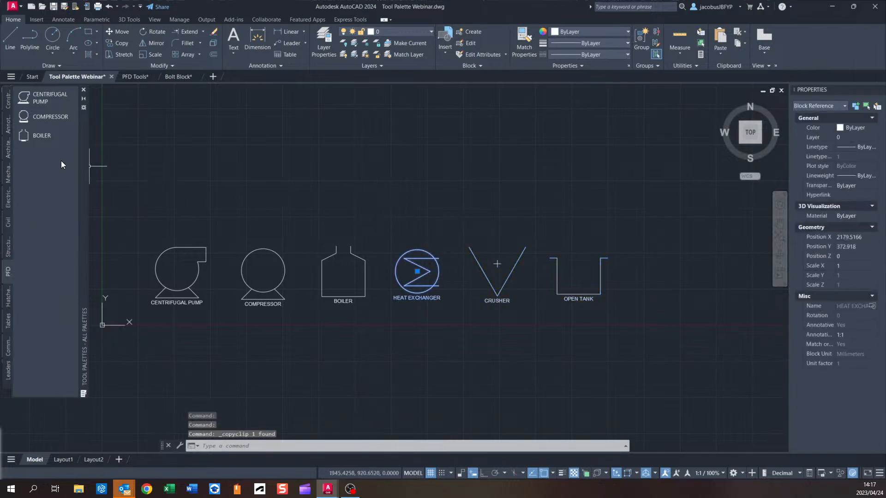
pyautogui.hotkey('ctrl', 'v')
pyautogui.press('Escape')
pyautogui.click(486, 276)
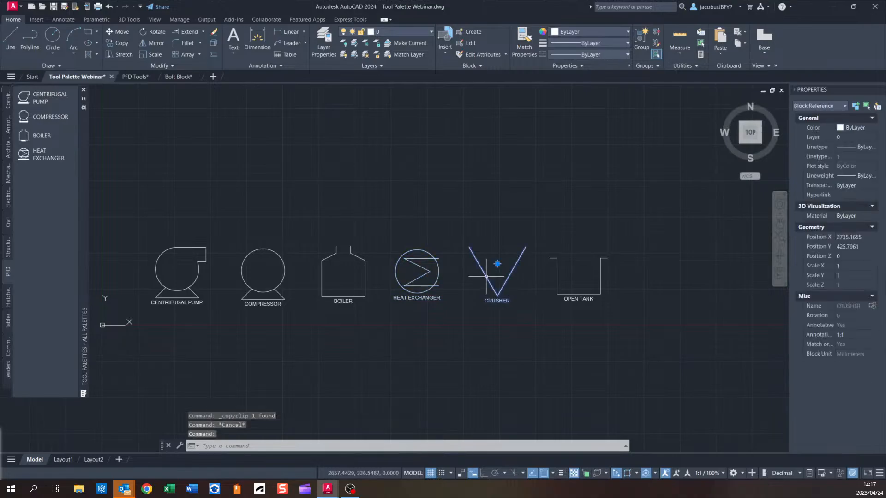
pyautogui.hotkey('ctrl', 'c')
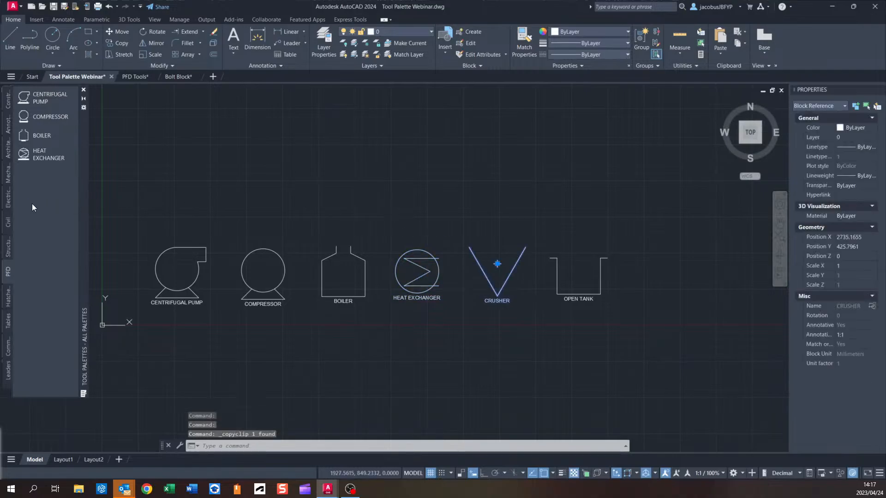
pyautogui.hotkey('ctrl', 'v')
pyautogui.press('Escape')
# Copy the open tank block onto the PFD palette as a tool.
pyautogui.click(557, 268)
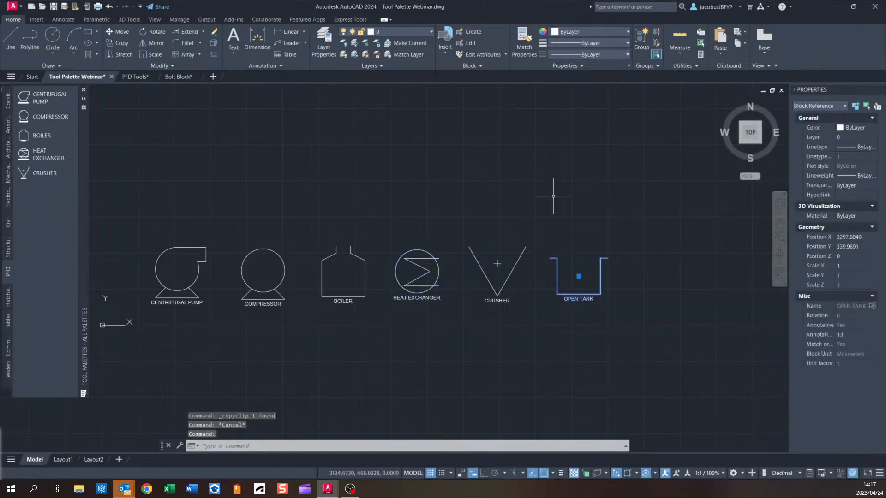
pyautogui.hotkey('ctrl', 'c')
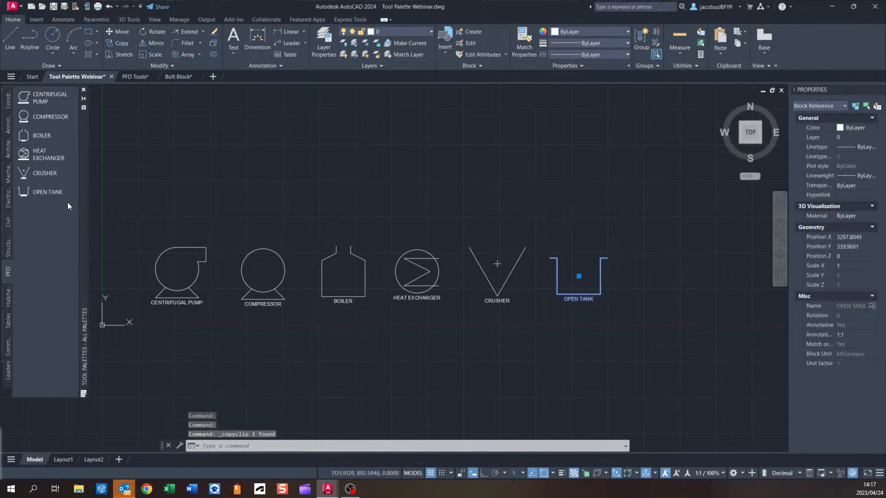
pyautogui.moveTo(339, 207); pyautogui.dragTo(453, 218, button='middle')
pyautogui.press('Escape')
pyautogui.scroll(-2, 508, 241)
pyautogui.moveTo(537, 253); pyautogui.dragTo(447, 222, button='middle')
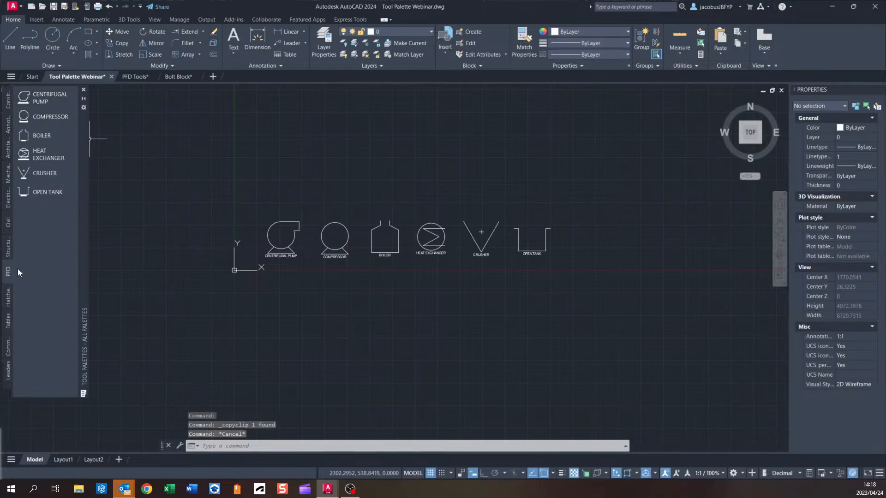
pyautogui.moveTo(192, 175); pyautogui.dragTo(213, 203, button='middle')
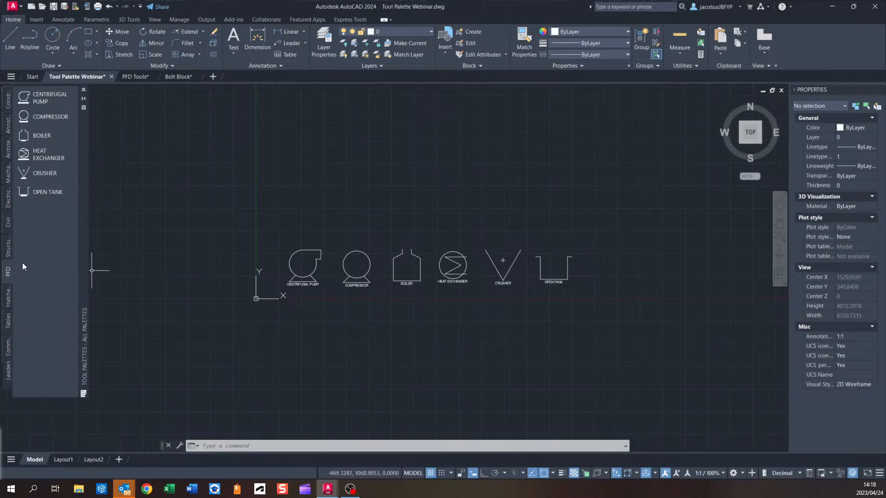
pyautogui.moveTo(138, 180); pyautogui.dragTo(110, 206, button='middle')
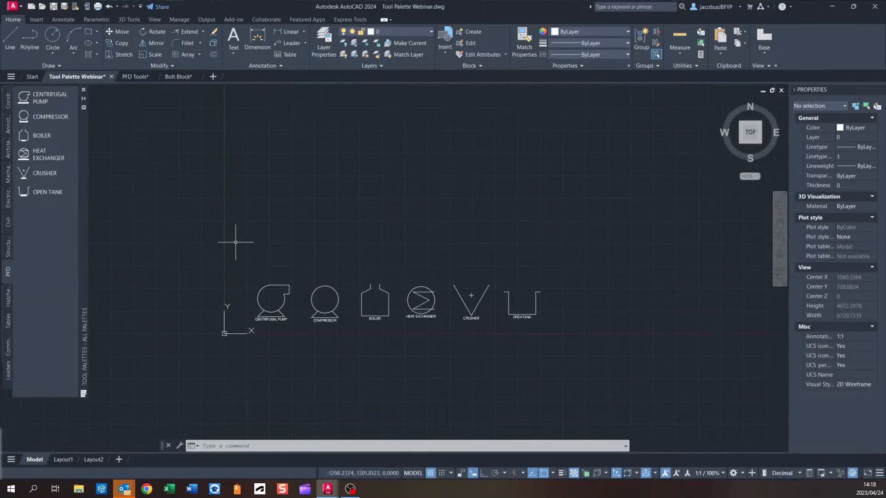
# Insert a centrifugal pump from the PFD palette above the existing pump block.
pyautogui.moveTo(332, 218); pyautogui.dragTo(254, 236, button='middle')
pyautogui.scroll(2, 160, 262)
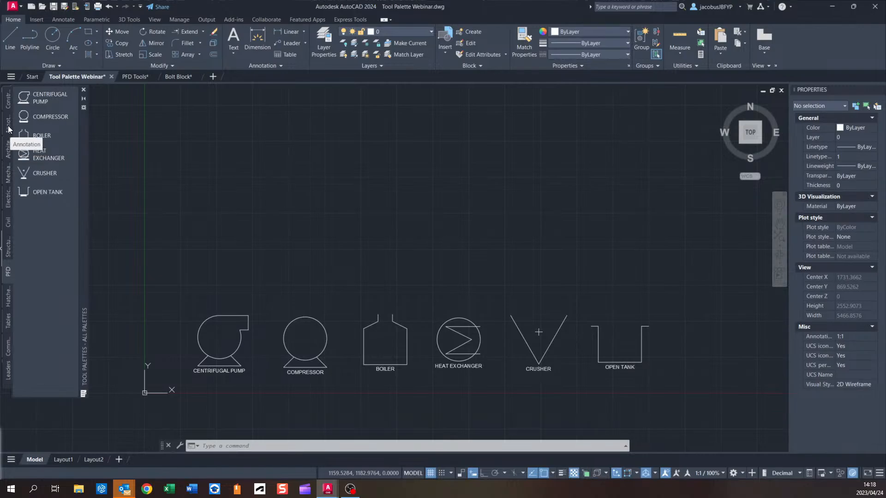
pyautogui.moveTo(272, 271); pyautogui.dragTo(284, 234, button='middle')
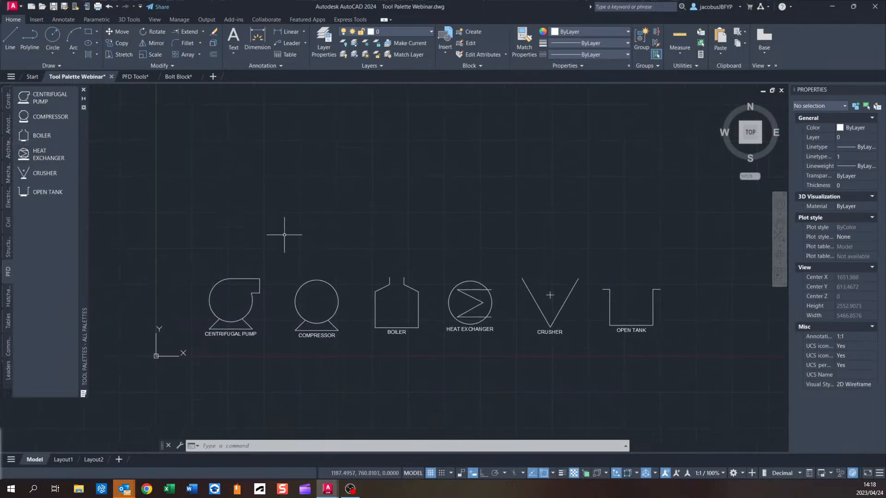
pyautogui.moveTo(262, 275); pyautogui.dragTo(287, 257, button='middle')
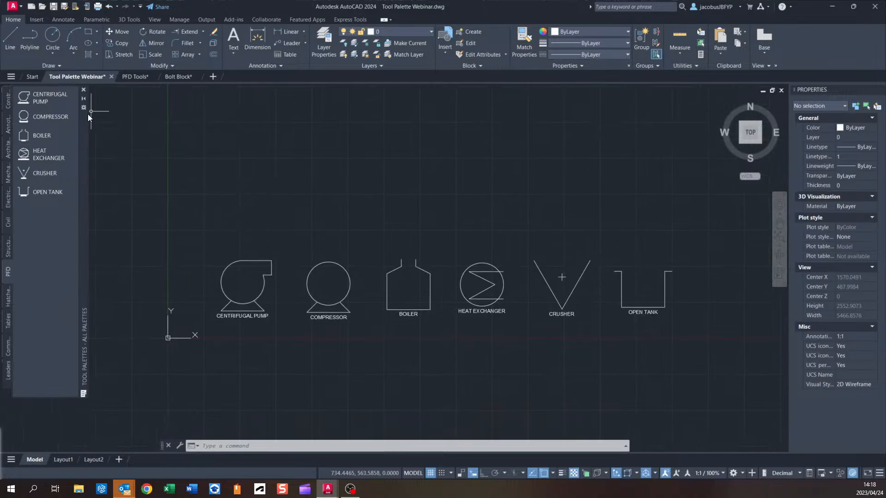
pyautogui.click(42, 98)
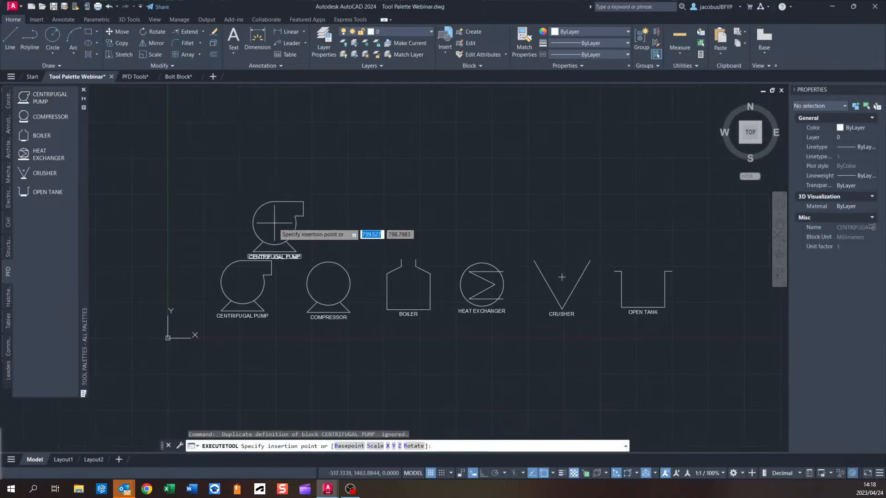
pyautogui.click(243, 200)
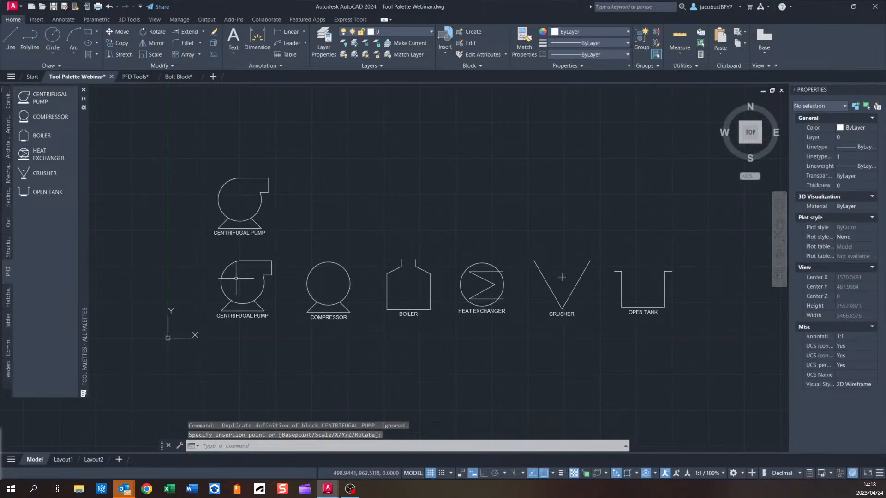
# Insert a compressor from the PFD palette beside the newly placed pump.
pyautogui.scroll(2, 236, 279)
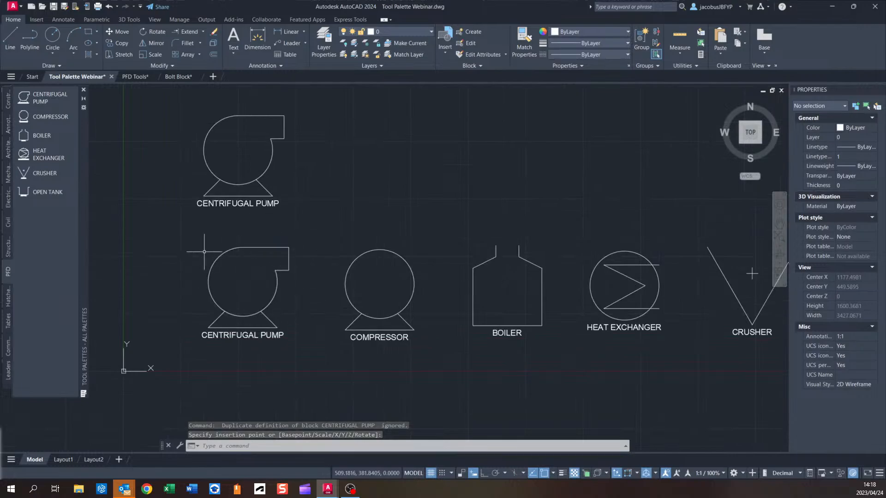
pyautogui.moveTo(253, 290); pyautogui.dragTo(231, 301, button='middle')
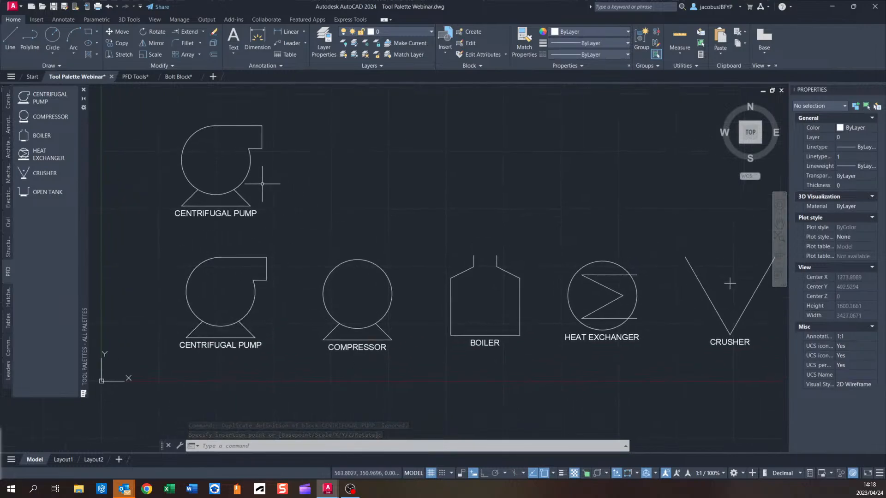
pyautogui.moveTo(362, 282); pyautogui.dragTo(301, 272, button='middle')
pyautogui.click(61, 116)
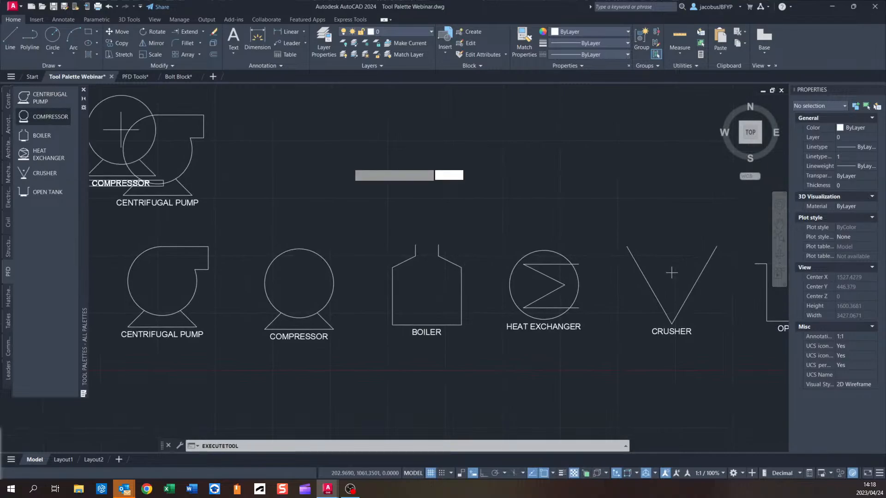
pyautogui.click(296, 147)
pyautogui.scroll(-2, 220, 190)
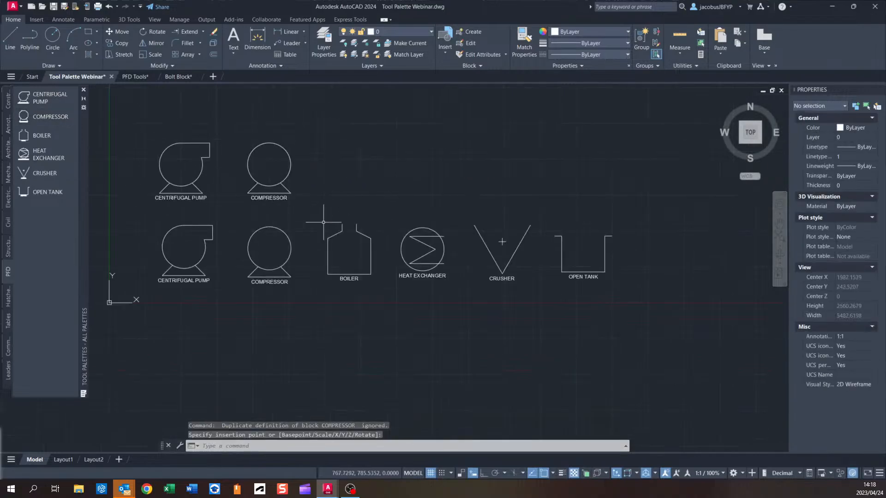
# Examine the inserted palette symbols against the original blocks at different zoom levels.
pyautogui.moveTo(338, 240); pyautogui.dragTo(347, 223, button='middle')
pyautogui.scroll(2, 348, 223)
pyautogui.scroll(2, 344, 223)
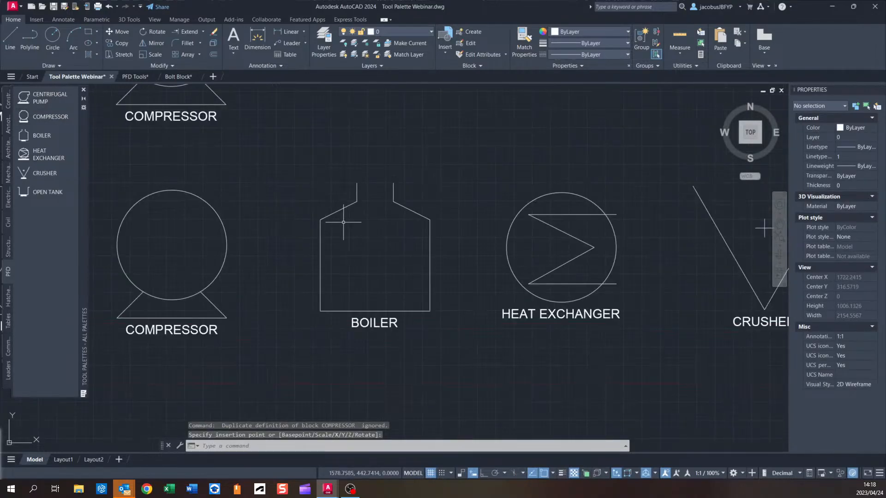
pyautogui.scroll(-2, 499, 224)
pyautogui.moveTo(502, 224); pyautogui.dragTo(413, 224, button='middle')
pyautogui.scroll(-2, 396, 204)
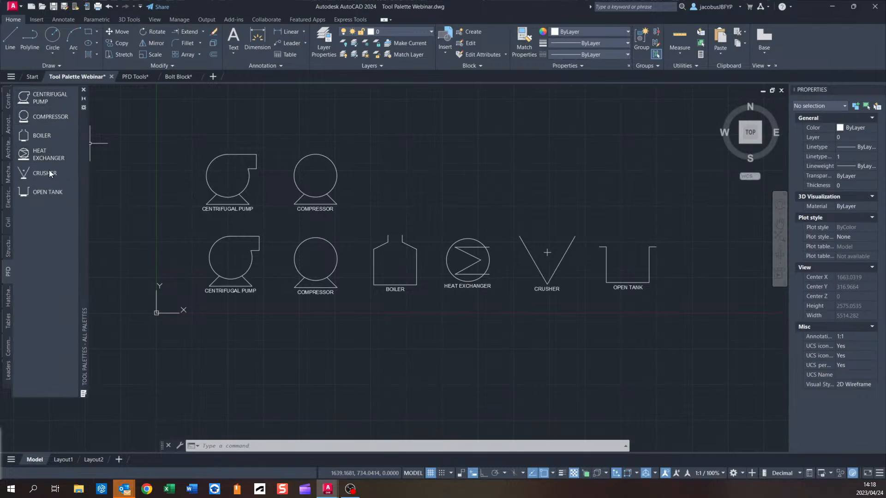
pyautogui.moveTo(189, 219); pyautogui.dragTo(255, 222, button='middle')
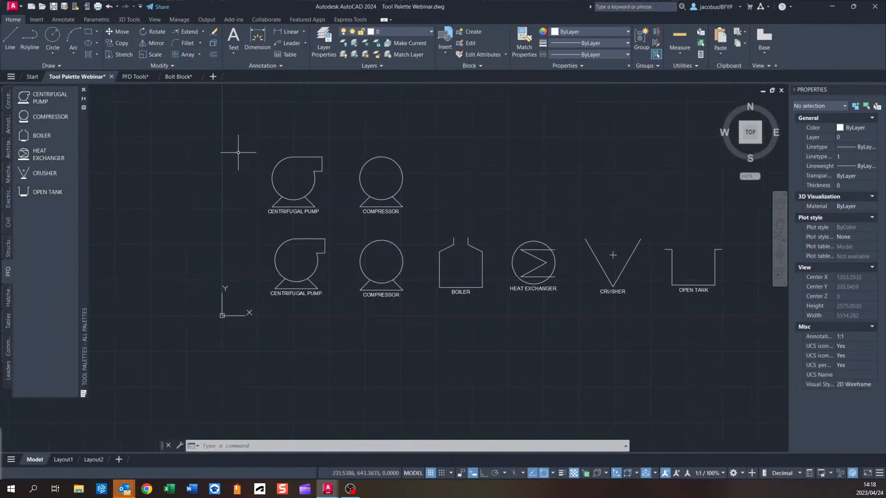
# Open a new blank drawing, then switch back to the Tool Palette Webinar drawing.
pyautogui.click(213, 77)
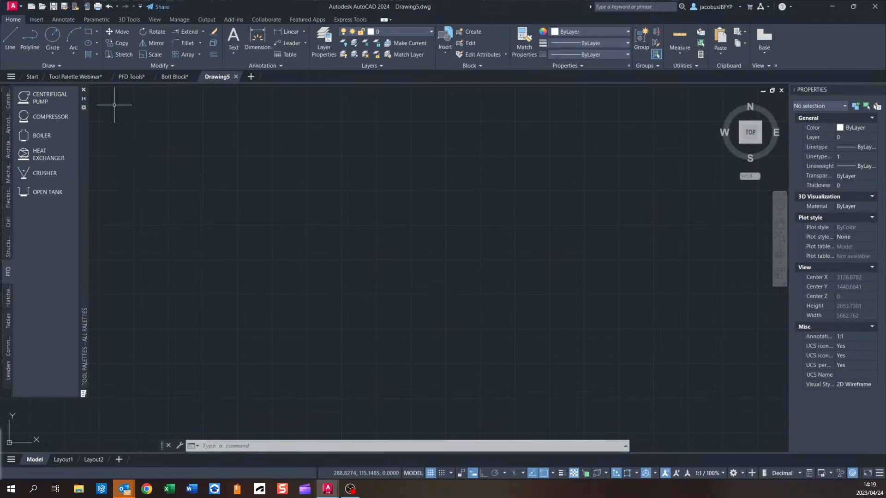
pyautogui.scroll(-2, 233, 229)
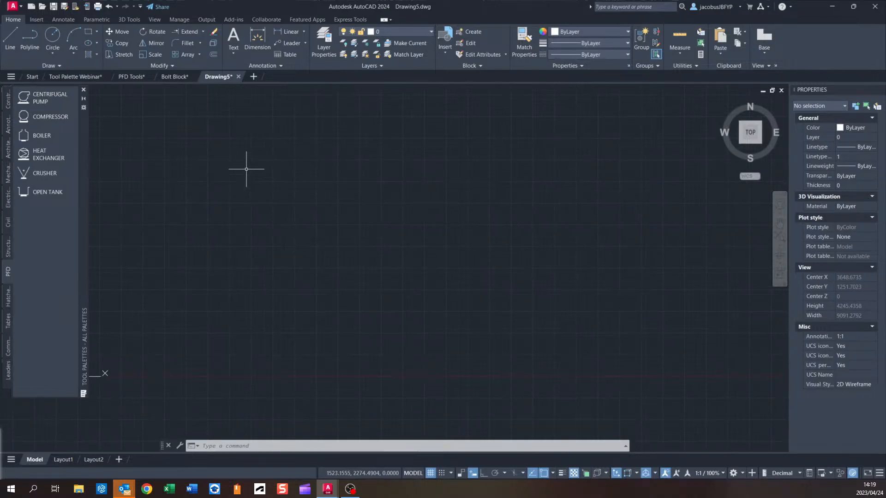
pyautogui.moveTo(306, 228); pyautogui.dragTo(316, 247, button='middle')
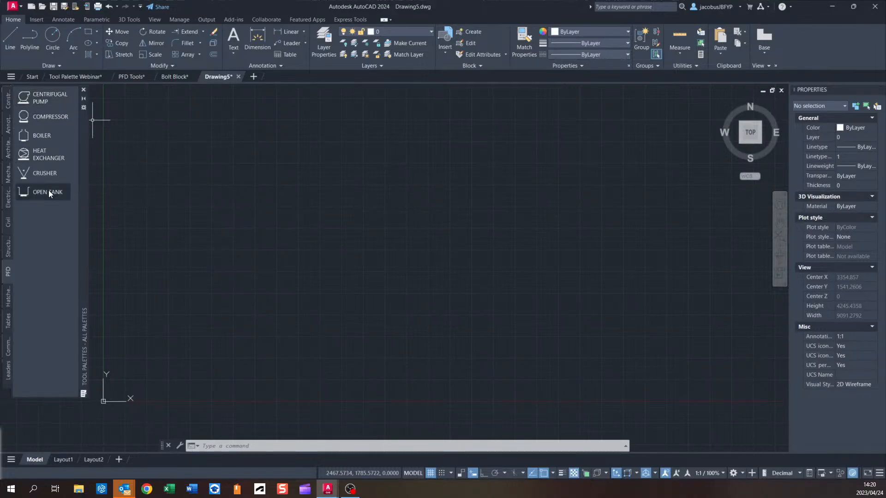
pyautogui.click(80, 75)
# Select all the equipment symbol blocks in the drawing and delete them.
pyautogui.moveTo(415, 227); pyautogui.dragTo(287, 233, button='middle')
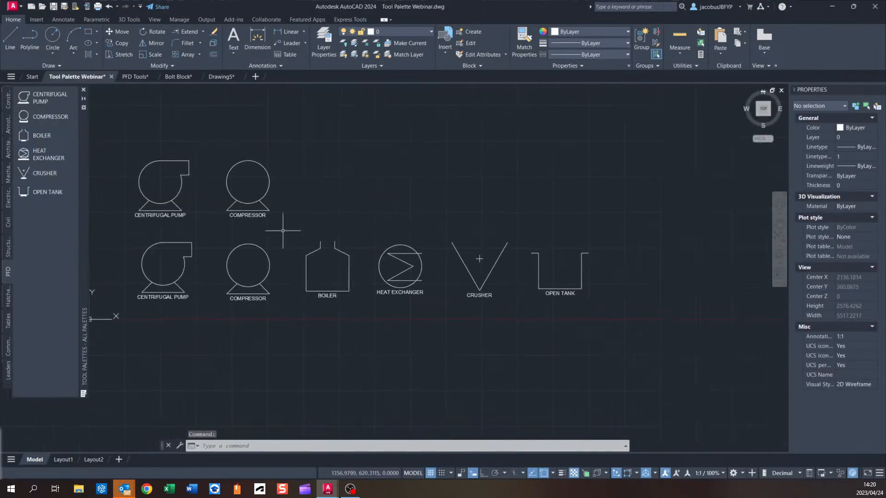
pyautogui.click(649, 118)
pyautogui.click(148, 306)
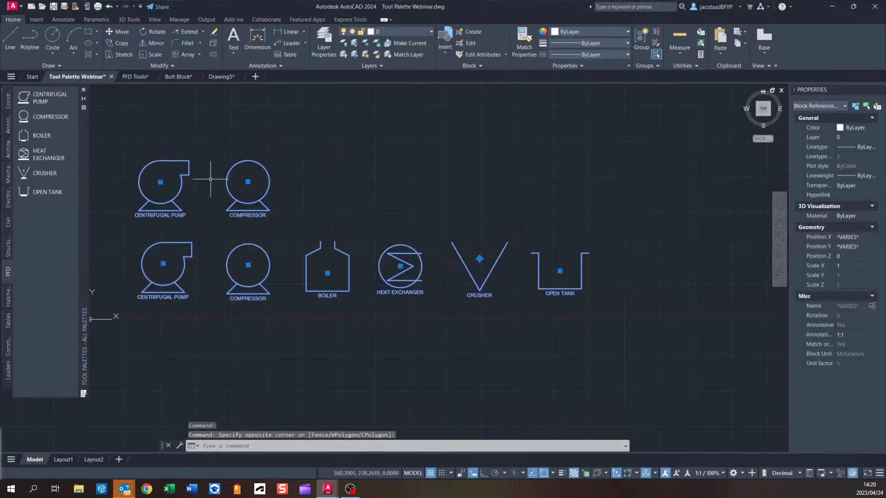
pyautogui.press('Delete')
# Draw a vertical construction line in the empty drawing area.
pyautogui.moveTo(320, 139); pyautogui.dragTo(372, 174, button='middle')
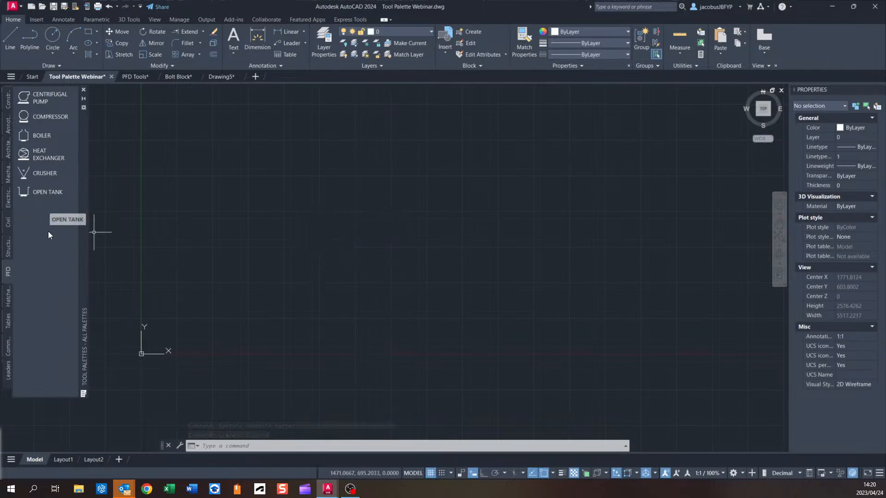
pyautogui.moveTo(310, 291); pyautogui.dragTo(312, 291, button='middle')
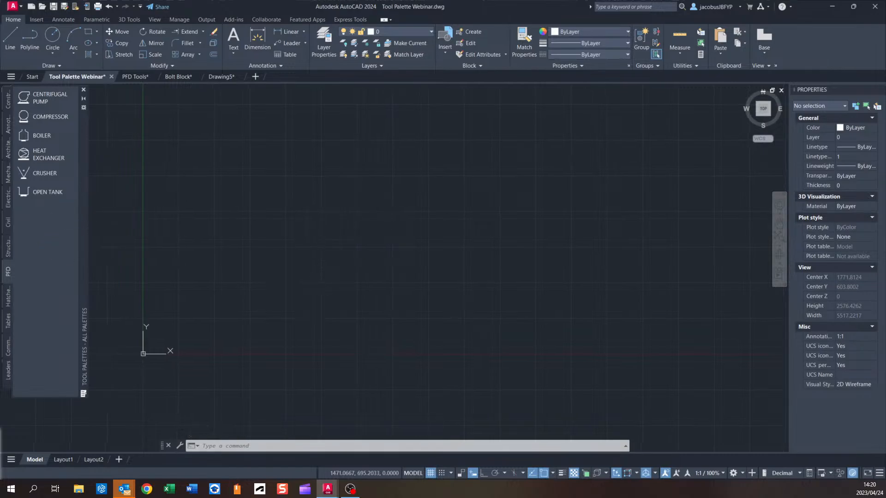
pyautogui.moveTo(374, 290); pyautogui.dragTo(341, 292, button='middle')
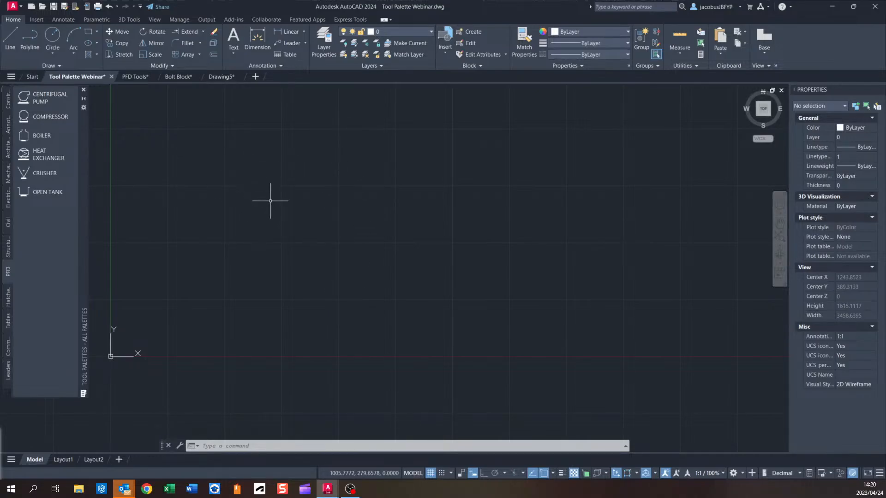
pyautogui.moveTo(271, 201); pyautogui.dragTo(296, 222, button='middle')
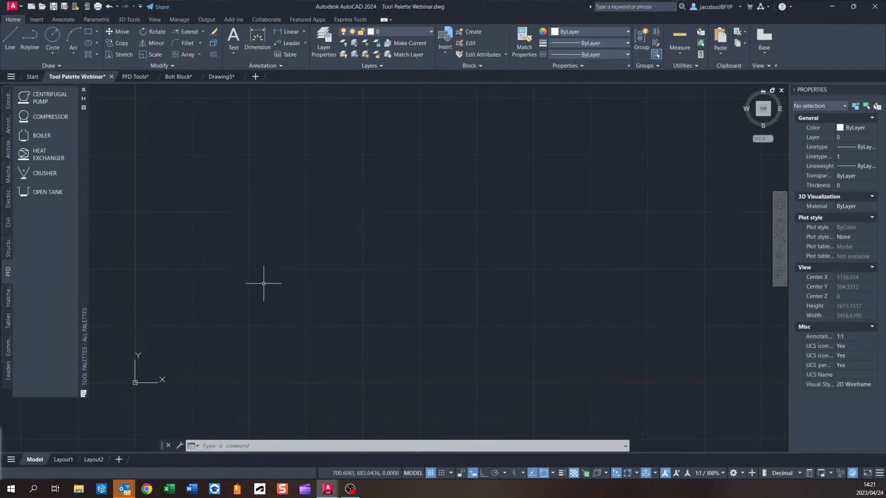
pyautogui.moveTo(263, 283)
pyautogui.mouseDown(button='middle')
pyautogui.moveTo(229, 277)
pyautogui.moveTo(261, 272)
pyautogui.mouseUp(button='middle')
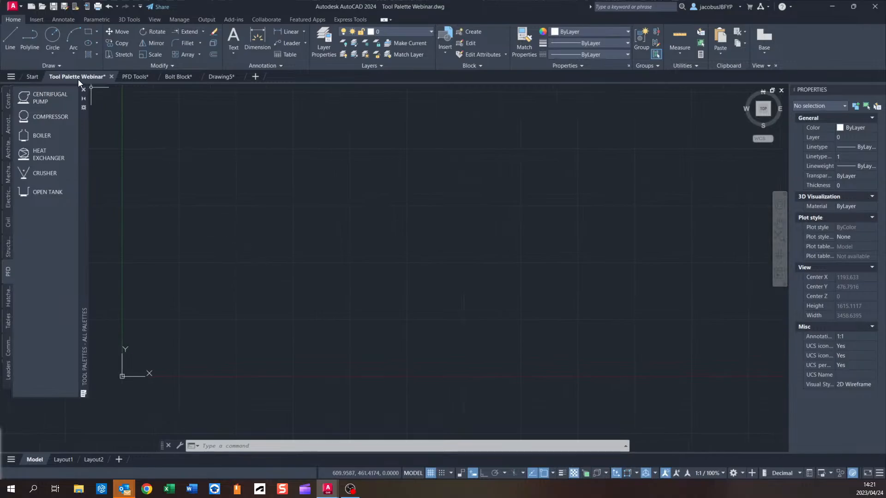
pyautogui.click(68, 65)
pyautogui.click(33, 73)
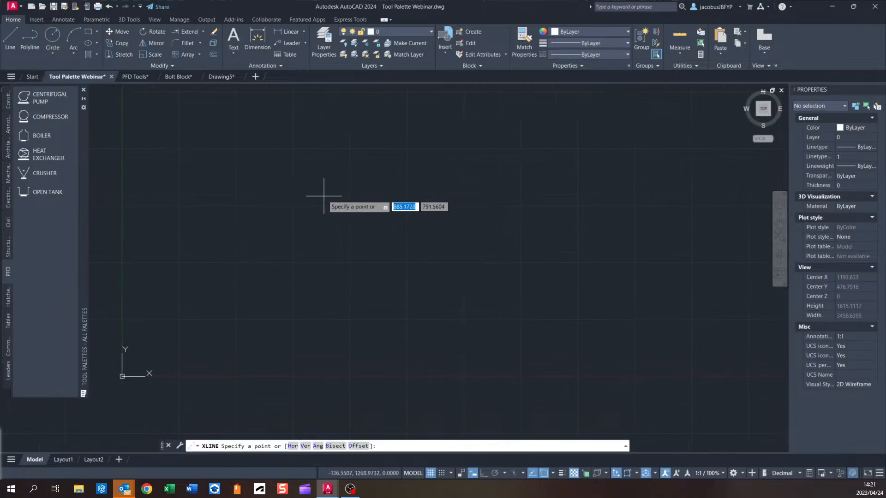
pyautogui.write('v')
pyautogui.press('Return')
pyautogui.click(269, 229)
pyautogui.click(65, 66)
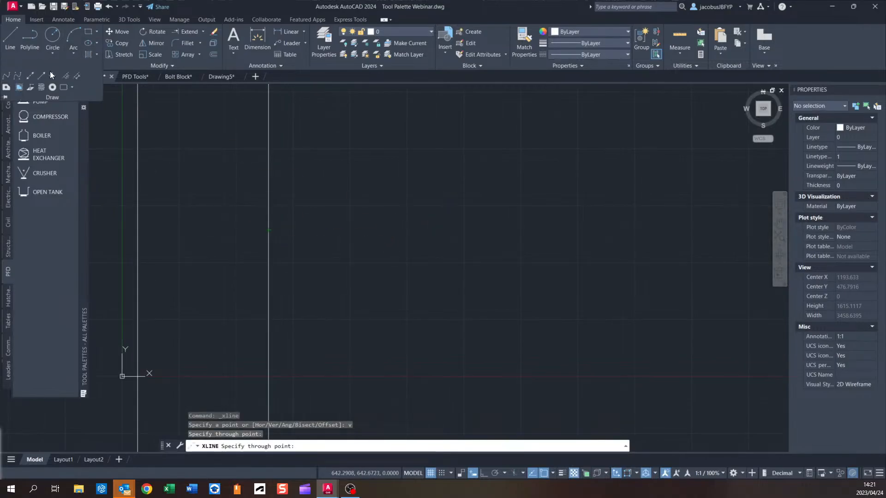
# Offset the vertical construction line 500 to the right.
pyautogui.click(214, 55)
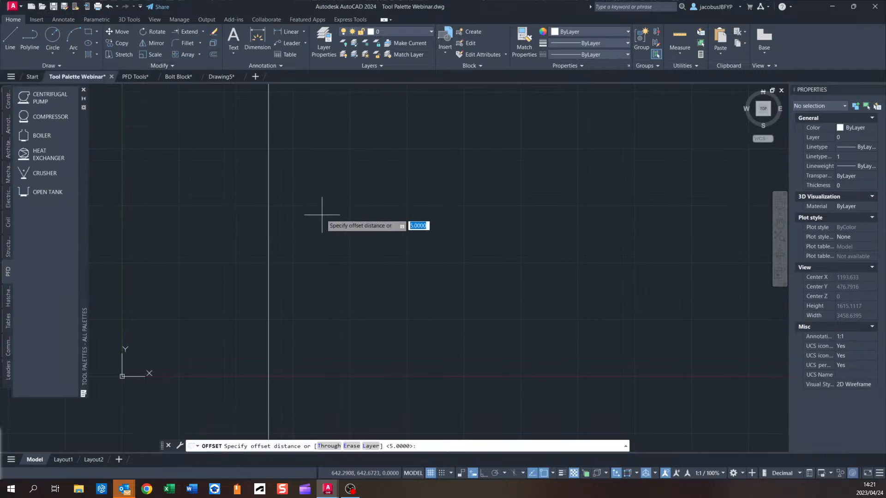
pyautogui.write('500')
pyautogui.press('Return')
pyautogui.click(268, 228)
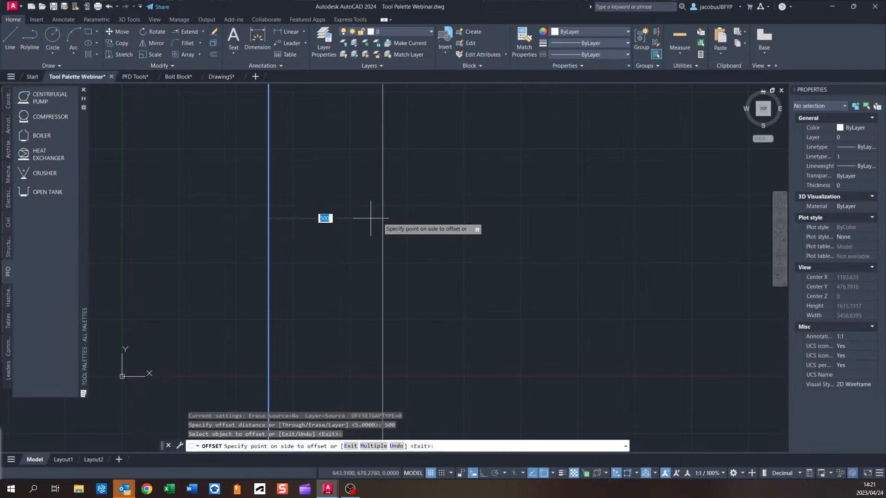
pyautogui.click(376, 230)
# Draw a horizontal construction line crossing the vertical lines.
pyautogui.click(74, 65)
pyautogui.click(30, 80)
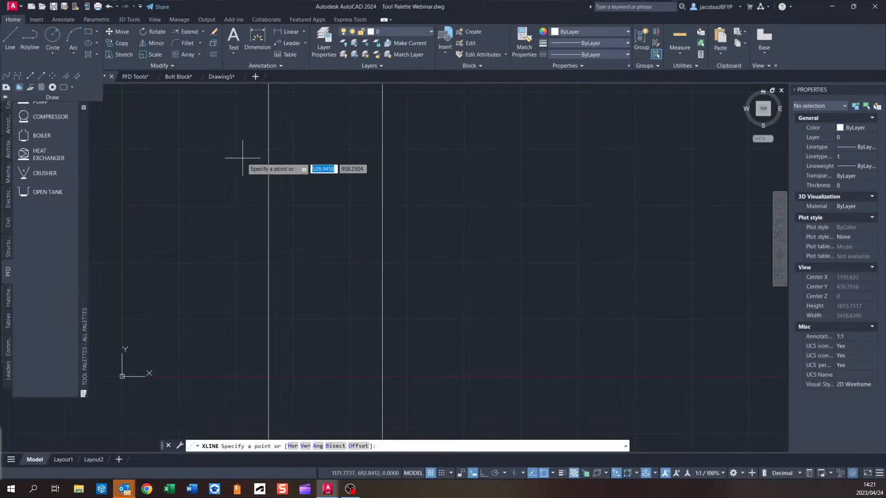
pyautogui.write('h')
pyautogui.press('Return')
pyautogui.click(319, 214)
# Offset the horizontal construction line 500 upward.
pyautogui.click(213, 54)
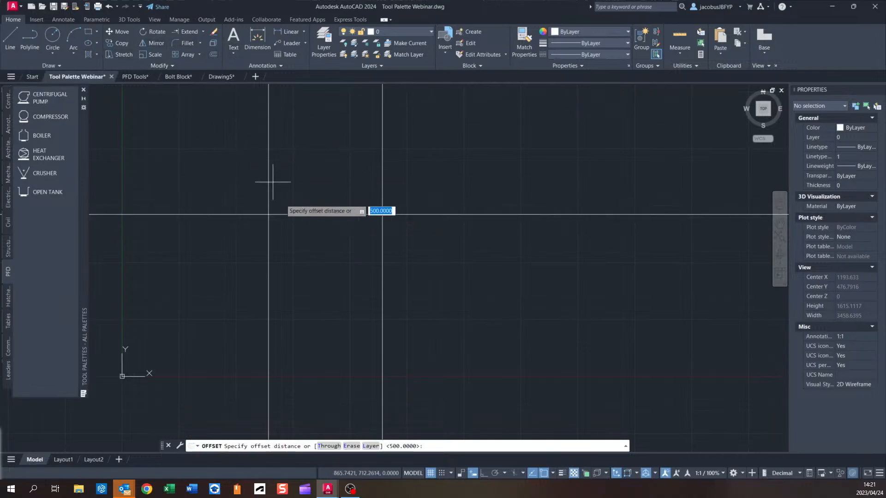
pyautogui.press('Return')
pyautogui.click(304, 215)
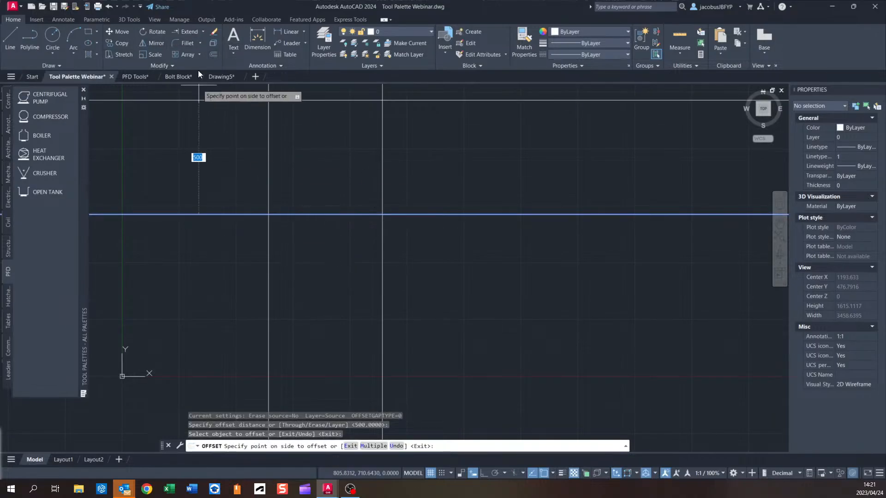
pyautogui.click(204, 33)
pyautogui.click(187, 46)
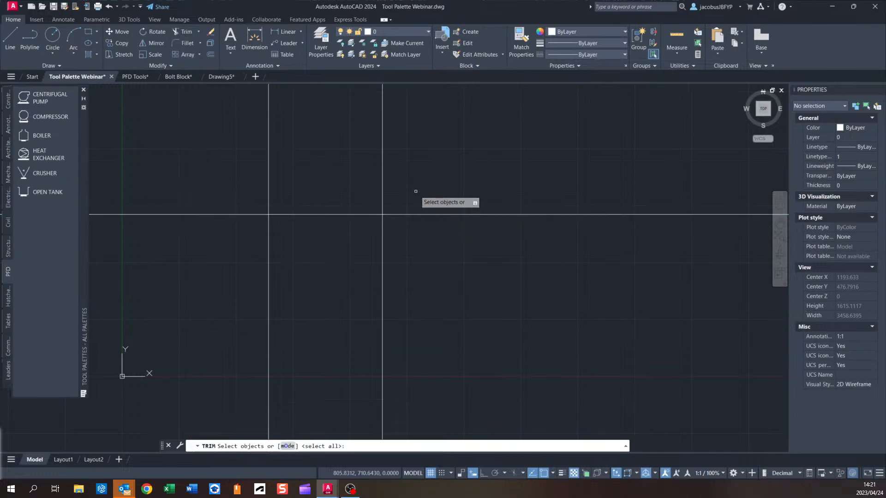
pyautogui.moveTo(417, 192); pyautogui.dragTo(401, 205, button='middle')
pyautogui.scroll(-2, 414, 279)
pyautogui.scroll(1, 402, 205)
# Offset the horizontal construction line 500 downward.
pyautogui.click(210, 54)
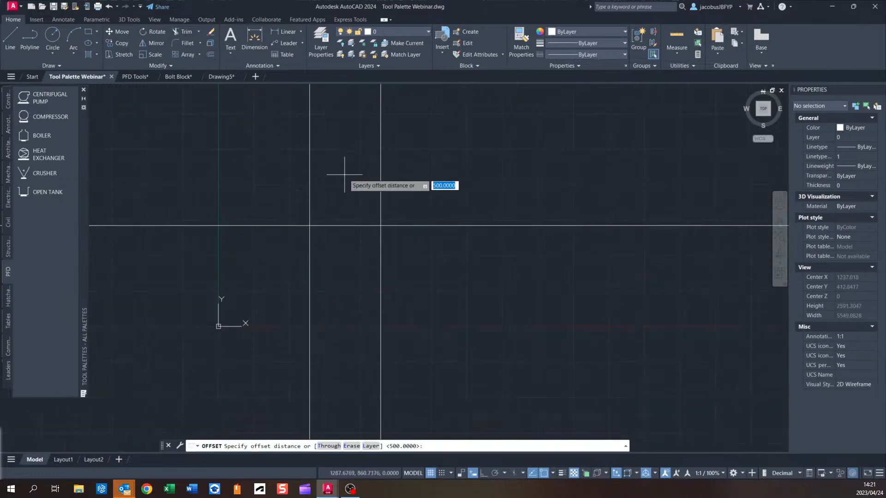
pyautogui.press('Return')
pyautogui.click(347, 226)
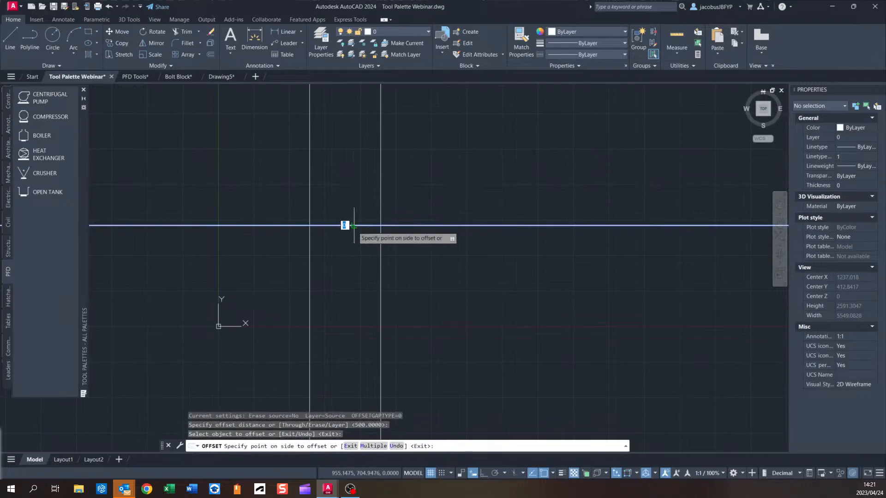
pyautogui.click(340, 235)
# Trim the construction lines with crossing selections to start forming a 500 by 500 square.
pyautogui.click(187, 32)
pyautogui.click(480, 210)
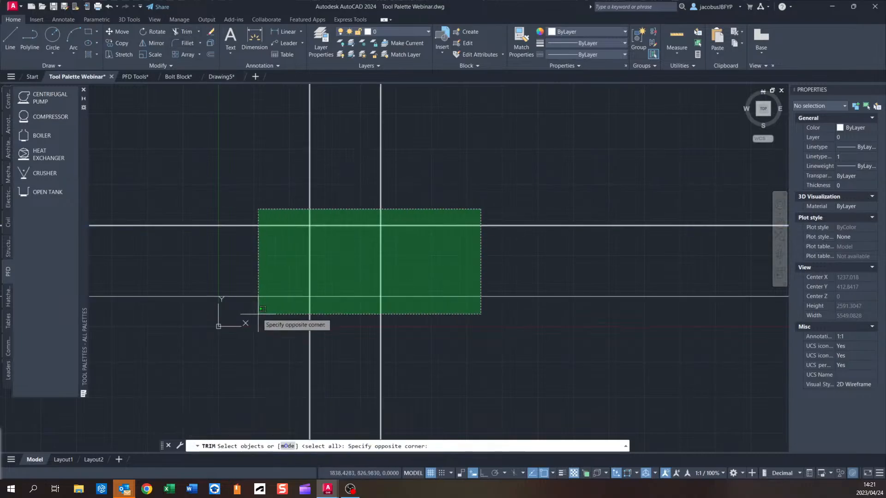
pyautogui.click(260, 324)
pyautogui.press('Return')
pyautogui.click(407, 324)
pyautogui.click(299, 311)
pyautogui.click(291, 196)
pyautogui.click(265, 314)
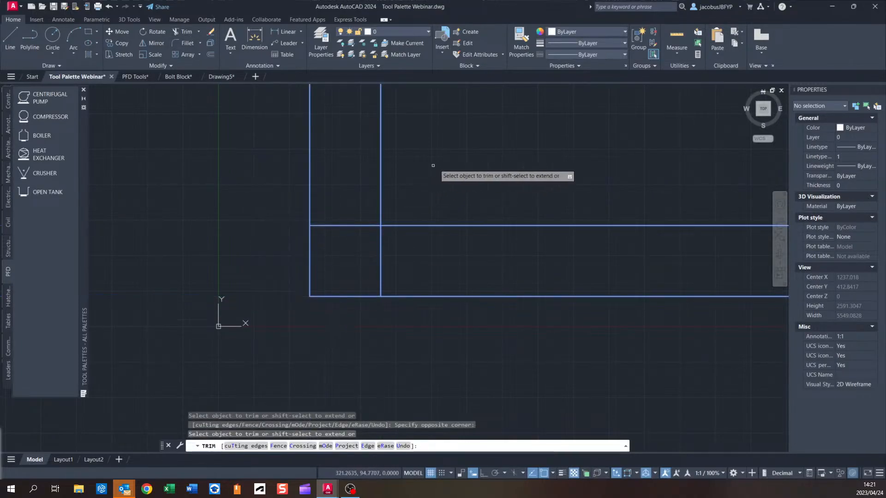
# Finish trimming the construction lines with crossing selections to leave a closed 500 by 500 square.
pyautogui.click(434, 166)
pyautogui.click(274, 168)
pyautogui.click(544, 190)
pyautogui.click(478, 295)
pyautogui.click(467, 245)
pyautogui.scroll(1, 415, 311)
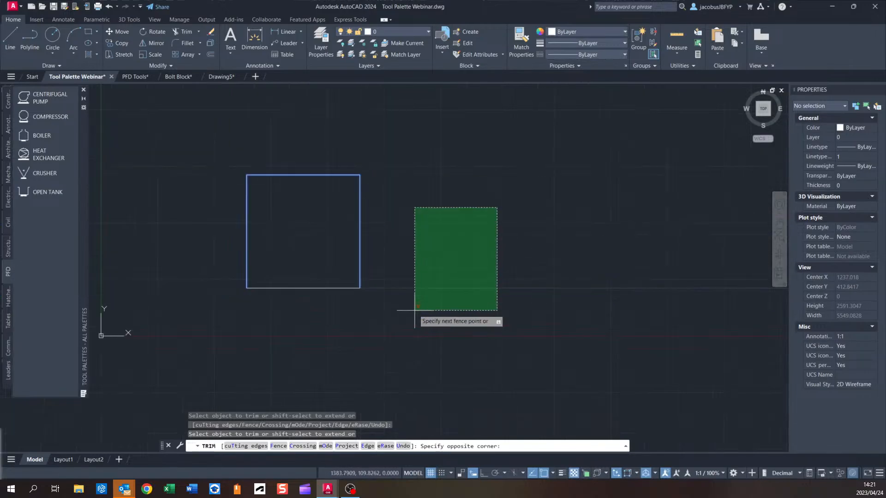
pyautogui.click(414, 310)
pyautogui.scroll(2, 380, 253)
pyautogui.press('Escape')
# Offset the square's left edge and top edge three times each at a 50 spacing.
pyautogui.moveTo(289, 152); pyautogui.dragTo(430, 219, button='middle')
pyautogui.click(211, 54)
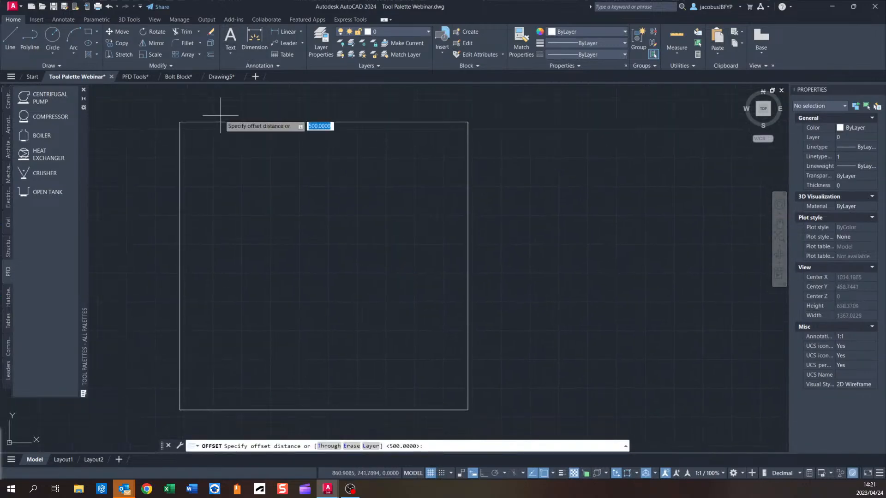
pyautogui.write('50')
pyautogui.press('Return')
pyautogui.click(180, 144)
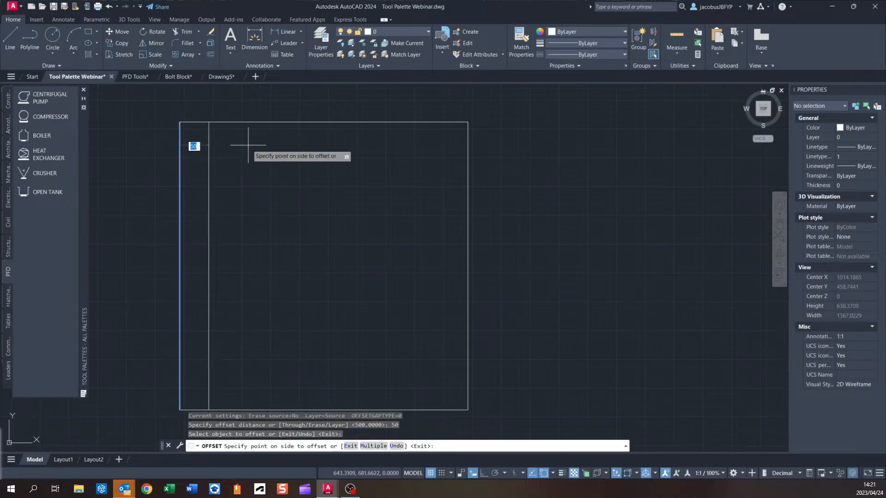
pyautogui.click(211, 143)
pyautogui.click(209, 145)
pyautogui.click(226, 146)
pyautogui.click(237, 145)
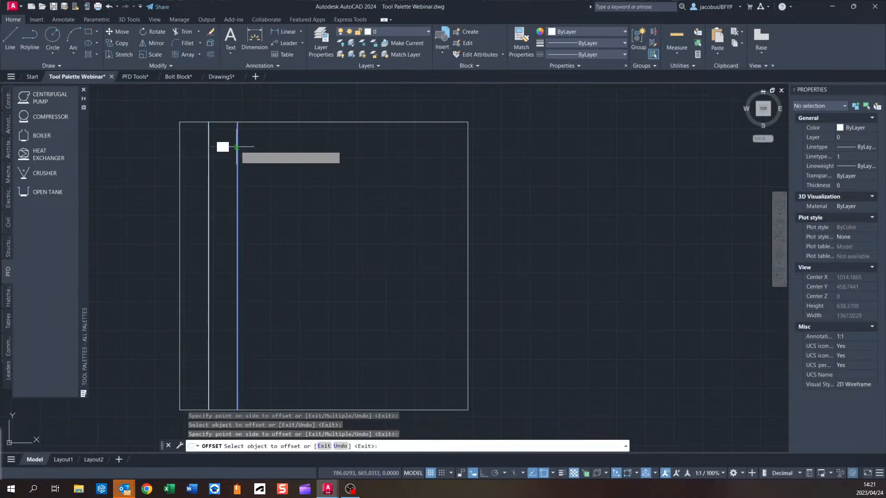
pyautogui.click(258, 139)
pyautogui.click(283, 121)
pyautogui.click(285, 147)
pyautogui.click(295, 150)
pyautogui.click(297, 172)
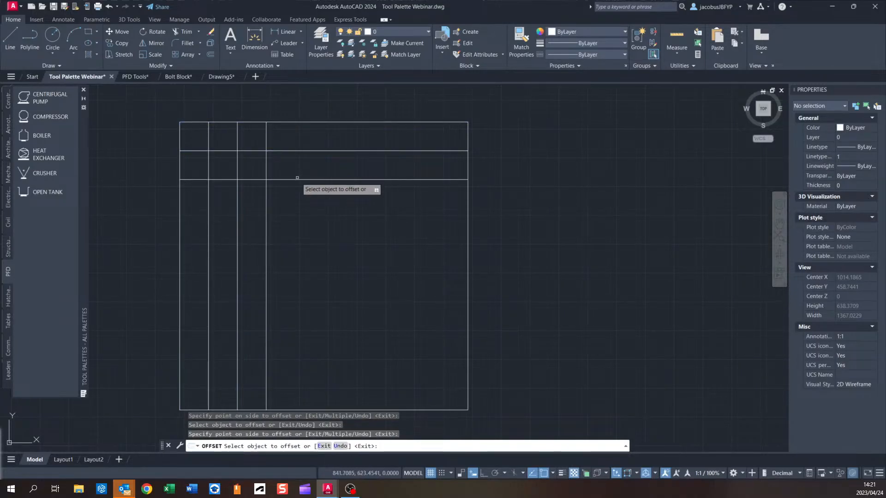
pyautogui.click(298, 179)
pyautogui.click(298, 206)
pyautogui.press('Escape')
# Copy the three offset vertical lines twice across the square, 150 and 300 to the right.
pyautogui.moveTo(306, 202); pyautogui.dragTo(311, 149, button='middle')
pyautogui.click(344, 204)
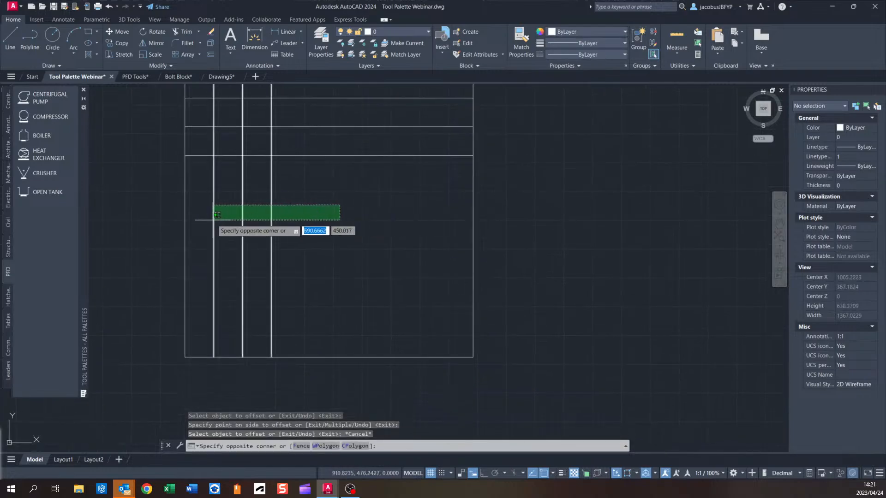
pyautogui.click(198, 220)
pyautogui.click(118, 43)
pyautogui.moveTo(184, 182); pyautogui.dragTo(195, 186, button='middle')
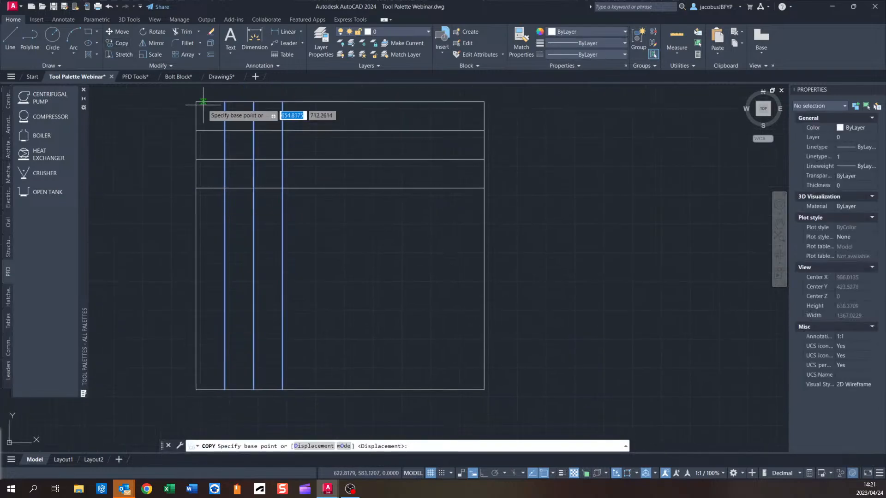
pyautogui.click(197, 101)
pyautogui.click(283, 101)
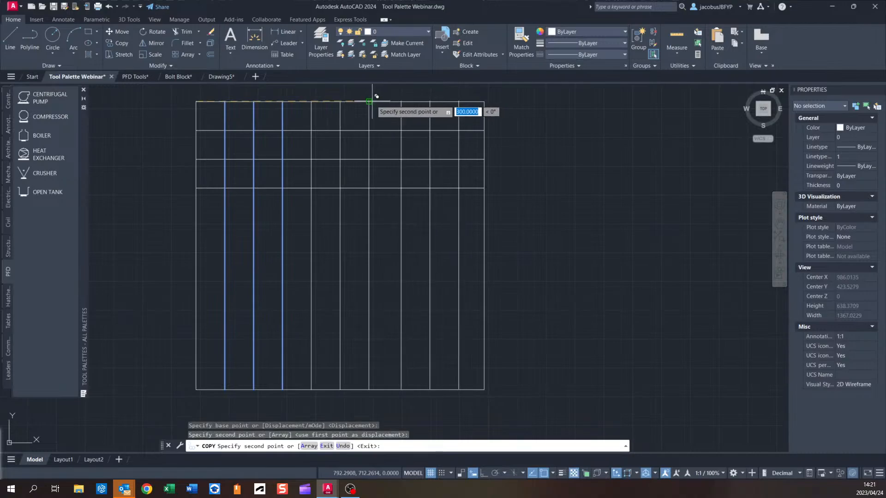
pyautogui.click(369, 102)
pyautogui.press('Escape')
# Copy the three offset horizontal lines downward twice, 150 and 300, to complete the 50 spacing grid.
pyautogui.click(482, 124)
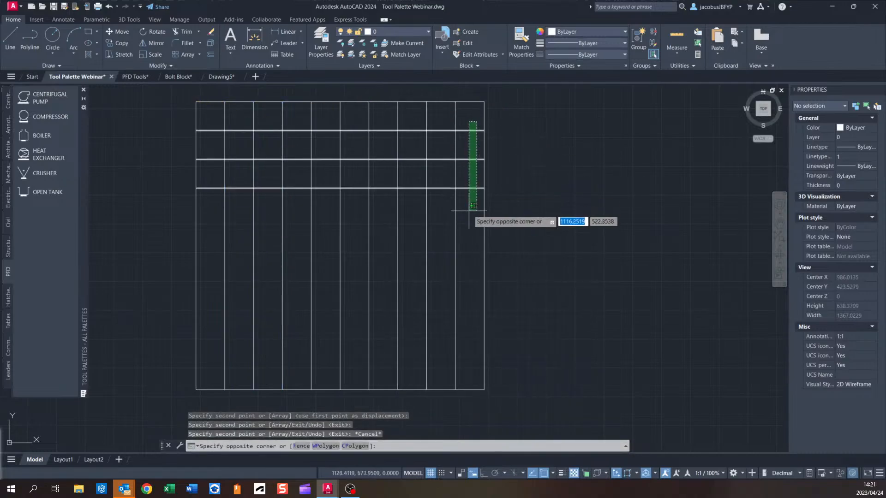
pyautogui.click(467, 209)
pyautogui.moveTo(449, 202); pyautogui.dragTo(351, 151, button='middle')
pyautogui.click(113, 44)
pyautogui.moveTo(264, 162); pyautogui.dragTo(312, 197, button='middle')
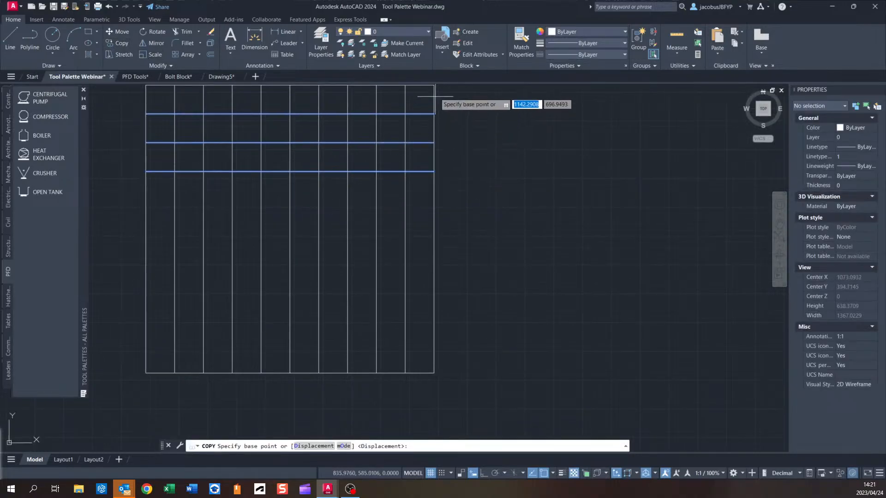
pyautogui.click(434, 86)
pyautogui.click(434, 172)
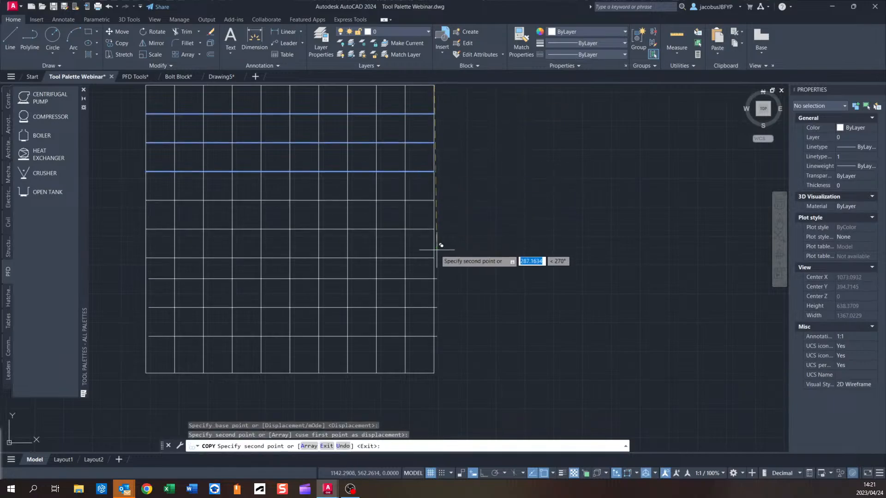
pyautogui.click(434, 257)
pyautogui.scroll(-2, 462, 250)
pyautogui.press('Escape')
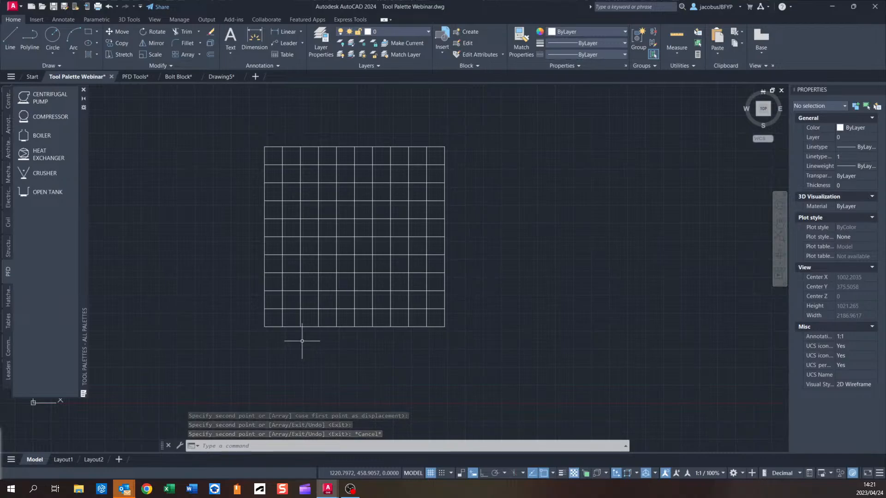
pyautogui.moveTo(385, 256)
pyautogui.mouseDown(button='middle')
pyautogui.moveTo(382, 219)
pyautogui.moveTo(377, 248)
pyautogui.mouseUp(button='middle')
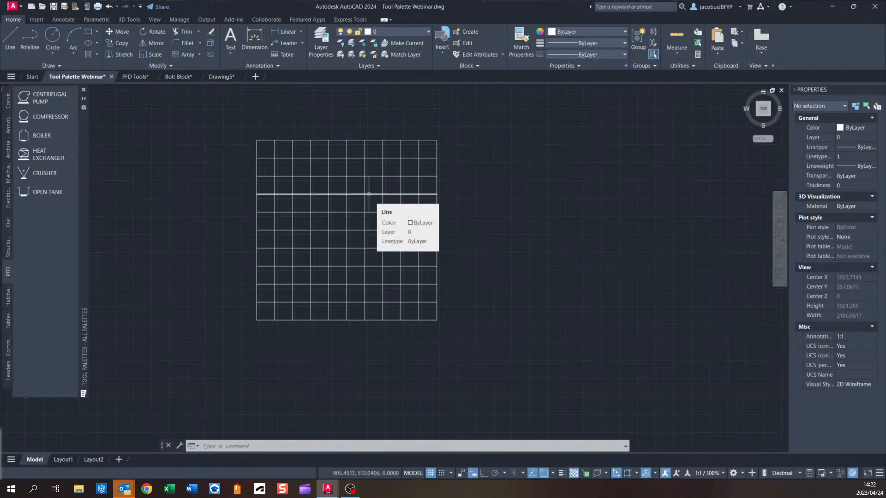
pyautogui.moveTo(412, 257); pyautogui.dragTo(435, 247, button='middle')
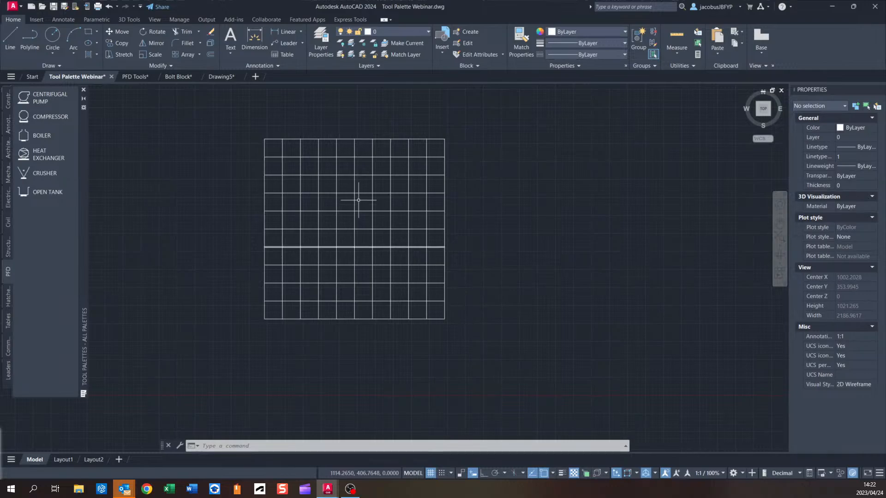
pyautogui.moveTo(354, 214); pyautogui.dragTo(387, 226, button='middle')
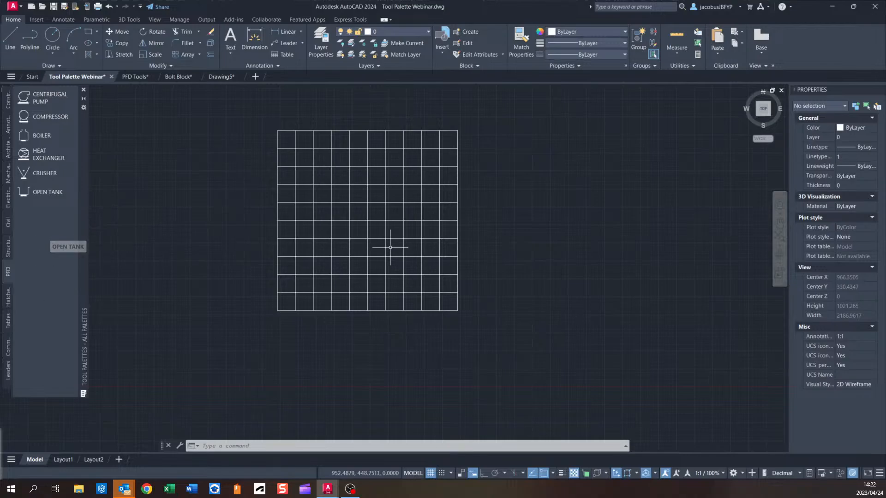
pyautogui.moveTo(356, 222); pyautogui.dragTo(370, 238, button='middle')
pyautogui.click(514, 114)
pyautogui.click(259, 332)
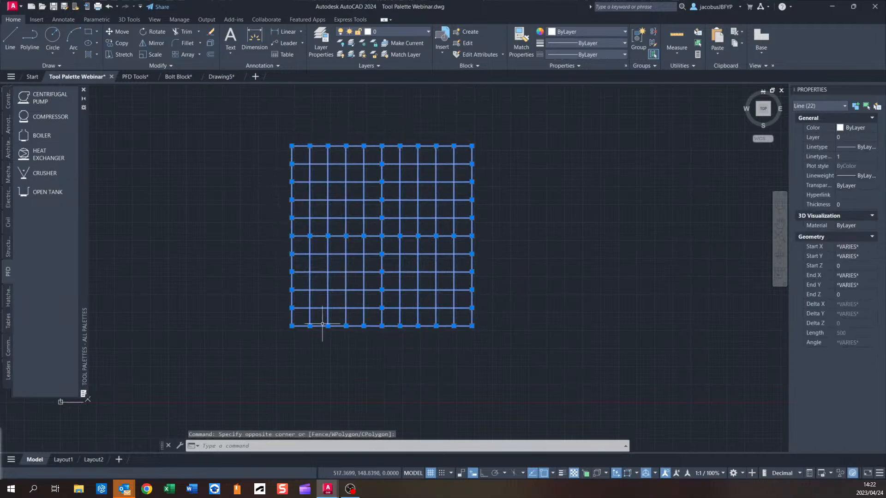
pyautogui.click(454, 146)
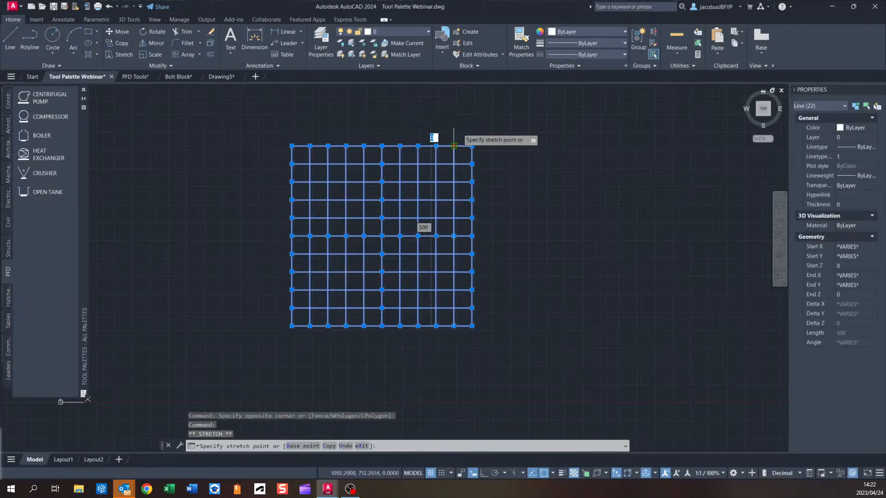
pyautogui.click(472, 163)
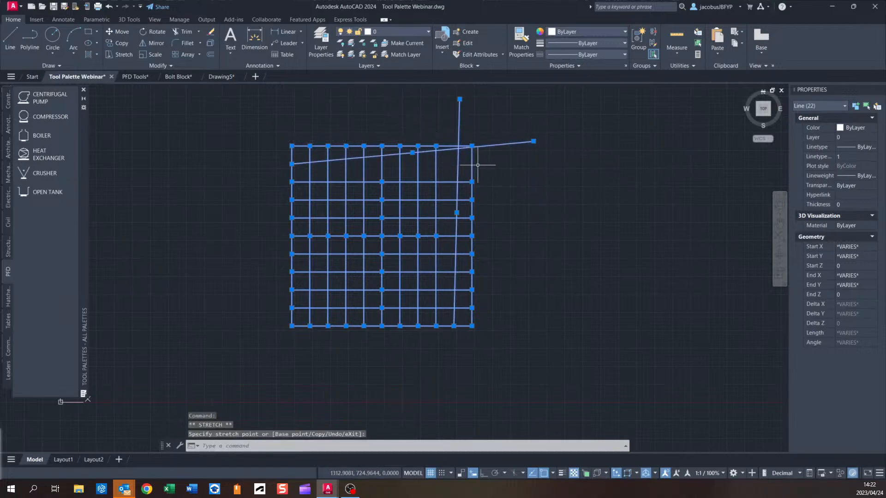
pyautogui.click(109, 6)
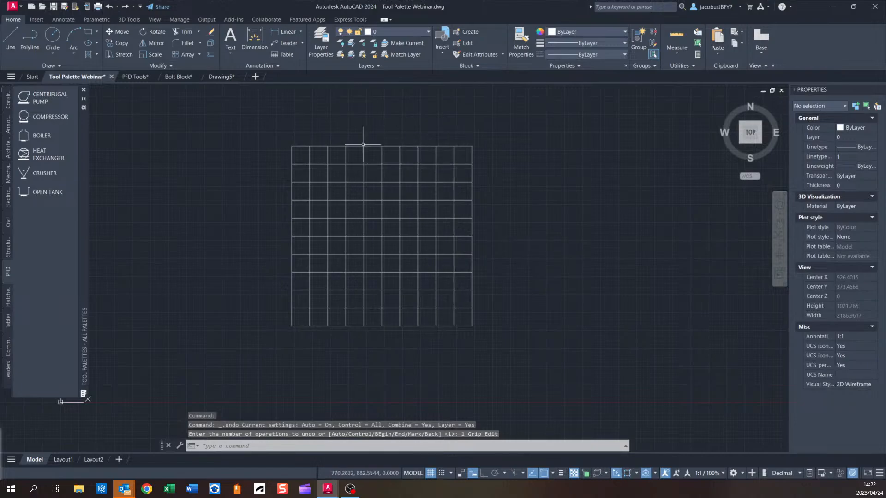
# Select the whole grid and start defining a block from it named Floor Grating.
pyautogui.click(38, 19)
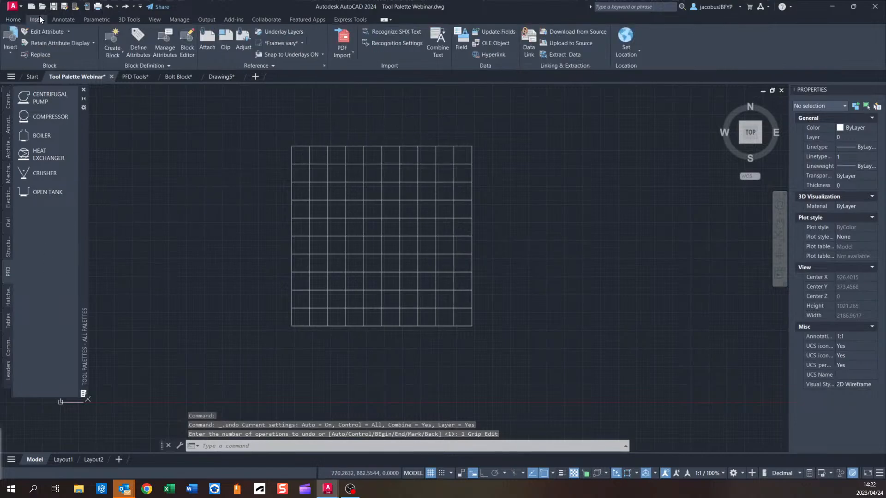
pyautogui.click(534, 118)
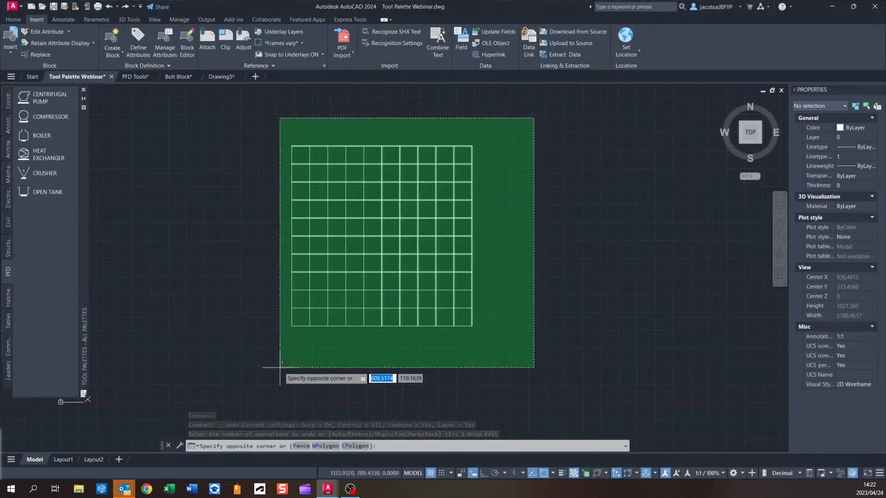
pyautogui.click(254, 369)
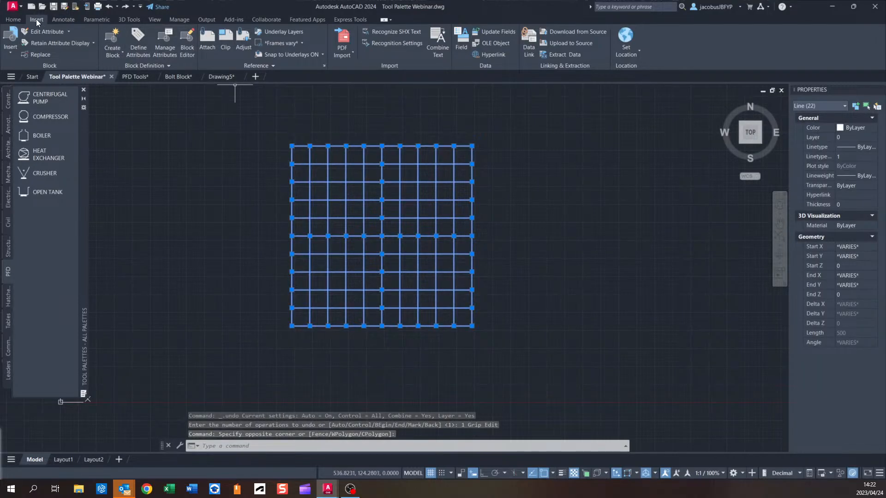
pyautogui.click(109, 34)
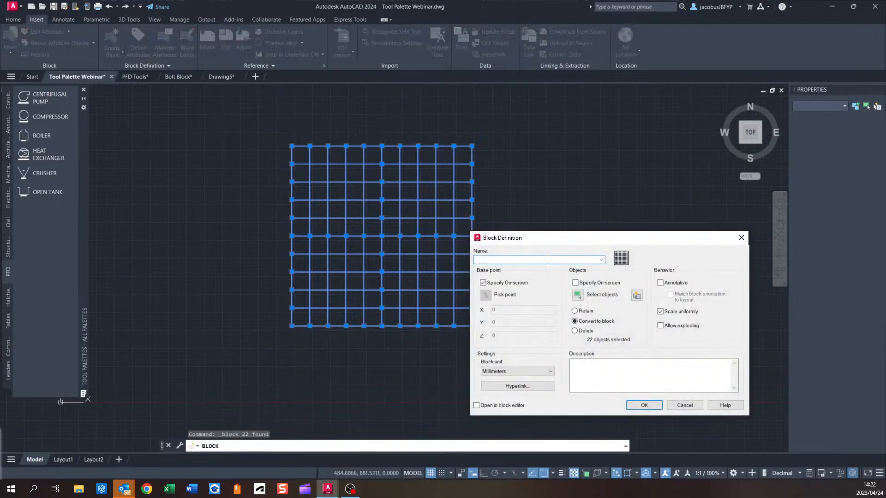
pyautogui.write('Floor Grating')
pyautogui.moveTo(656, 244); pyautogui.dragTo(636, 161)
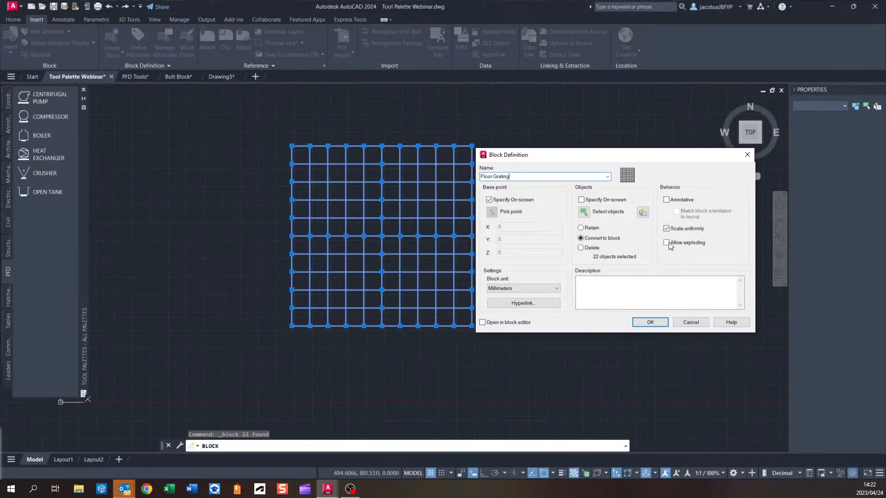
pyautogui.moveTo(699, 157); pyautogui.dragTo(712, 132)
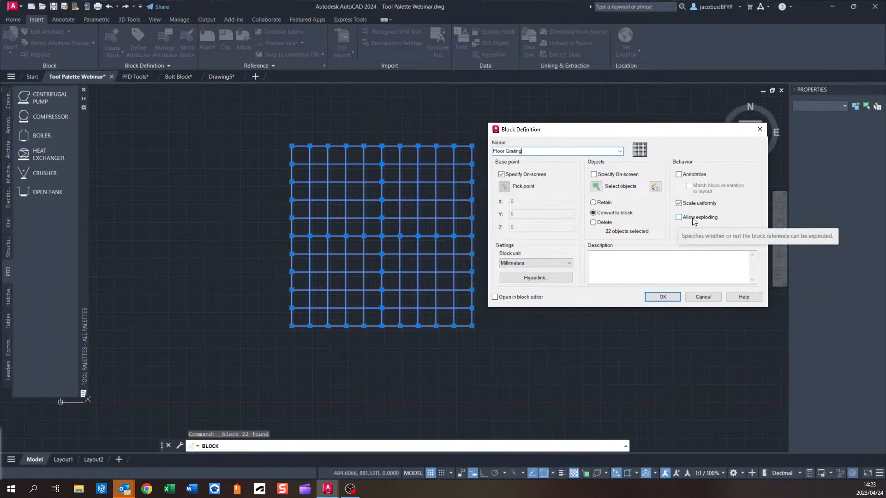
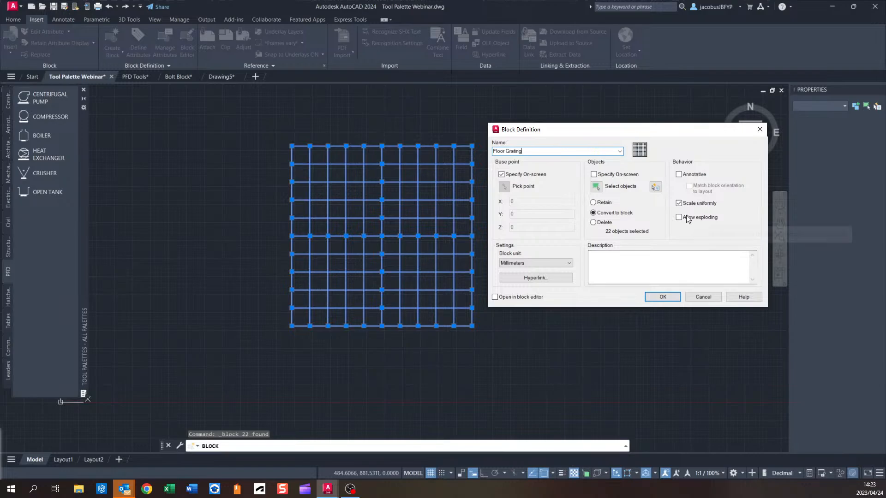
# Finish defining the Floor Grating block with its insertion base point at the grid's centre.
pyautogui.click(663, 298)
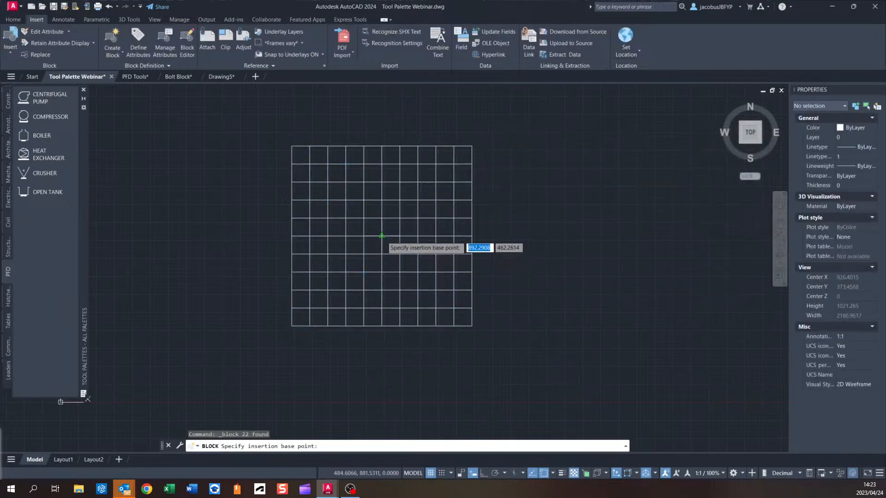
pyautogui.click(383, 236)
pyautogui.moveTo(537, 206); pyautogui.dragTo(569, 217, button='middle')
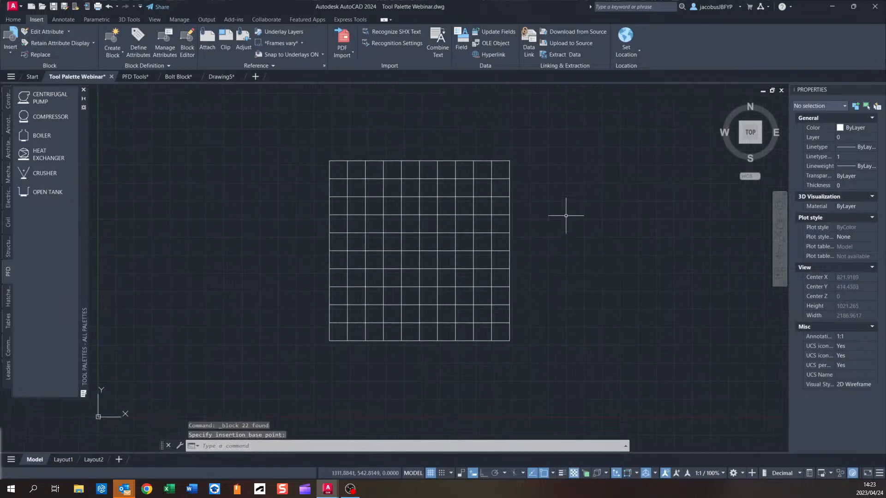
pyautogui.click(348, 168)
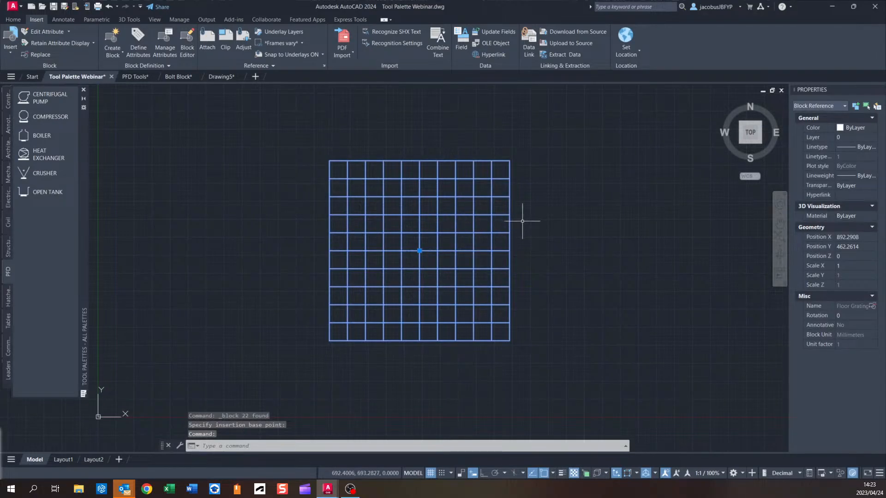
pyautogui.moveTo(527, 324); pyautogui.dragTo(491, 324, button='middle')
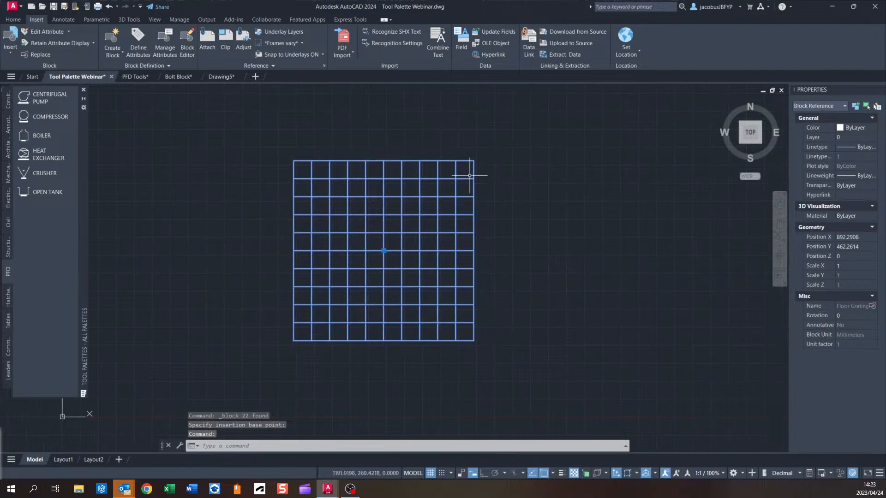
pyautogui.moveTo(399, 242)
pyautogui.mouseDown(button='middle')
pyautogui.moveTo(437, 214)
pyautogui.moveTo(481, 238)
pyautogui.mouseUp(button='middle')
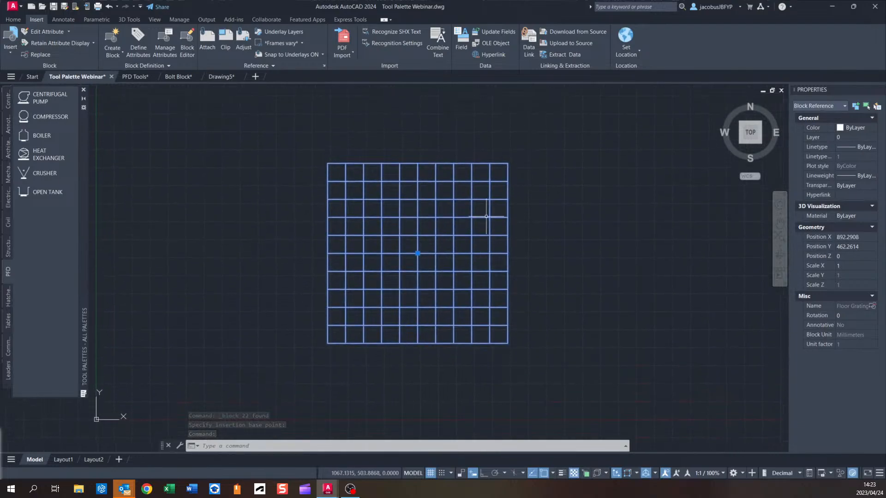
pyautogui.click(241, 177)
pyautogui.press('Escape')
pyautogui.press('Escape')
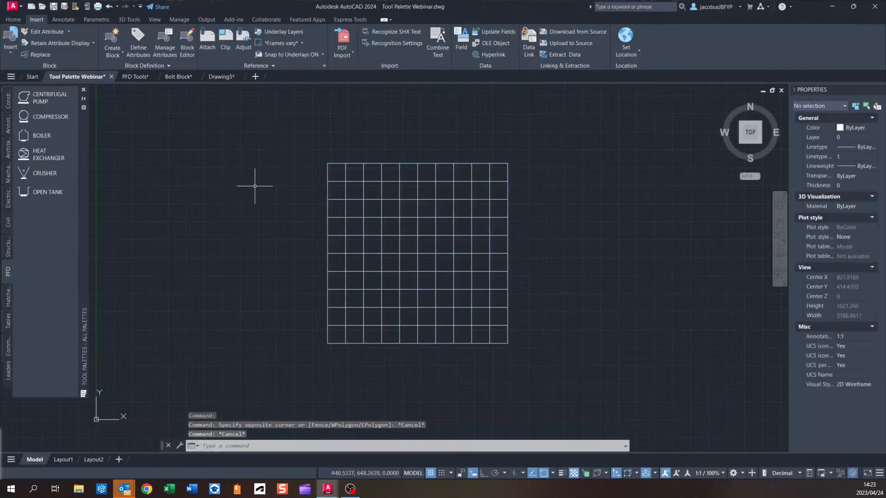
# Save the drawing and copy the Floor Grating block onto the PFD tool palette as a new tool.
pyautogui.click(53, 7)
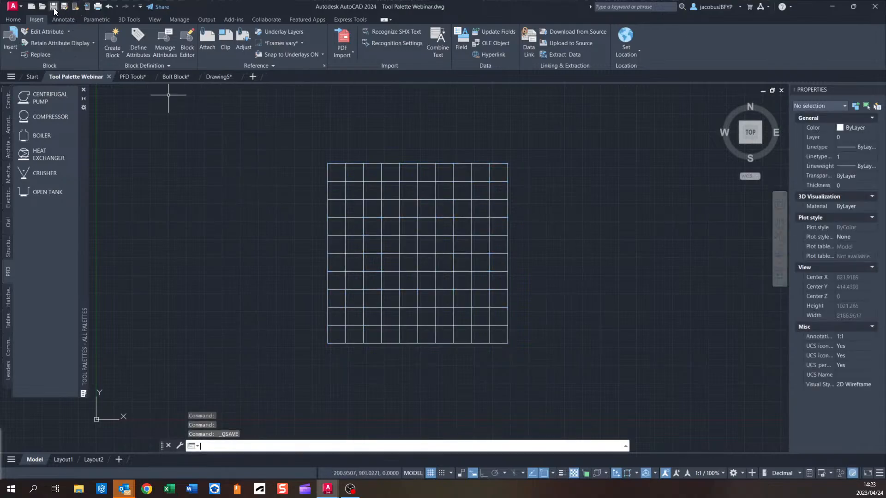
pyautogui.click(343, 166)
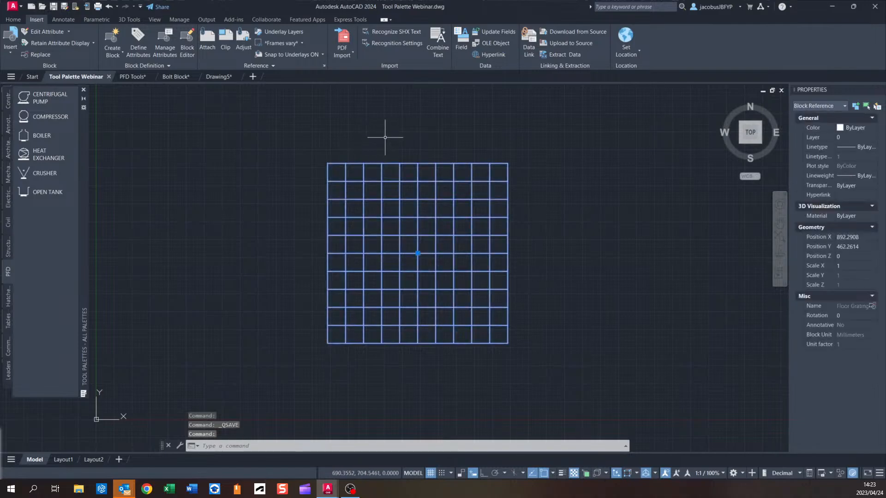
pyautogui.hotkey('ctrl', 'c')
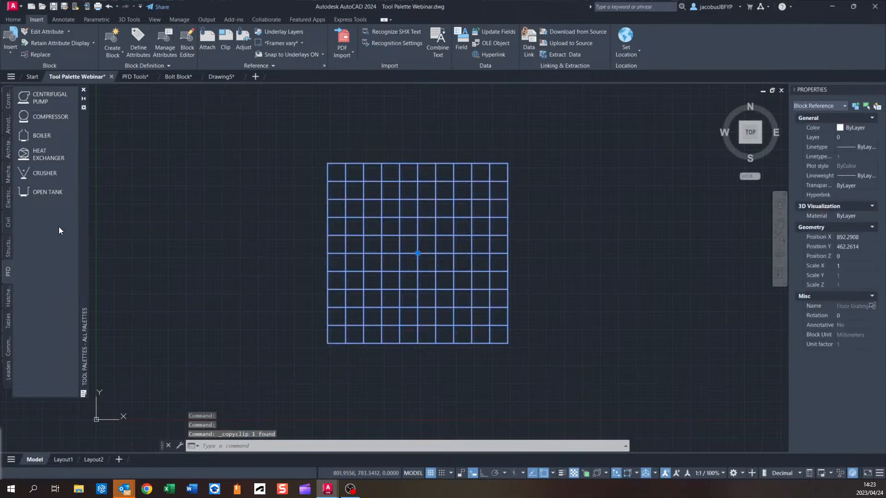
pyautogui.hotkey('ctrl', 'v')
pyautogui.press('Escape')
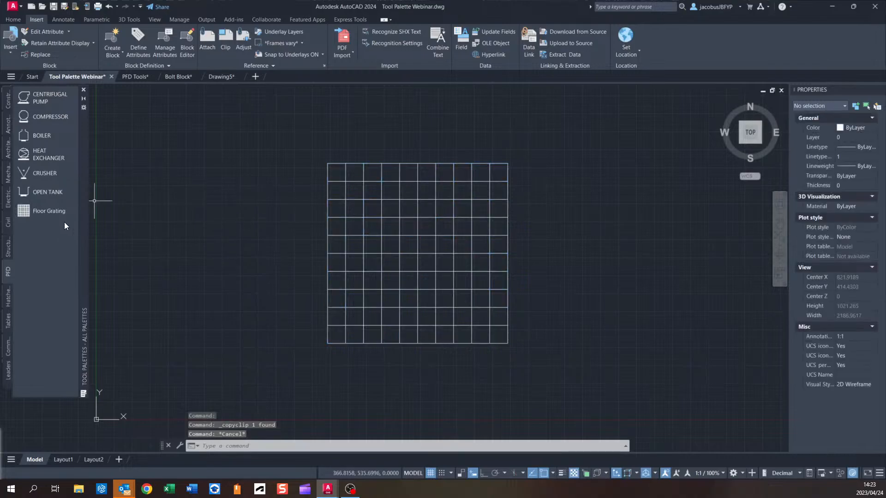
pyautogui.moveTo(148, 233); pyautogui.dragTo(214, 259, button='middle')
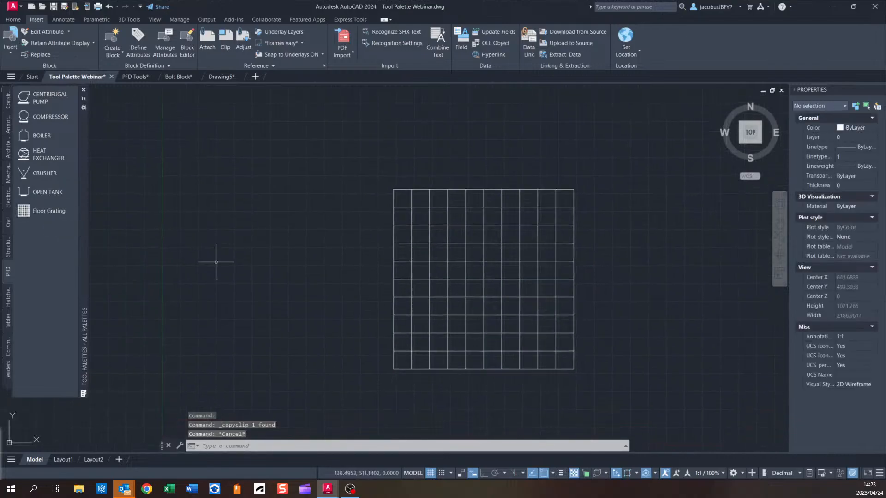
pyautogui.click(49, 211)
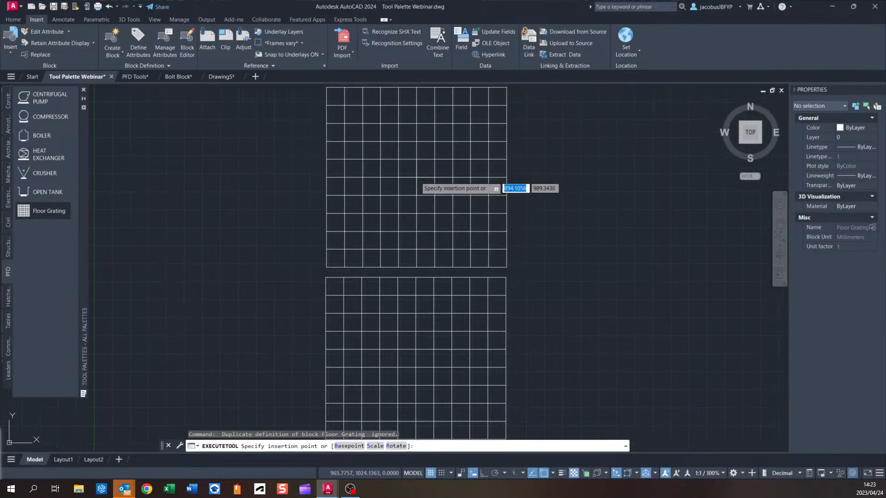
pyautogui.moveTo(514, 267); pyautogui.dragTo(515, 217, button='middle')
pyautogui.moveTo(543, 267); pyautogui.dragTo(480, 246, button='middle')
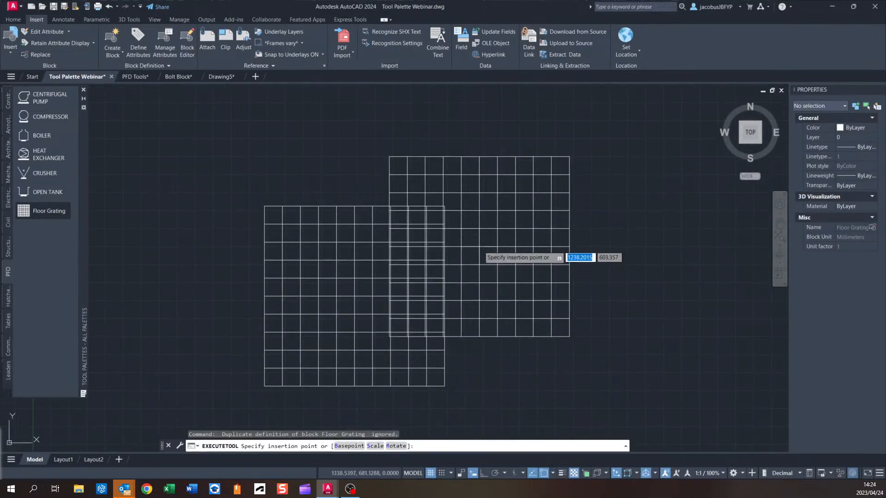
pyautogui.moveTo(460, 312); pyautogui.dragTo(502, 180, button='middle')
pyautogui.press('Escape')
pyautogui.press('Escape')
pyautogui.moveTo(405, 238); pyautogui.dragTo(297, 222, button='middle')
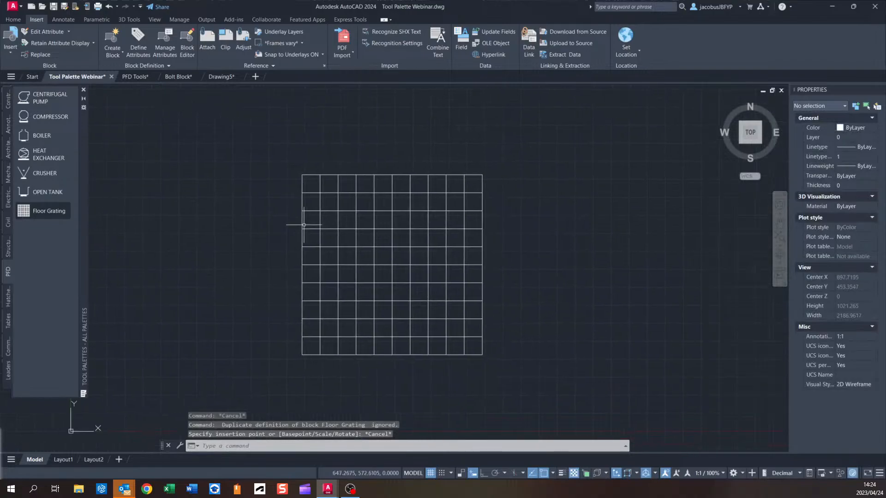
# Open the Floor Grating block definition in the Block Editor.
pyautogui.scroll(-2, 304, 225)
pyautogui.click(484, 170)
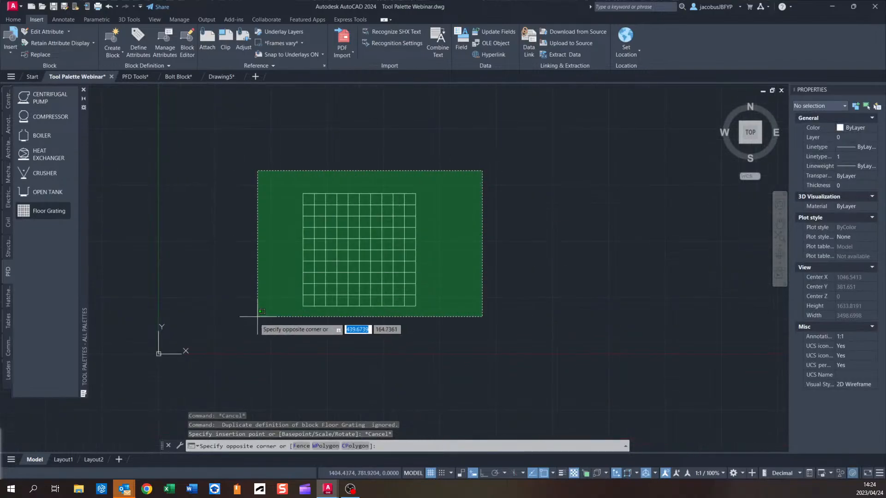
pyautogui.click(233, 346)
pyautogui.click(117, 56)
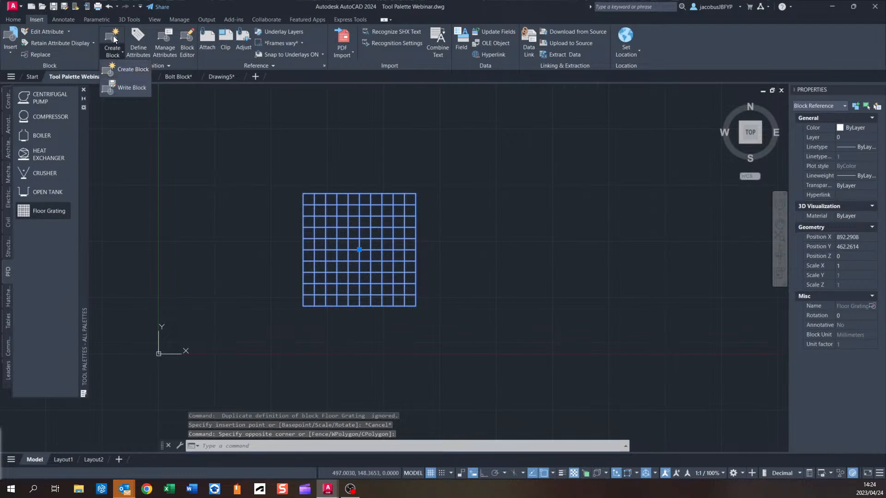
pyautogui.click(186, 46)
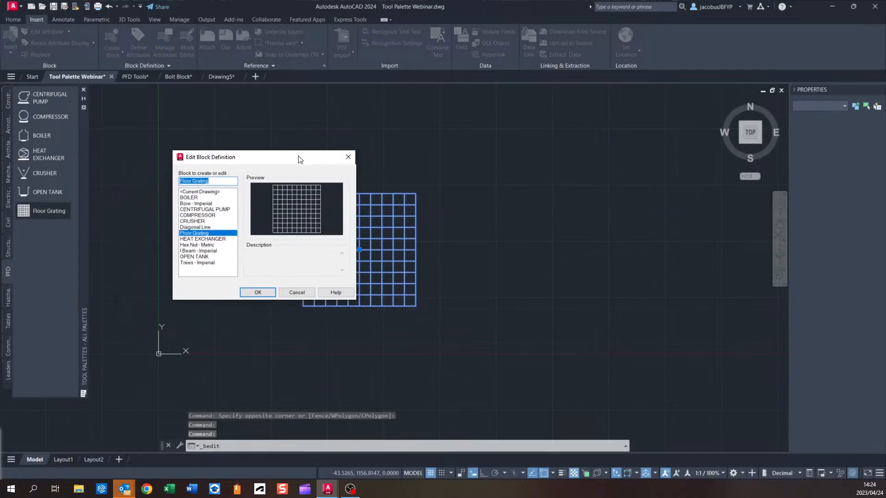
pyautogui.click(268, 275)
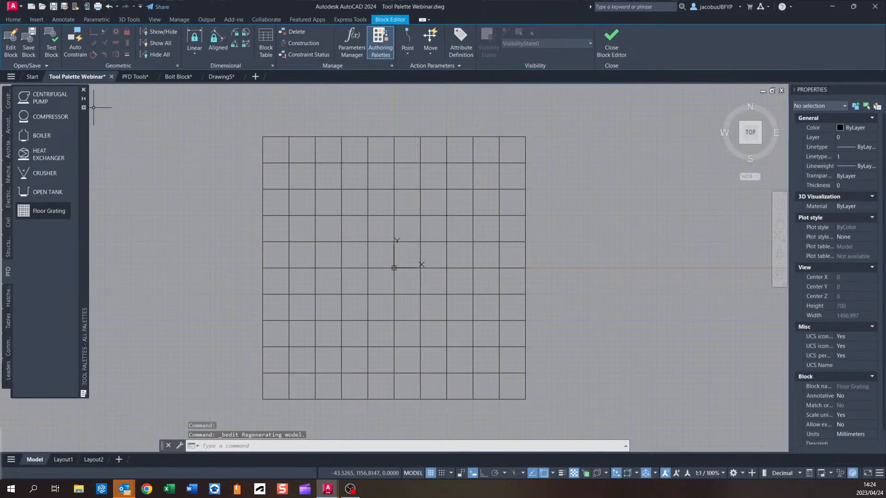
# Add a base point parameter at the grating's lower-left corner and save the block changes.
pyautogui.moveTo(406, 175); pyautogui.dragTo(476, 143, button='middle')
pyautogui.click(408, 53)
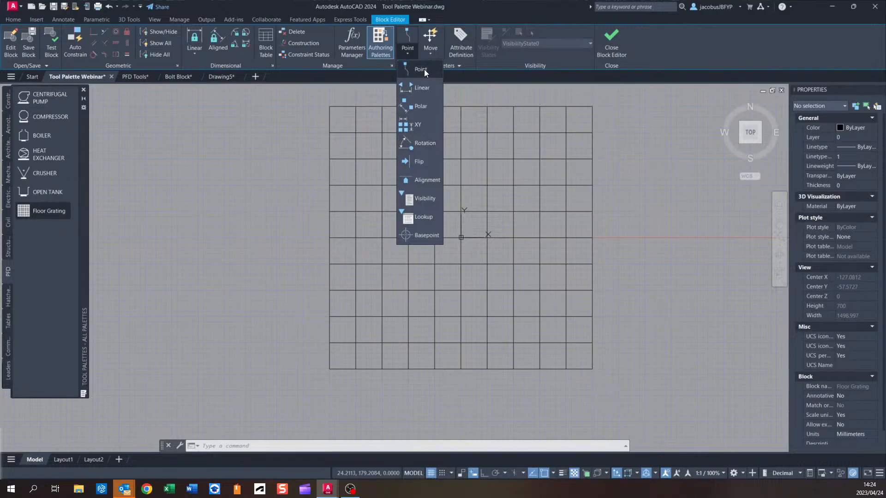
pyautogui.click(428, 236)
pyautogui.click(330, 369)
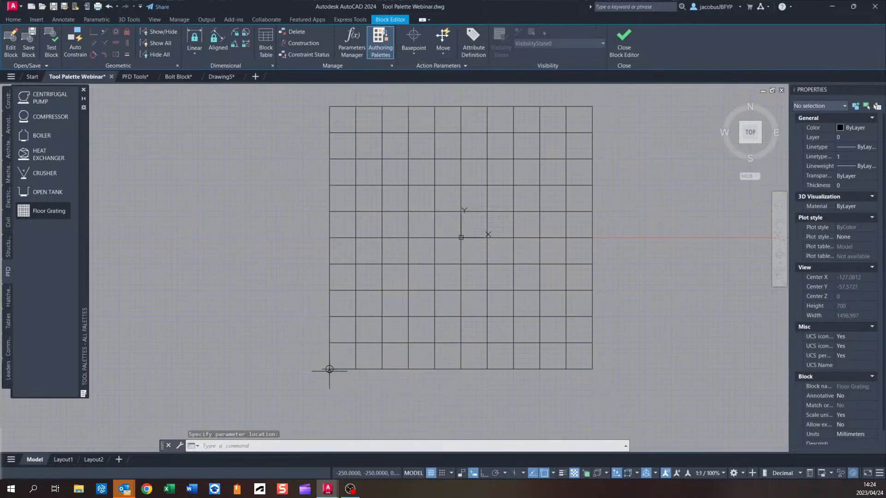
pyautogui.click(624, 42)
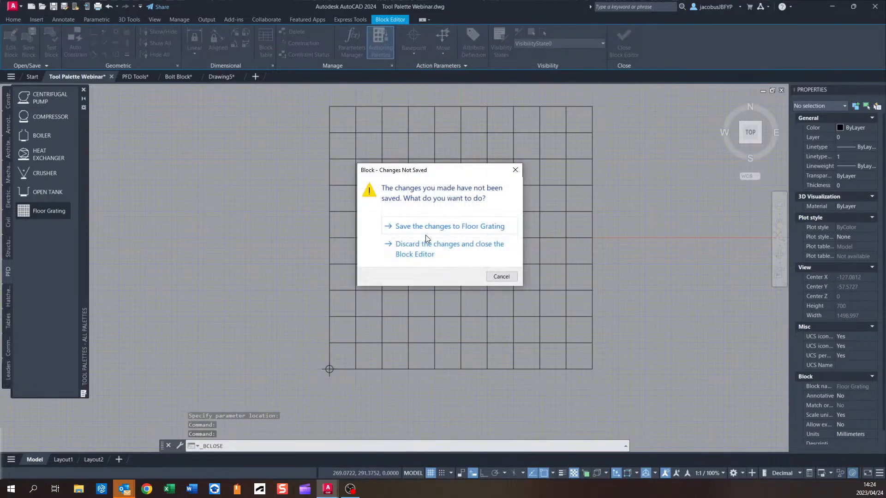
pyautogui.click(434, 228)
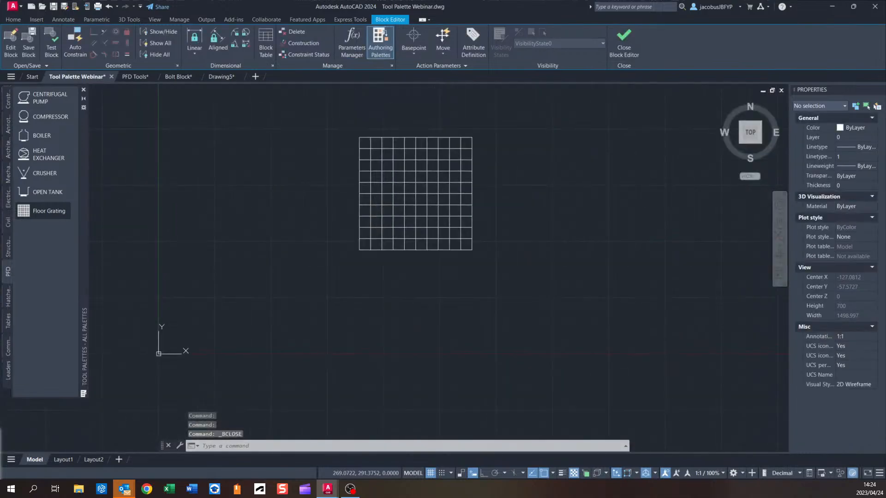
# Insert a Floor Grating from the palette directly above the existing grating, aligned to its corner.
pyautogui.click(410, 173)
pyautogui.moveTo(459, 282); pyautogui.dragTo(420, 317, button='middle')
pyautogui.press('Escape')
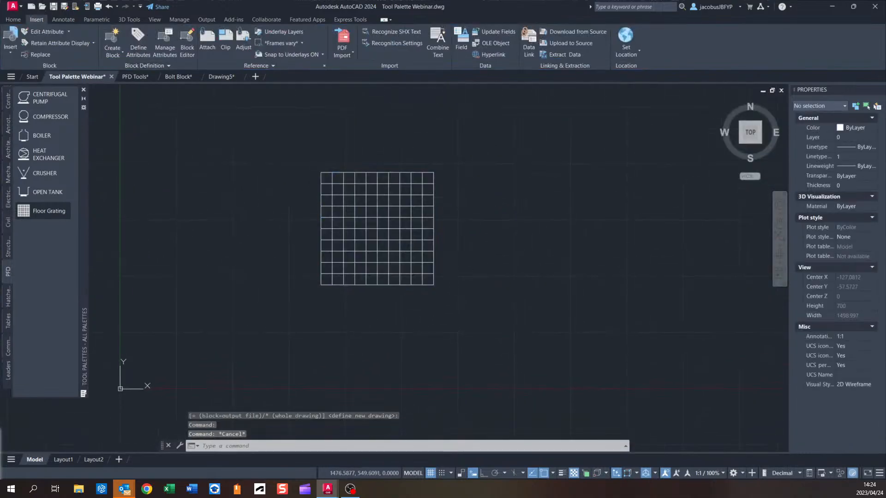
pyautogui.click(47, 212)
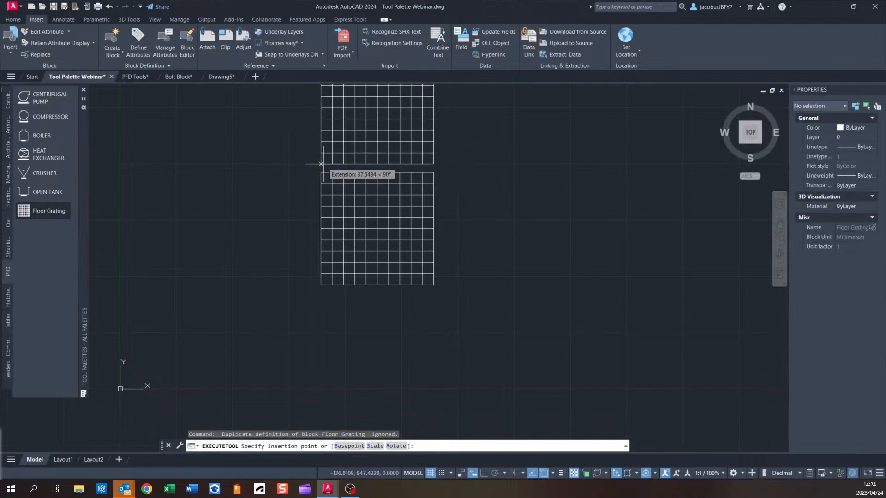
pyautogui.moveTo(320, 170); pyautogui.dragTo(309, 207, button='middle')
pyautogui.click(309, 208)
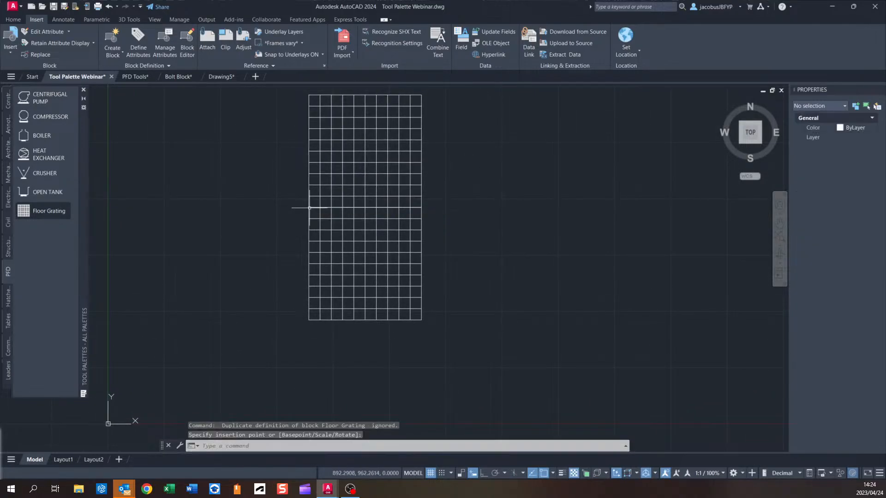
# Insert another Floor Grating from the palette, snapping its corner to the top of the stacked gratings.
pyautogui.moveTo(464, 199); pyautogui.dragTo(458, 240, button='middle')
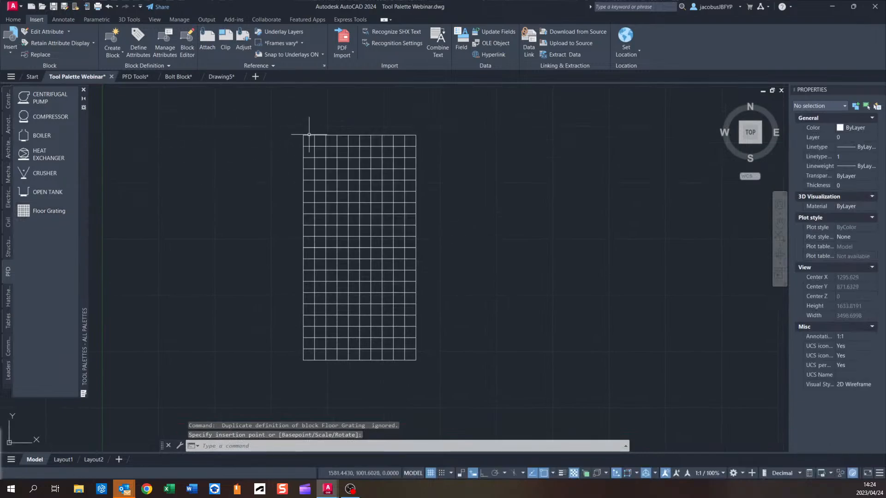
pyautogui.click(48, 211)
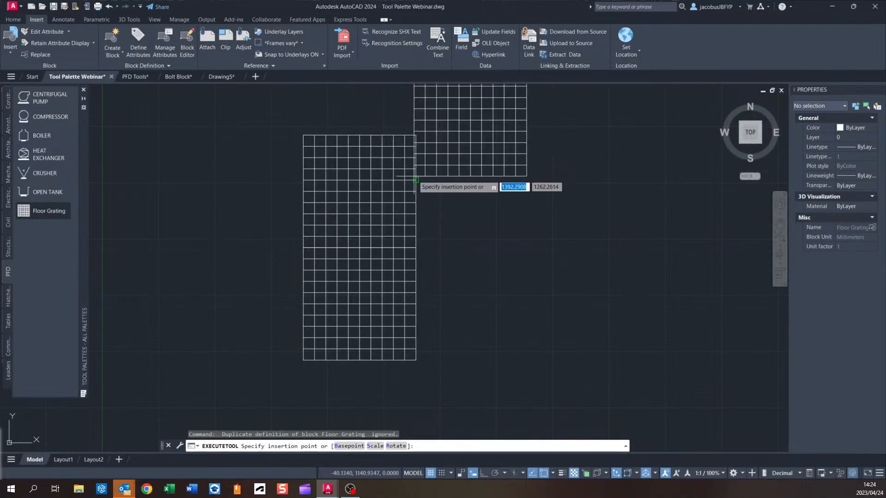
pyautogui.moveTo(422, 132); pyautogui.dragTo(483, 204, button='middle')
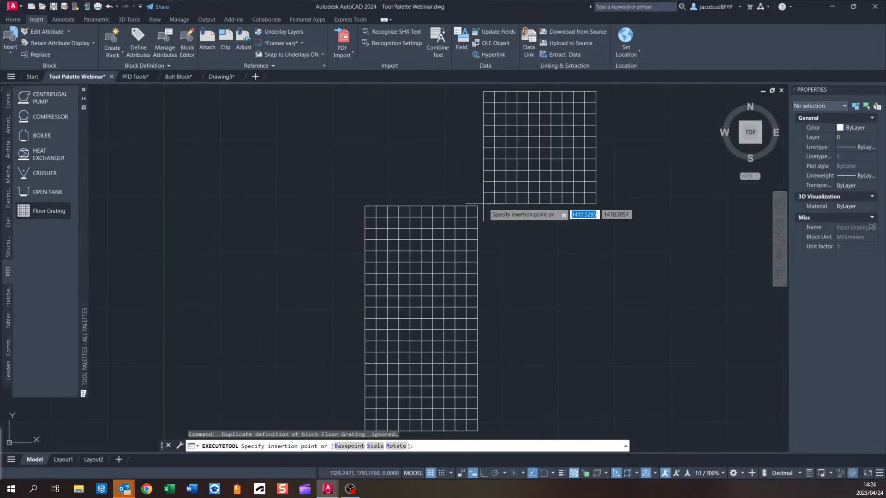
pyautogui.moveTo(370, 178); pyautogui.dragTo(355, 193, button='middle')
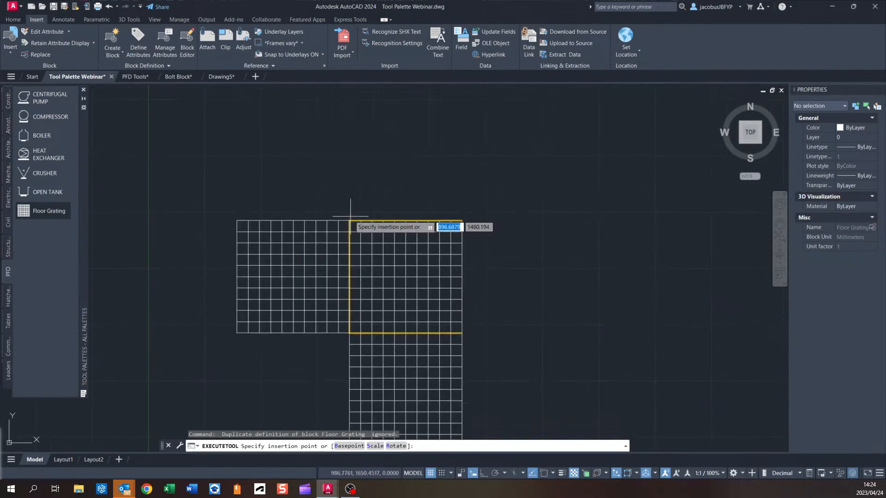
pyautogui.scroll(4, 279, 272)
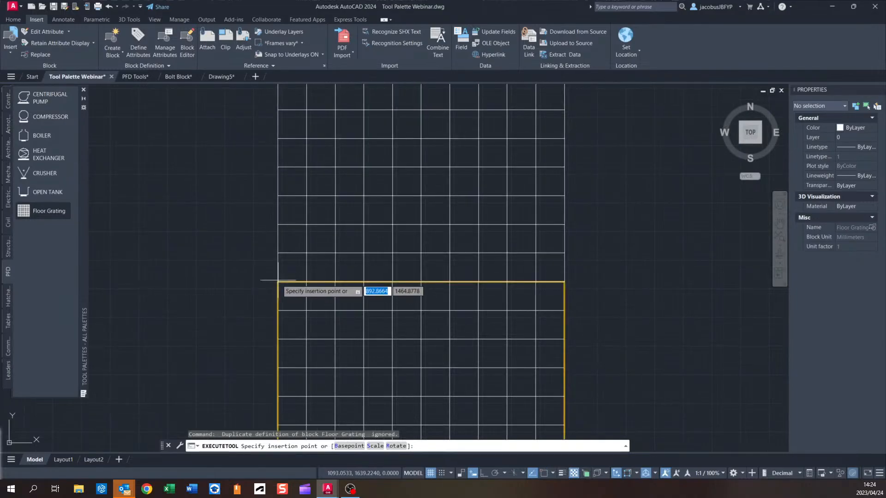
pyautogui.click(278, 281)
pyautogui.scroll(-5, 434, 209)
pyautogui.scroll(-2, 451, 230)
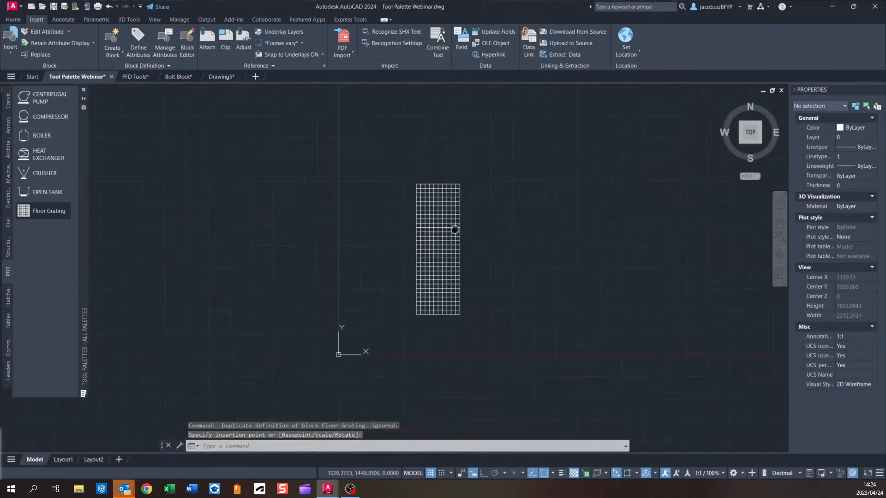
# Select the two added gratings and delete them.
pyautogui.moveTo(452, 230); pyautogui.dragTo(366, 202, button='middle')
pyautogui.click(436, 142)
pyautogui.click(314, 226)
pyautogui.moveTo(446, 177); pyautogui.dragTo(377, 202, button='middle')
pyautogui.press('Delete')
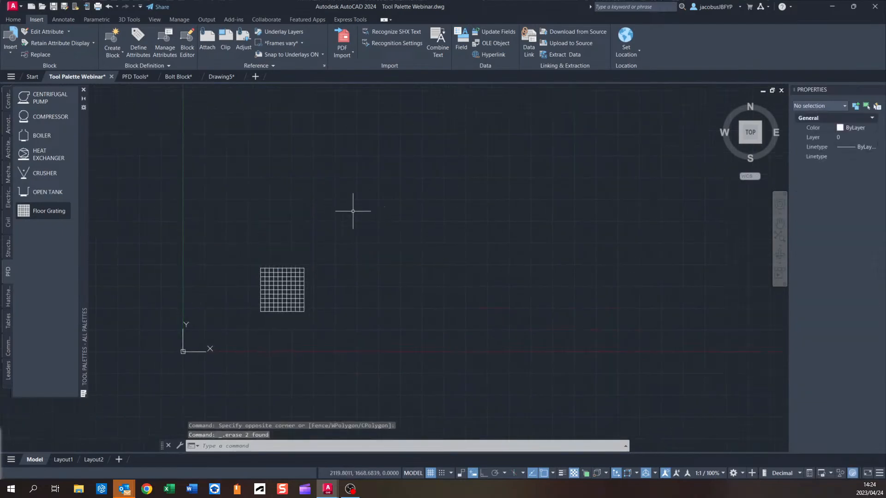
# Select the placed floor grating to inspect its block properties.
pyautogui.moveTo(291, 272); pyautogui.dragTo(369, 219, button='middle')
pyautogui.scroll(4, 365, 221)
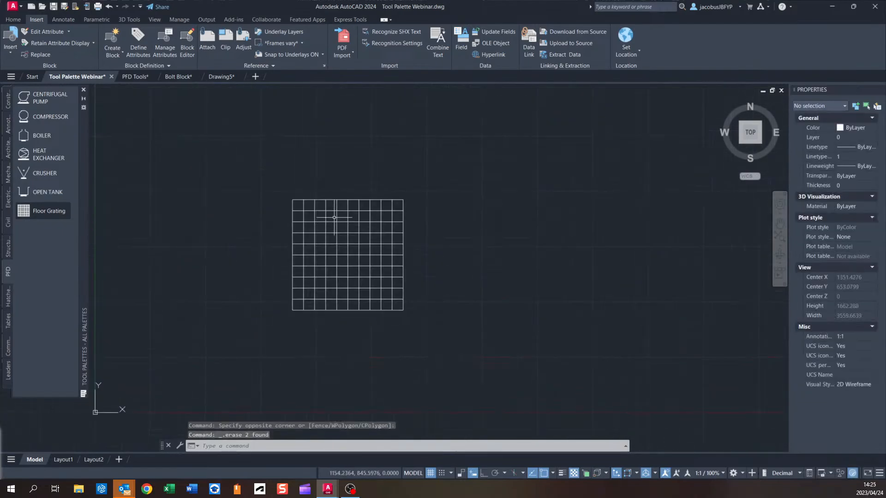
pyautogui.click(335, 217)
pyautogui.moveTo(318, 211); pyautogui.dragTo(258, 216, button='middle')
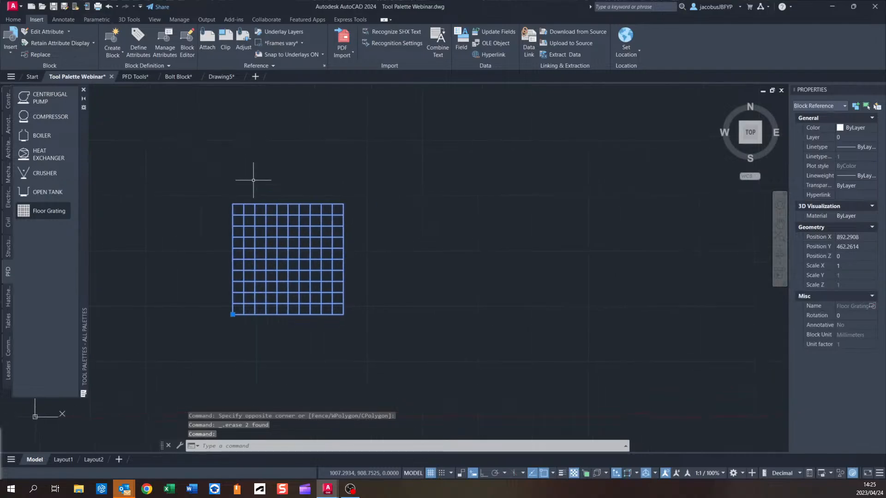
pyautogui.moveTo(254, 181)
pyautogui.mouseDown(button='middle')
pyautogui.moveTo(301, 221)
pyautogui.moveTo(277, 172)
pyautogui.mouseUp(button='middle')
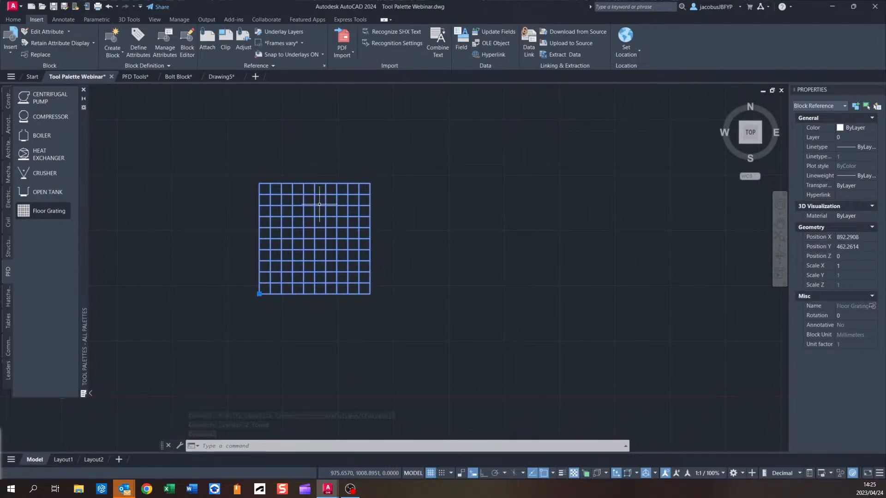
# Insert an I Beam - Imperial tool from the Structural palette to the left of the grating.
pyautogui.click(9, 180)
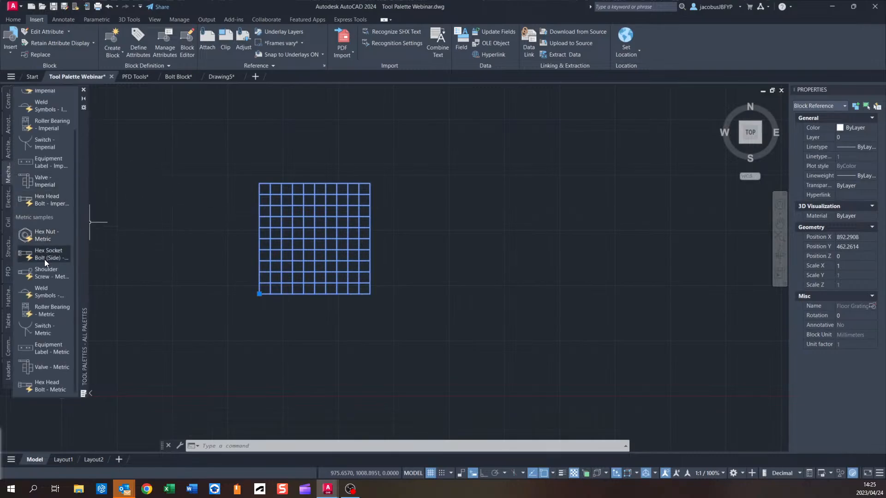
pyautogui.click(8, 222)
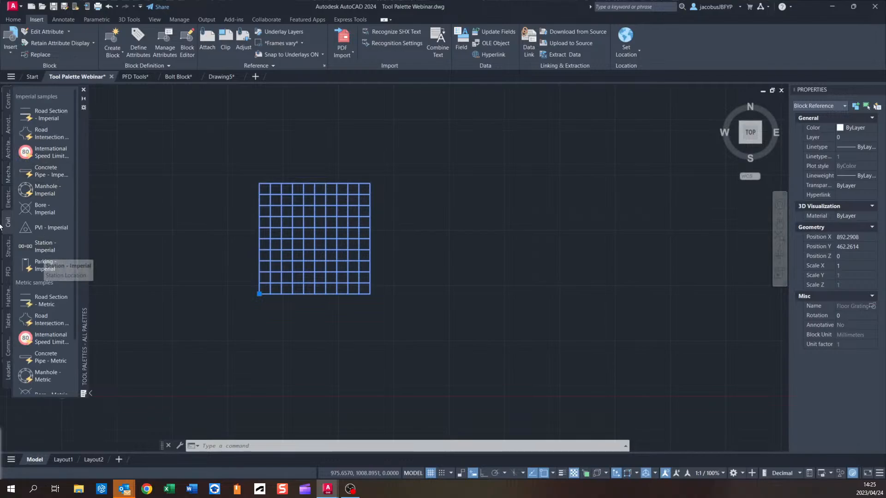
pyautogui.click(9, 248)
pyautogui.click(66, 139)
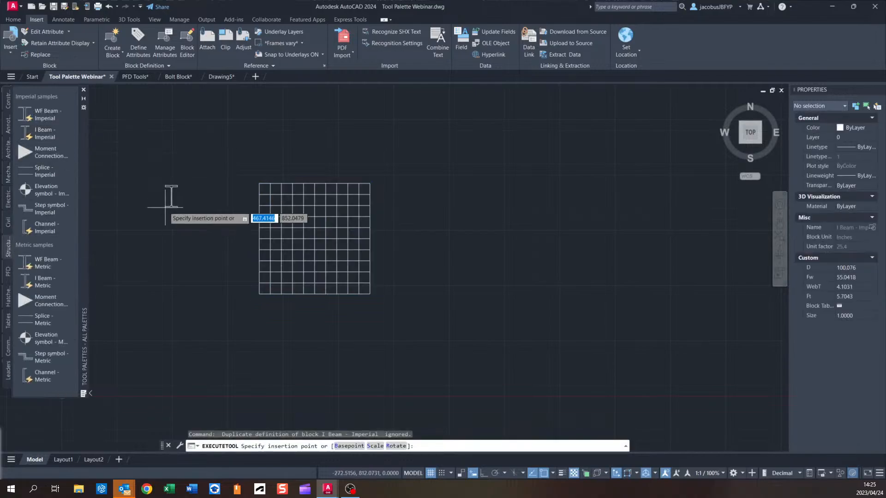
pyautogui.moveTo(168, 194); pyautogui.dragTo(307, 194, button='middle')
pyautogui.scroll(2, 270, 253)
pyautogui.click(270, 254)
pyautogui.scroll(4, 269, 254)
pyautogui.click(265, 254)
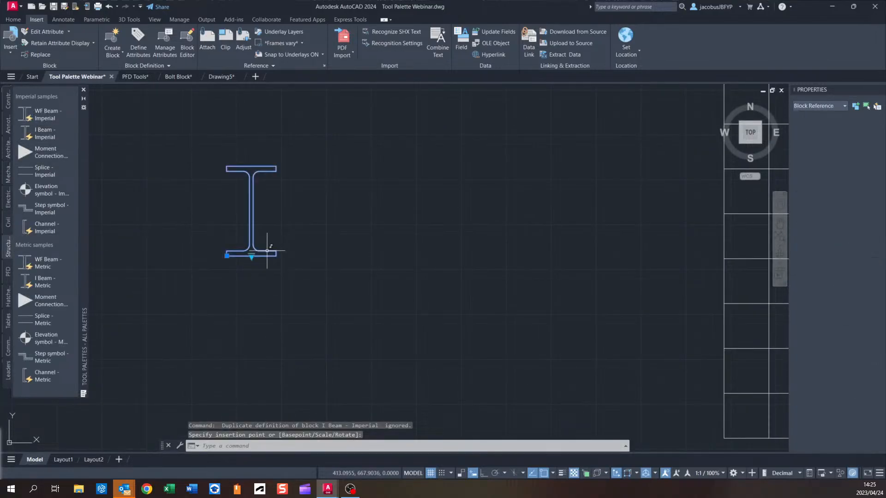
# Select the inserted I beam and delete it.
pyautogui.scroll(-4, 253, 259)
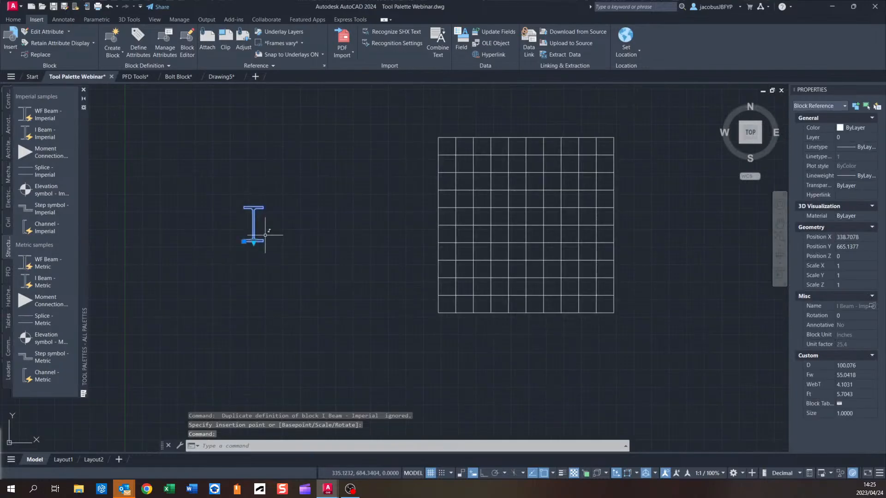
pyautogui.scroll(2, 229, 229)
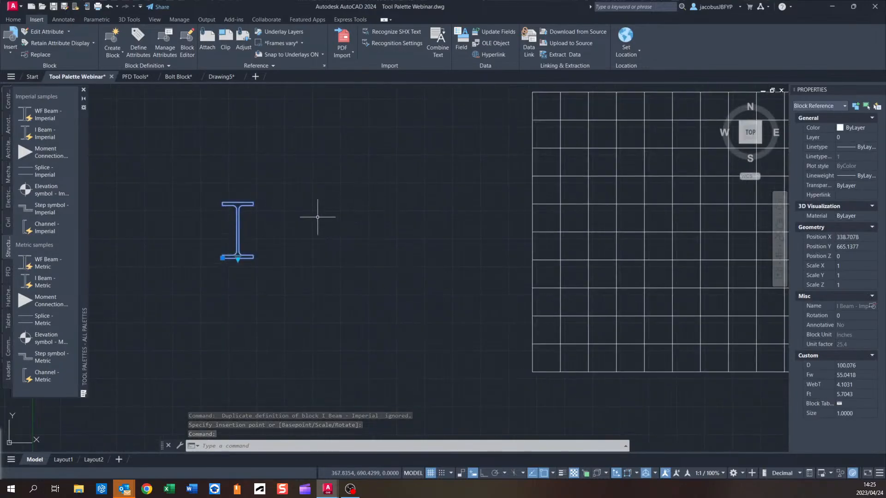
pyautogui.click(287, 178)
pyautogui.click(234, 221)
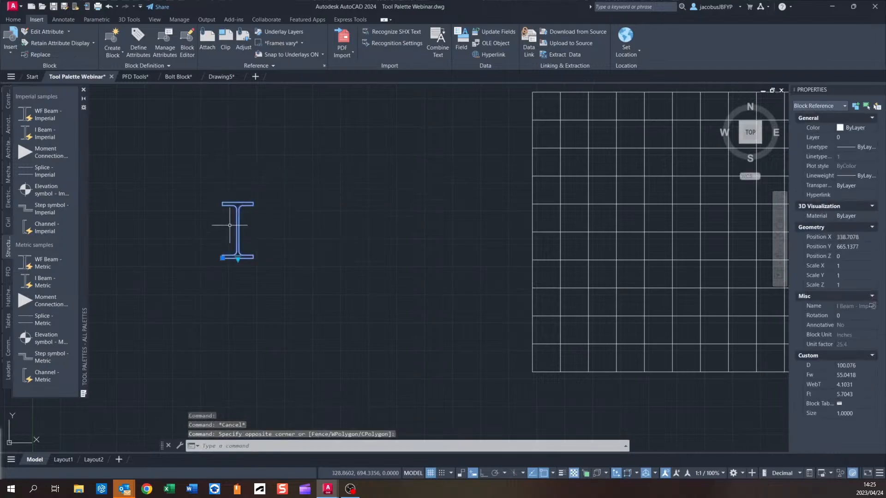
pyautogui.press('Delete')
# Open the Floor Grating block for editing in the Block Editor.
pyautogui.scroll(-3, 228, 212)
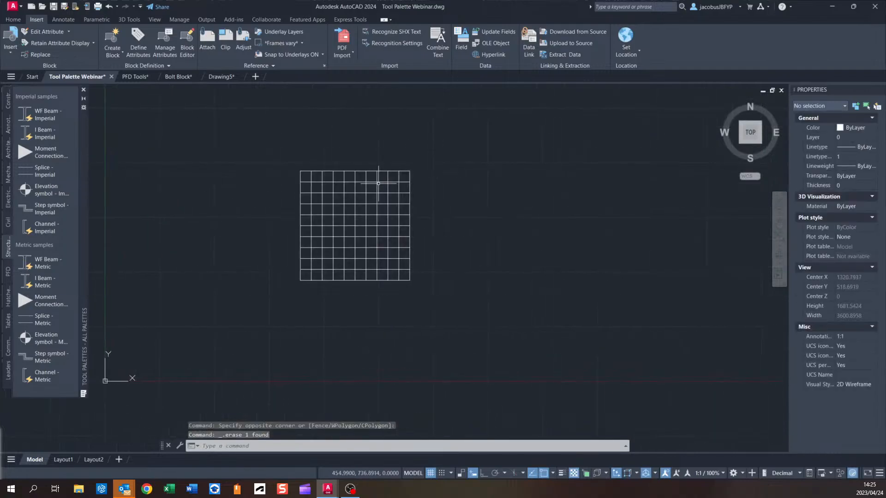
pyautogui.click(378, 184)
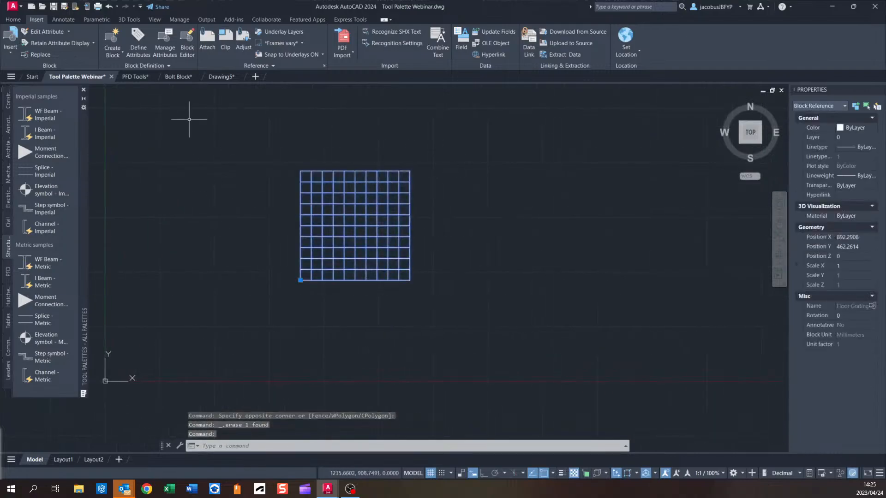
pyautogui.click(190, 42)
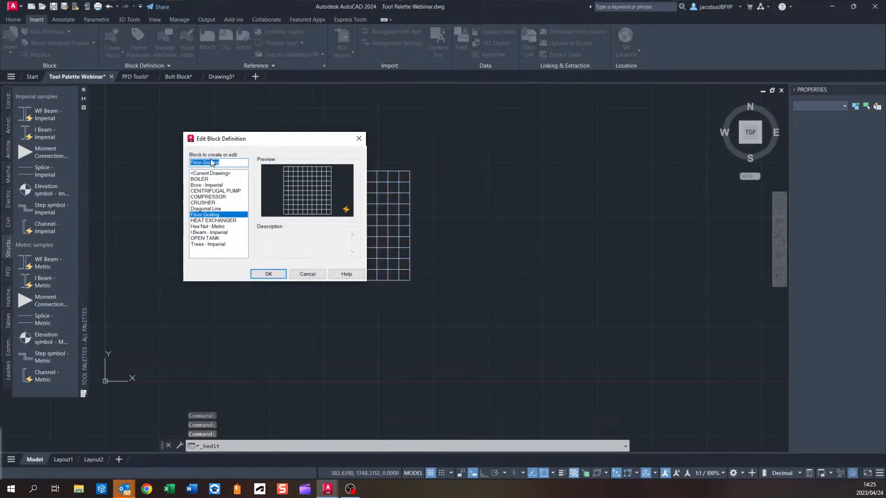
pyautogui.click(268, 274)
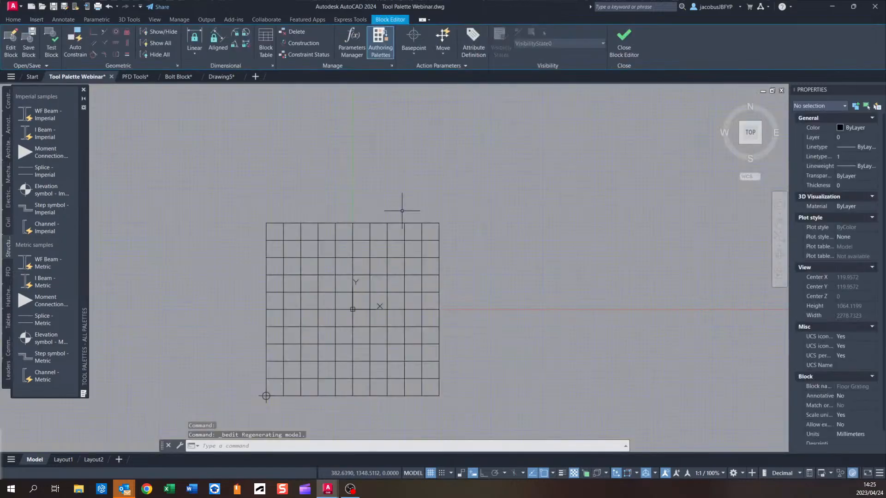
# Set the tool palette to auto-hide so it collapses beside the drawing area.
pyautogui.moveTo(318, 232); pyautogui.dragTo(362, 211, button='middle')
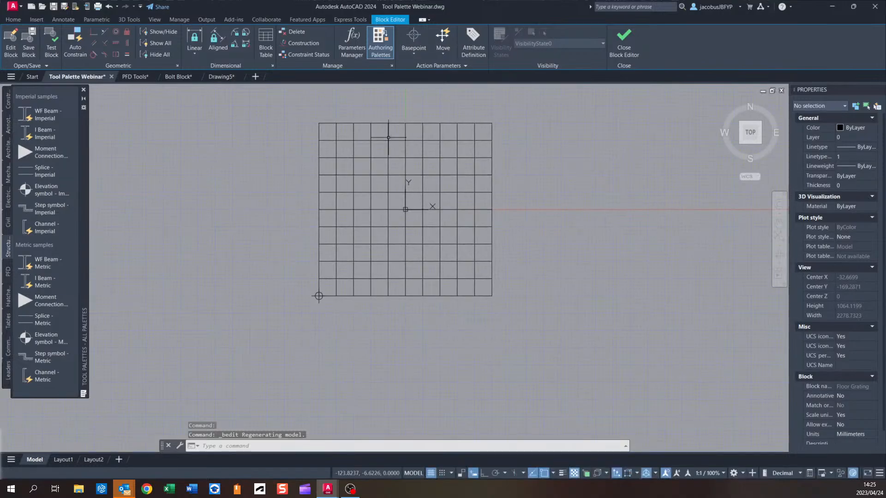
pyautogui.click(84, 98)
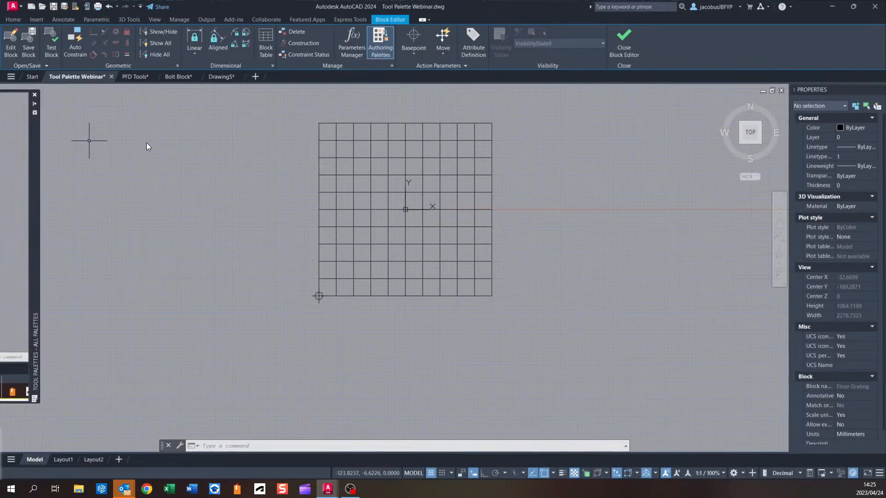
pyautogui.moveTo(87, 140)
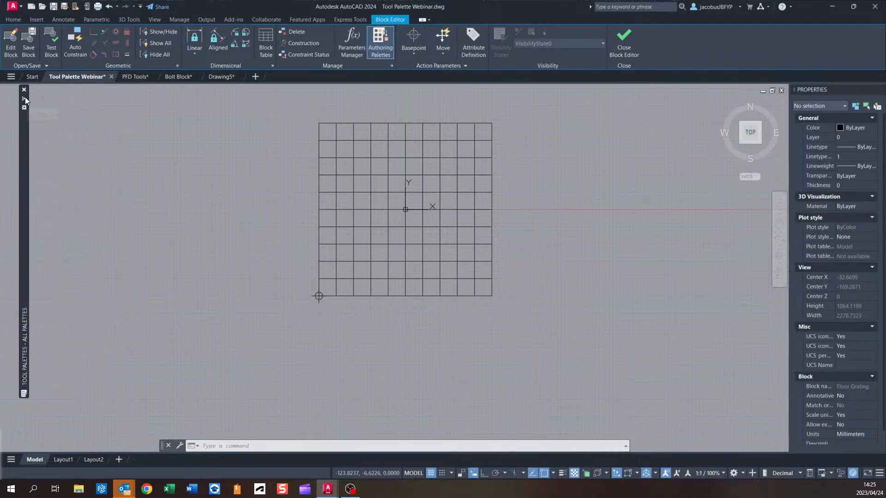
pyautogui.moveTo(367, 201); pyautogui.dragTo(395, 226, button='middle')
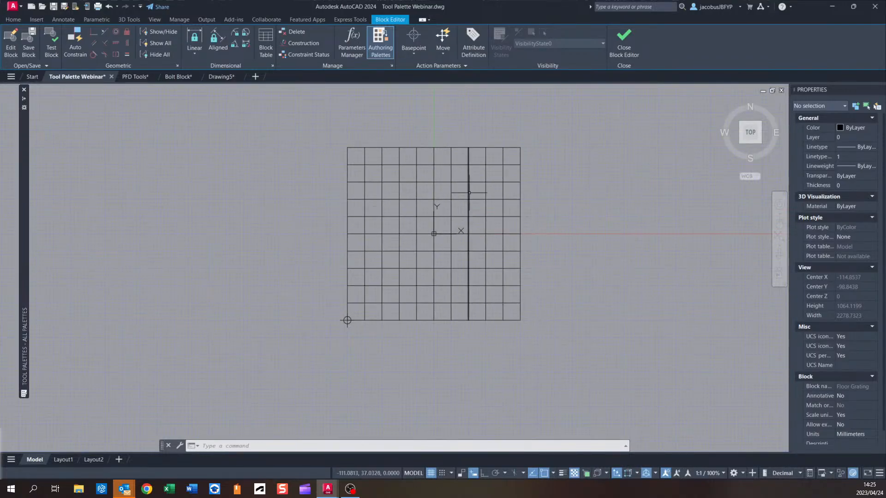
# Open the Block Authoring Palettes and show its Parameters list.
pyautogui.click(444, 52)
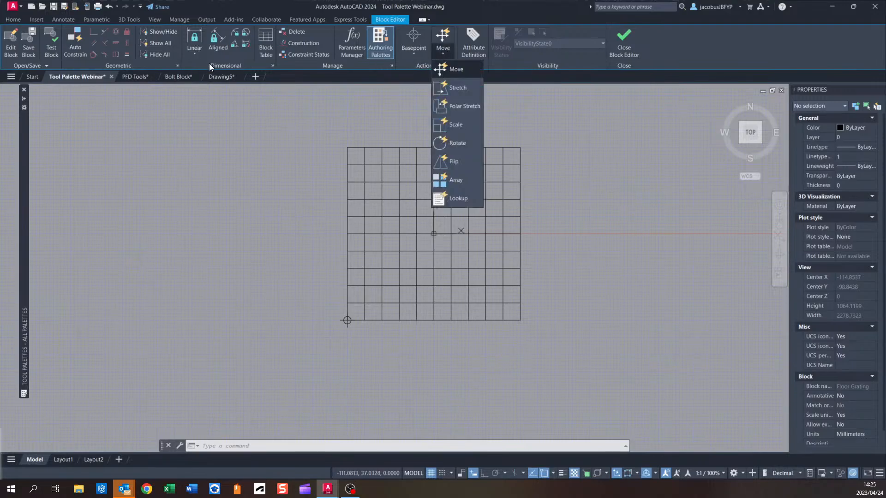
pyautogui.click(416, 51)
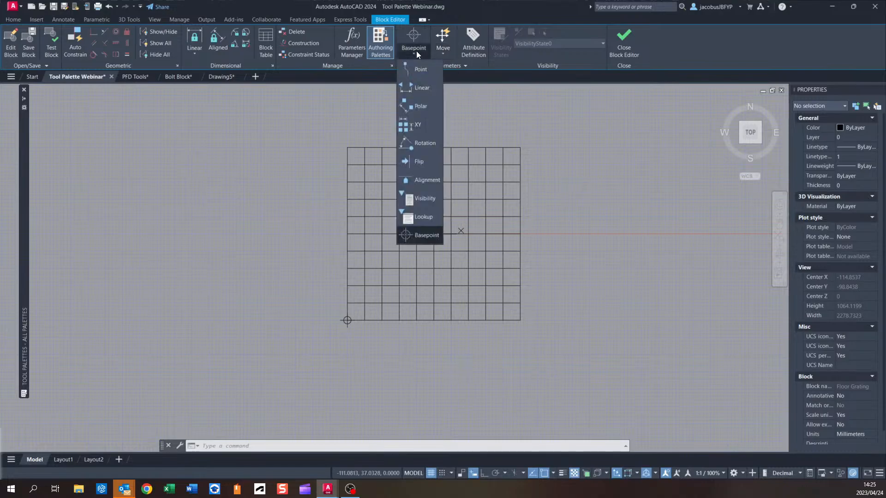
pyautogui.click(528, 128)
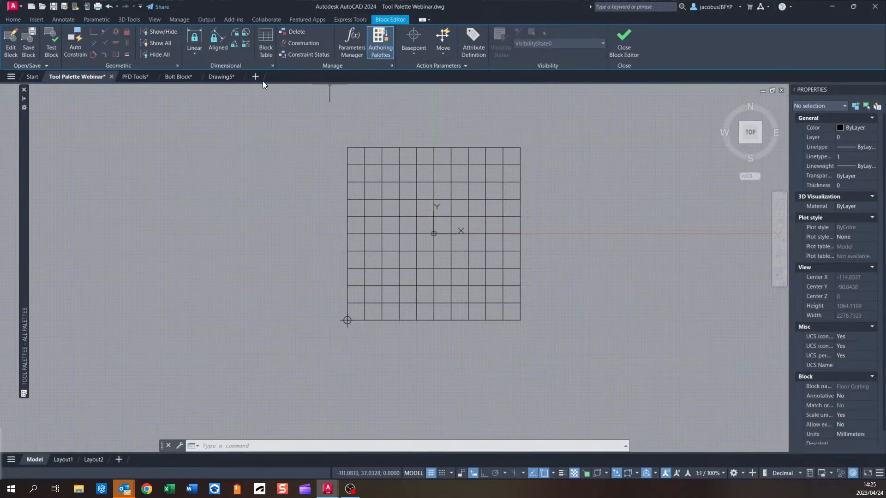
pyautogui.click(382, 46)
pyautogui.click(384, 54)
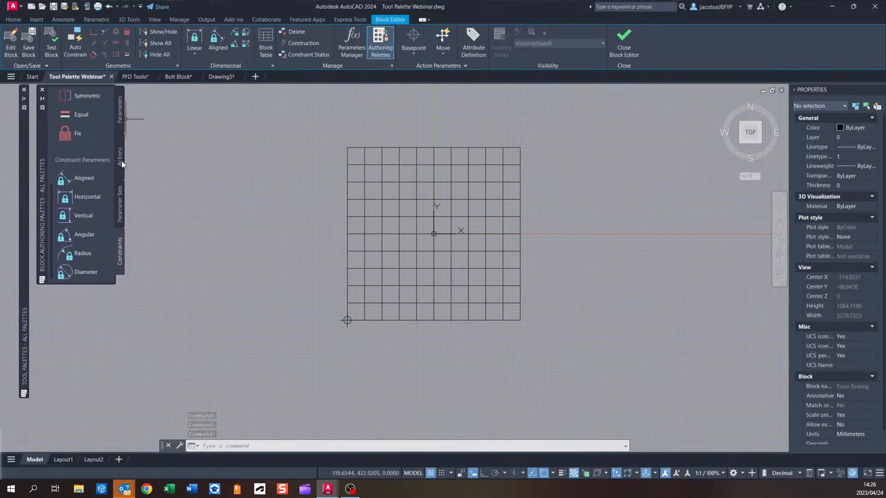
pyautogui.click(121, 121)
pyautogui.scroll(-2, 166, 197)
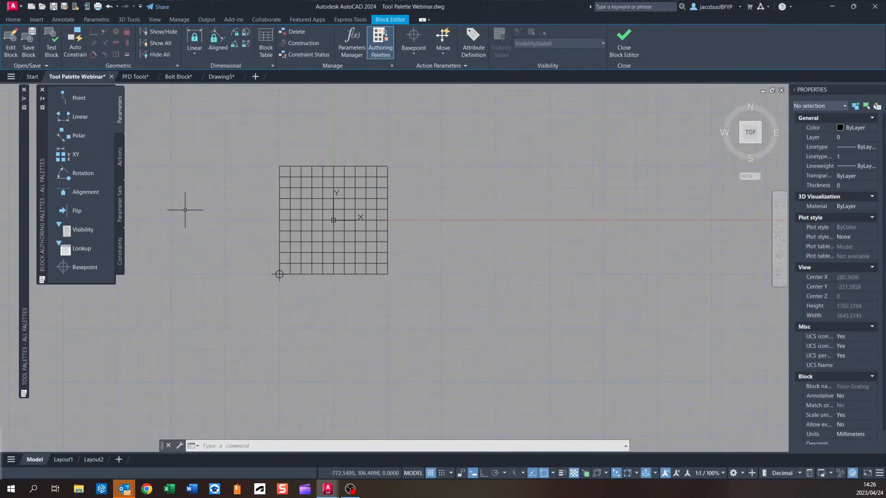
# Add an XY parameter from the grating's lower-left corner to its upper-right corner.
pyautogui.click(84, 156)
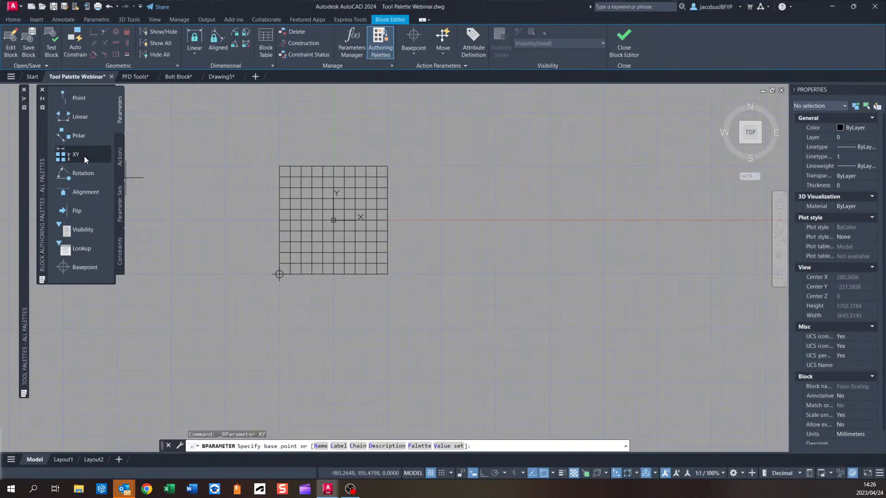
pyautogui.click(280, 274)
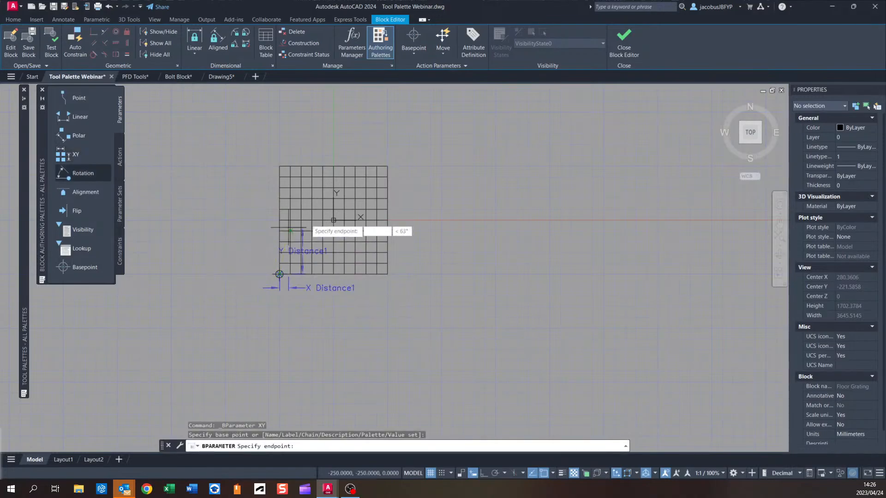
pyautogui.click(388, 166)
pyautogui.scroll(3, 287, 183)
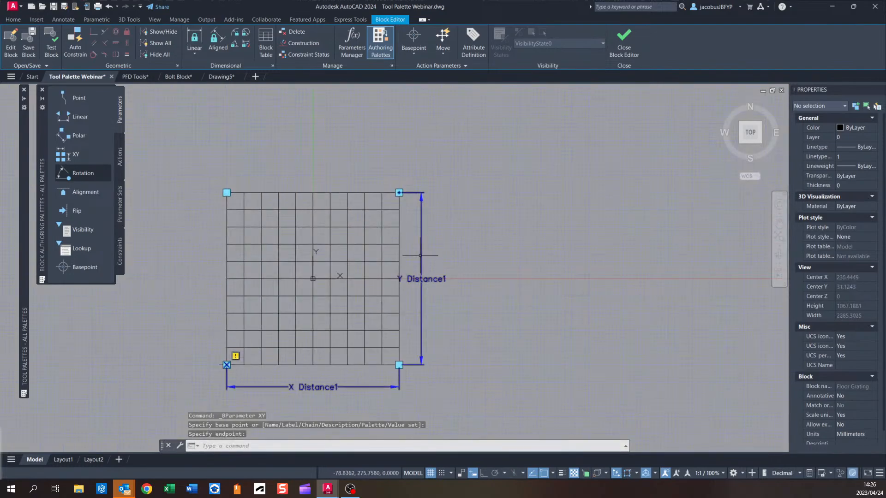
pyautogui.moveTo(339, 380); pyautogui.dragTo(309, 315, button='middle')
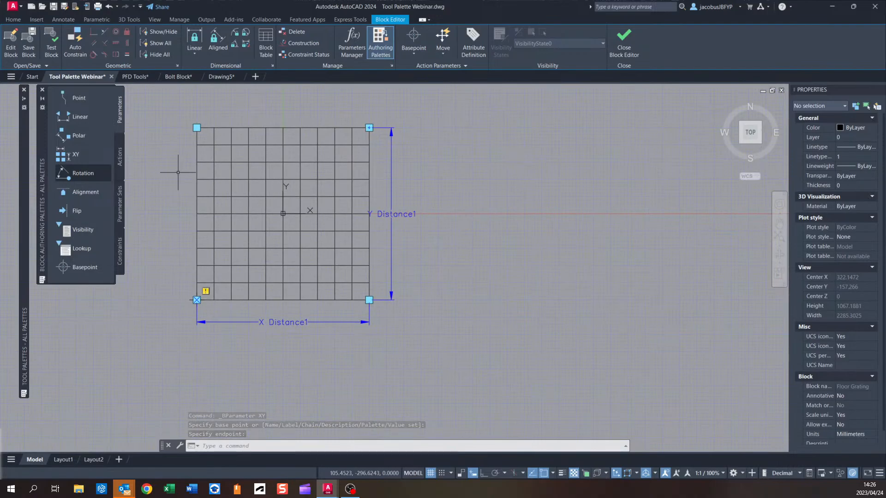
# Add a Scale action to the XY parameter, selecting the entire grating as its object set.
pyautogui.click(122, 158)
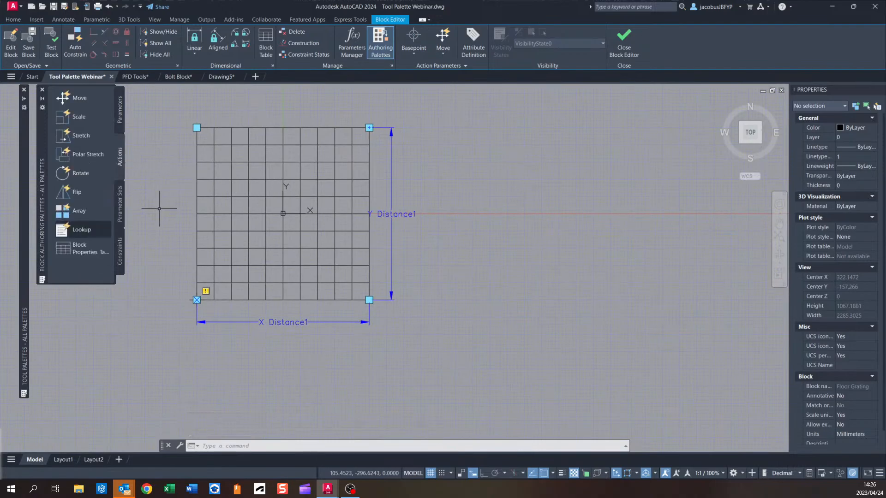
pyautogui.click(79, 117)
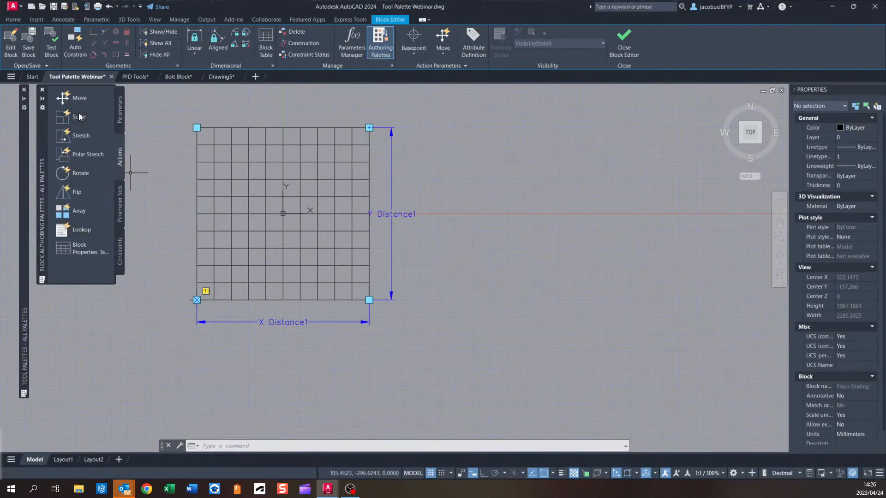
pyautogui.click(391, 214)
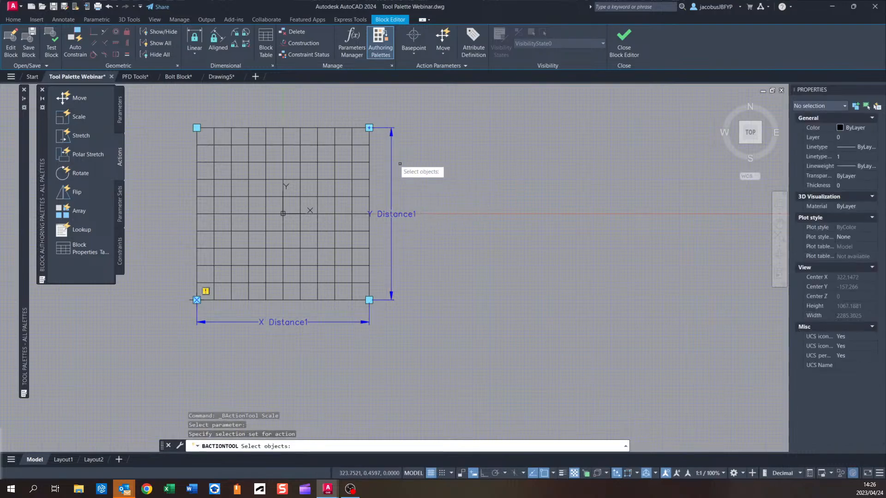
pyautogui.click(374, 117)
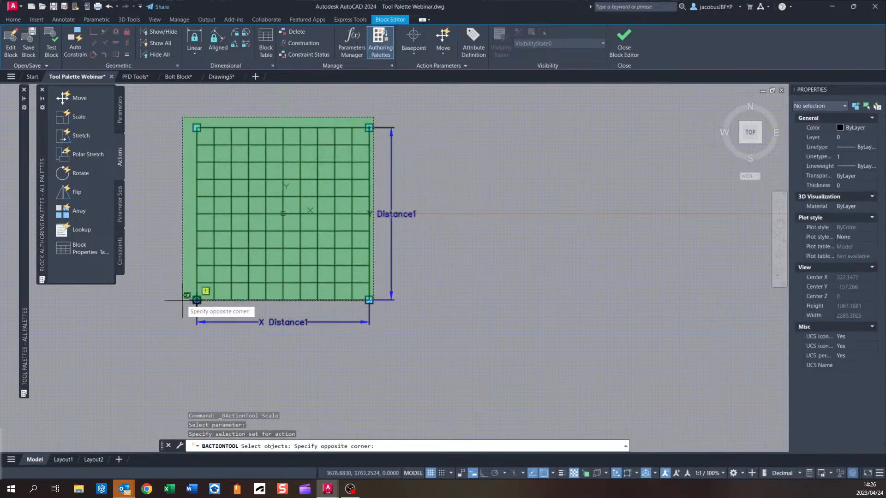
pyautogui.click(183, 300)
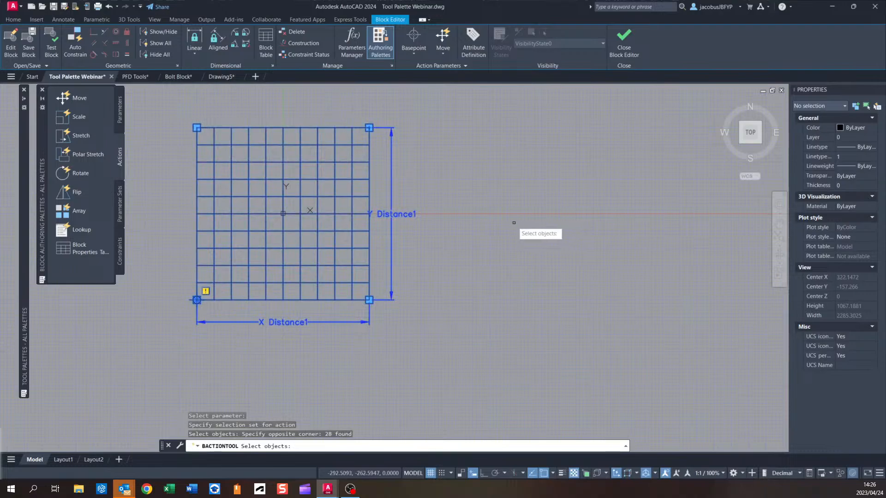
pyautogui.press('Return')
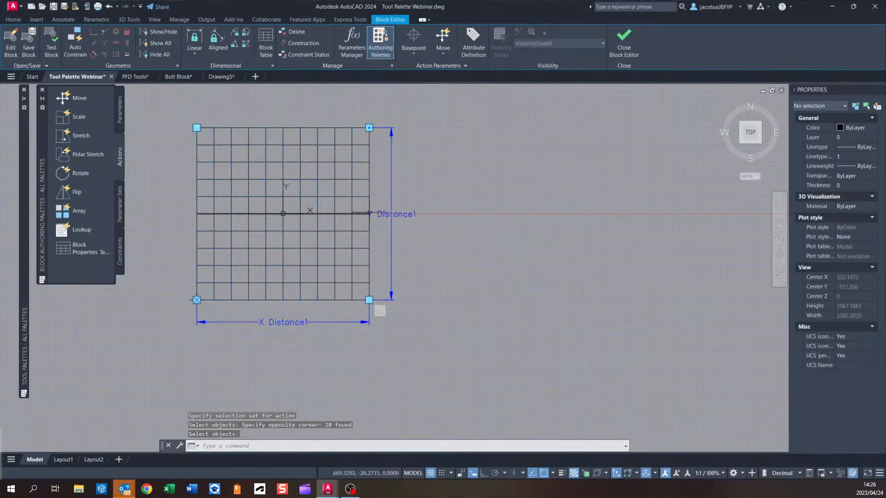
# Set the grating's XY parameter to use List value sets for both horizontal and vertical distances.
pyautogui.click(392, 205)
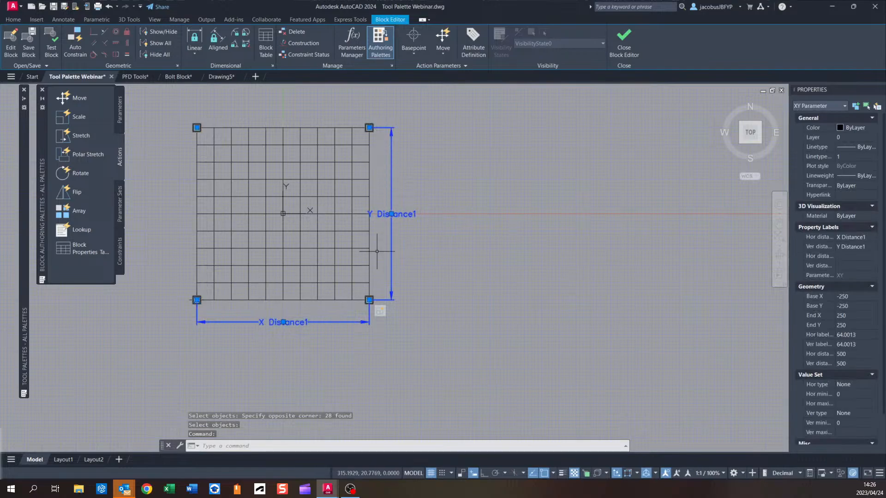
pyautogui.scroll(-2, 853, 349)
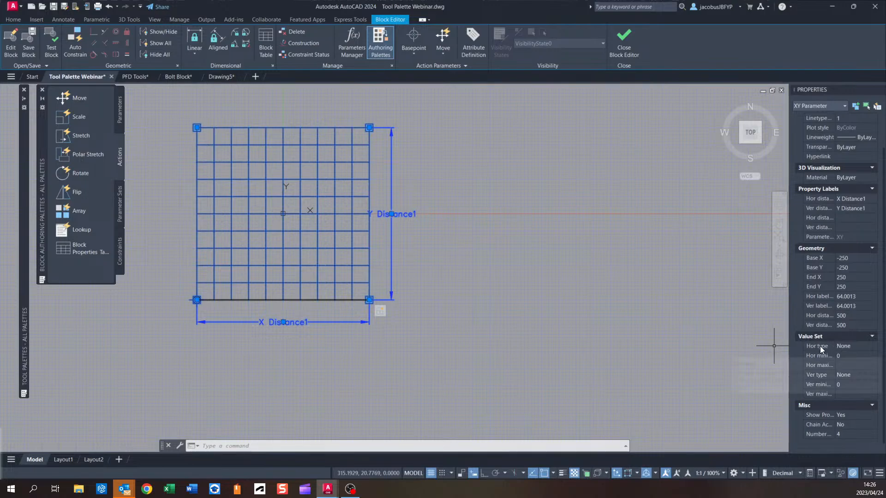
pyautogui.click(851, 347)
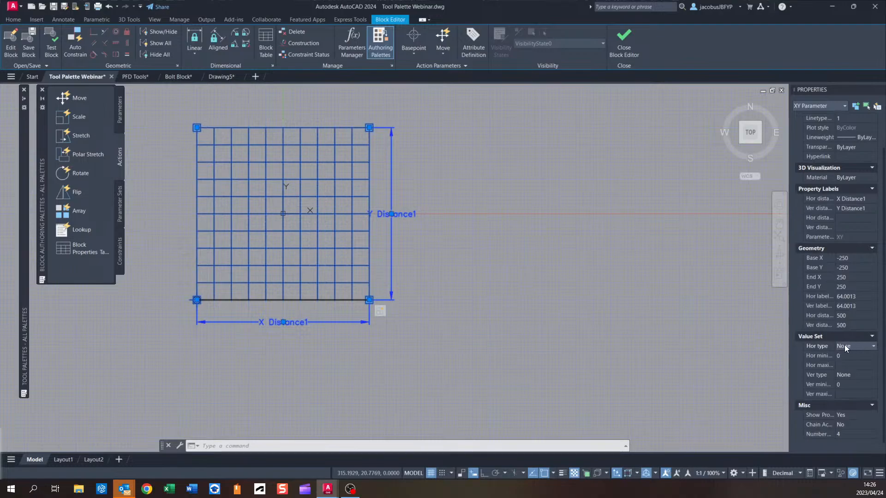
pyautogui.click(873, 351)
pyautogui.click(862, 369)
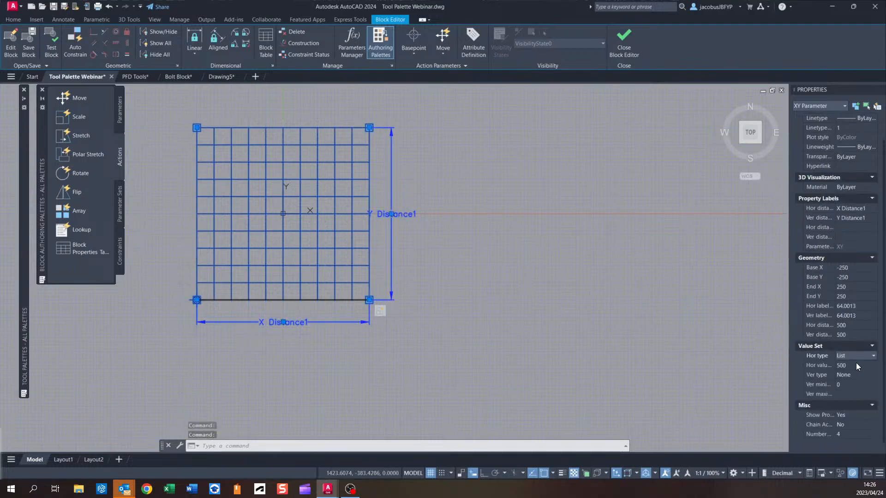
pyautogui.click(851, 376)
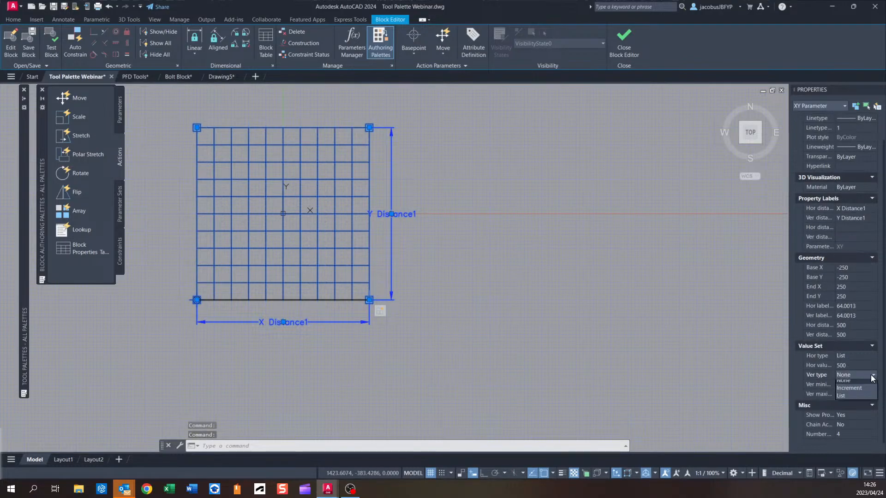
pyautogui.click(851, 395)
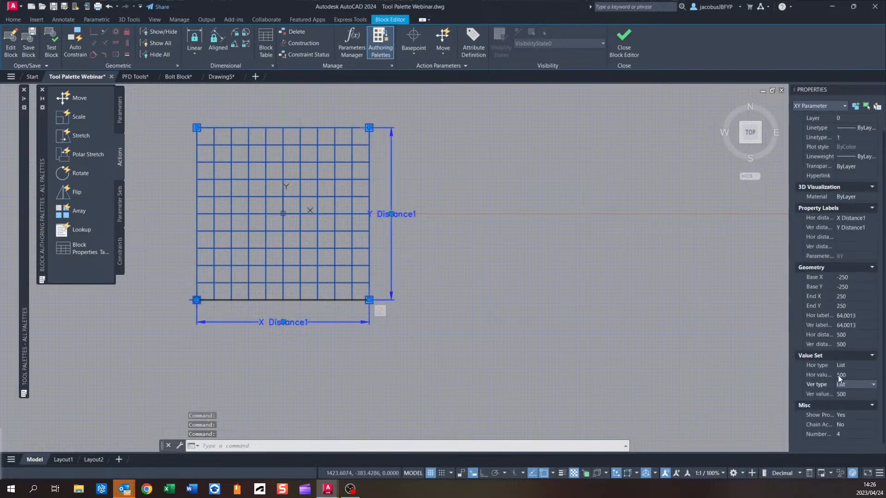
# Add 1000 and 1500 to the XY parameter's horizontal distance value list.
pyautogui.click(841, 374)
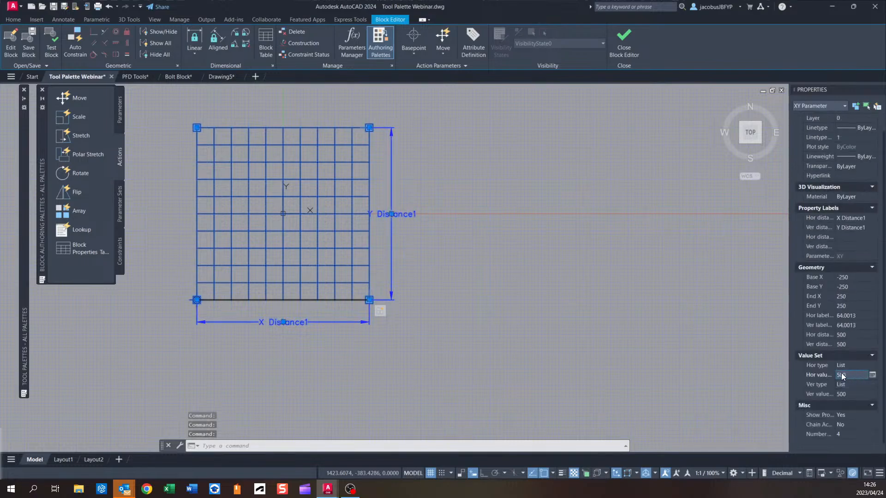
pyautogui.click(873, 376)
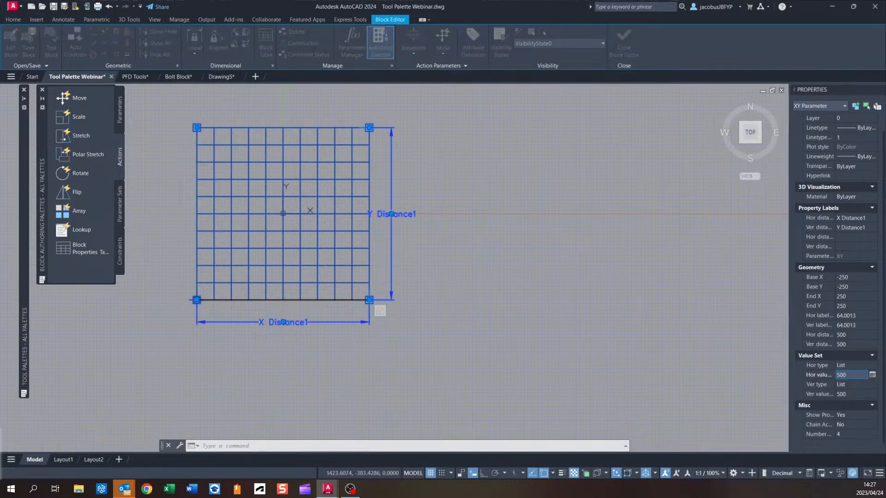
pyautogui.moveTo(391, 167); pyautogui.dragTo(492, 167)
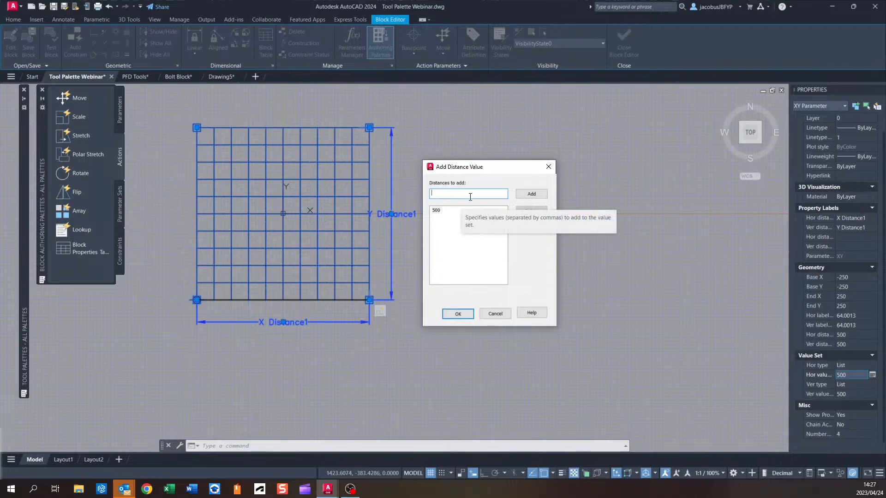
pyautogui.write('100')
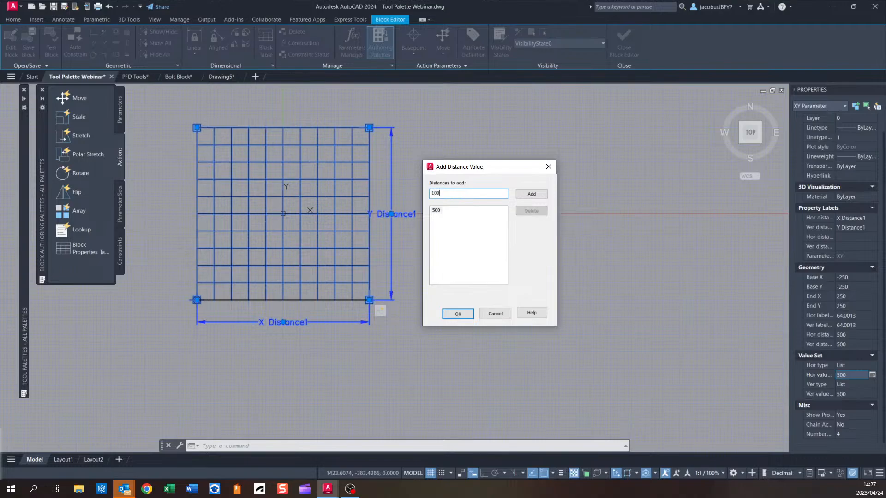
pyautogui.write('0')
pyautogui.click(540, 194)
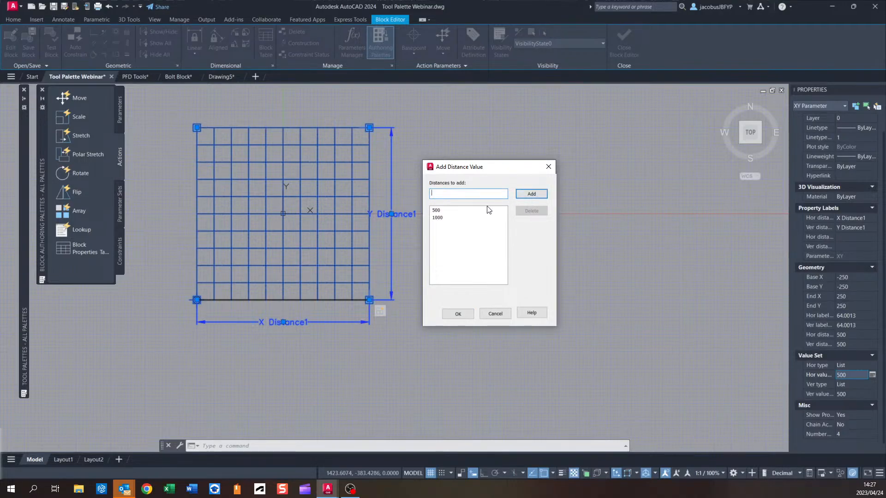
pyautogui.click(527, 194)
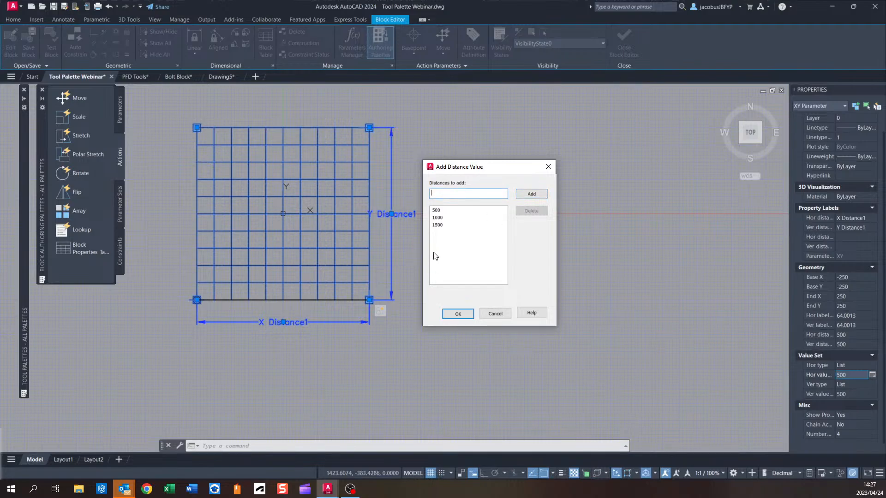
pyautogui.click(456, 314)
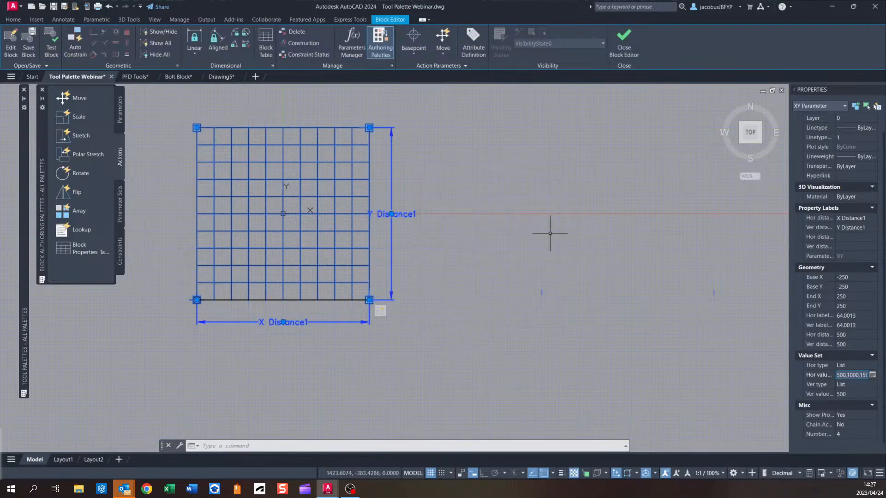
# Add 1000 and 1500 to the XY parameter's vertical distance value list.
pyautogui.scroll(-2, 593, 291)
pyautogui.moveTo(543, 285); pyautogui.dragTo(480, 285, button='middle')
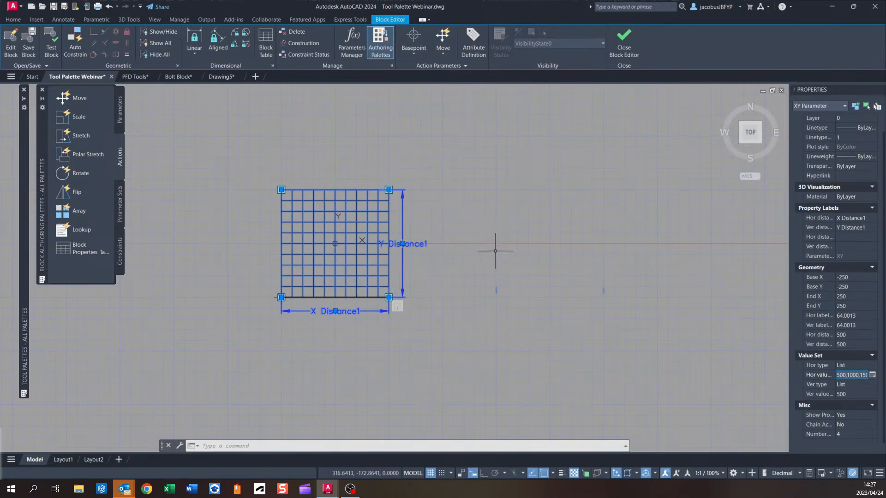
pyautogui.click(855, 394)
pyautogui.click(872, 395)
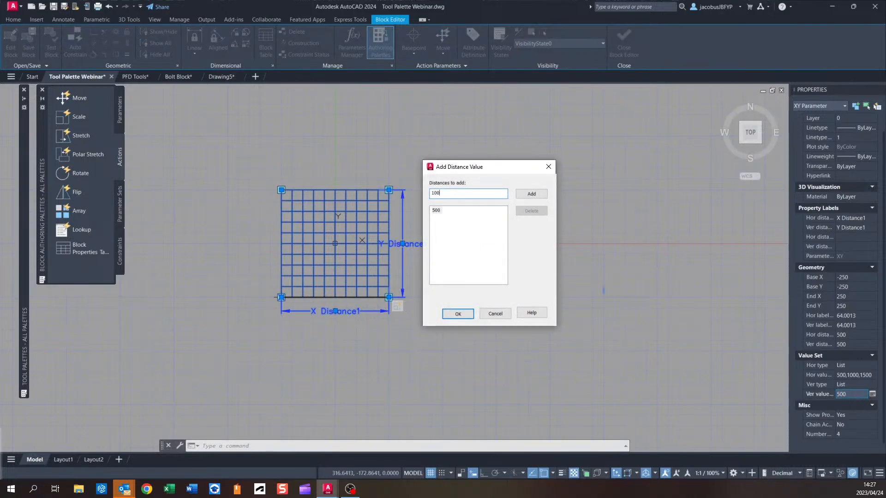
pyautogui.click(543, 195)
pyautogui.write('1500')
pyautogui.click(539, 195)
pyautogui.click(461, 314)
# Close the Block Editor and save the parameter changes to the grating block.
pyautogui.scroll(-5, 459, 262)
pyautogui.moveTo(446, 264); pyautogui.dragTo(411, 236, button='middle')
pyautogui.scroll(2, 382, 274)
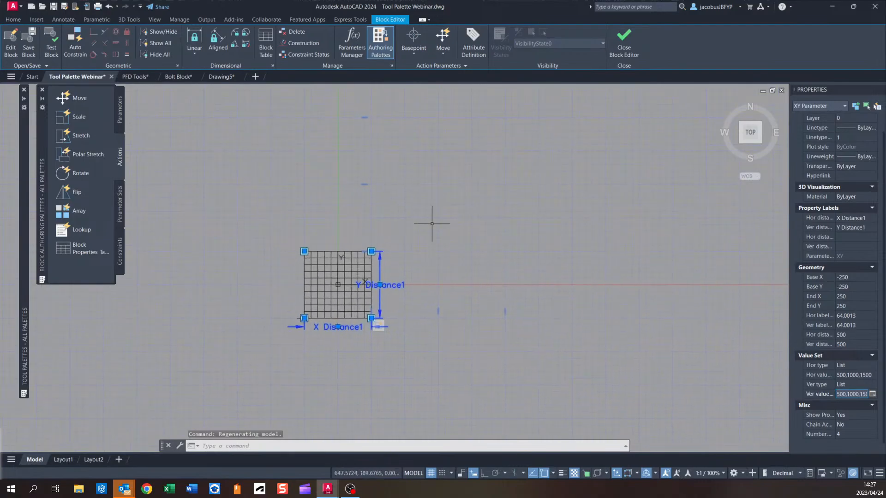
pyautogui.click(626, 41)
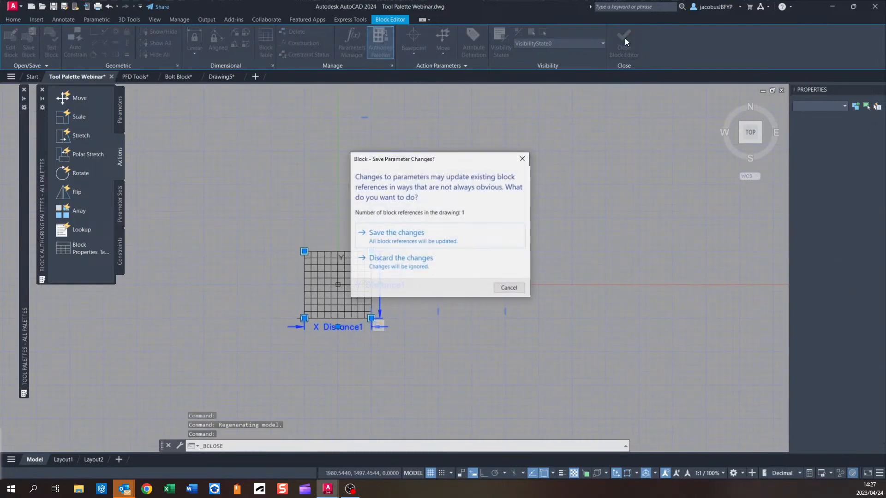
pyautogui.click(406, 236)
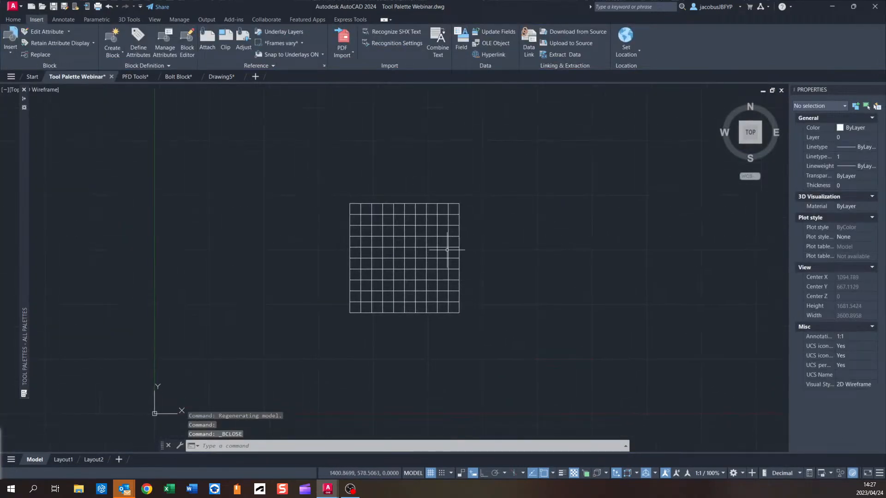
# Stretch the placed floor grating with its corner grip to the 1500 by 1500 size.
pyautogui.moveTo(27, 100)
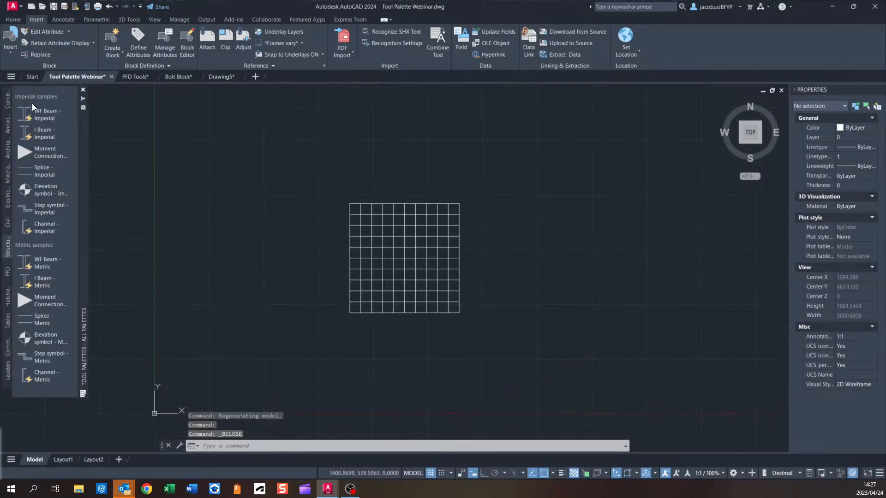
pyautogui.click(83, 98)
pyautogui.click(440, 215)
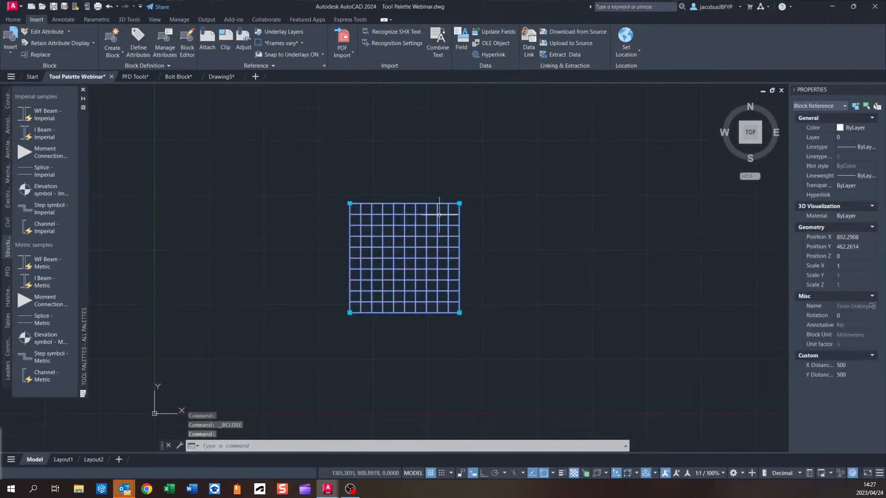
pyautogui.click(460, 203)
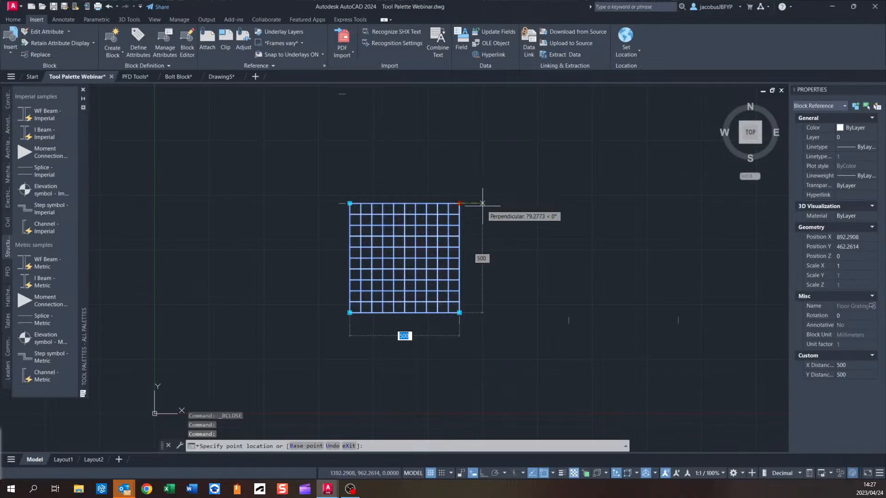
pyautogui.scroll(1, 455, 153)
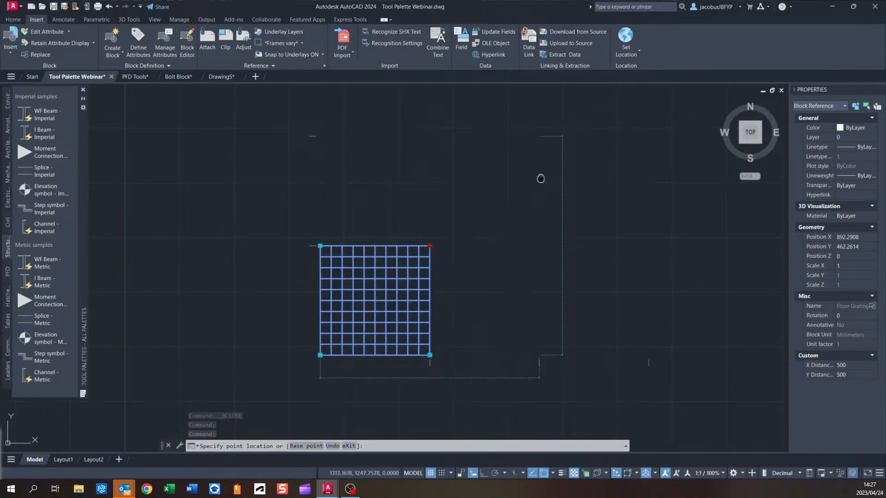
pyautogui.moveTo(541, 178); pyautogui.dragTo(395, 215, button='middle')
pyautogui.scroll(-1, 445, 185)
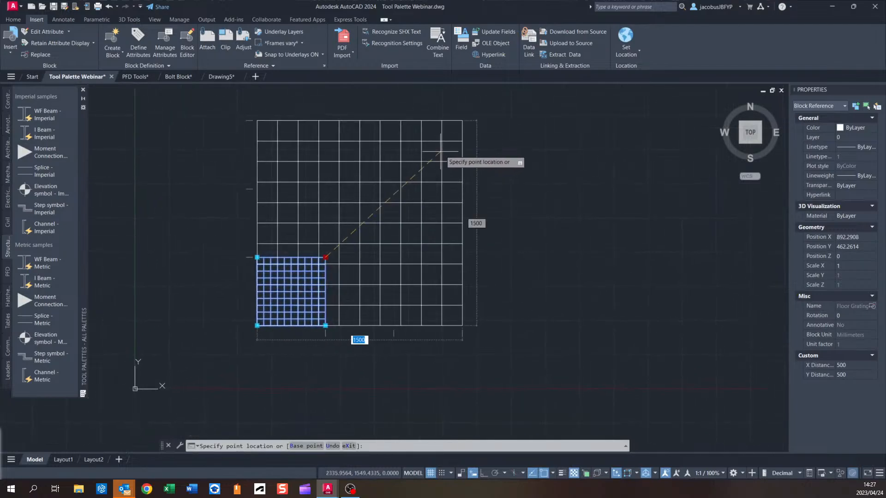
pyautogui.moveTo(445, 171); pyautogui.dragTo(421, 212, button='middle')
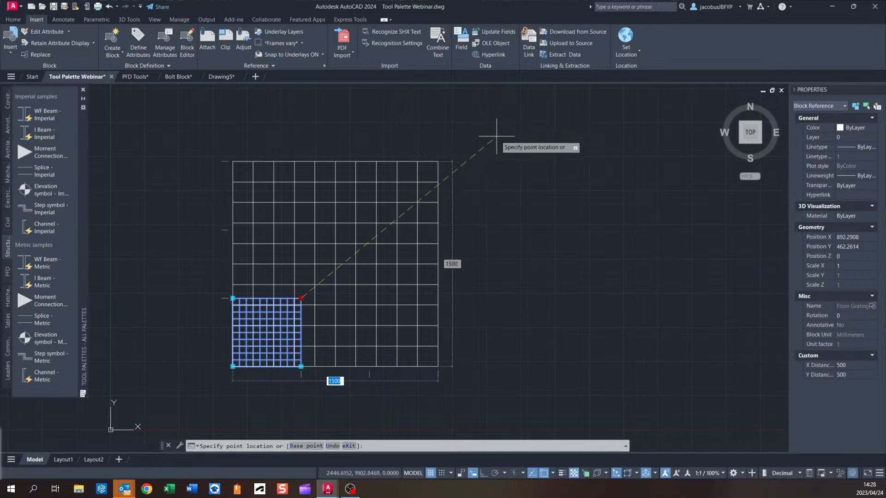
pyautogui.click(510, 132)
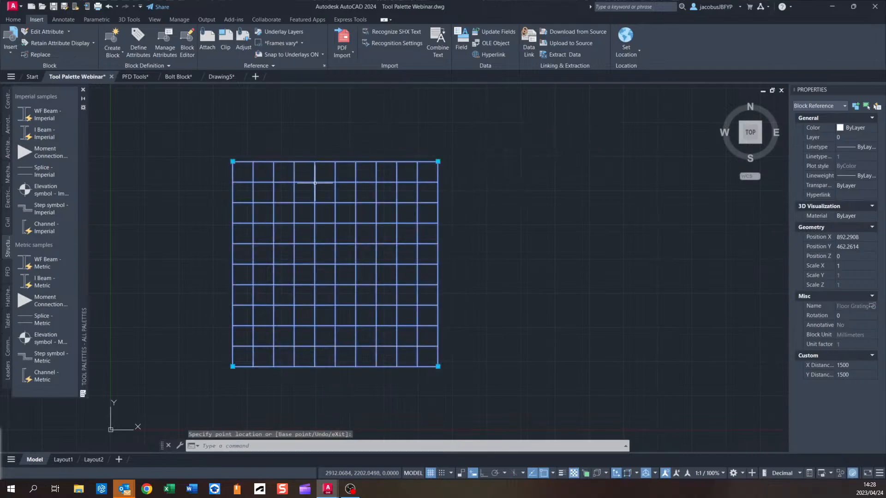
# Insert another Floor Grating block from the PFD palette to the right of the first grating.
pyautogui.moveTo(389, 182); pyautogui.dragTo(459, 155, button='middle')
pyautogui.moveTo(520, 351); pyautogui.dragTo(474, 326, button='middle')
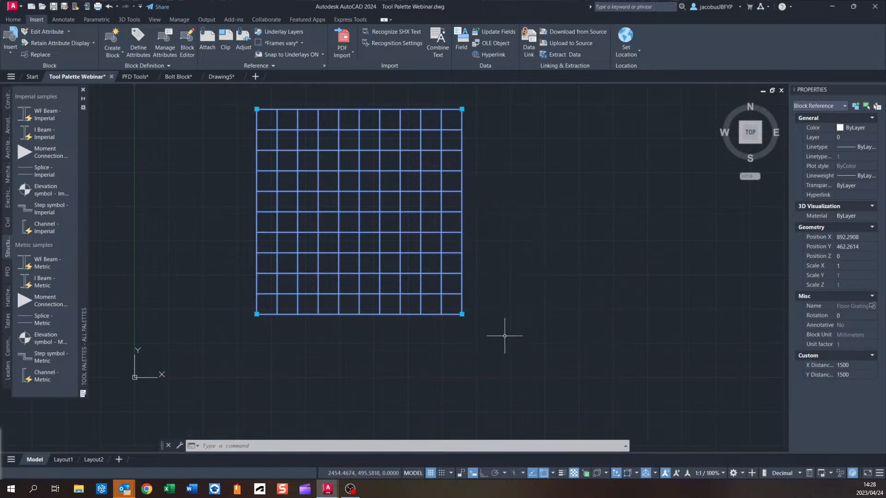
pyautogui.scroll(1, 445, 267)
pyautogui.scroll(-3, 449, 251)
pyautogui.scroll(2, 449, 251)
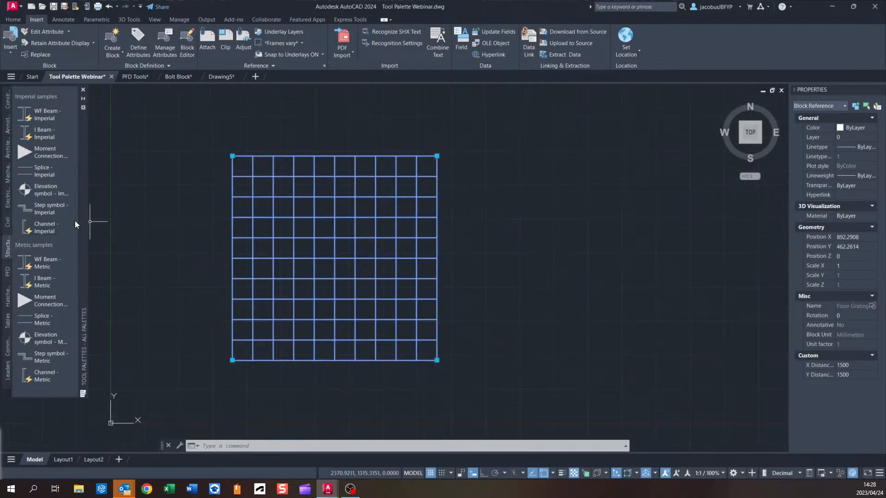
pyautogui.click(8, 273)
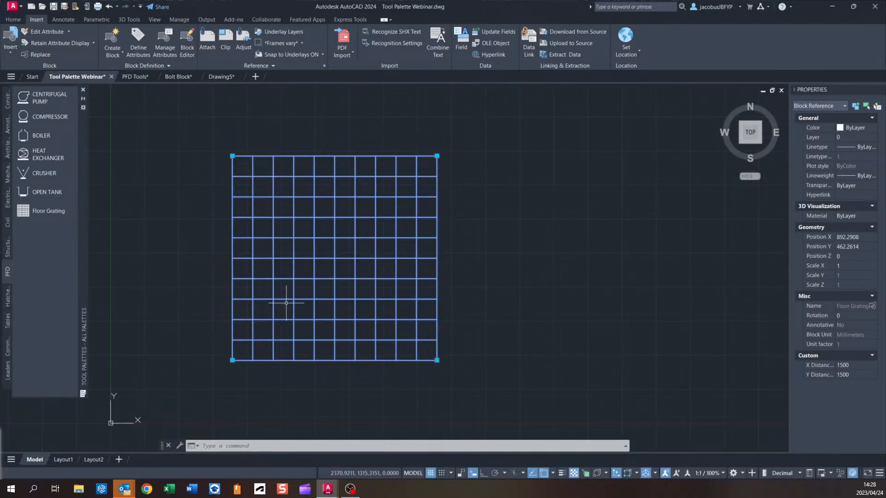
pyautogui.moveTo(416, 291)
pyautogui.mouseDown(button='middle')
pyautogui.moveTo(488, 292)
pyautogui.moveTo(296, 285)
pyautogui.mouseUp(button='middle')
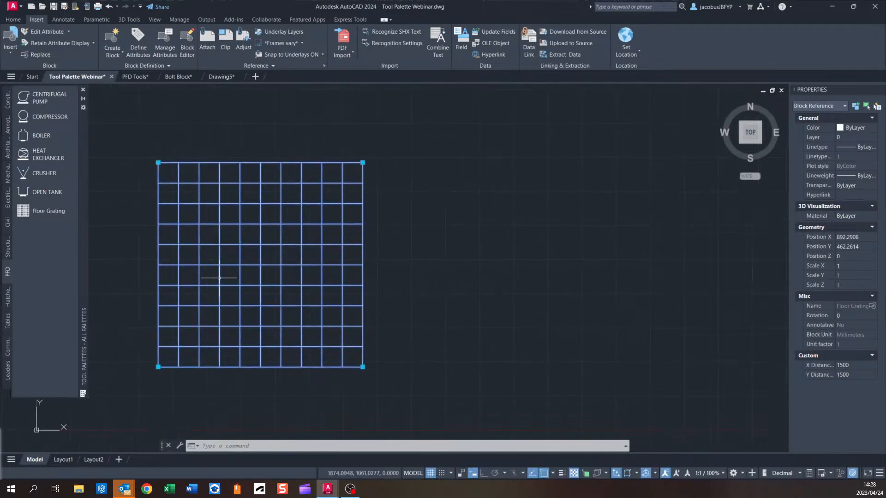
pyautogui.click(40, 212)
pyautogui.moveTo(429, 222); pyautogui.dragTo(380, 273, button='middle')
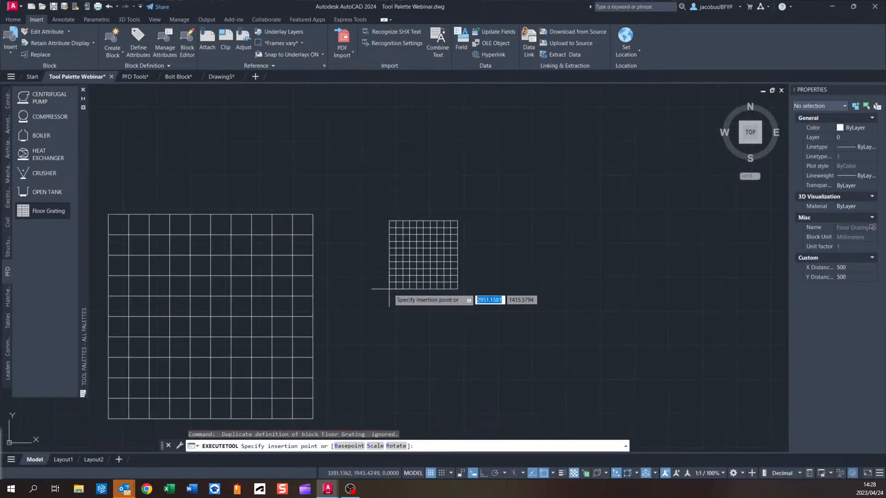
pyautogui.moveTo(493, 312); pyautogui.dragTo(417, 253, button='middle')
pyautogui.click(370, 180)
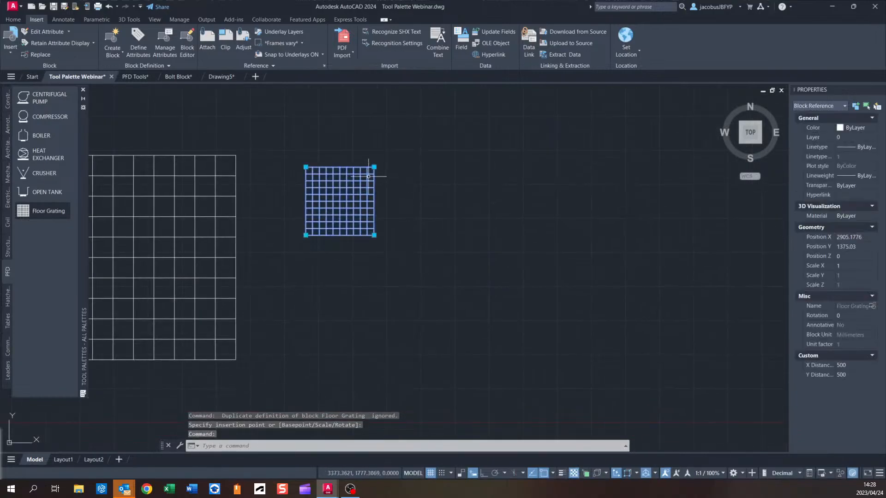
# Stretch the new grating with its corner grip to 1500 by 1000.
pyautogui.click(375, 167)
pyautogui.moveTo(480, 141); pyautogui.dragTo(425, 215, button='middle')
pyautogui.scroll(2, 394, 189)
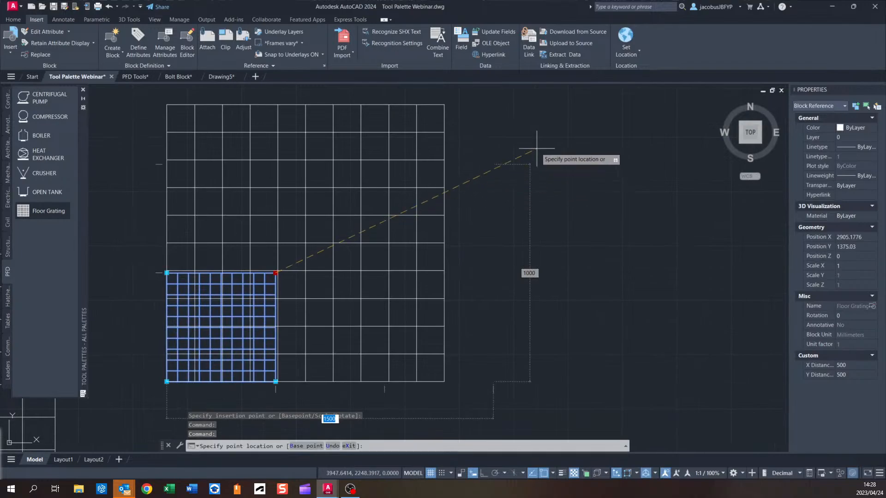
pyautogui.click(489, 164)
pyautogui.scroll(-4, 373, 296)
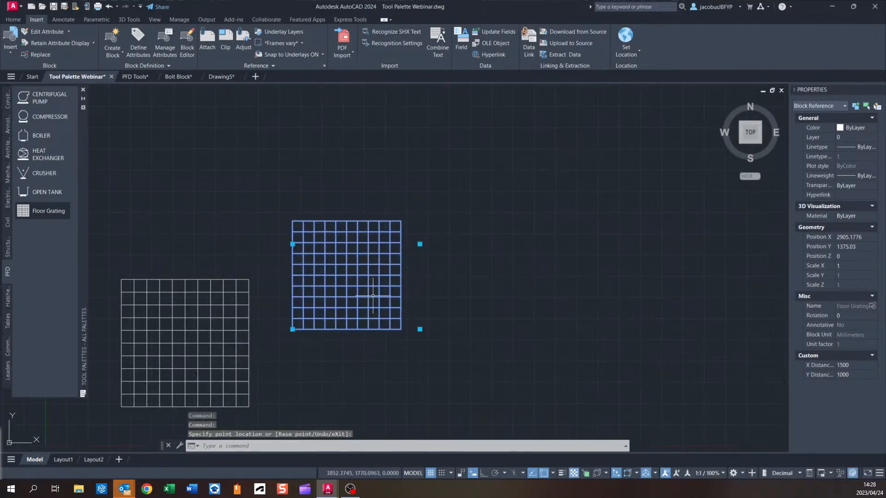
# Delete the newly inserted grating.
pyautogui.moveTo(373, 295); pyautogui.dragTo(387, 284, button='middle')
pyautogui.moveTo(272, 231); pyautogui.dragTo(366, 188, button='middle')
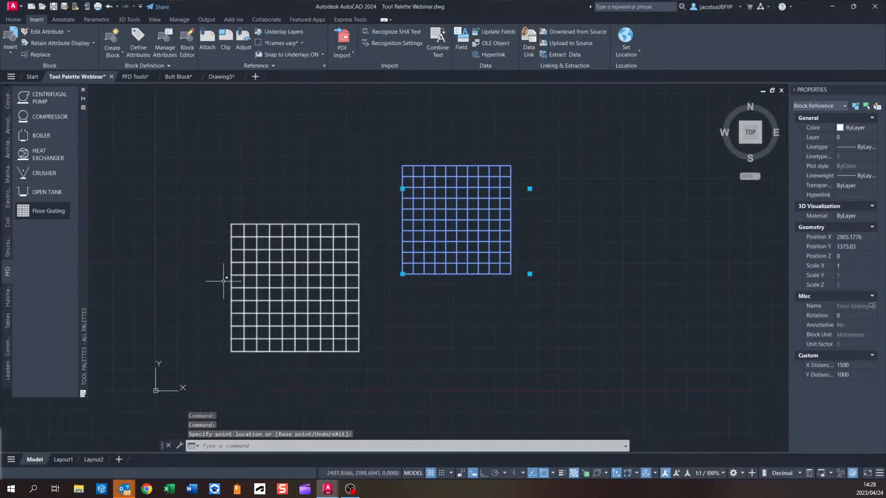
pyautogui.press('Delete')
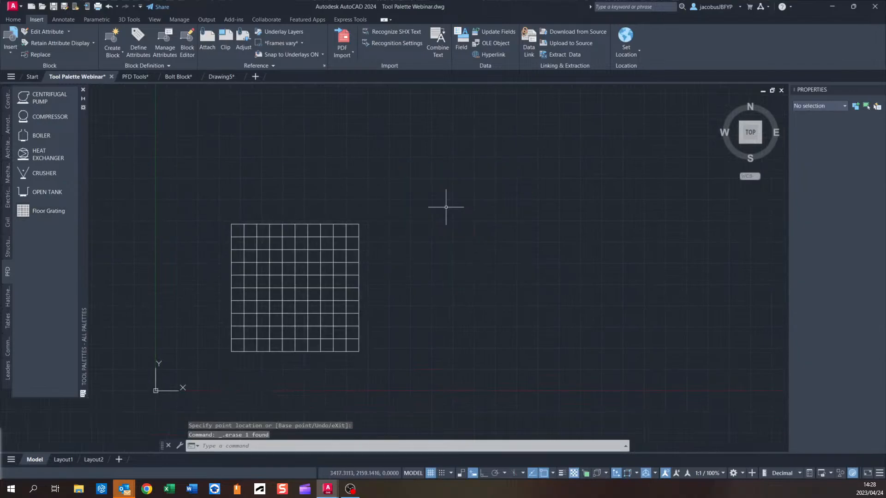
# Delete the remaining floor grating from the drawing.
pyautogui.click(346, 225)
pyautogui.press('Delete')
pyautogui.moveTo(364, 222); pyautogui.dragTo(401, 239, button='middle')
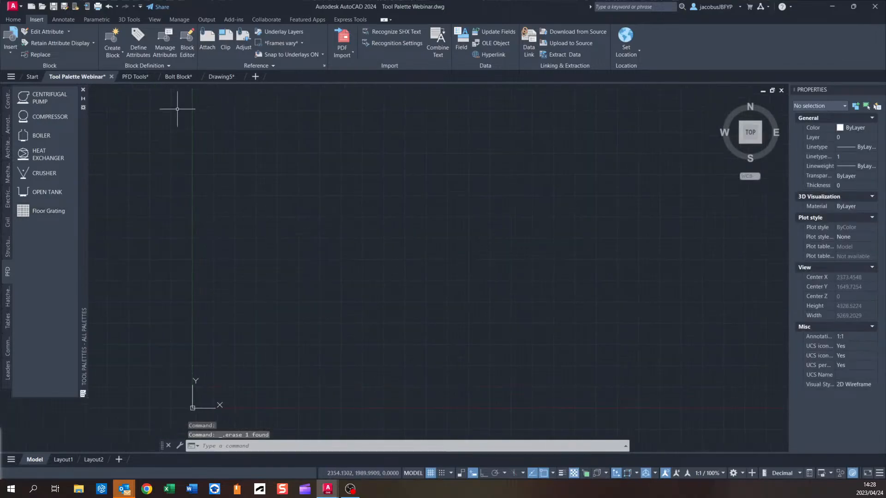
# Switch to the Bolt Block drawing and close the Block Editor, saving the changes.
pyautogui.click(180, 77)
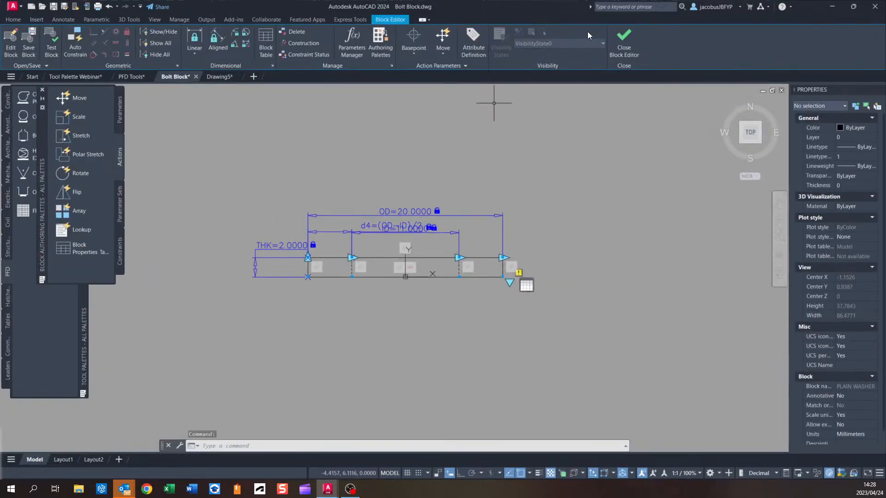
pyautogui.click(623, 38)
pyautogui.click(431, 235)
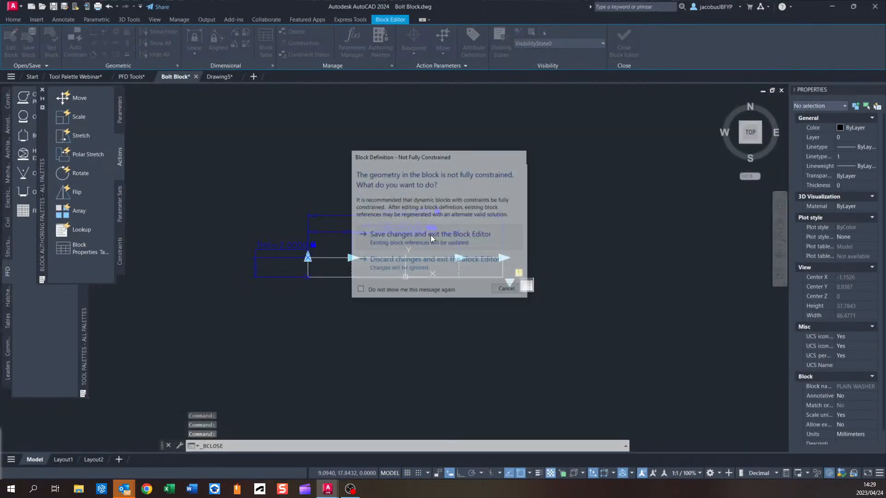
# Create a block named Hexagon Bolt - Metric from the bolt geometry, with its base point where the head meets the shank.
pyautogui.scroll(-3, 360, 220)
pyautogui.scroll(3, 313, 190)
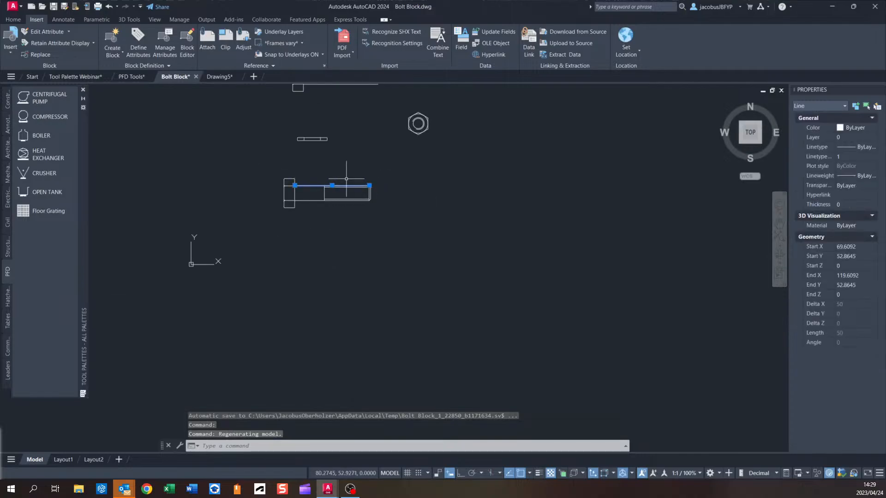
pyautogui.press('Escape')
pyautogui.moveTo(331, 178); pyautogui.dragTo(335, 178, button='middle')
pyautogui.scroll(4, 335, 178)
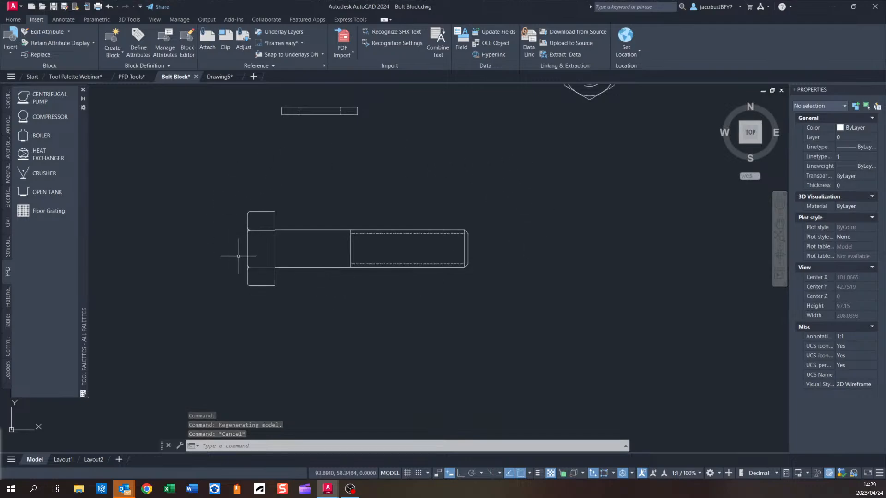
pyautogui.click(519, 164)
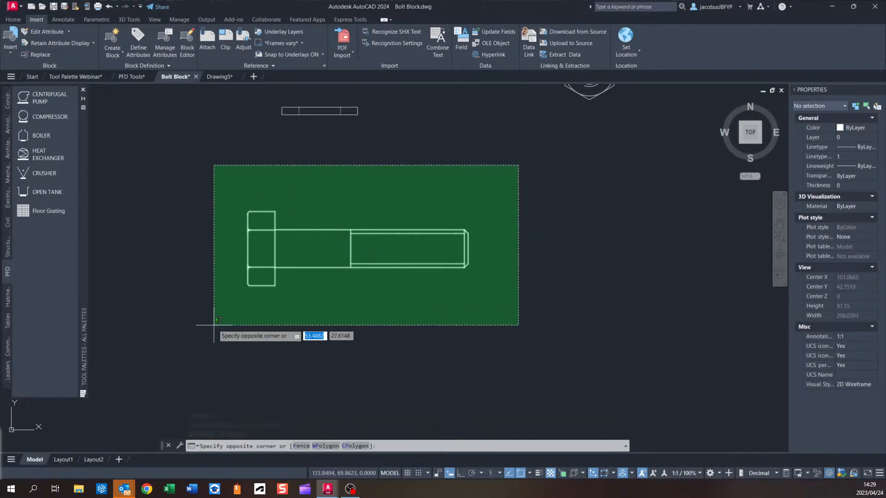
pyautogui.click(214, 325)
pyautogui.moveTo(303, 199)
pyautogui.mouseDown(button='middle')
pyautogui.moveTo(255, 199)
pyautogui.moveTo(386, 193)
pyautogui.mouseUp(button='middle')
pyautogui.scroll(2, 253, 196)
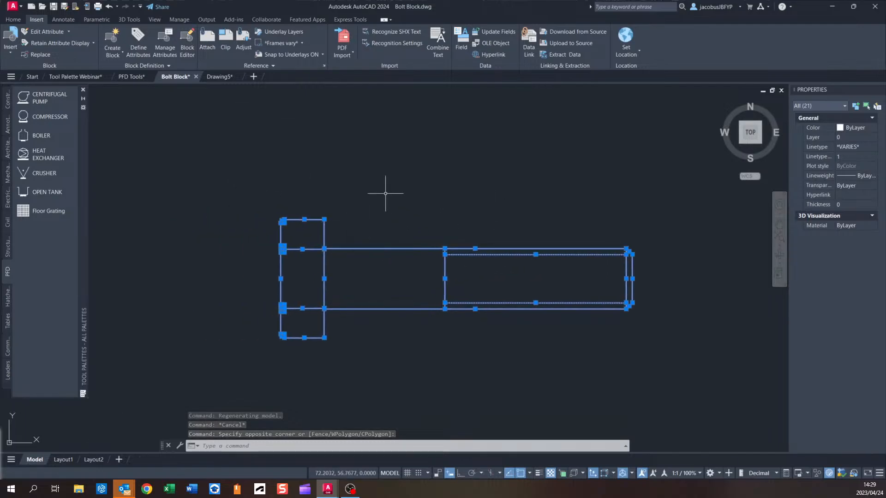
pyautogui.scroll(-2, 334, 208)
pyautogui.moveTo(333, 208); pyautogui.dragTo(277, 210, button='middle')
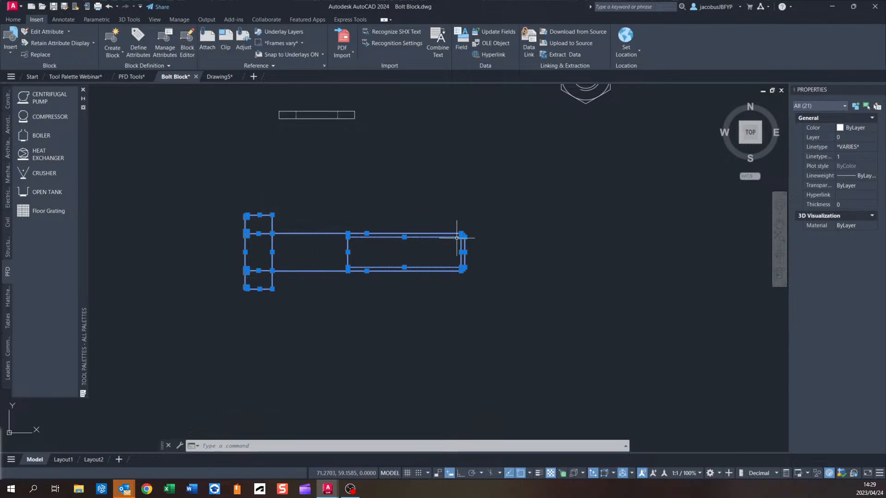
pyautogui.scroll(2, 424, 214)
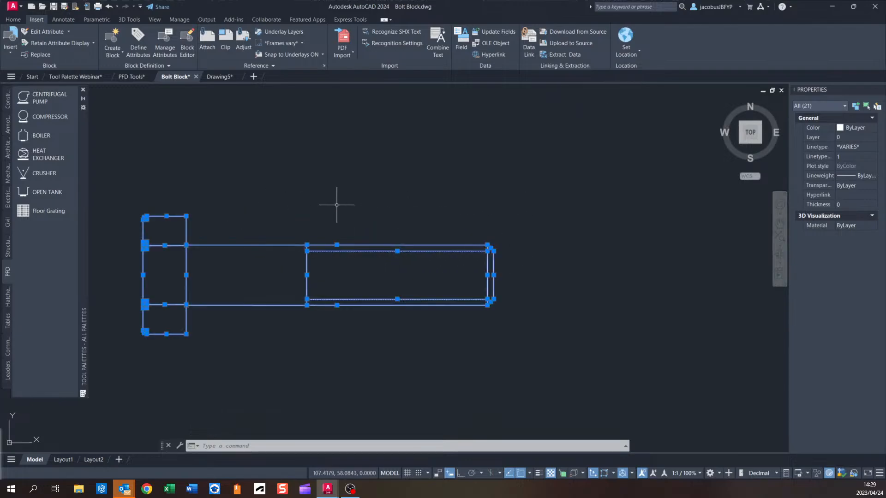
pyautogui.click(112, 37)
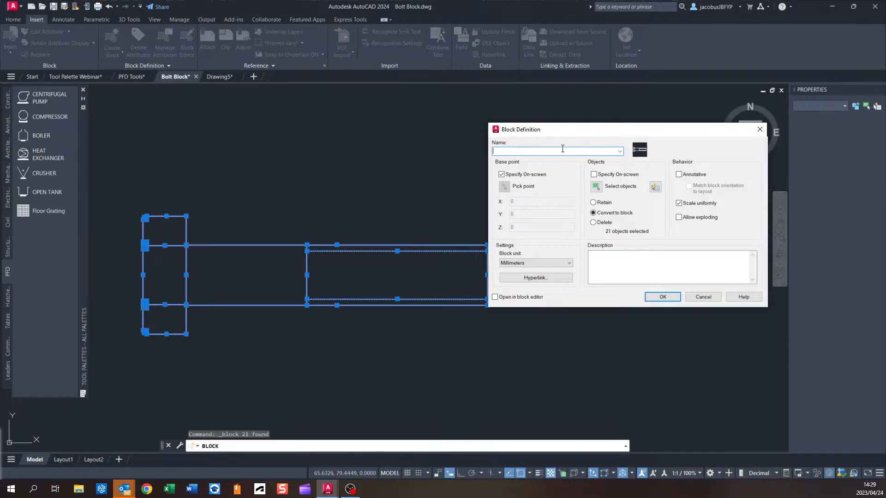
pyautogui.write('Hexagon Bolt - Metric')
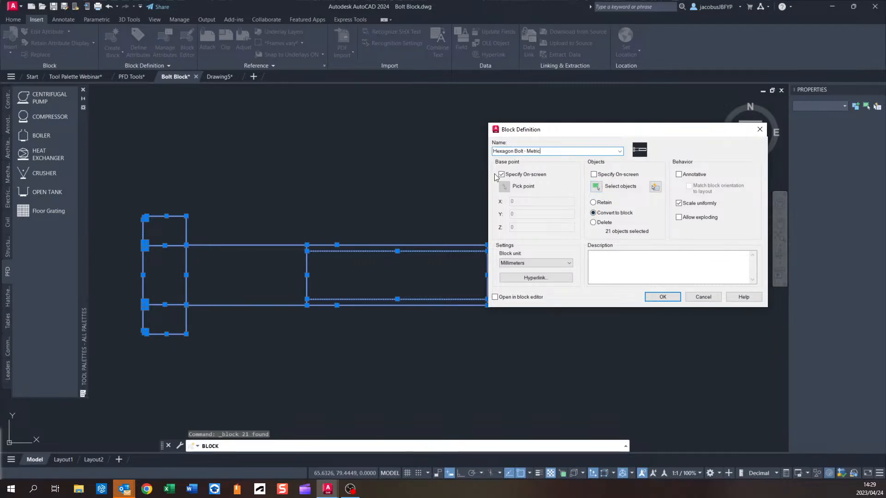
pyautogui.click(662, 296)
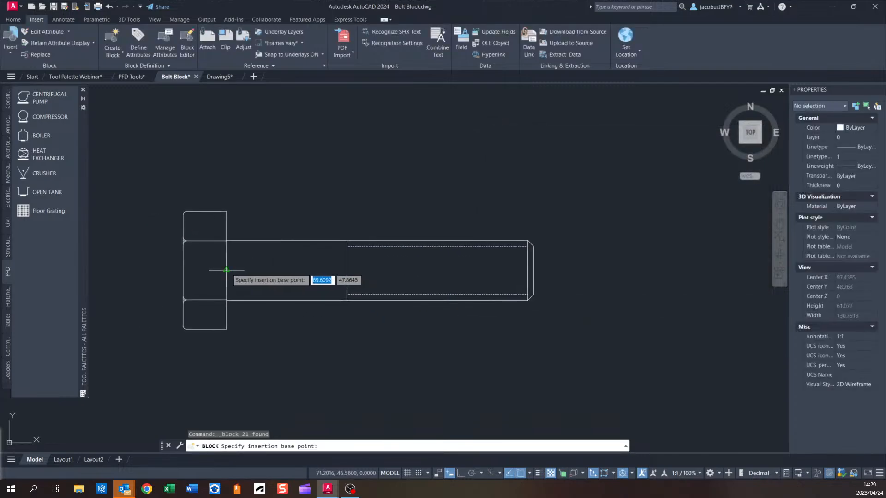
pyautogui.click(226, 270)
pyautogui.moveTo(231, 263)
pyautogui.mouseDown(button='middle')
pyautogui.moveTo(311, 263)
pyautogui.moveTo(359, 221)
pyautogui.mouseUp(button='middle')
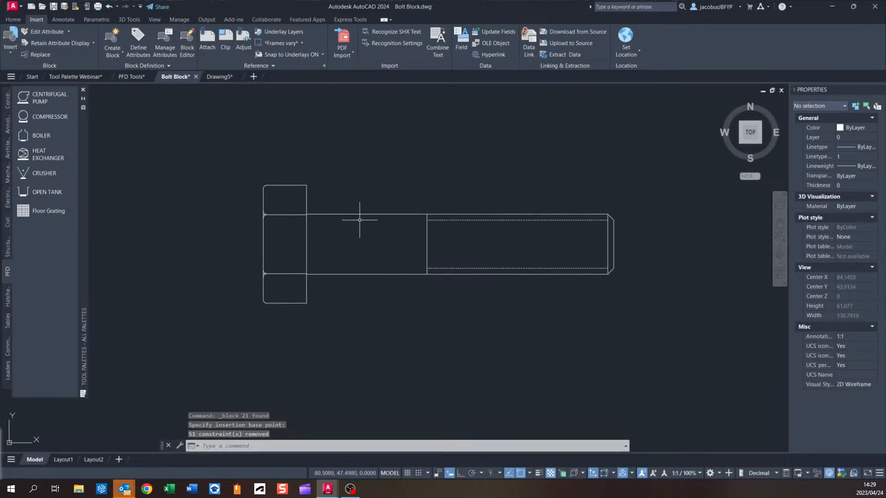
# Open the Hexagon Bolt - Metric block in the Block Editor.
pyautogui.click(369, 215)
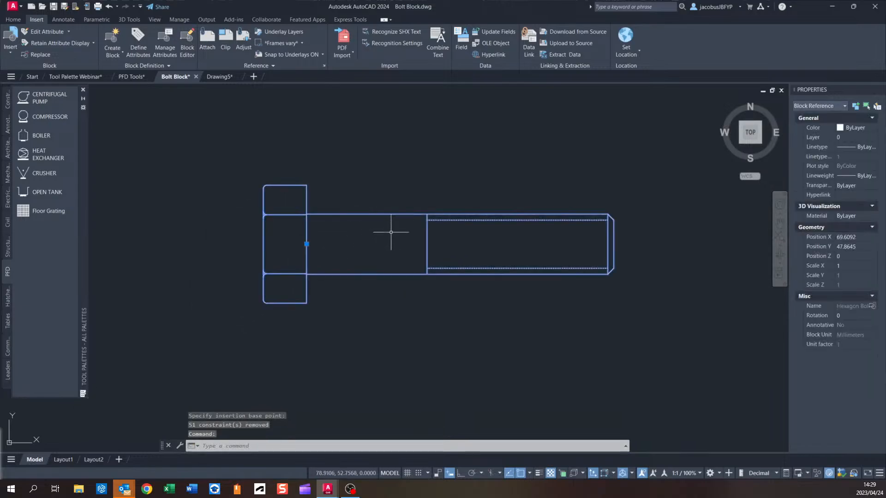
pyautogui.click(187, 44)
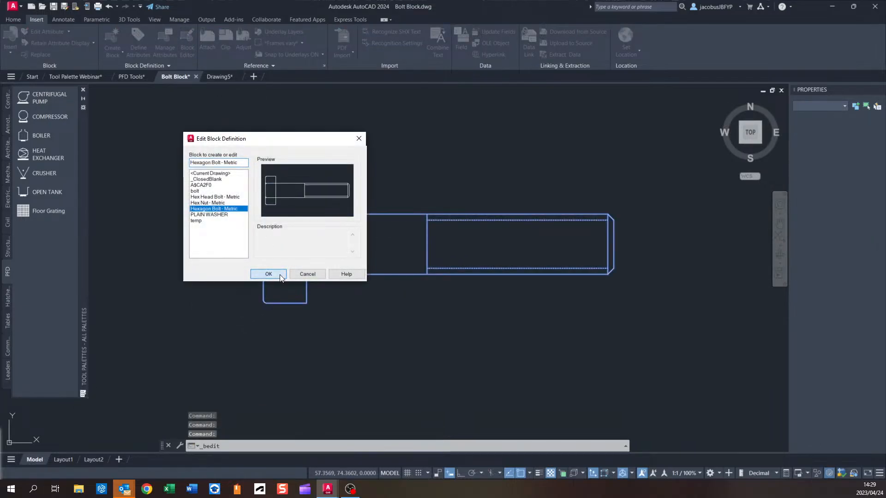
pyautogui.click(268, 274)
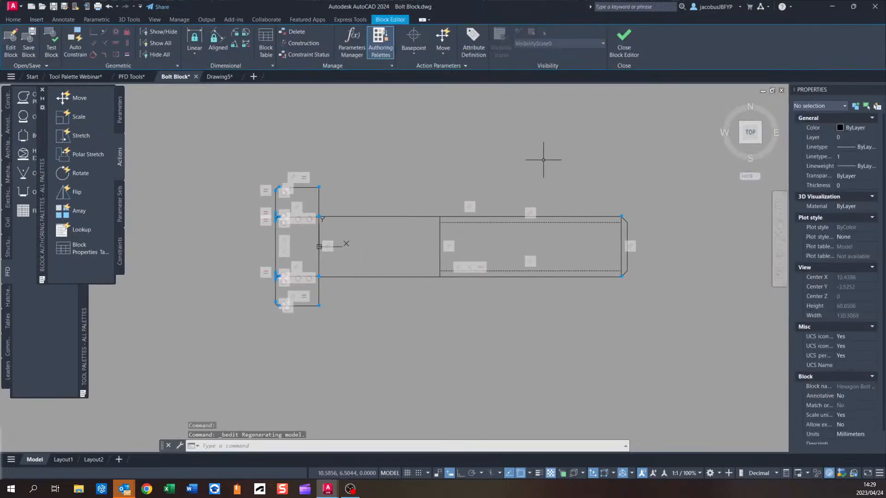
pyautogui.moveTo(480, 299); pyautogui.dragTo(424, 269, button='middle')
pyautogui.moveTo(286, 160); pyautogui.dragTo(346, 169, button='middle')
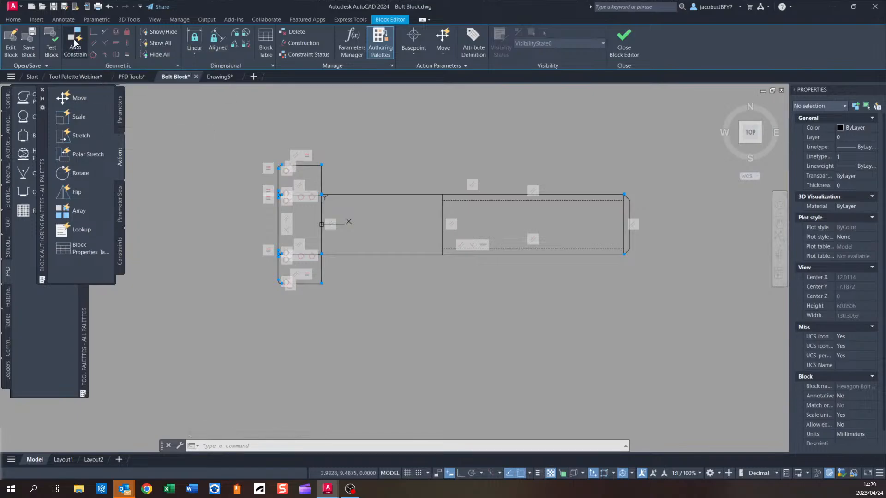
# Auto-constrain all of the bolt's geometry in the Block Editor.
pyautogui.click(75, 45)
pyautogui.click(678, 115)
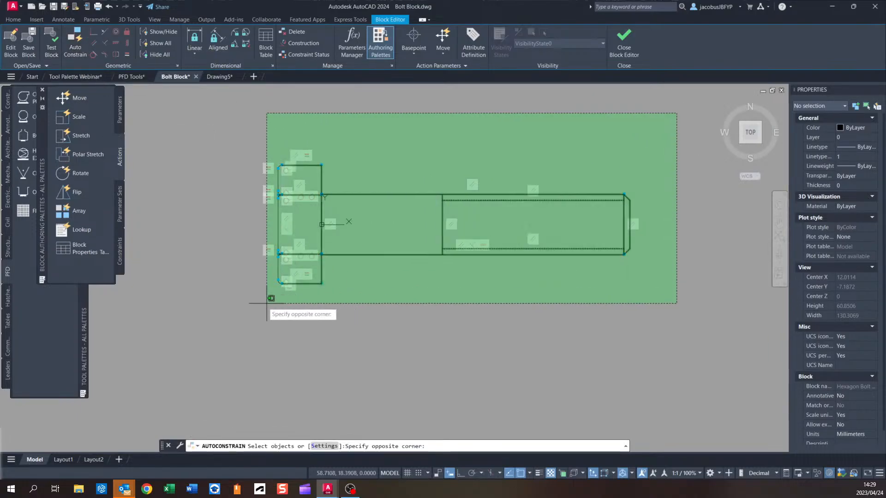
pyautogui.click(269, 297)
pyautogui.press('Return')
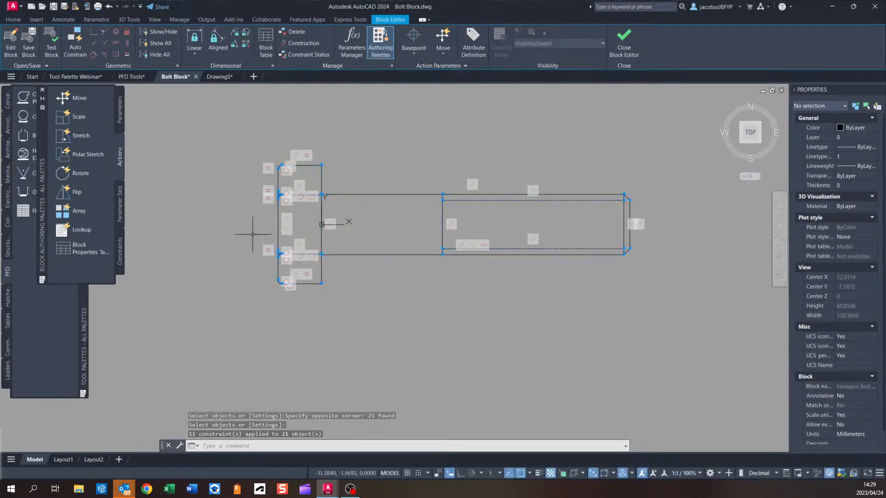
pyautogui.moveTo(500, 235); pyautogui.dragTo(462, 245, button='middle')
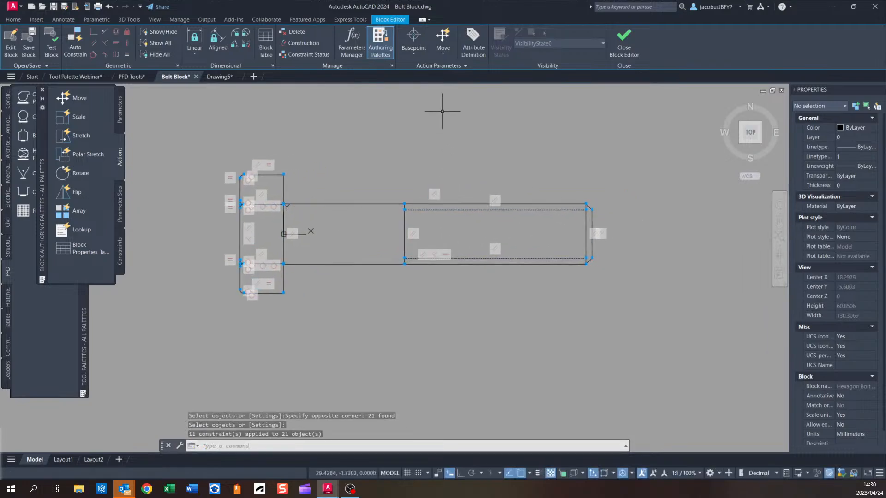
pyautogui.moveTo(395, 190); pyautogui.dragTo(365, 212, button='middle')
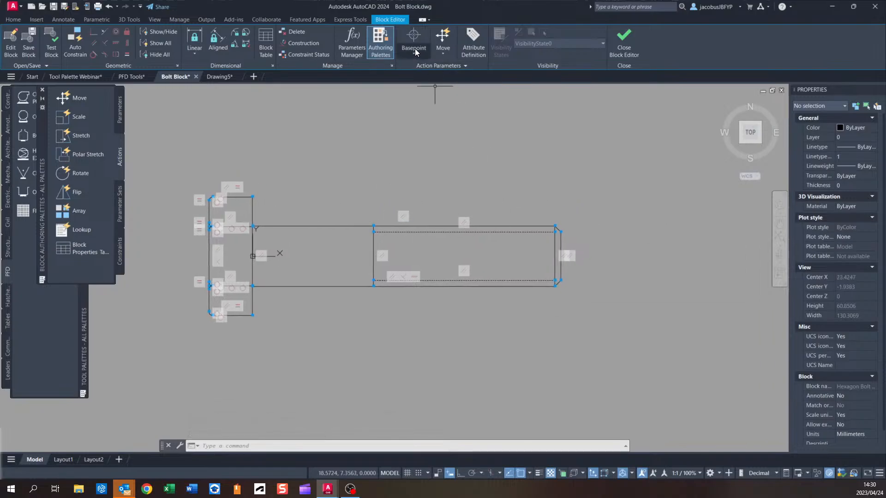
# Add a linear parameter Distance1 from the head face to the bolt tip with one grip.
pyautogui.click(415, 54)
pyautogui.click(420, 95)
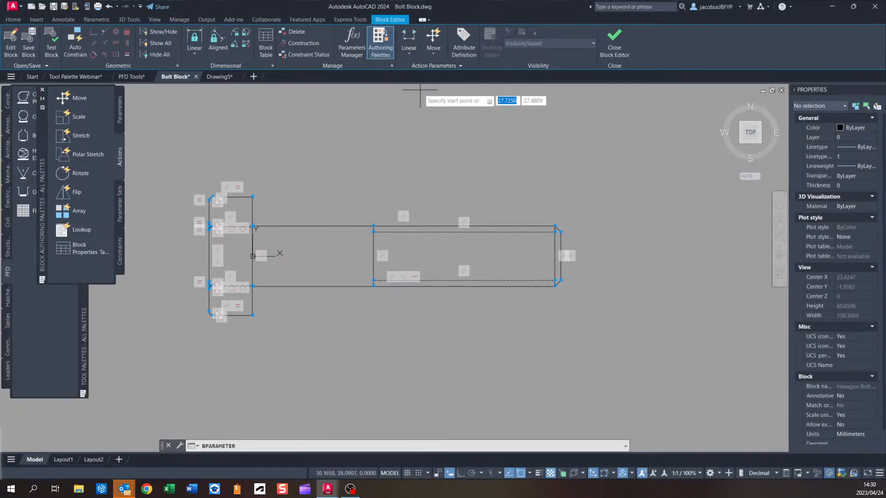
pyautogui.click(252, 256)
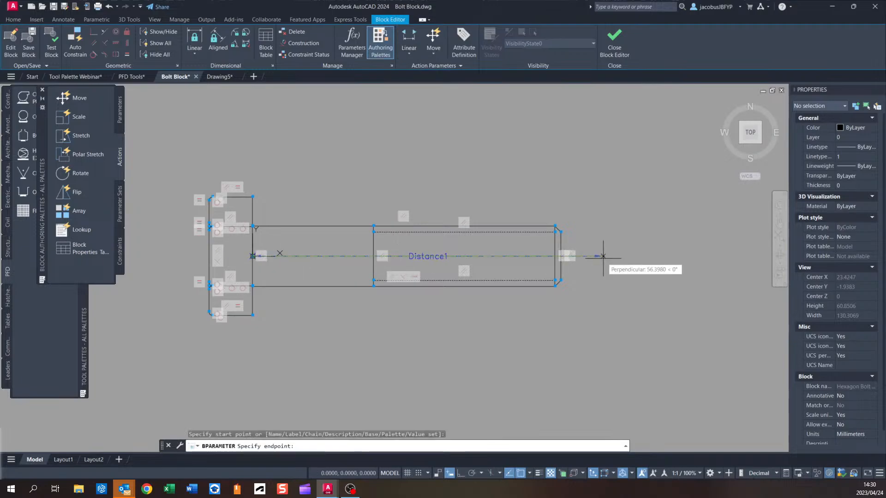
pyautogui.click(561, 256)
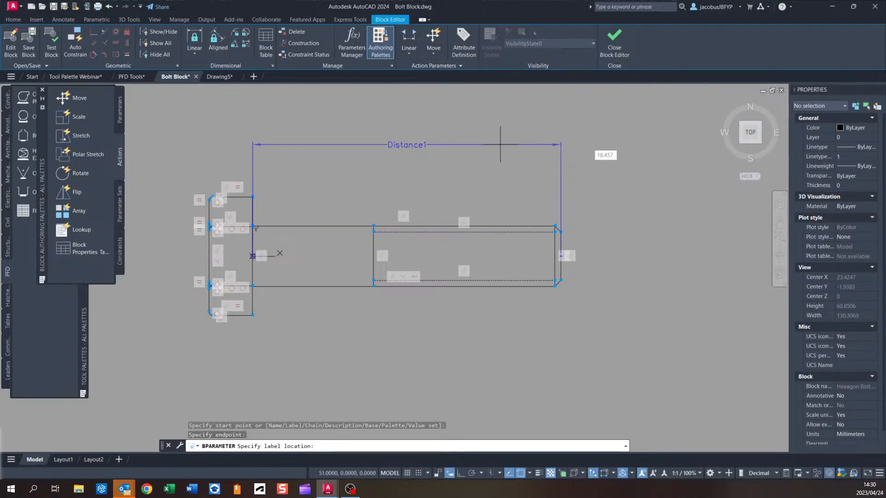
pyautogui.click(502, 144)
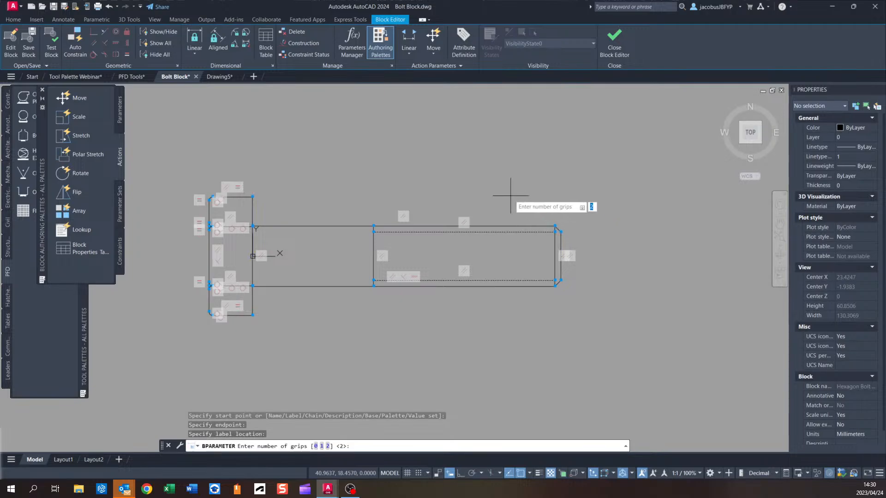
pyautogui.write('1')
pyautogui.press('Return')
pyautogui.scroll(4, 573, 268)
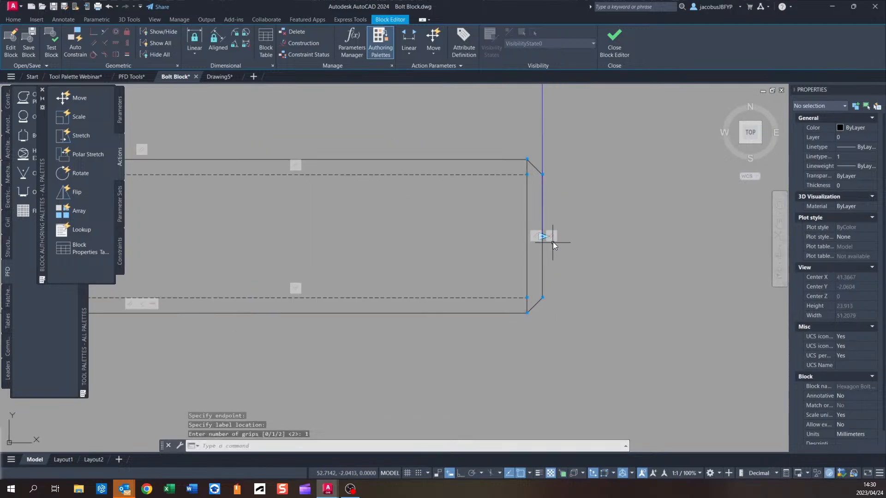
pyautogui.scroll(-4, 539, 240)
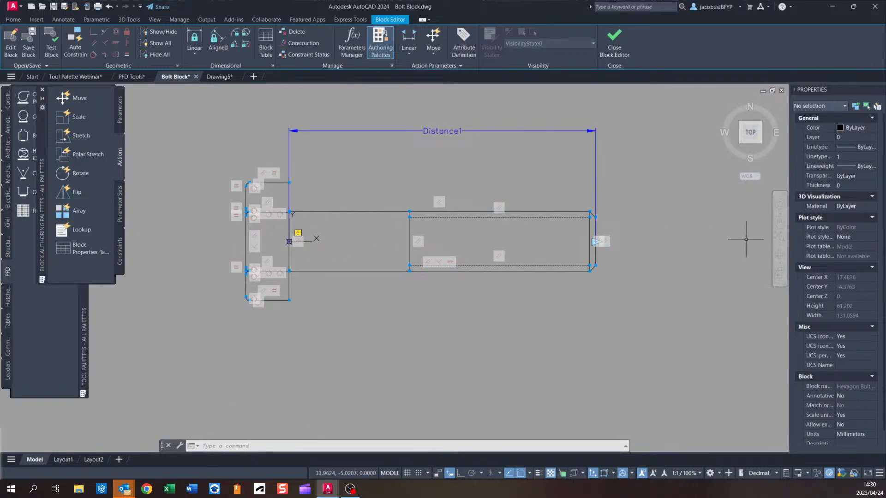
pyautogui.scroll(2, 650, 254)
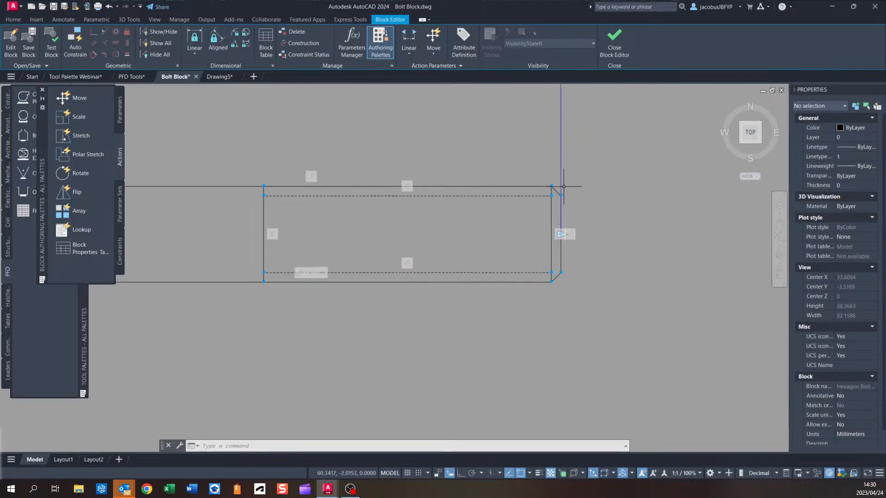
pyautogui.scroll(-2, 567, 253)
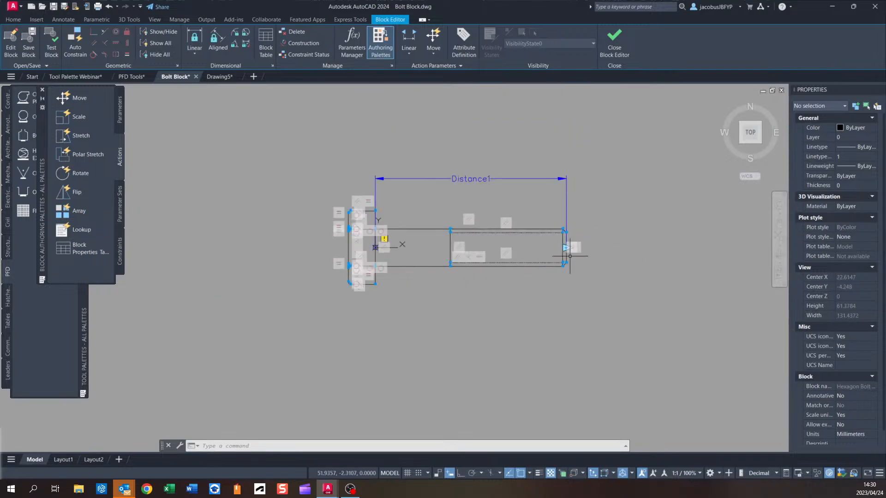
pyautogui.moveTo(595, 255); pyautogui.dragTo(583, 257, button='middle')
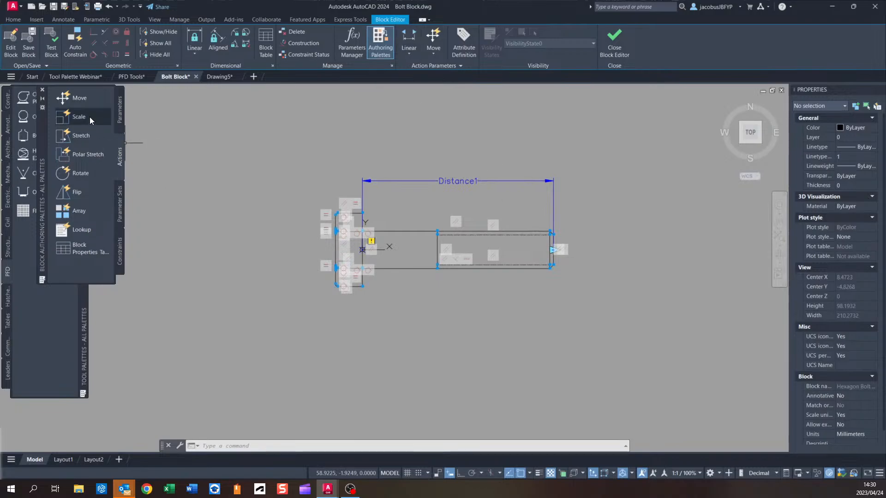
# Add a Stretch action to Distance1 at the bolt tip, framing the shank end and selecting the shank geometry.
pyautogui.click(88, 137)
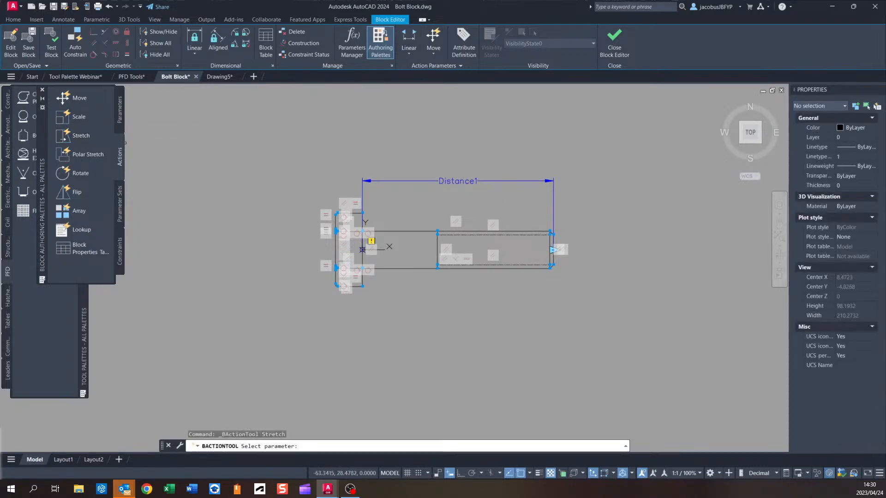
pyautogui.click(443, 181)
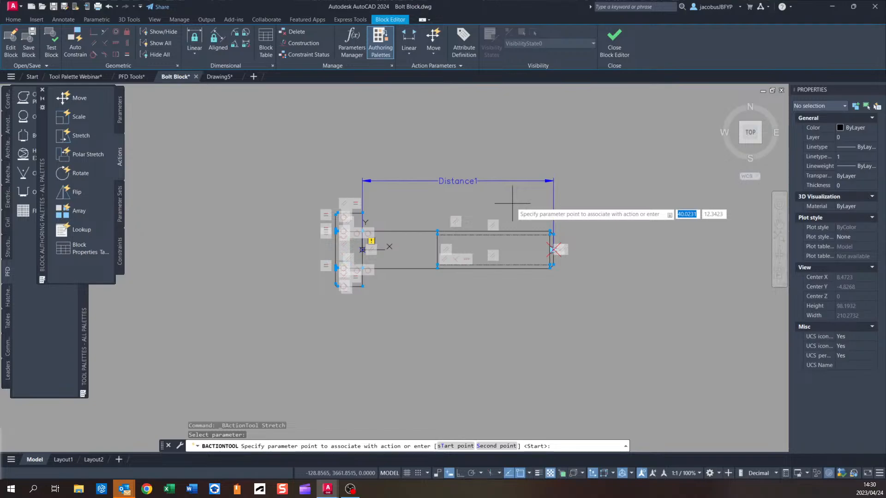
pyautogui.scroll(4, 556, 247)
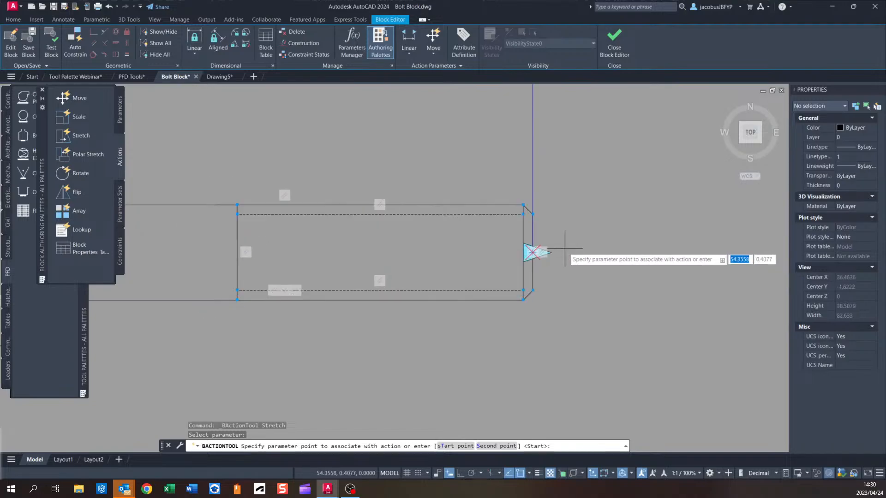
pyautogui.click(533, 252)
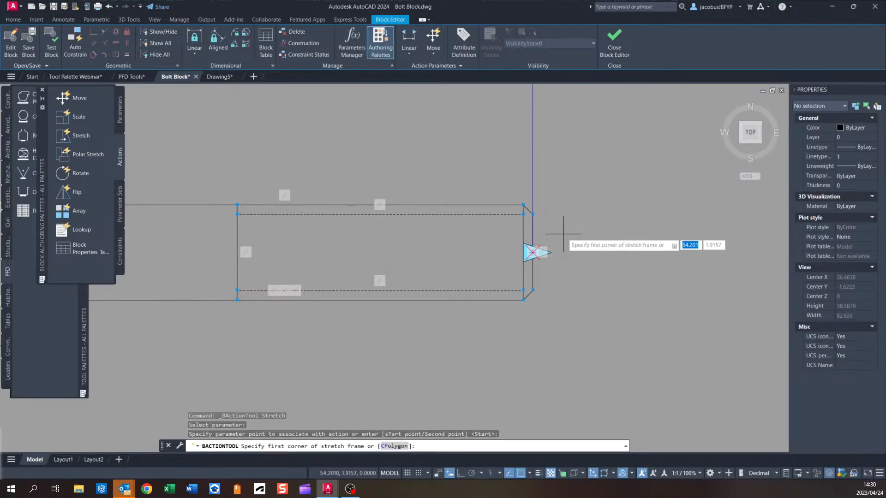
pyautogui.scroll(-2, 563, 234)
pyautogui.click(571, 206)
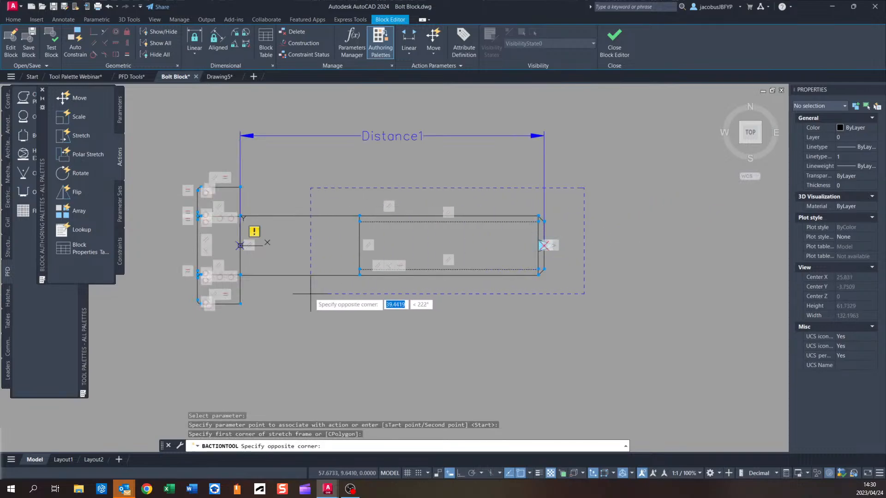
pyautogui.scroll(2, 286, 293)
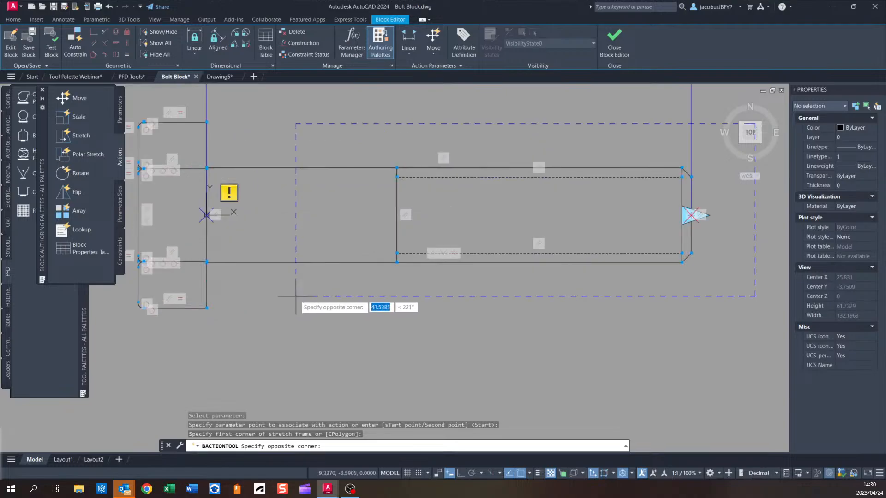
pyautogui.scroll(-2, 292, 293)
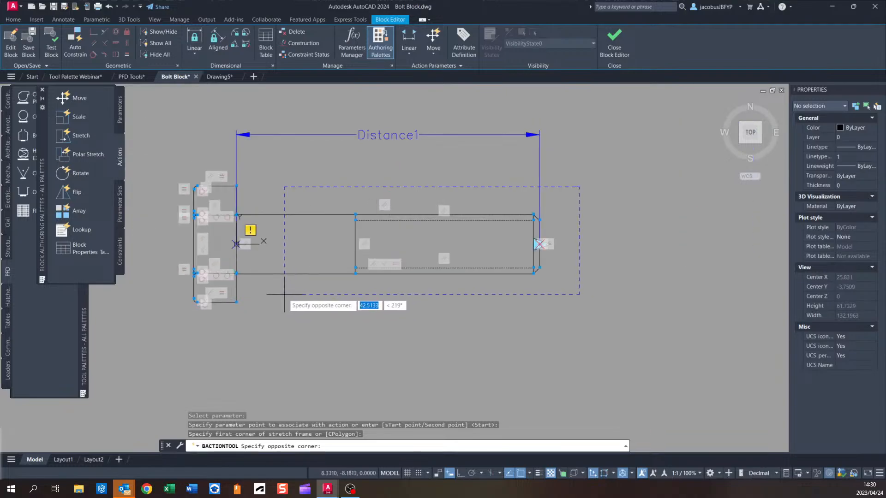
pyautogui.click(284, 294)
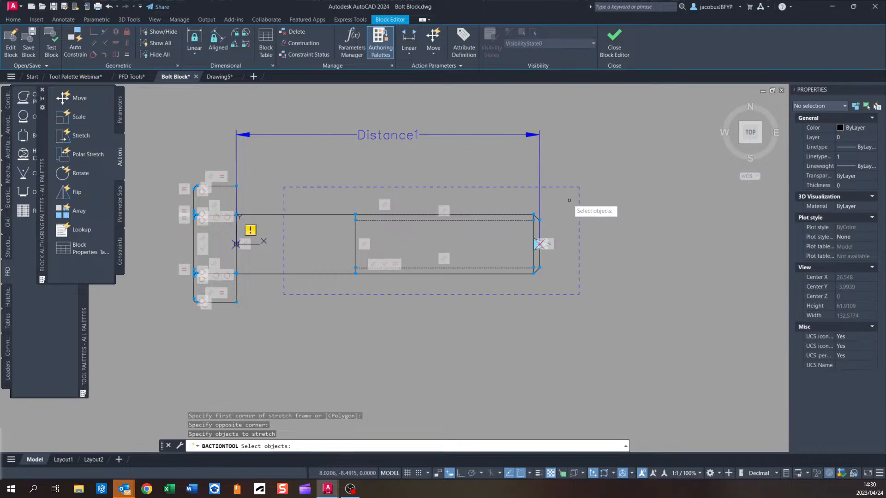
pyautogui.click(569, 200)
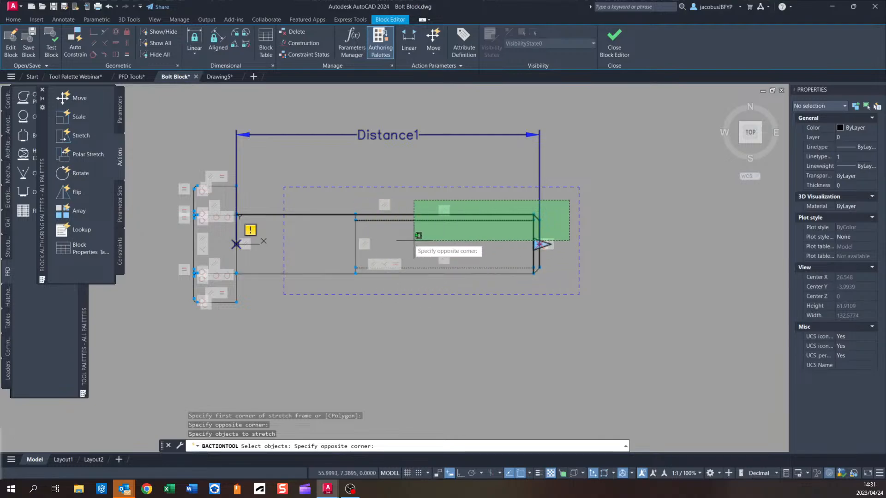
pyautogui.click(308, 289)
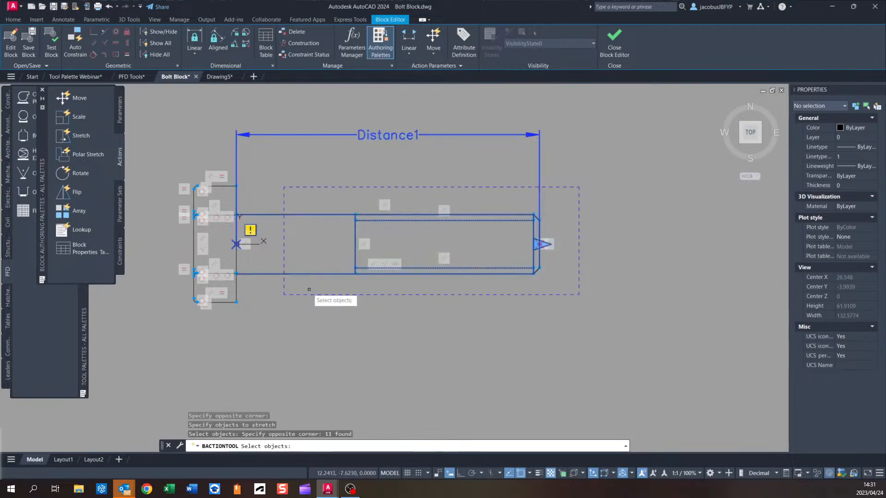
pyautogui.press('Return')
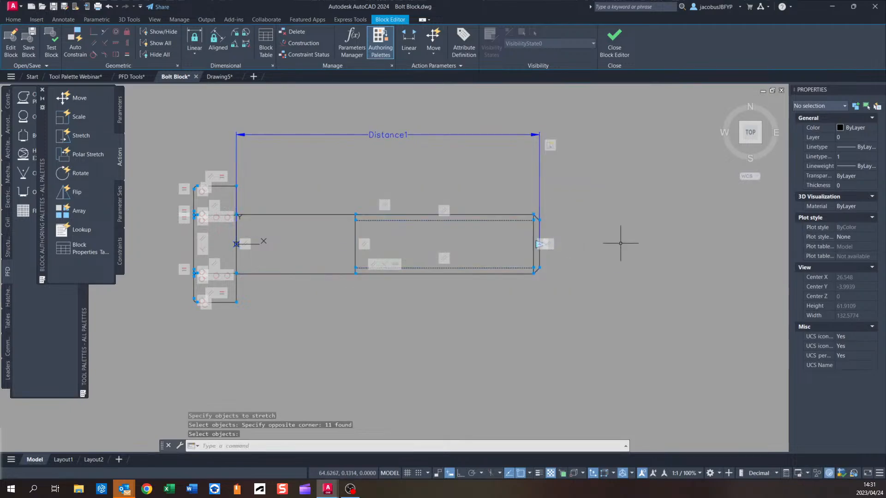
# Set the Distance1 parameter's distance type to List.
pyautogui.click(445, 134)
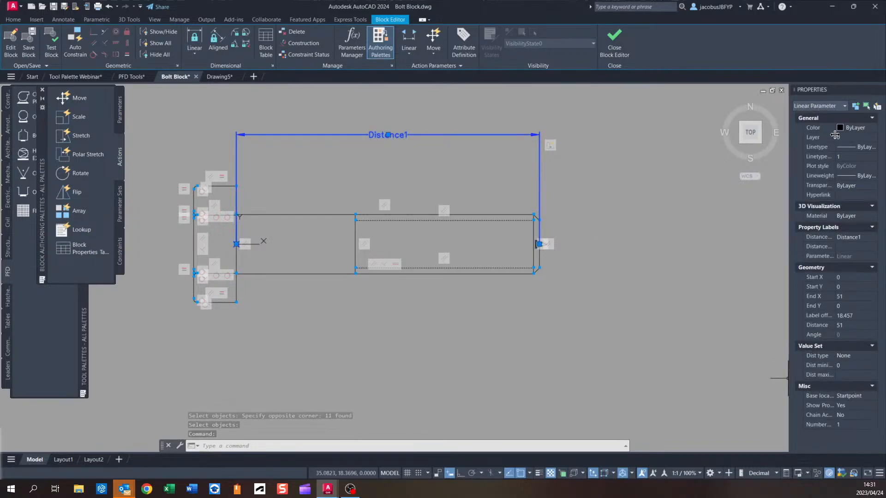
pyautogui.click(868, 358)
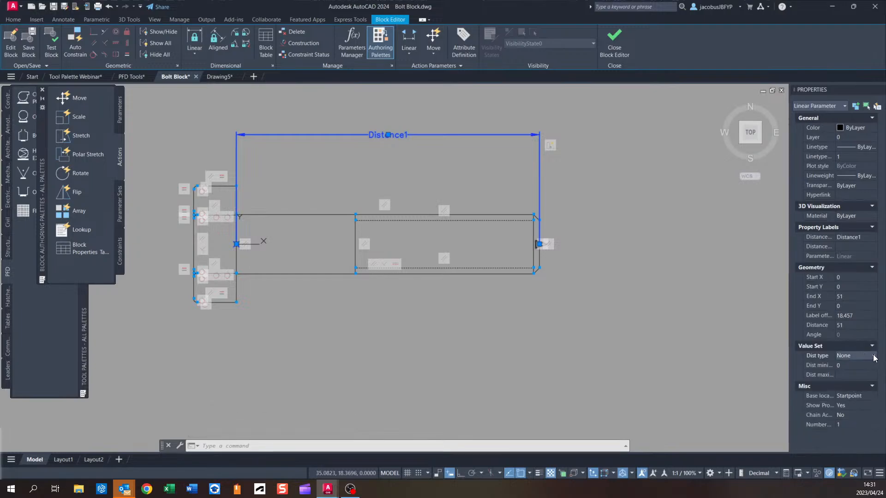
pyautogui.click(874, 358)
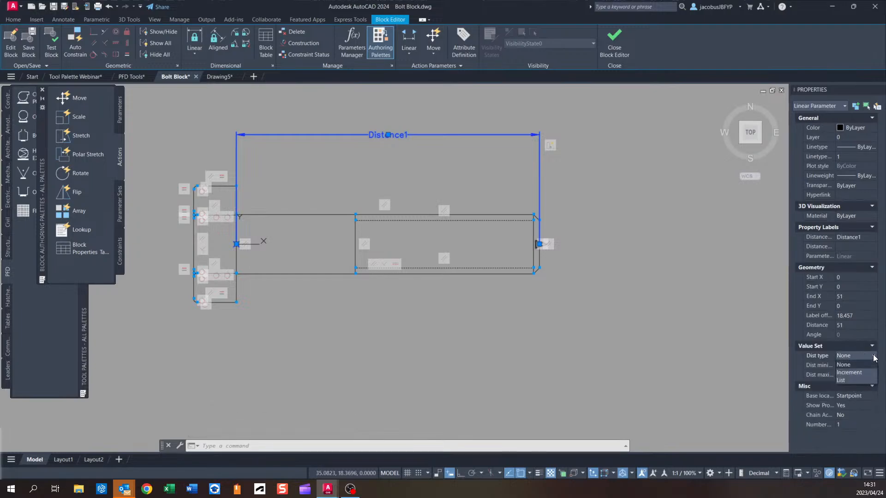
pyautogui.click(860, 381)
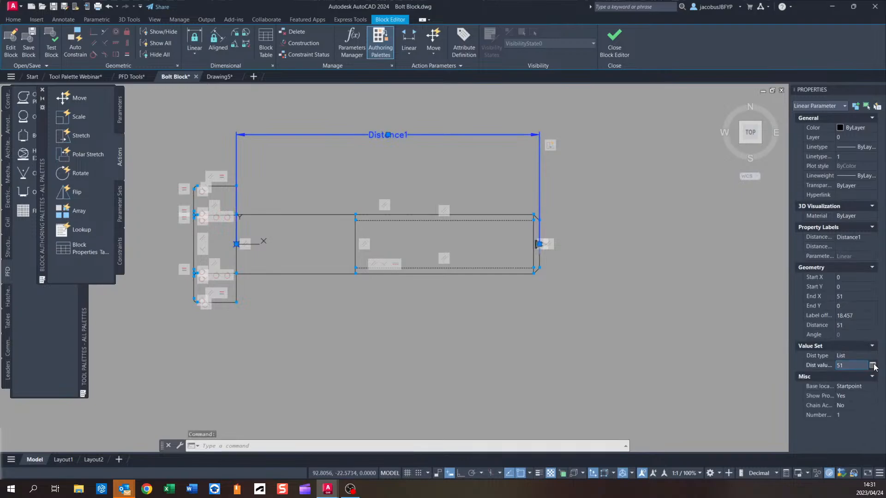
# Add distance values 75, 80, 90 and 105 to Distance1's value list.
pyautogui.click(873, 365)
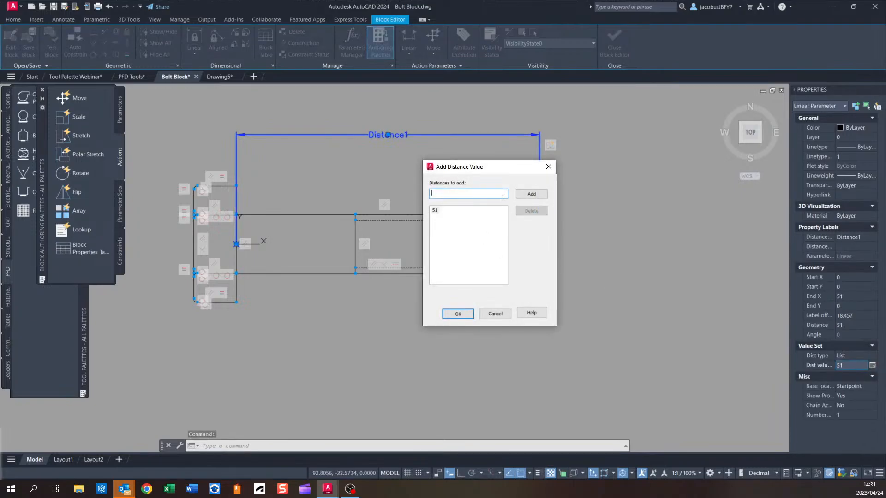
pyautogui.write('75')
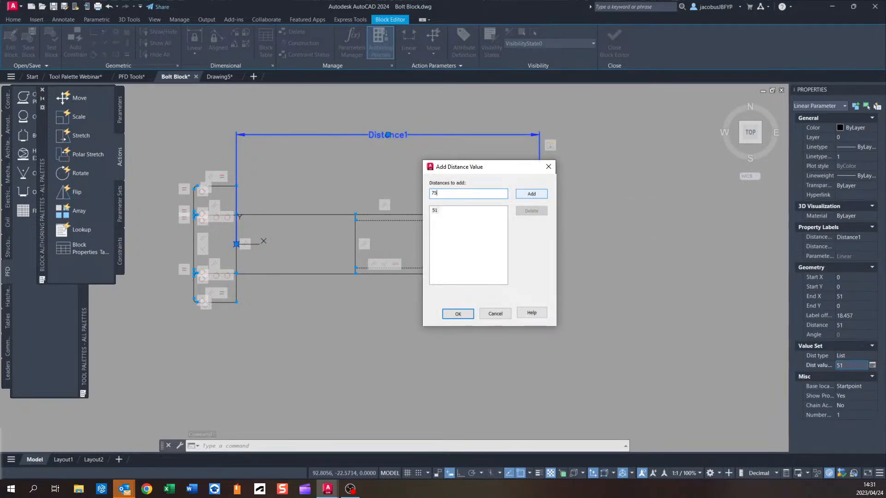
pyautogui.click(532, 195)
pyautogui.write('90')
pyautogui.click(541, 195)
pyautogui.write('98')
pyautogui.click(540, 198)
pyautogui.write('105')
pyautogui.click(539, 193)
pyautogui.click(458, 314)
# Add an alignment parameter at the head-shank base point, aligned perpendicular along the head face.
pyautogui.scroll(-3, 546, 260)
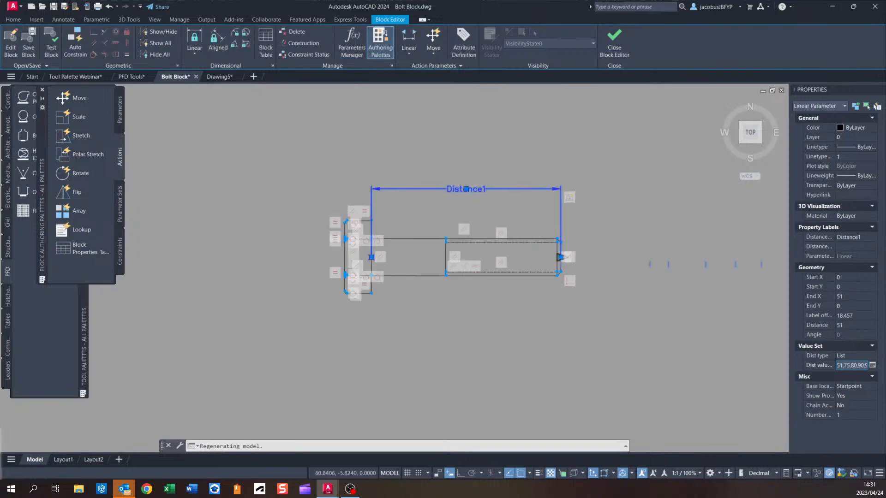
pyautogui.scroll(1, 473, 259)
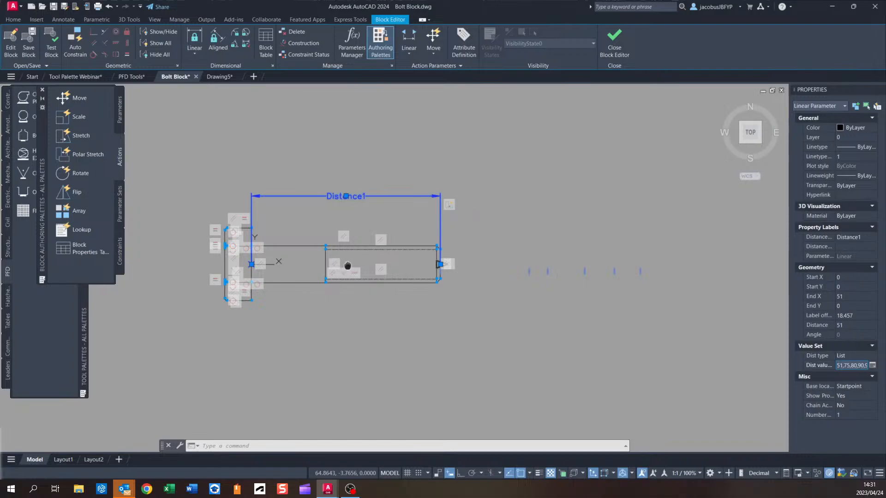
pyautogui.moveTo(348, 266)
pyautogui.mouseDown(button='middle')
pyautogui.moveTo(412, 265)
pyautogui.moveTo(349, 255)
pyautogui.mouseUp(button='middle')
pyautogui.click(121, 115)
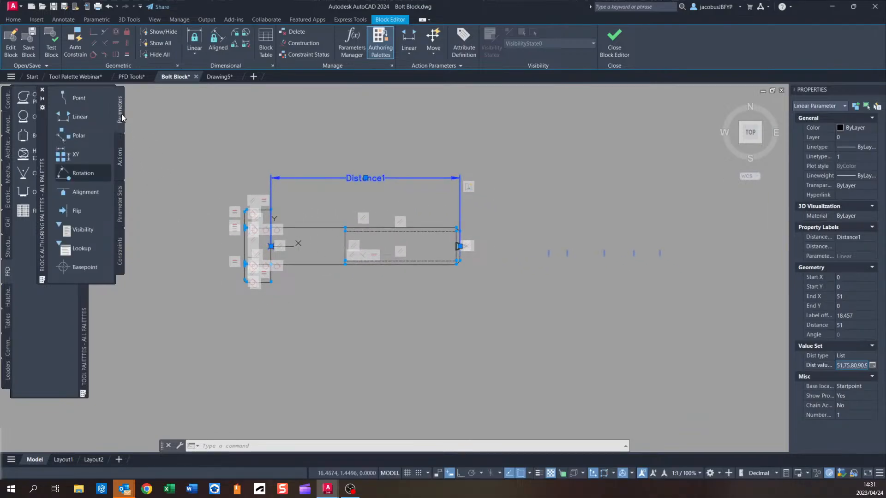
pyautogui.scroll(2, 299, 237)
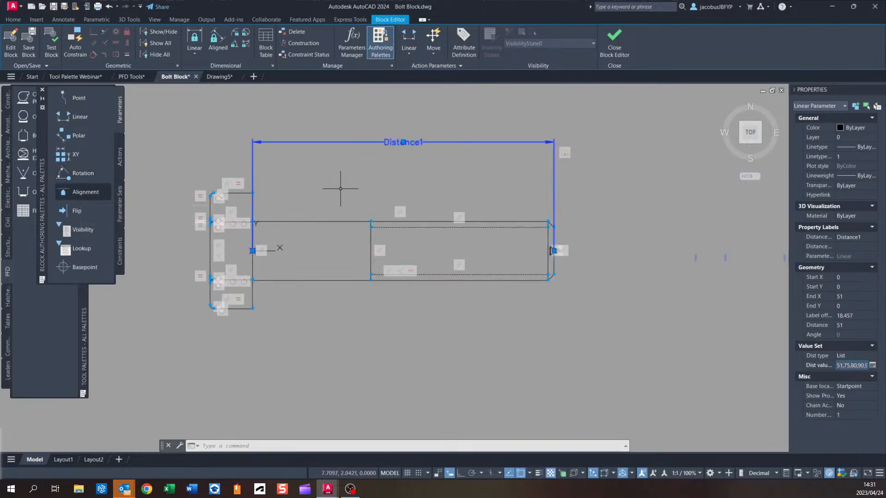
pyautogui.press('Escape')
pyautogui.moveTo(297, 198); pyautogui.dragTo(329, 201, button='middle')
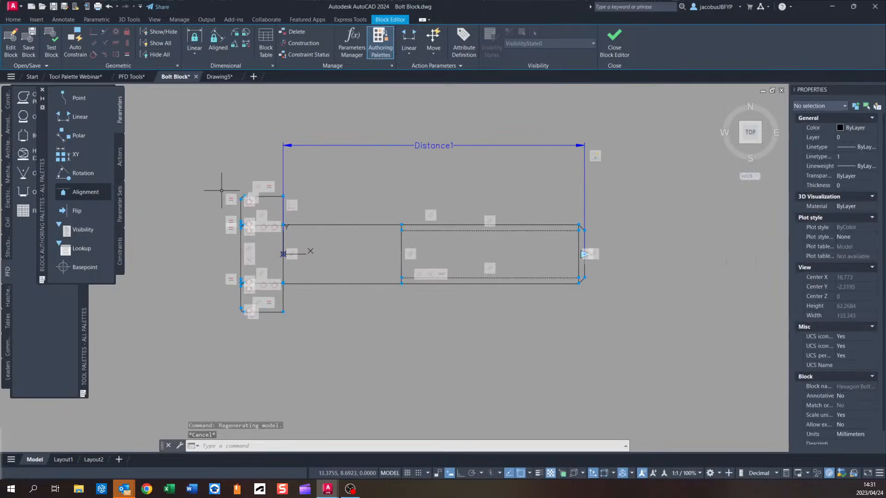
pyautogui.click(85, 194)
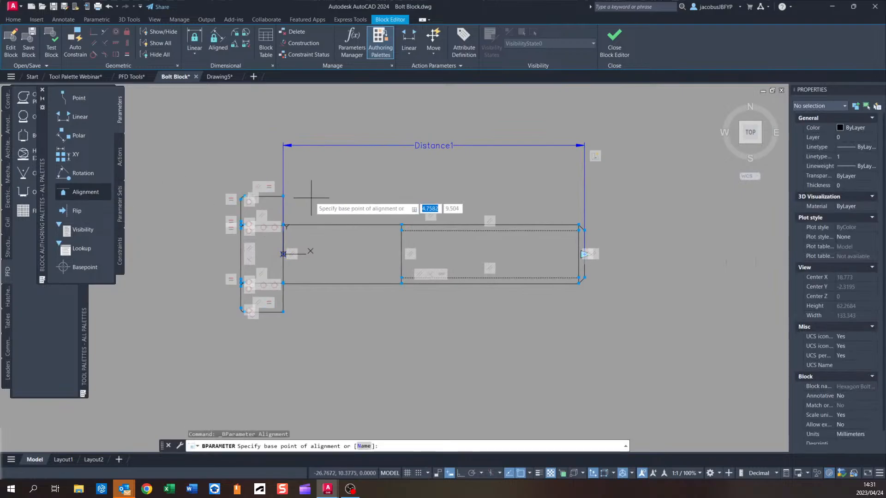
pyautogui.click(284, 254)
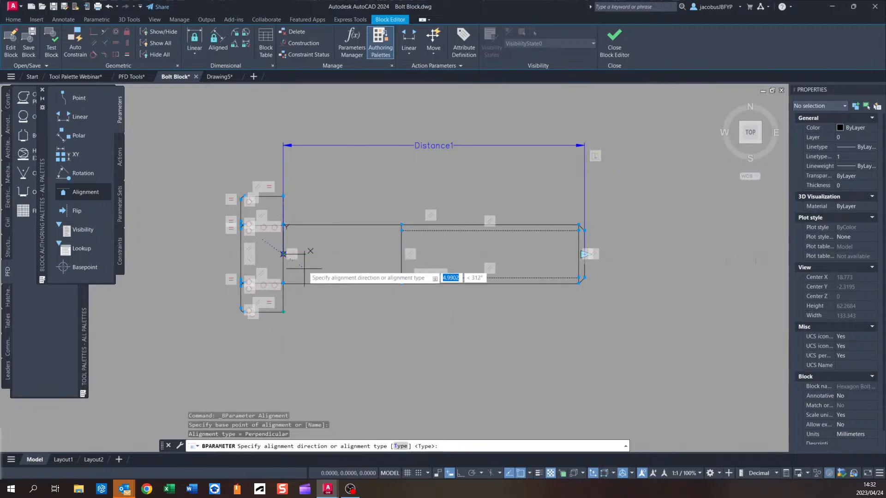
pyautogui.scroll(2, 306, 259)
pyautogui.scroll(2, 308, 256)
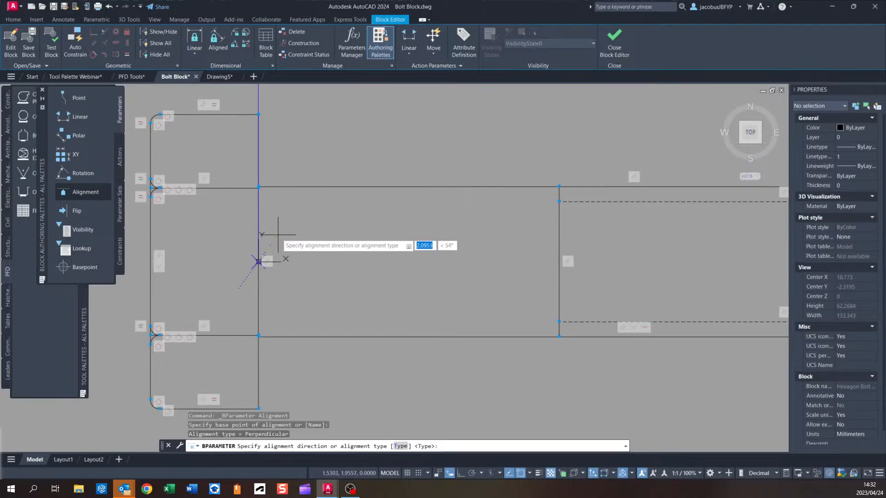
pyautogui.moveTo(306, 306); pyautogui.dragTo(317, 280, button='middle')
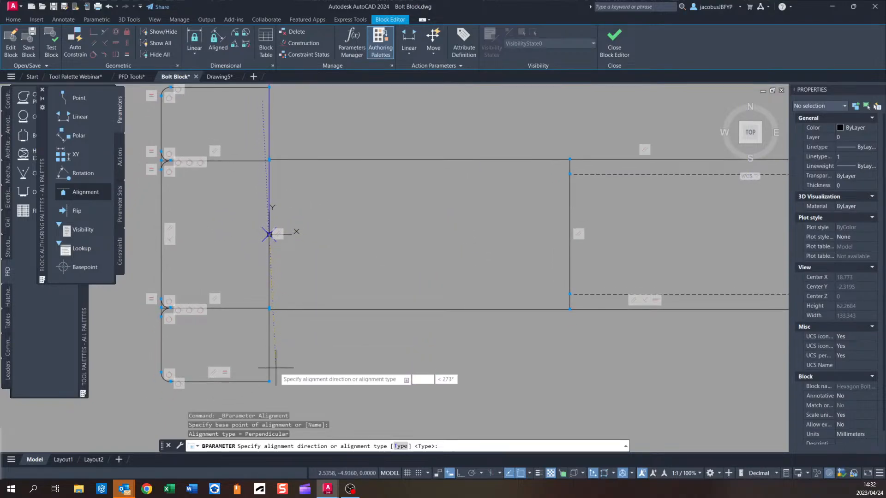
pyautogui.click(270, 382)
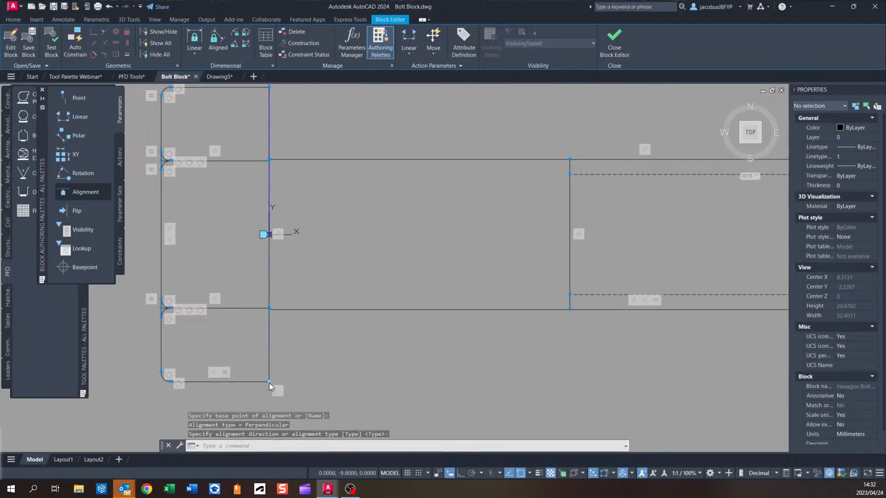
pyautogui.scroll(-3, 365, 231)
pyautogui.moveTo(332, 224); pyautogui.dragTo(315, 268, button='middle')
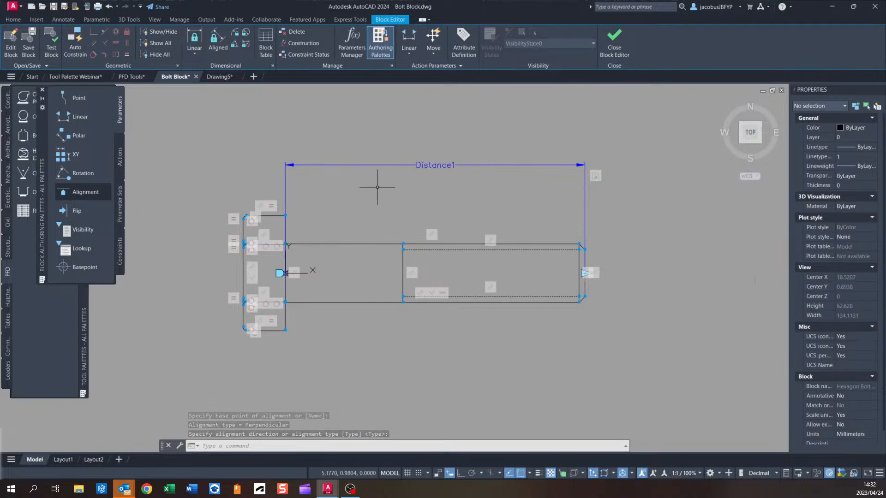
# Close the Block Editor, saving the changes to the block.
pyautogui.click(615, 41)
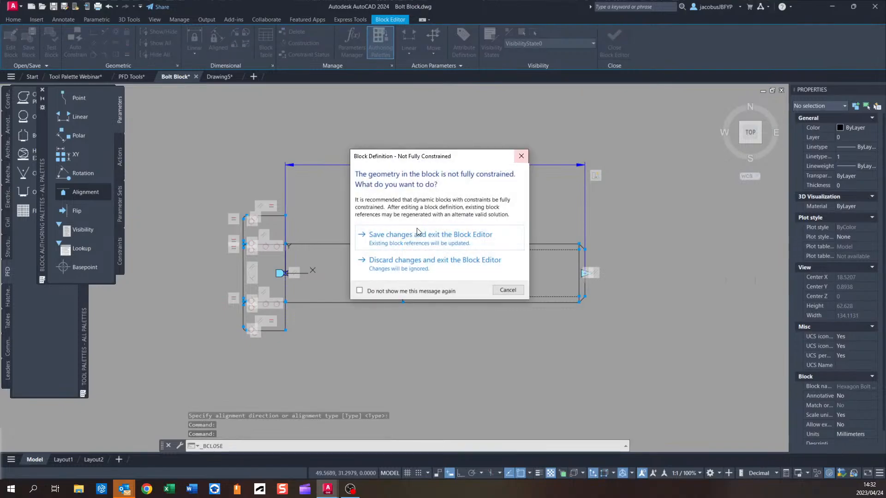
pyautogui.click(399, 242)
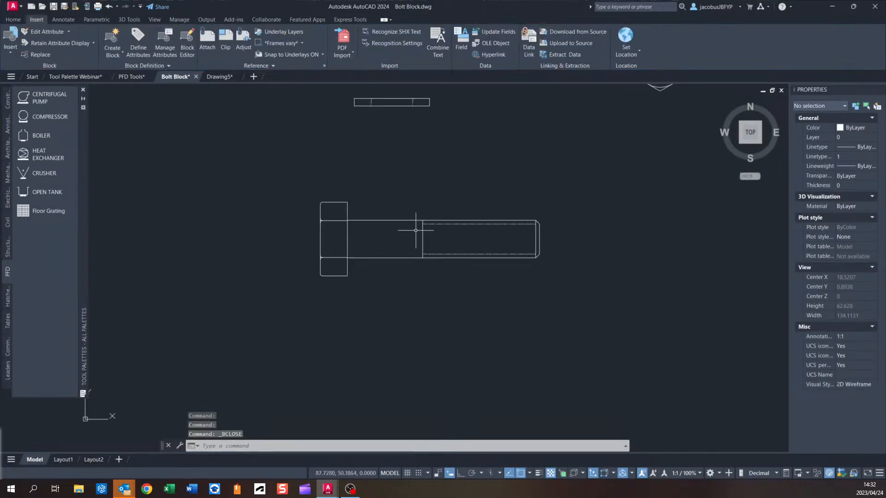
# Select the bolt block and stretch its length grip to the 105 value.
pyautogui.click(402, 222)
pyautogui.moveTo(406, 217); pyautogui.dragTo(283, 219, button='middle')
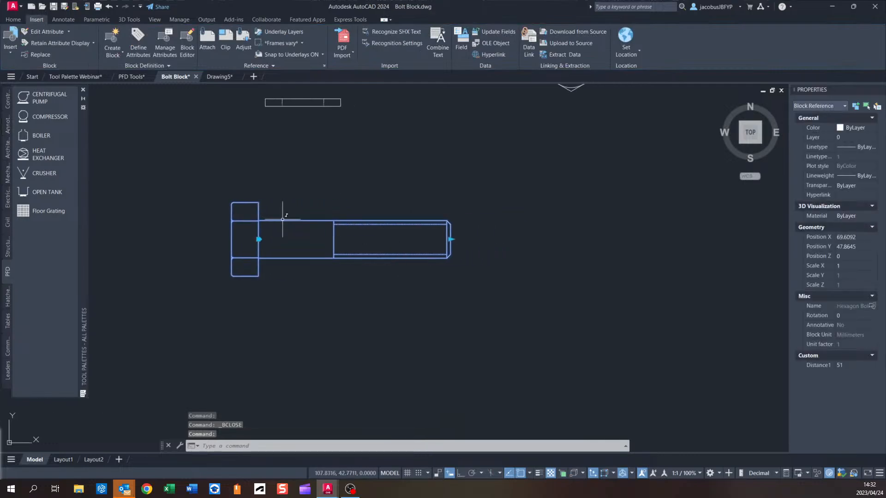
pyautogui.scroll(2, 406, 207)
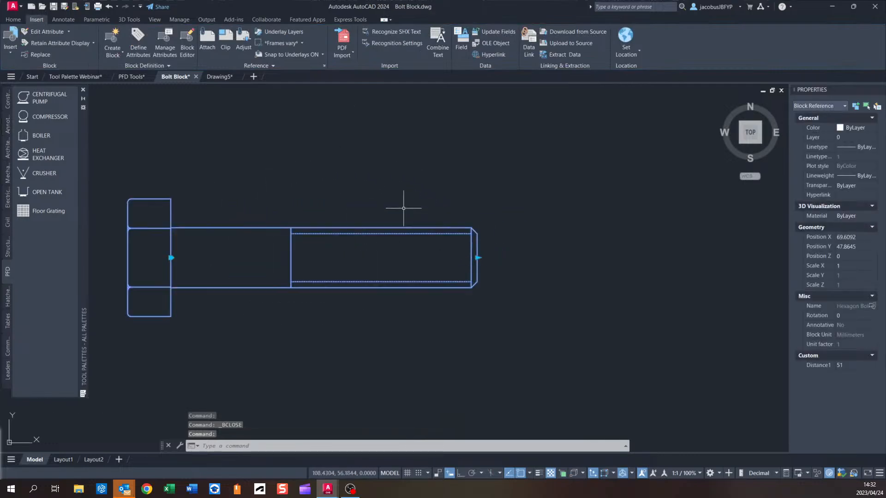
pyautogui.click(478, 258)
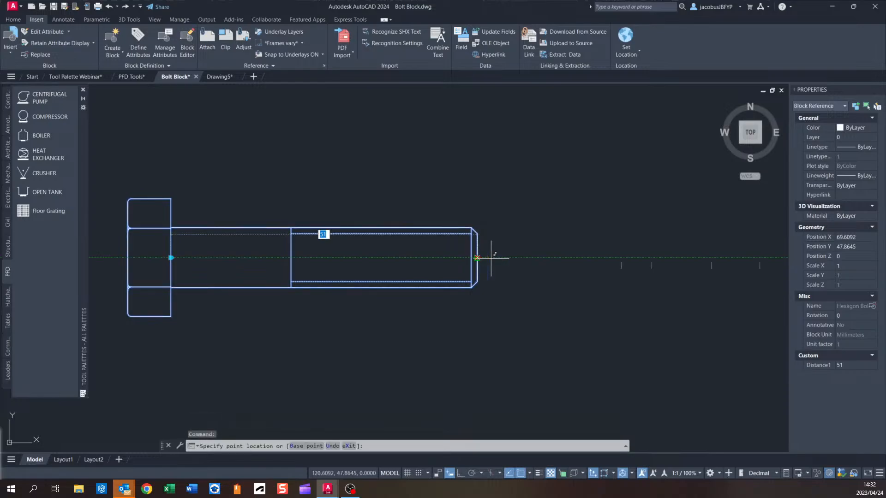
pyautogui.scroll(-3, 535, 254)
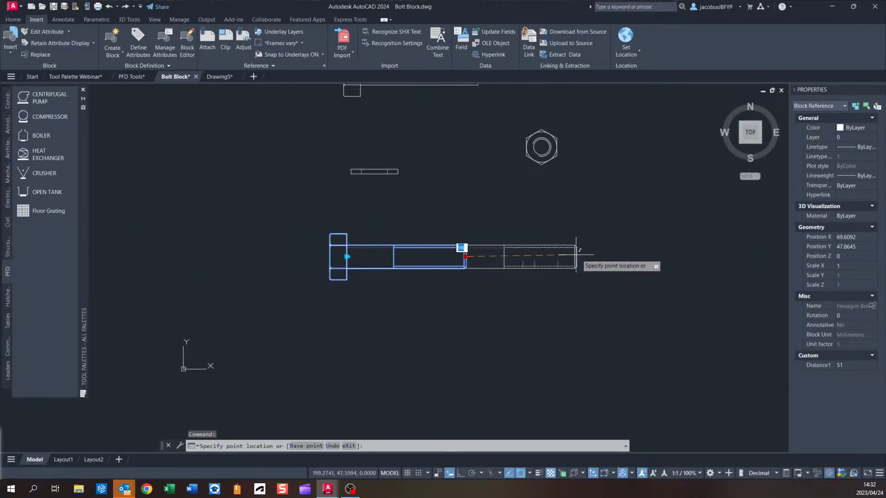
pyautogui.scroll(2, 597, 256)
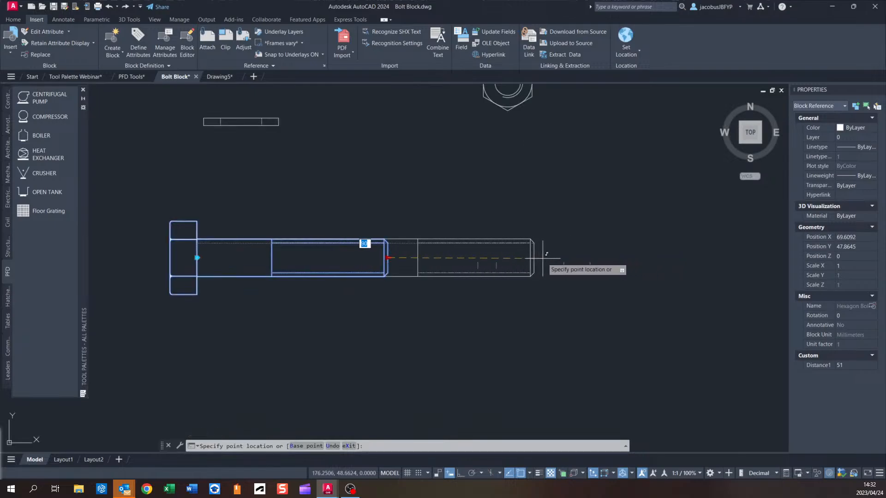
pyautogui.click(589, 257)
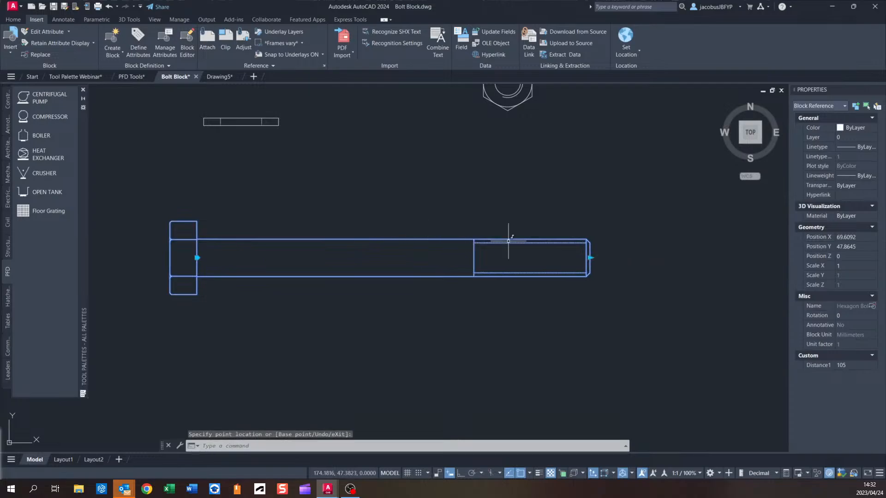
# Try to shorten the bolt with its length grip, then clear the selection.
pyautogui.scroll(2, 498, 230)
pyautogui.scroll(-2, 379, 234)
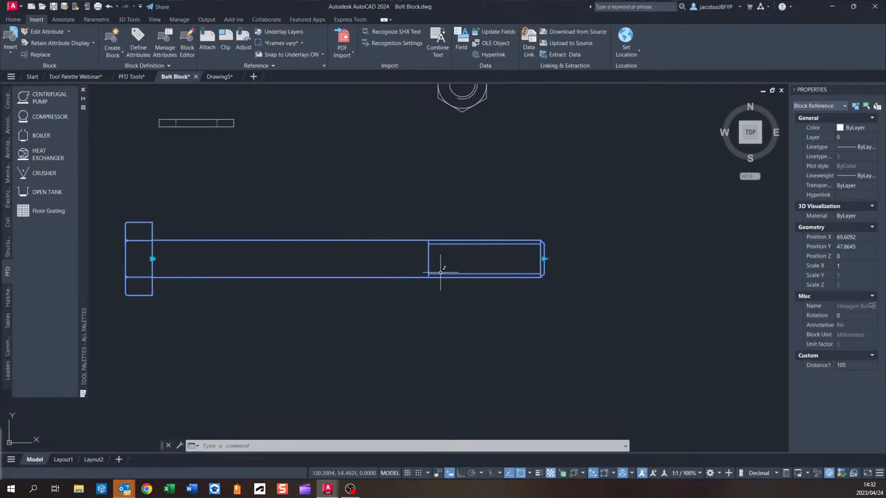
pyautogui.click(545, 259)
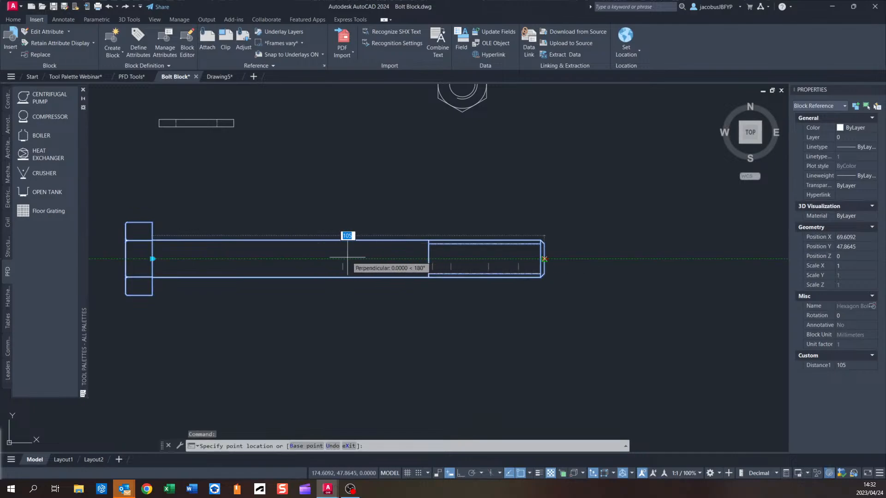
pyautogui.click(396, 260)
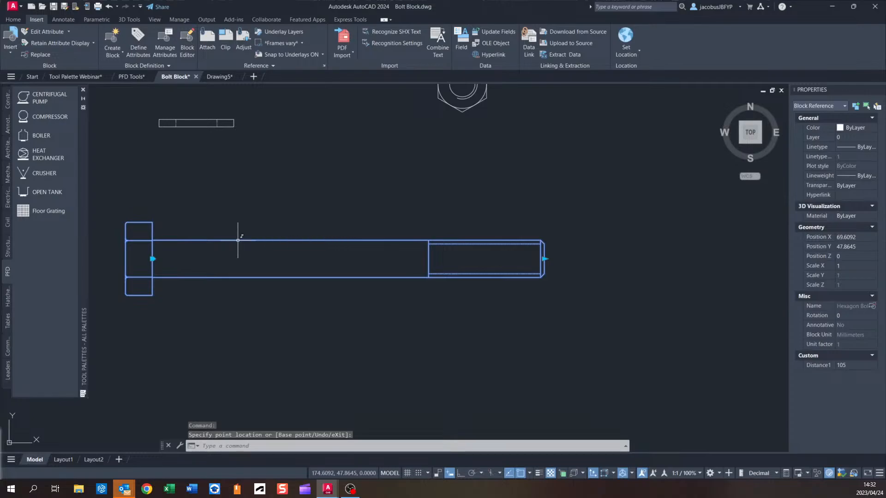
pyautogui.moveTo(248, 224); pyautogui.dragTo(297, 227, button='middle')
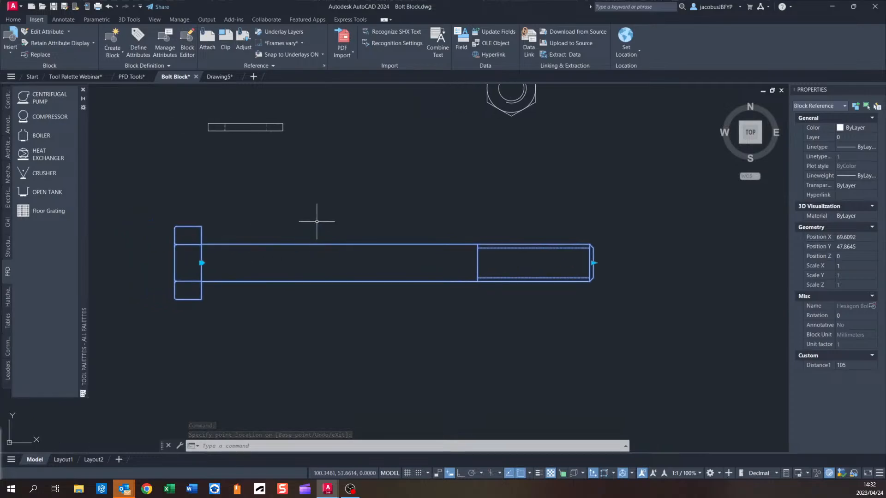
pyautogui.press('Escape')
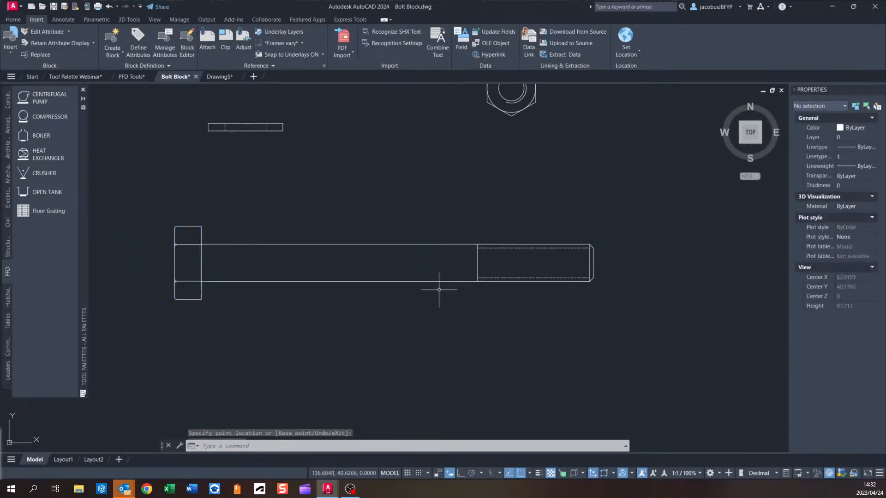
# Draw a horizontal construction line below the bolt.
pyautogui.scroll(-4, 313, 239)
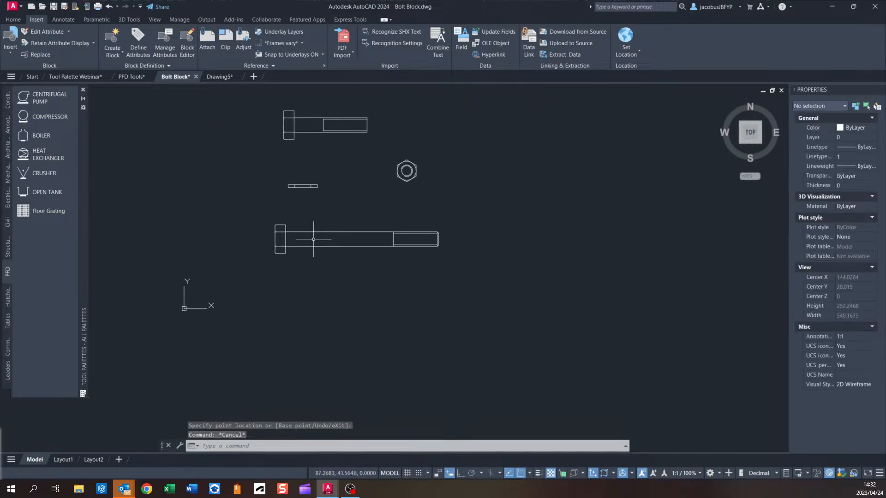
pyautogui.click(13, 20)
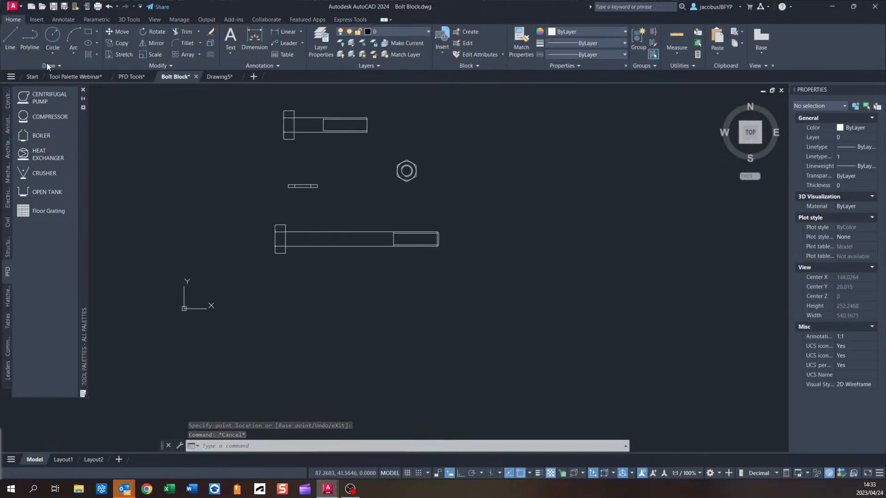
pyautogui.click(47, 64)
pyautogui.click(38, 77)
pyautogui.moveTo(353, 283); pyautogui.dragTo(342, 251, button='middle')
pyautogui.write('h')
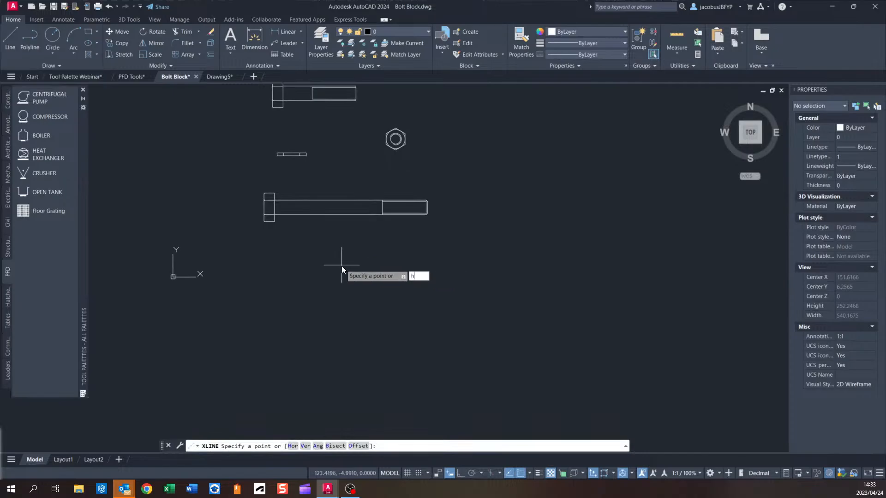
pyautogui.press('Return')
pyautogui.click(341, 263)
# Offset the horizontal construction line downward twice, 5 units each time.
pyautogui.click(211, 55)
pyautogui.scroll(2, 362, 267)
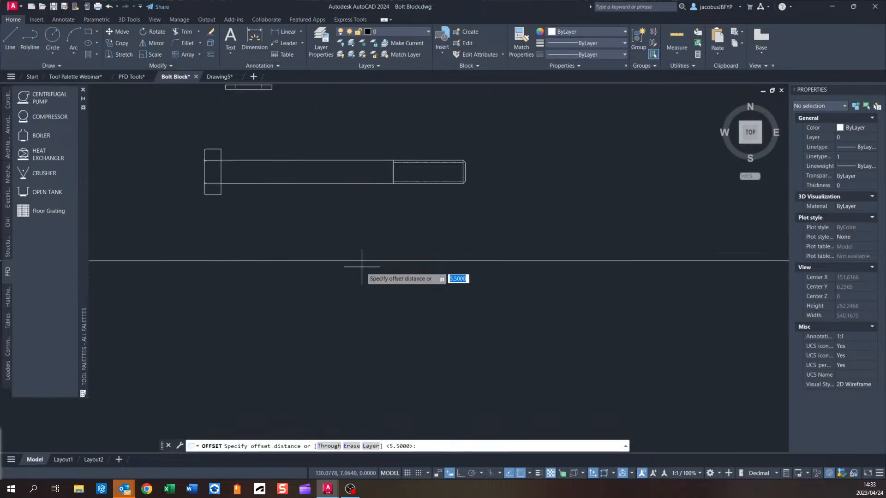
pyautogui.press('Return')
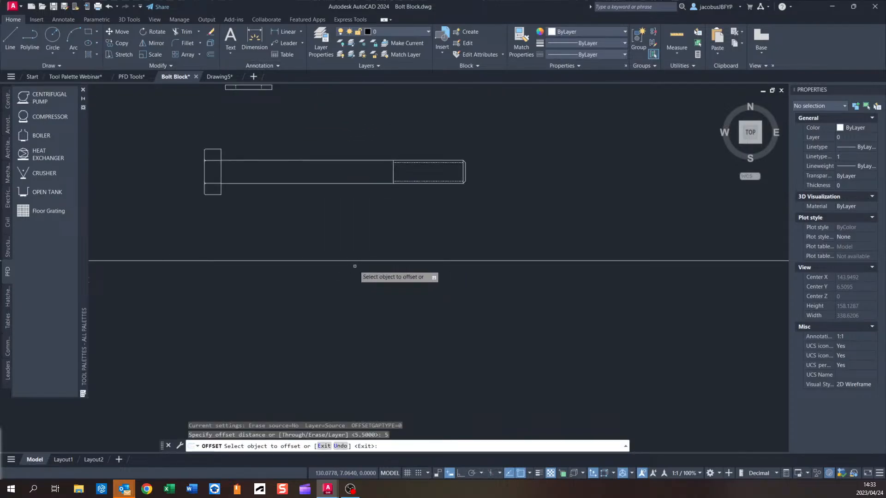
pyautogui.click(397, 260)
pyautogui.click(376, 279)
pyautogui.click(364, 272)
pyautogui.click(363, 299)
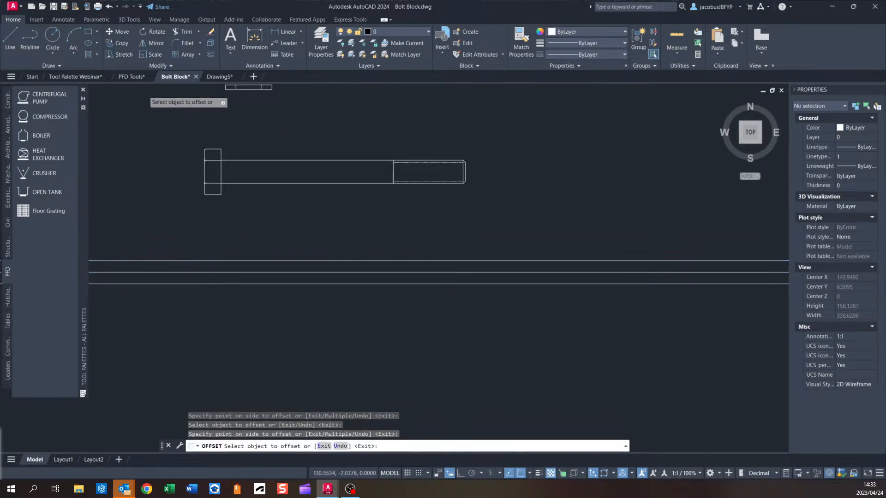
# Draw a vertical construction line crossing the bolt shank.
pyautogui.click(53, 66)
pyautogui.click(30, 76)
pyautogui.write('v')
pyautogui.press('Return')
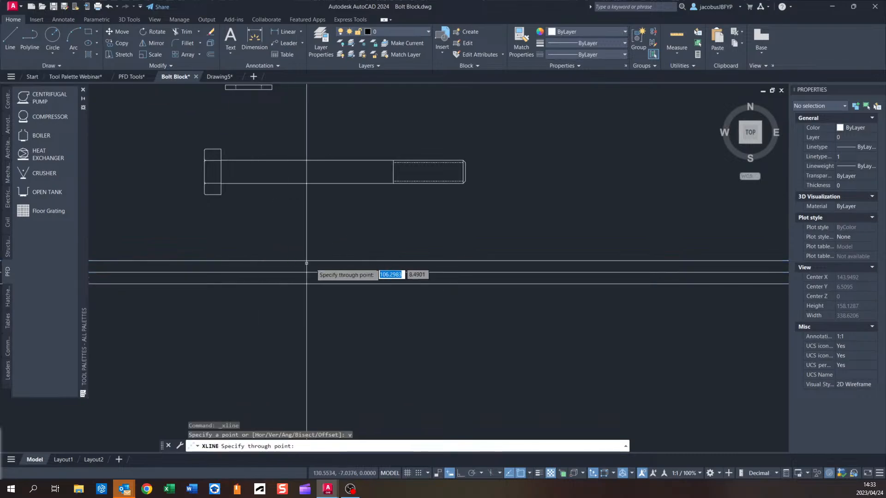
pyautogui.click(345, 245)
# Offset the vertical construction line 100 units to both sides.
pyautogui.click(211, 55)
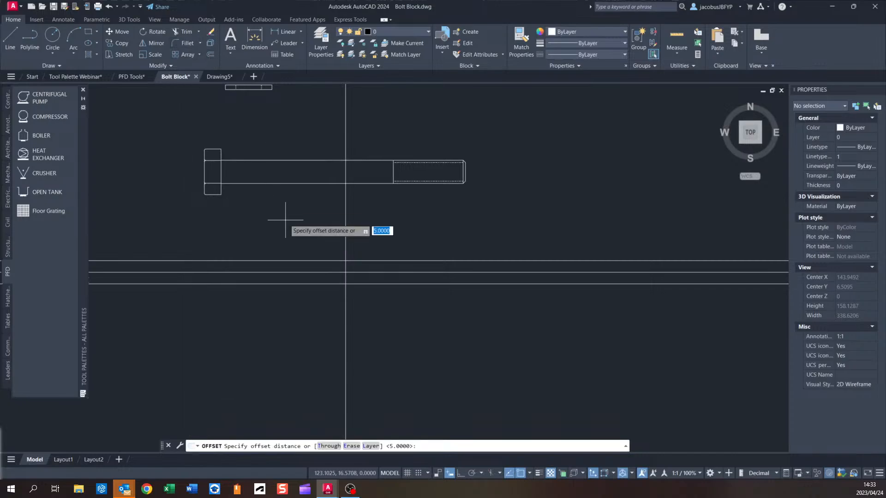
pyautogui.write('100')
pyautogui.press('Return')
pyautogui.click(345, 218)
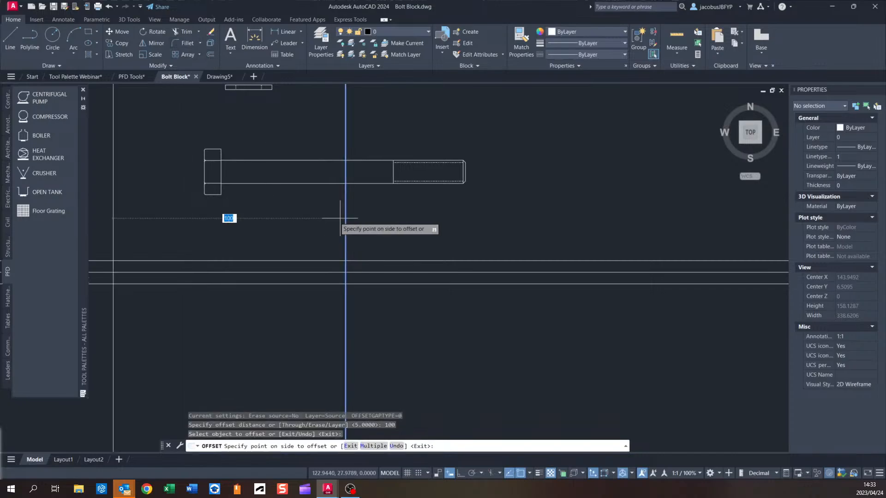
pyautogui.click(516, 219)
pyautogui.click(345, 213)
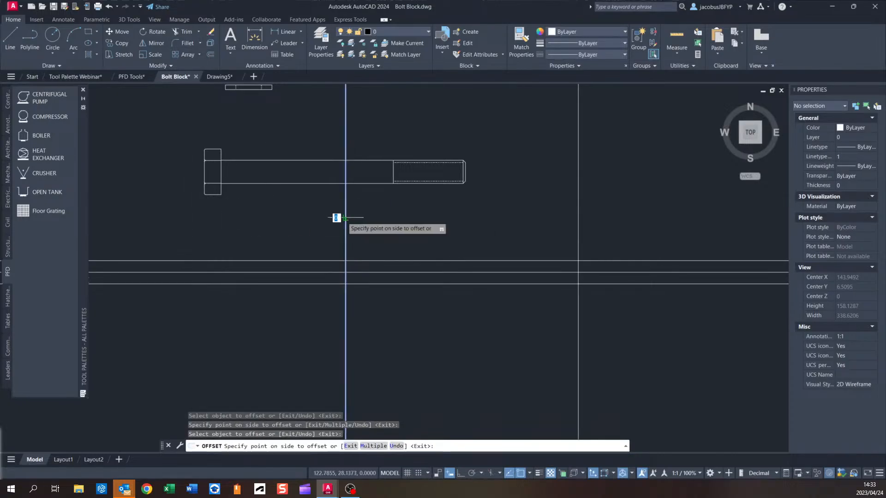
pyautogui.click(184, 92)
# Offset the vertical construction line 50 units to both sides.
pyautogui.click(210, 55)
pyautogui.write('50')
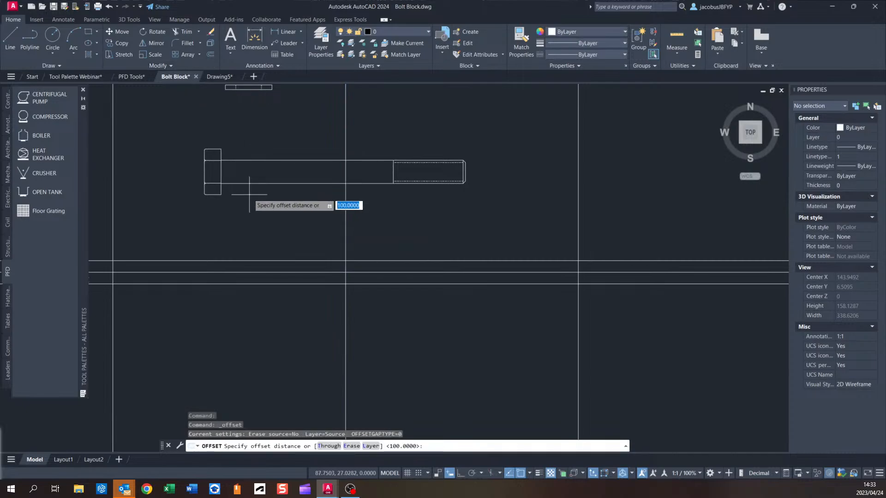
pyautogui.press('Return')
pyautogui.click(346, 211)
pyautogui.click(415, 211)
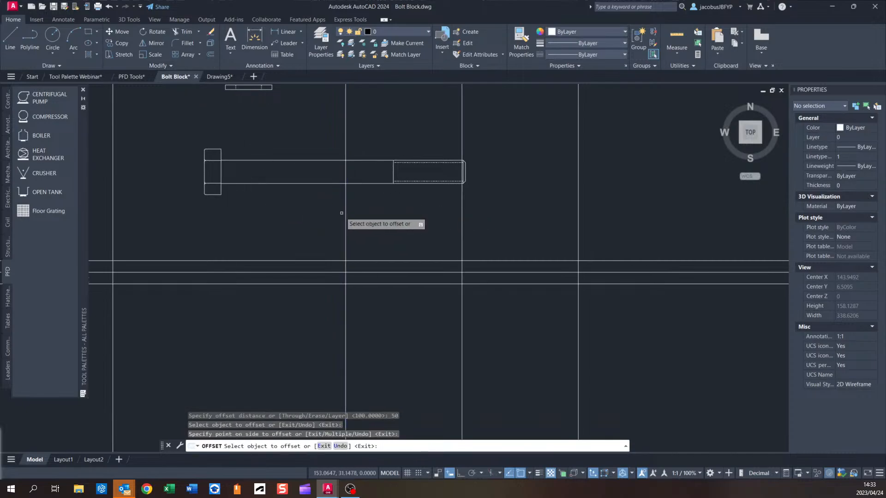
pyautogui.click(346, 212)
pyautogui.click(189, 91)
# Trim the construction lines against each other to shape a plate outline below the bolt.
pyautogui.click(183, 32)
pyautogui.scroll(-3, 307, 172)
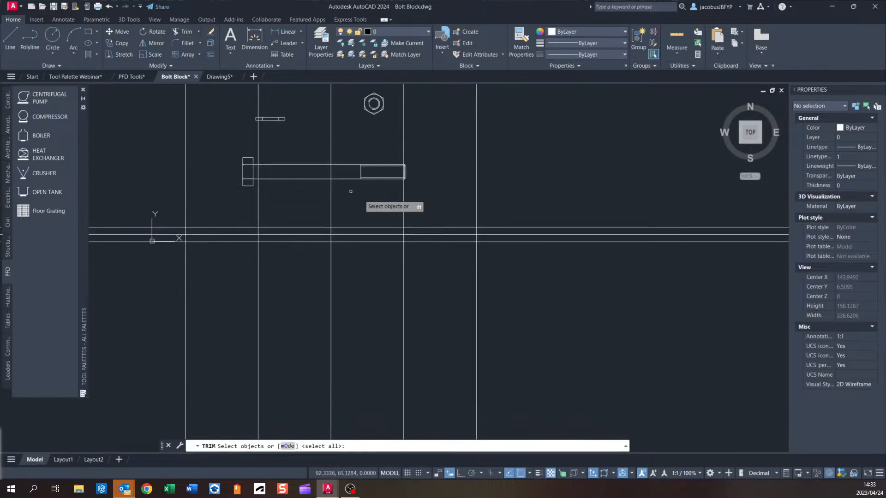
pyautogui.click(572, 214)
pyautogui.click(175, 330)
pyautogui.press('Return')
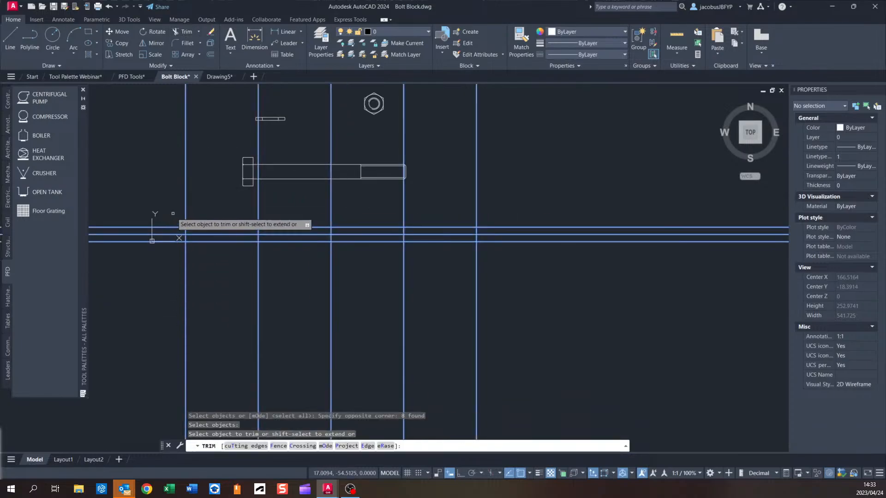
pyautogui.click(173, 213)
pyautogui.click(150, 258)
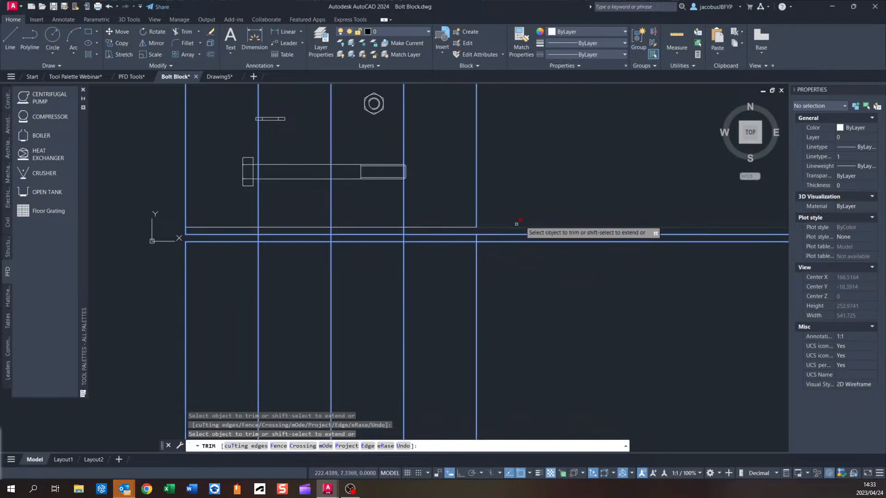
pyautogui.click(549, 204)
pyautogui.click(532, 290)
pyautogui.click(544, 286)
pyautogui.click(134, 315)
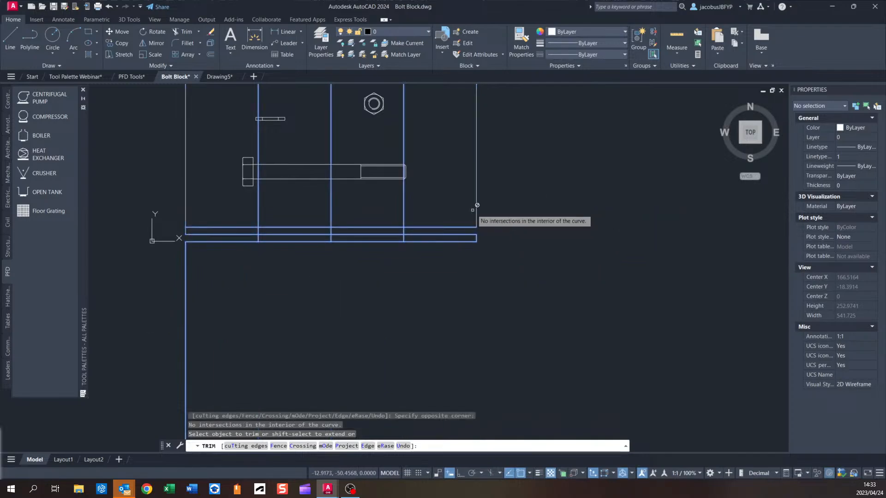
pyautogui.press('Escape')
# Delete the leftover vertical line segment below the outline.
pyautogui.click(189, 266)
pyautogui.click(118, 263)
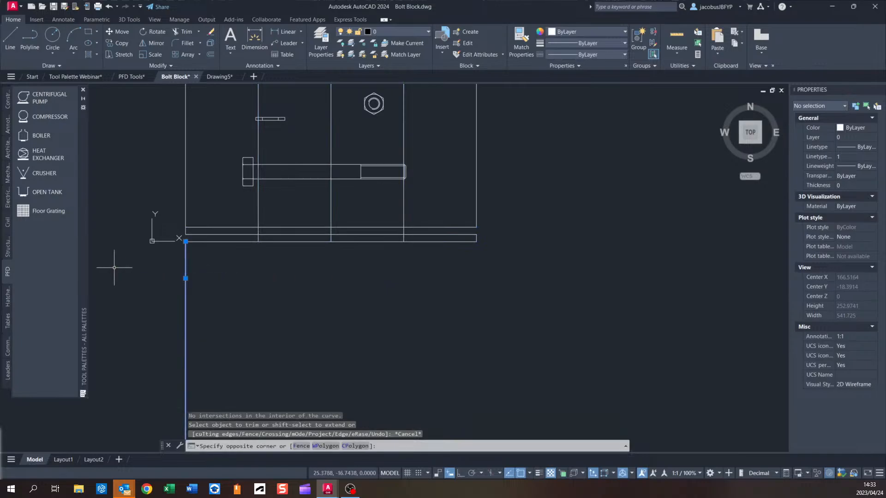
pyautogui.press('Delete')
# Trim the remaining overhanging construction line segments around the plate outline.
pyautogui.click(179, 35)
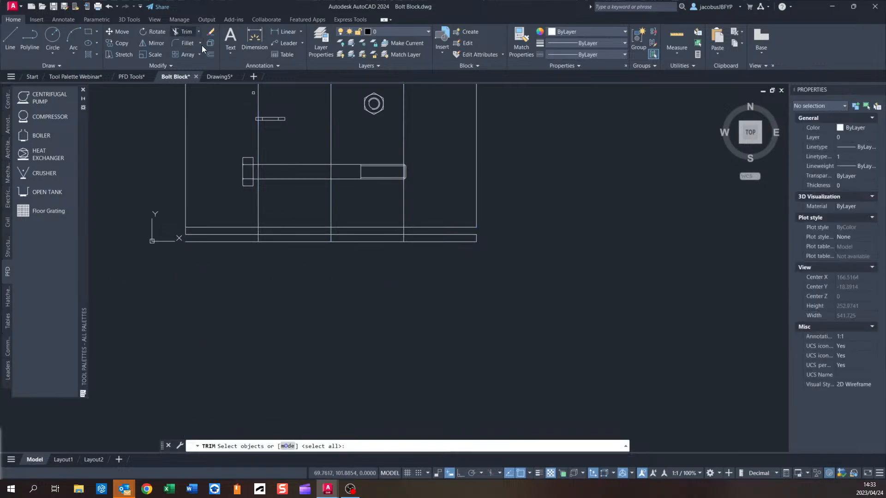
pyautogui.click(530, 198)
pyautogui.click(158, 306)
pyautogui.press('Return')
pyautogui.click(254, 242)
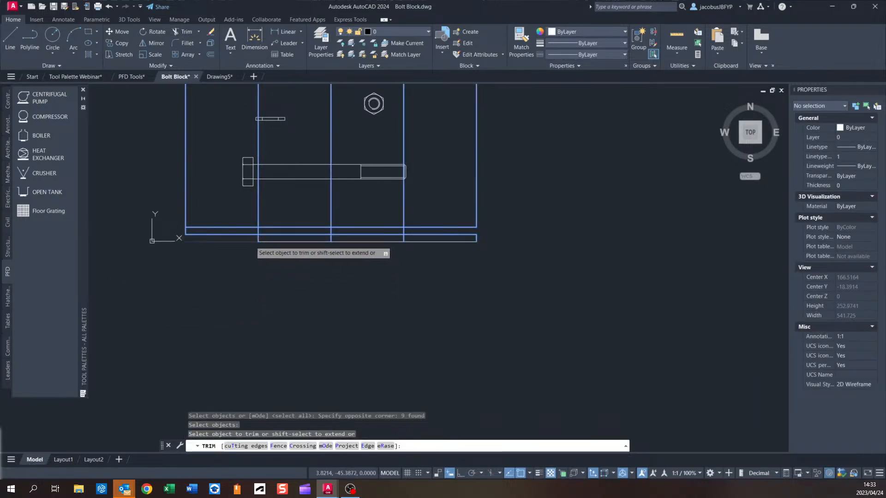
pyautogui.click(434, 227)
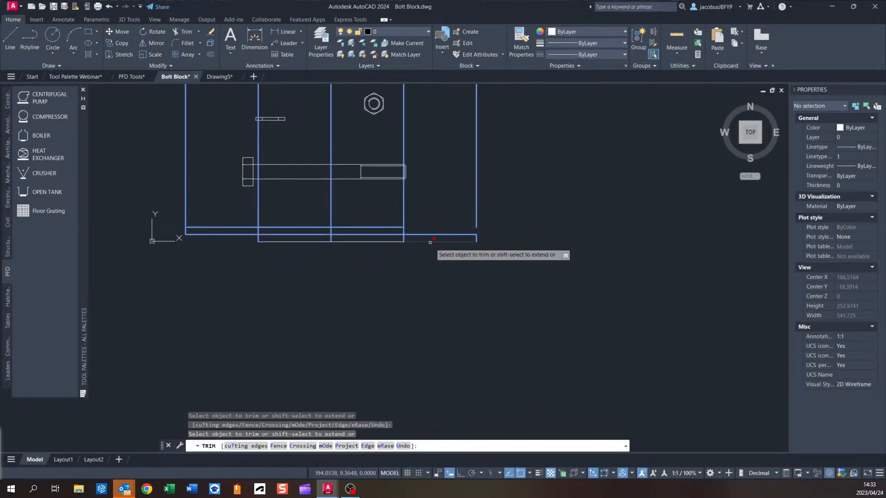
pyautogui.scroll(2, 364, 249)
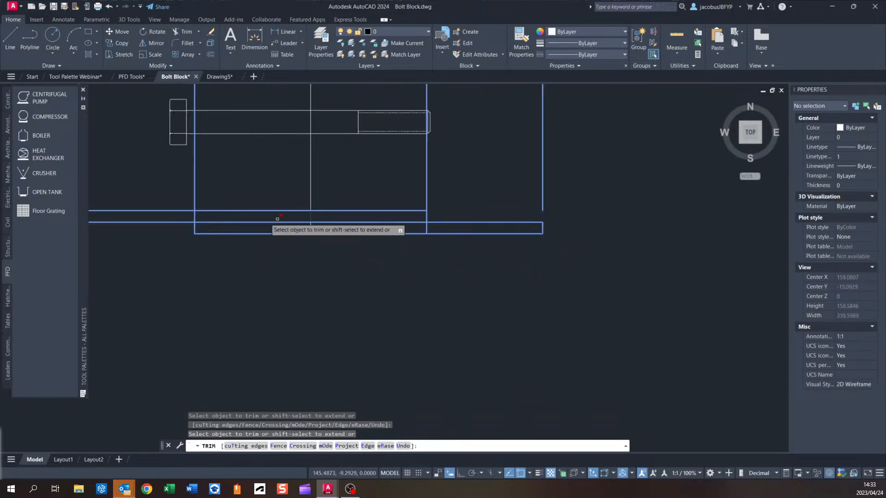
pyautogui.click(197, 216)
pyautogui.click(193, 216)
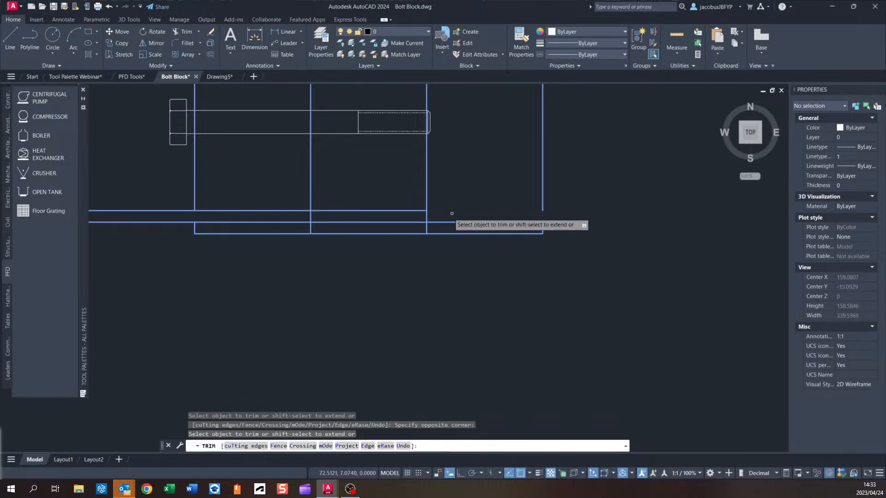
pyautogui.click(427, 229)
pyautogui.click(427, 195)
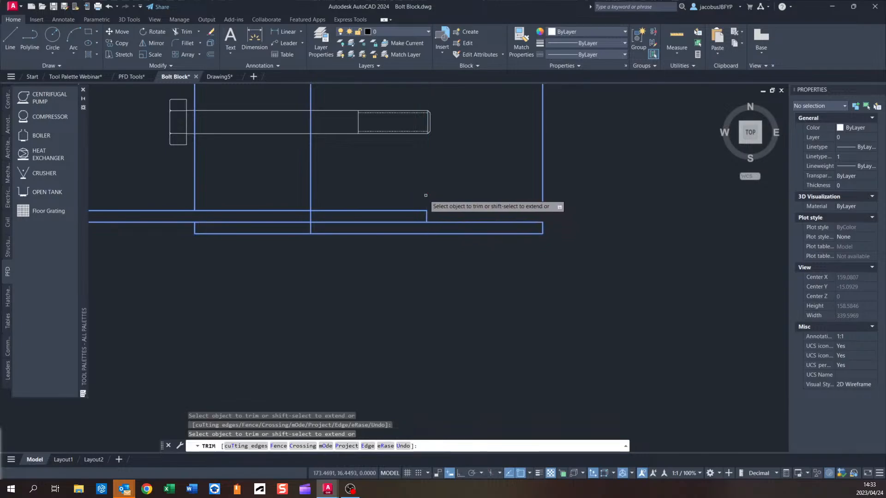
pyautogui.press('Return')
# Trim the construction line segments crossing the plate area to tidy the plate outline.
pyautogui.click(188, 30)
pyautogui.click(391, 202)
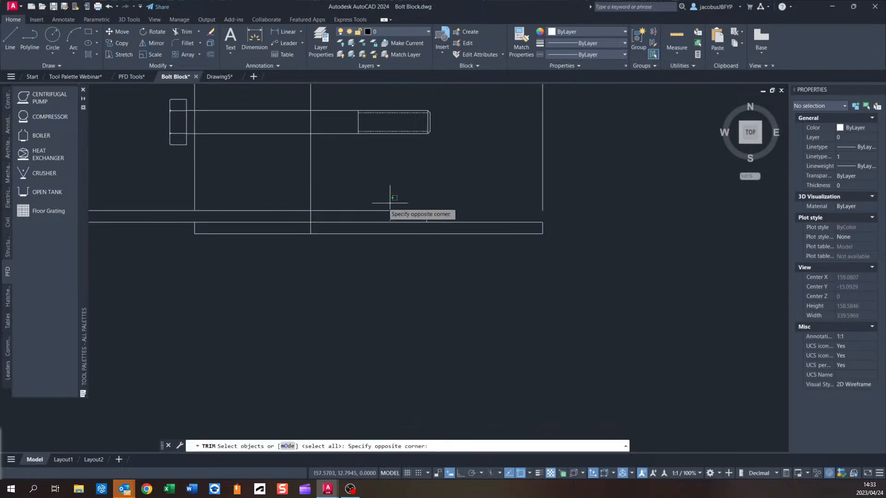
pyautogui.click(278, 275)
pyautogui.press('Return')
pyautogui.click(311, 186)
pyautogui.click(242, 187)
pyautogui.press('Escape')
# Delete the leftover vertical construction ray above the plate.
pyautogui.click(335, 179)
pyautogui.click(156, 178)
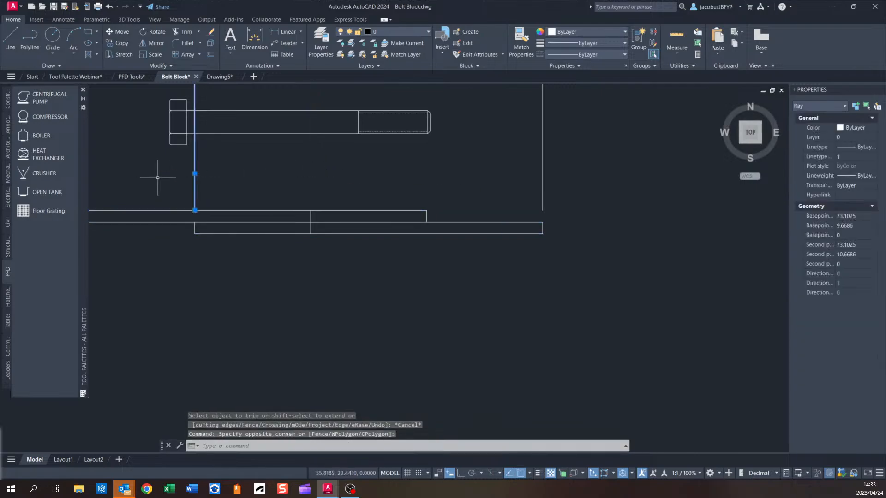
pyautogui.press('Delete')
# Start measuring a distance from the start of the bolt's threaded section.
pyautogui.scroll(9, 297, 223)
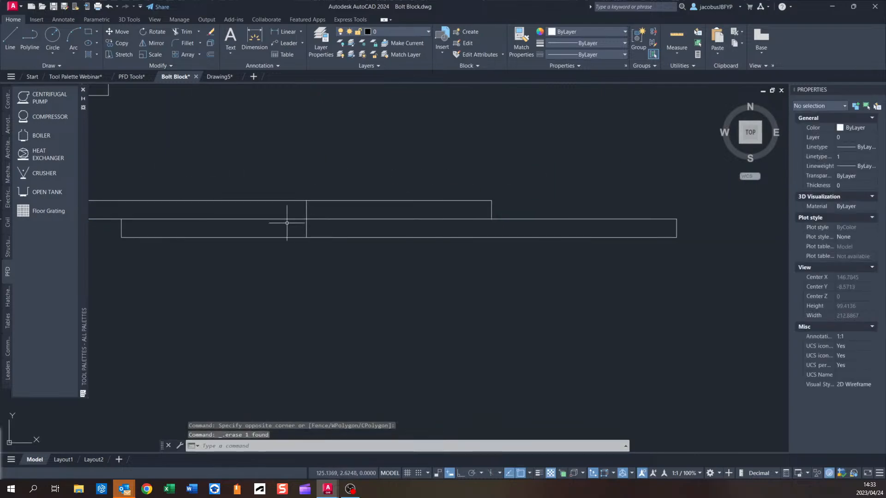
pyautogui.scroll(-7, 296, 159)
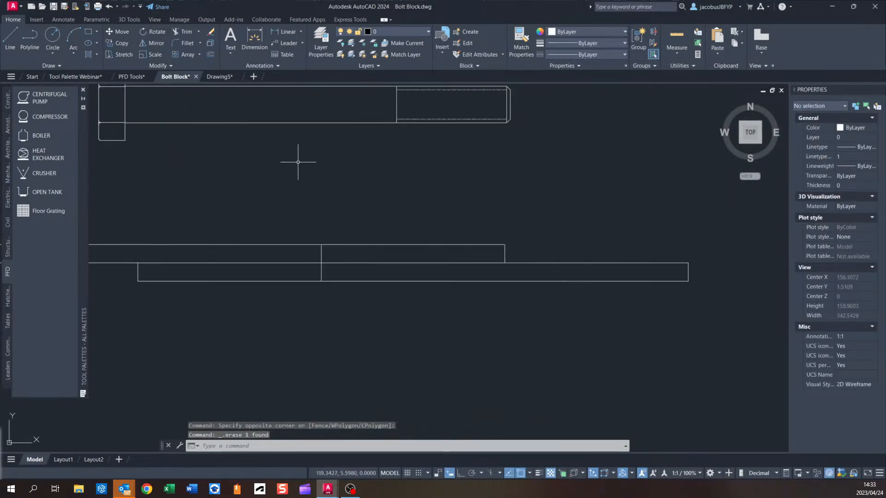
pyautogui.click(678, 51)
pyautogui.click(681, 79)
pyautogui.click(397, 123)
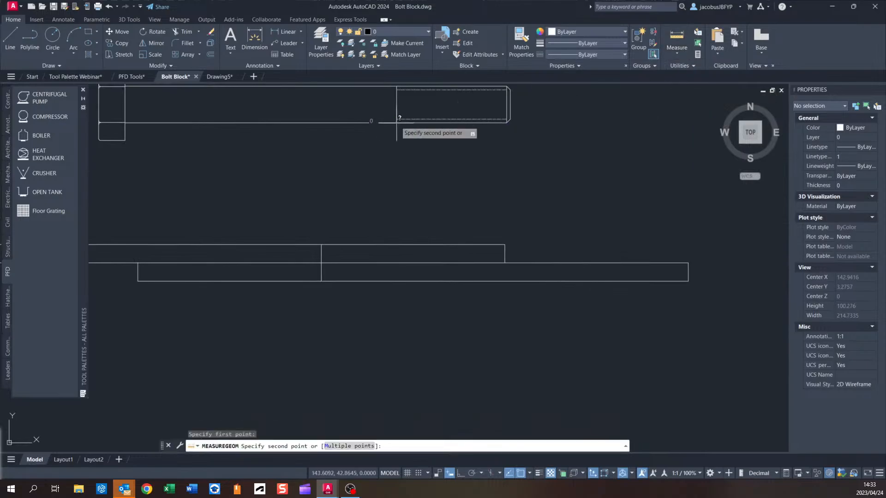
pyautogui.press('Escape')
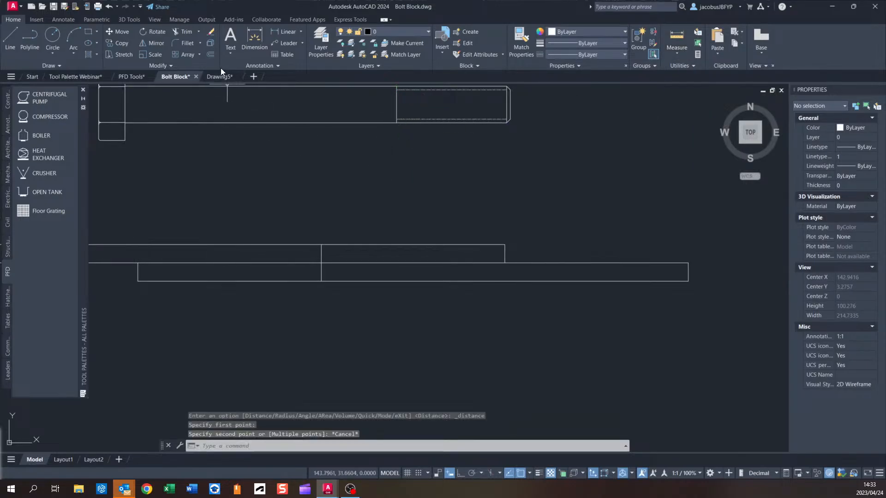
# Offset the plate's vertical centre line 6 units to both sides to mark the bolt hole.
pyautogui.click(210, 54)
pyautogui.write('6')
pyautogui.press('Return')
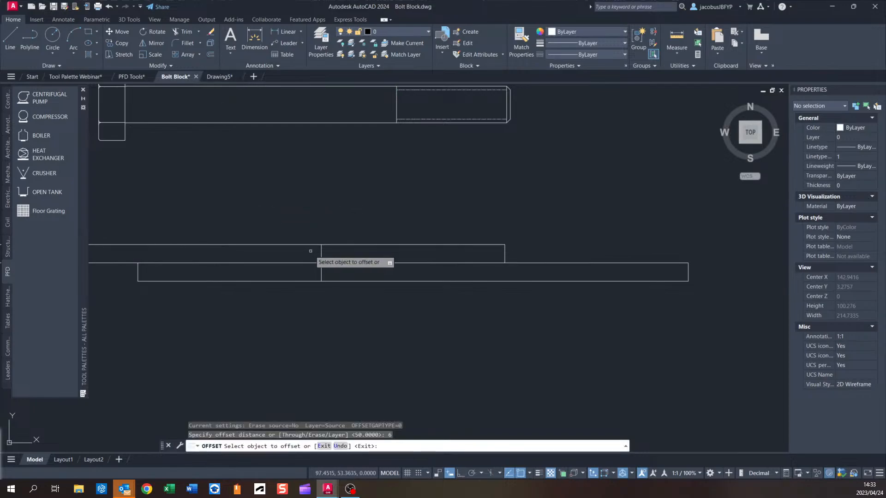
pyautogui.click(322, 252)
pyautogui.click(330, 252)
pyautogui.click(322, 254)
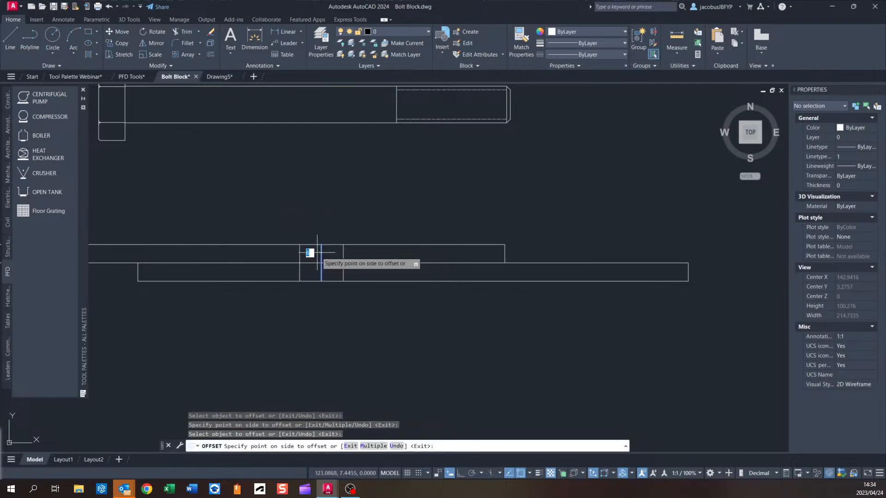
pyautogui.click(311, 255)
pyautogui.press('Escape')
# Delete the original vertical centre line between the hole lines.
pyautogui.click(325, 256)
pyautogui.click(313, 255)
pyautogui.press('Delete')
# Change the two hole lines to the HIDDEN linetype.
pyautogui.scroll(4, 326, 267)
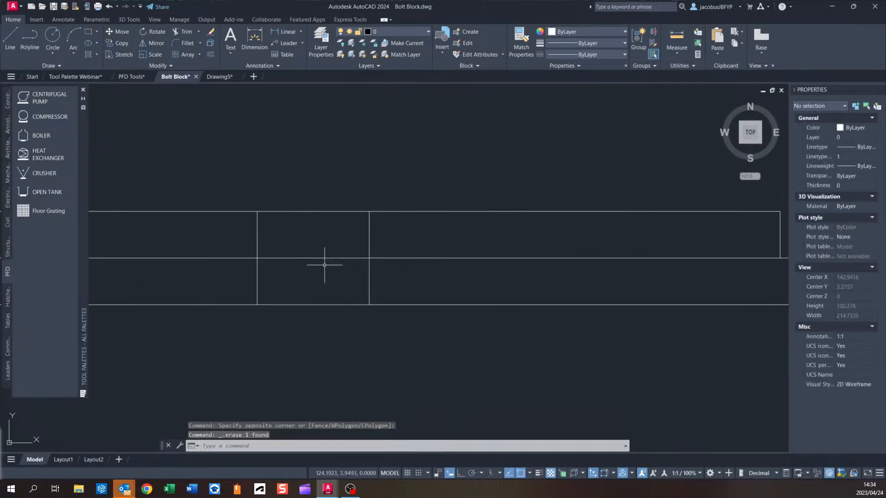
pyautogui.click(411, 234)
pyautogui.click(204, 247)
pyautogui.click(607, 54)
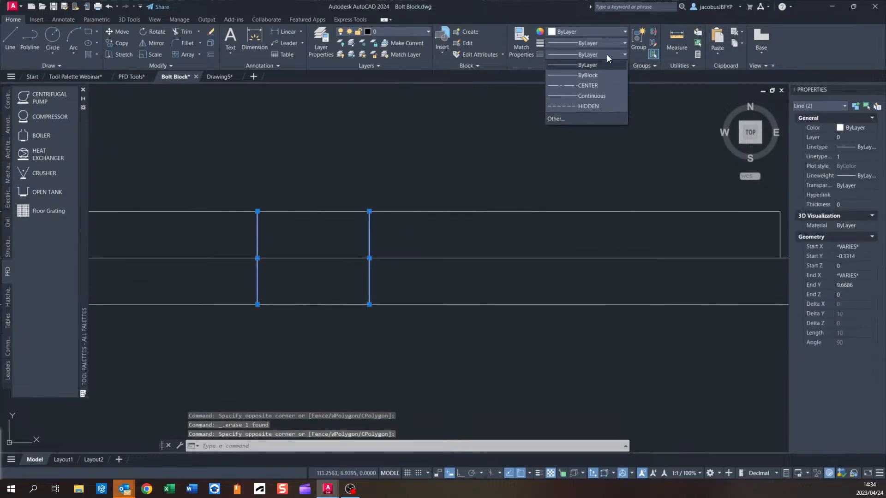
pyautogui.click(599, 108)
pyautogui.press('Escape')
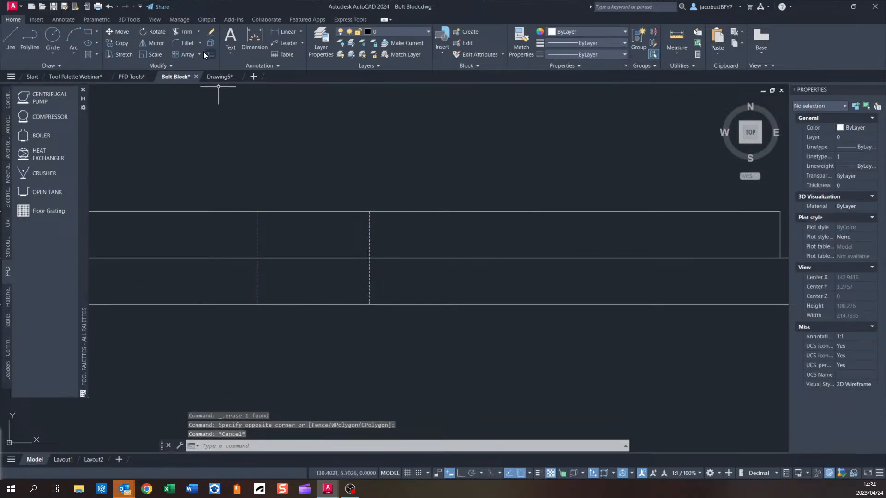
# Trim the plate's top edge between the two hidden hole lines.
pyautogui.click(182, 31)
pyautogui.click(419, 234)
pyautogui.click(201, 244)
pyautogui.press('Return')
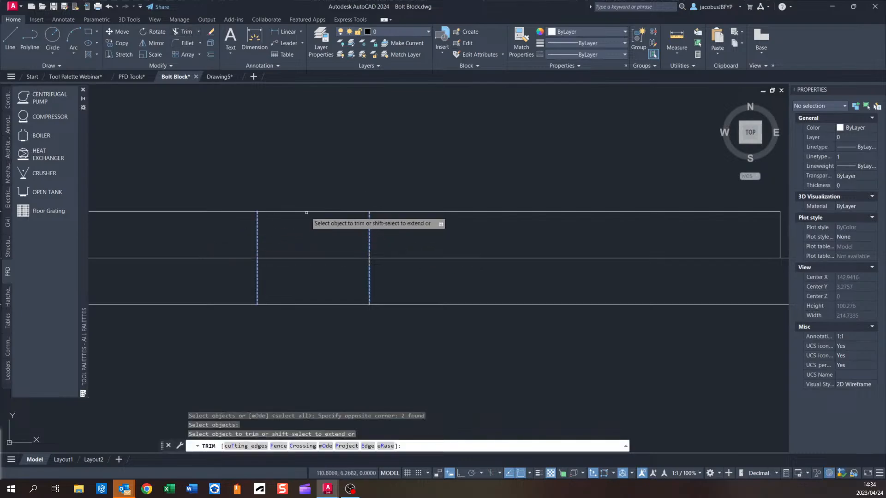
pyautogui.click(309, 213)
pyautogui.click(311, 314)
pyautogui.press('Escape')
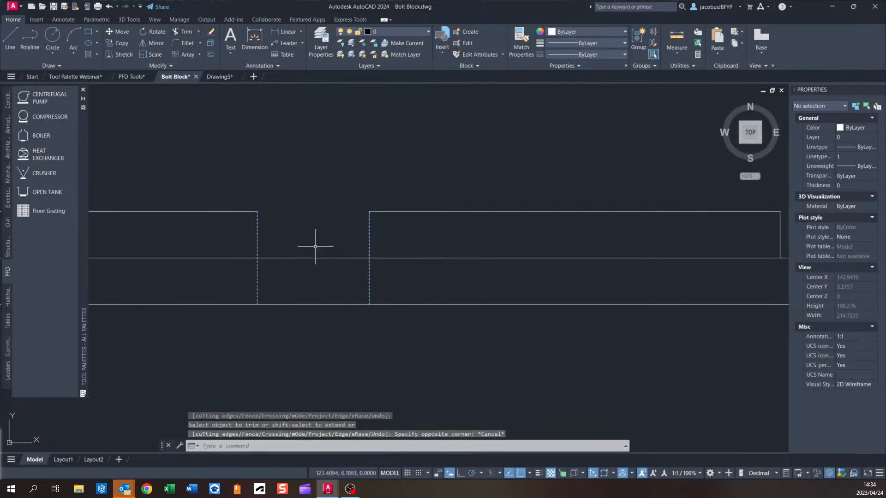
# Draw a line across the top of the hole between the two hidden lines.
pyautogui.click(10, 39)
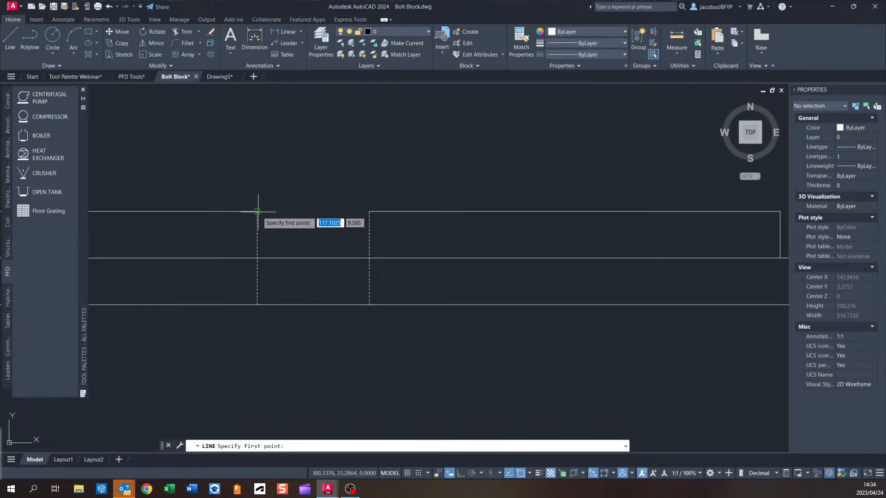
pyautogui.click(257, 212)
pyautogui.click(369, 212)
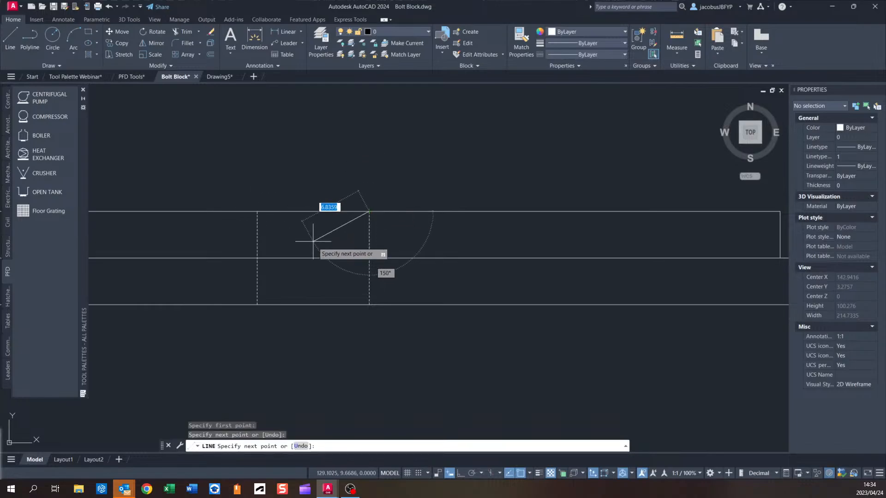
pyautogui.press('Escape')
# Move the bolt block by its insertion grip onto the midpoint of the hole's top edge, aligning it into the plate.
pyautogui.scroll(-4, 314, 244)
pyautogui.moveTo(313, 244); pyautogui.dragTo(321, 302, button='middle')
pyautogui.scroll(-2, 295, 240)
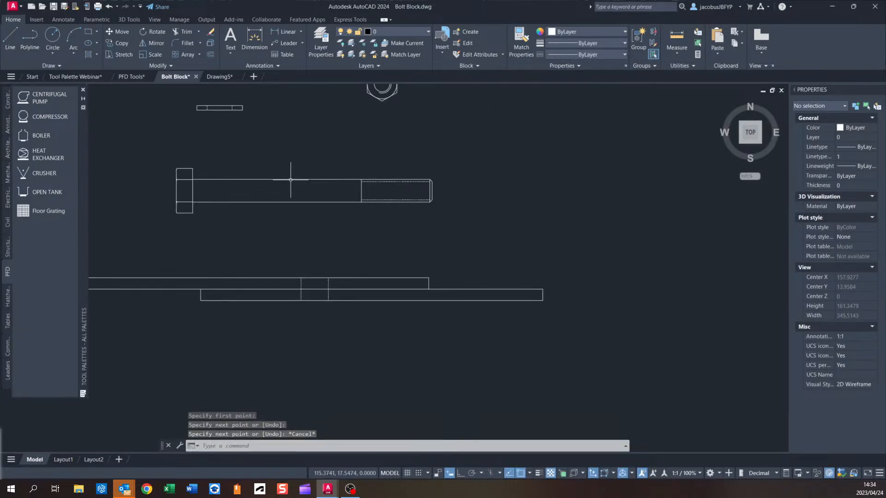
pyautogui.click(295, 179)
pyautogui.click(193, 190)
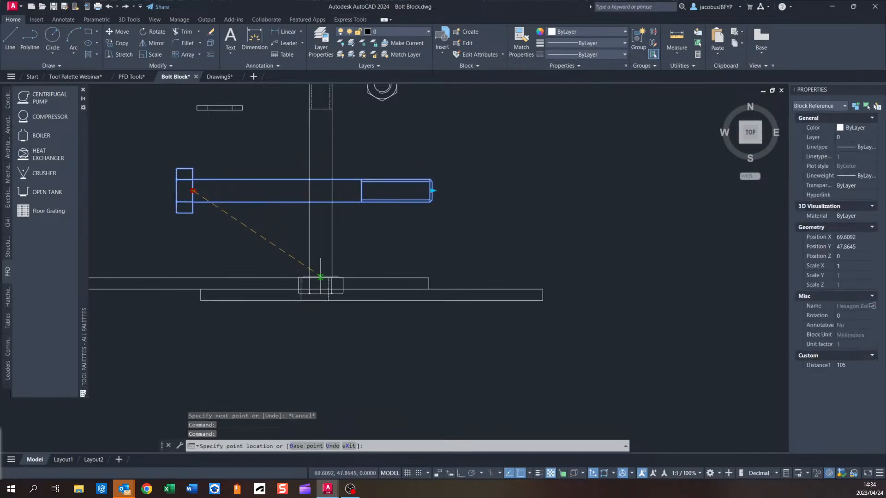
pyautogui.scroll(4, 319, 283)
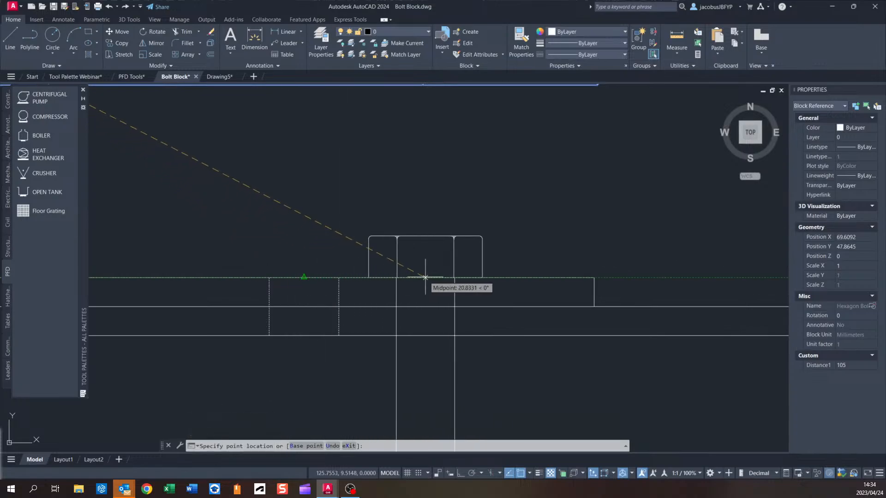
pyautogui.moveTo(532, 308); pyautogui.dragTo(390, 282, button='middle')
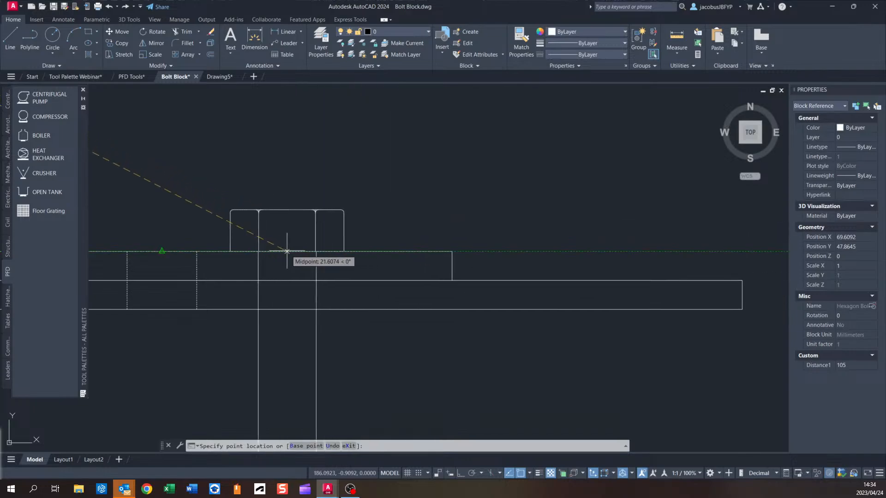
pyautogui.moveTo(287, 252); pyautogui.dragTo(446, 259, button='middle')
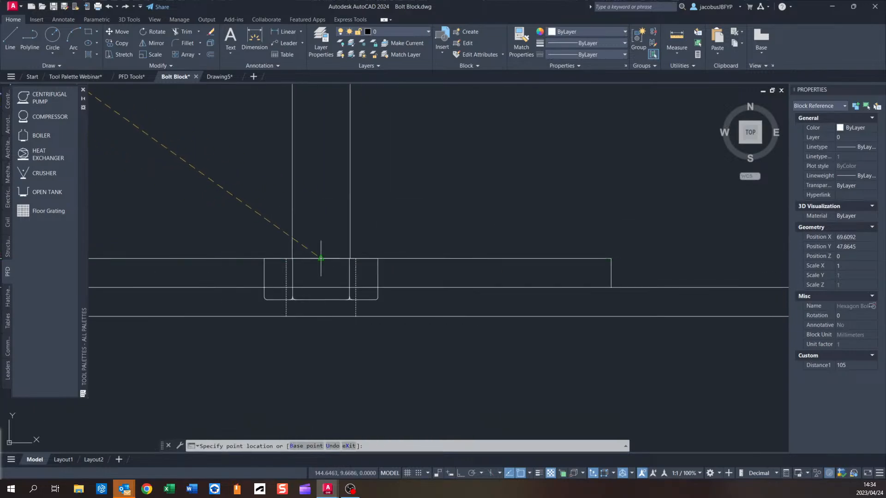
pyautogui.click(321, 259)
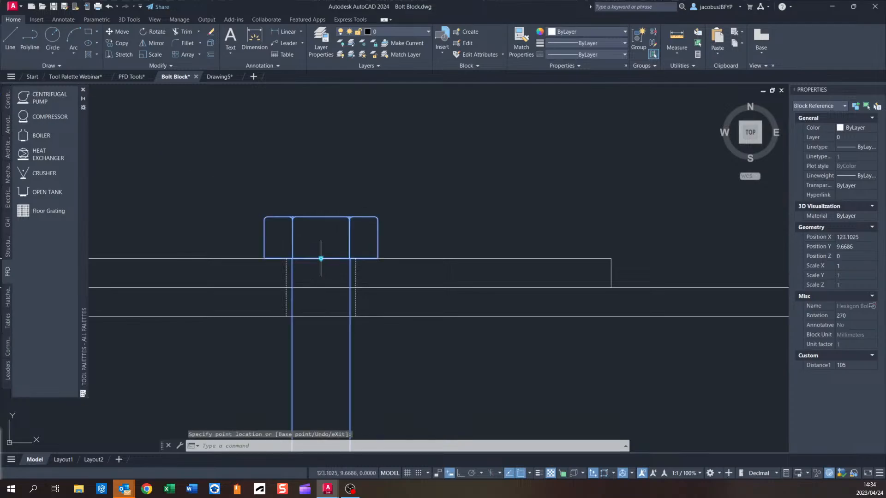
# Shorten the bolt with its length grip to a distance of 51.
pyautogui.scroll(-2, 371, 261)
pyautogui.moveTo(422, 316); pyautogui.dragTo(406, 255, button='middle')
pyautogui.scroll(-1, 410, 247)
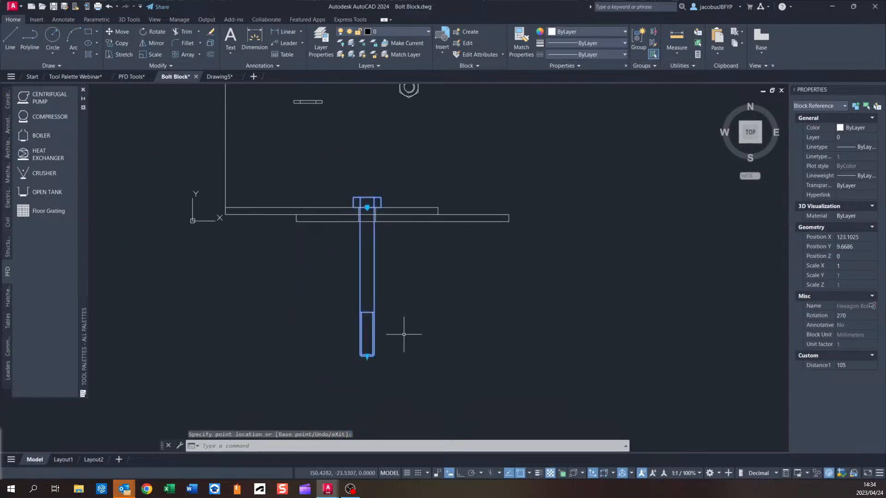
pyautogui.press('Escape')
pyautogui.scroll(2, 369, 245)
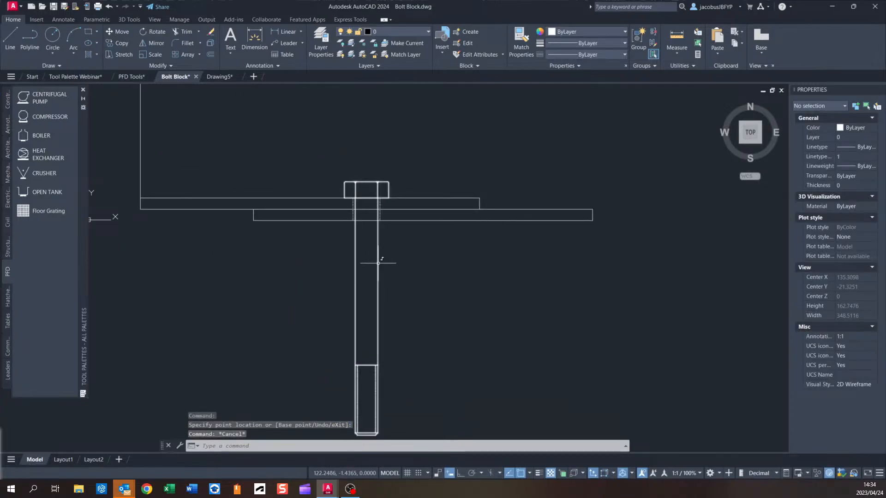
pyautogui.moveTo(400, 329); pyautogui.dragTo(400, 292, button='middle')
pyautogui.click(371, 396)
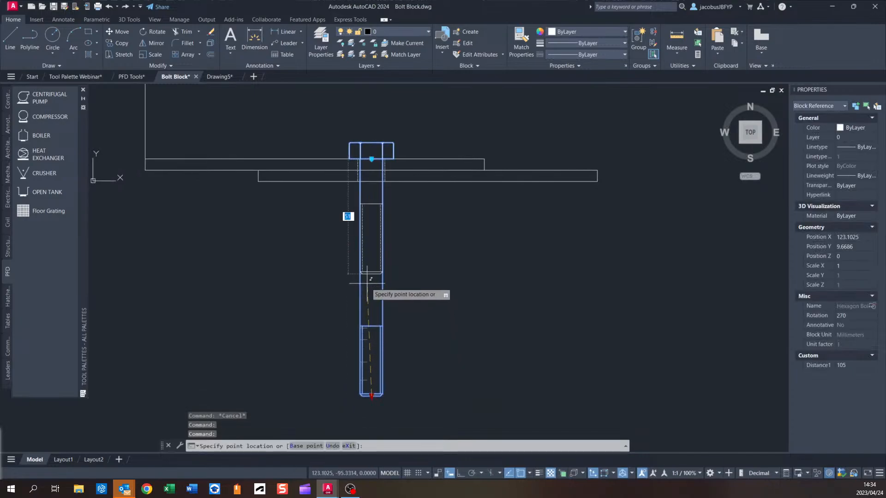
pyautogui.moveTo(457, 280); pyautogui.dragTo(427, 346, button='middle')
pyautogui.scroll(-2, 382, 286)
pyautogui.scroll(4, 382, 286)
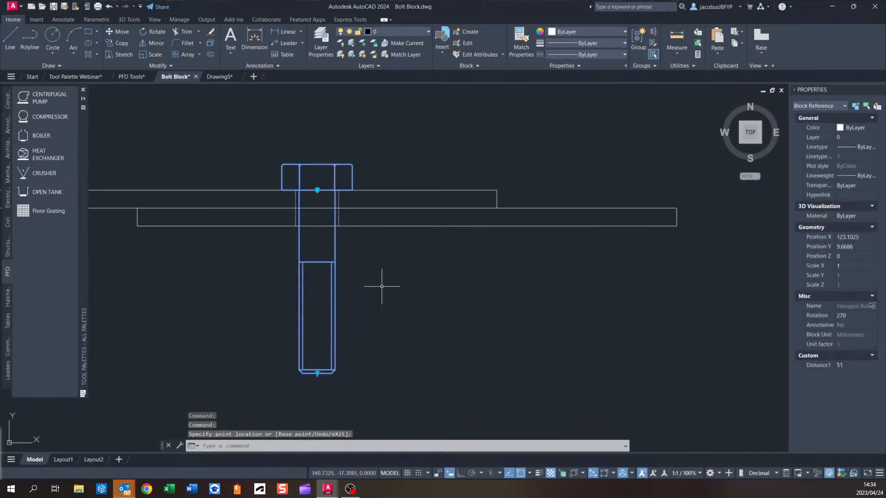
pyautogui.press('Escape')
# Save the drawing.
pyautogui.scroll(-4, 419, 330)
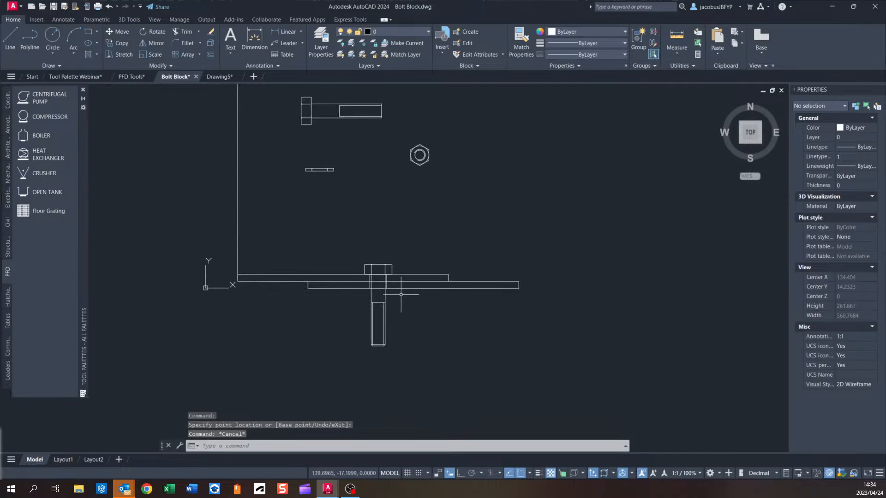
pyautogui.moveTo(406, 270); pyautogui.dragTo(369, 298, button='middle')
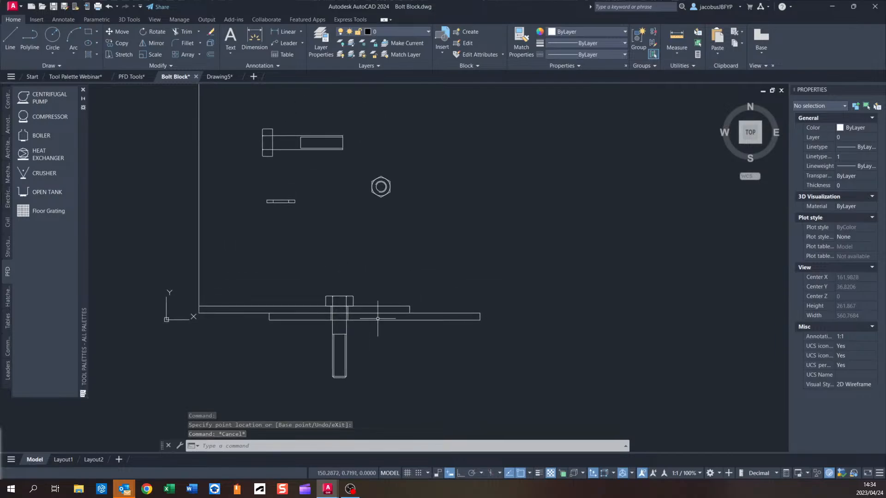
pyautogui.scroll(-2, 369, 298)
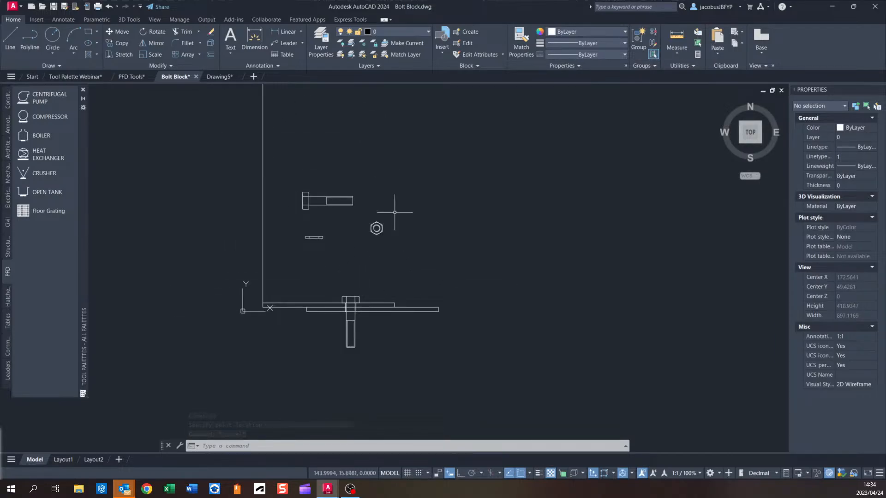
pyautogui.moveTo(376, 228)
pyautogui.moveTo(406, 174); pyautogui.dragTo(364, 228, button='middle')
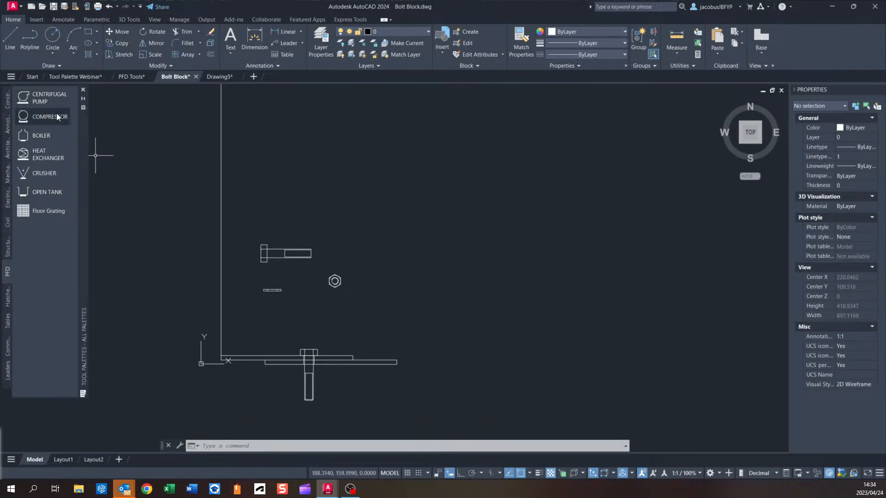
pyautogui.scroll(2, 317, 277)
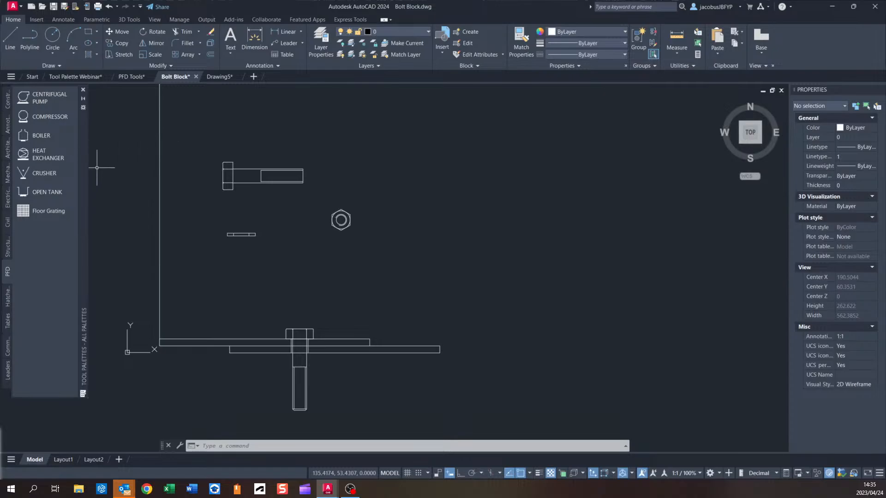
pyautogui.scroll(-2, 293, 300)
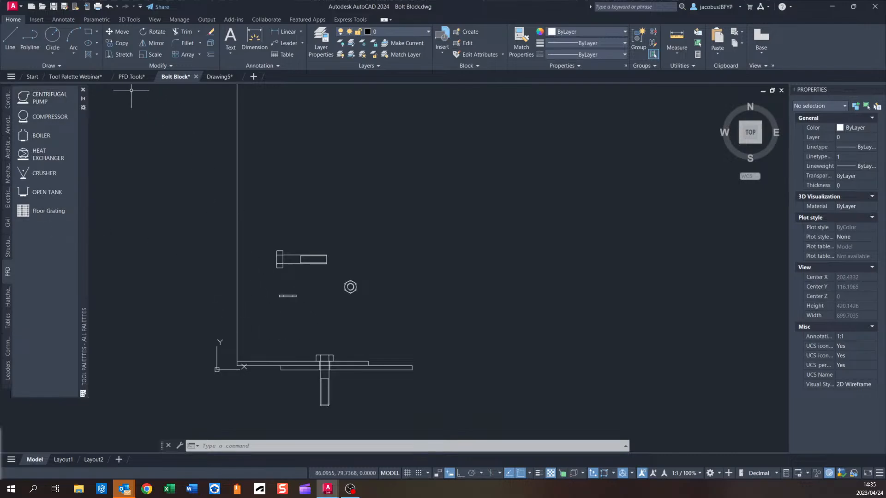
pyautogui.moveTo(344, 290); pyautogui.dragTo(357, 249, button='middle')
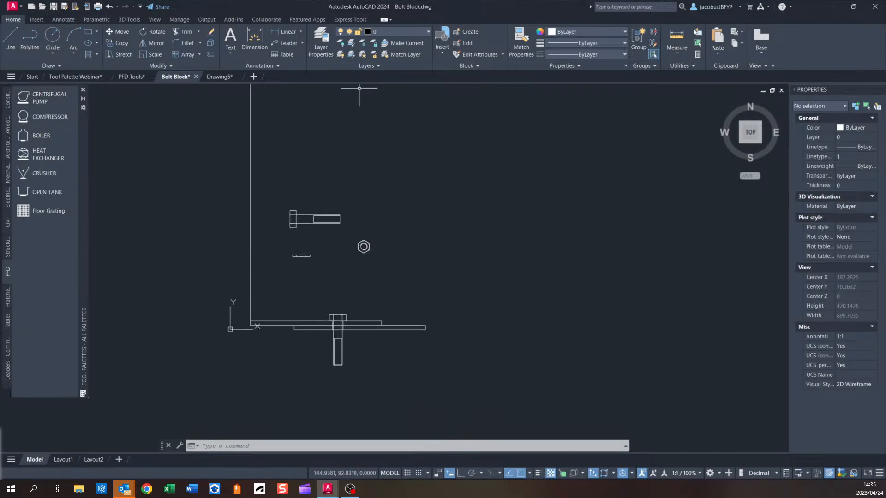
pyautogui.hotkey('ctrl', 's')
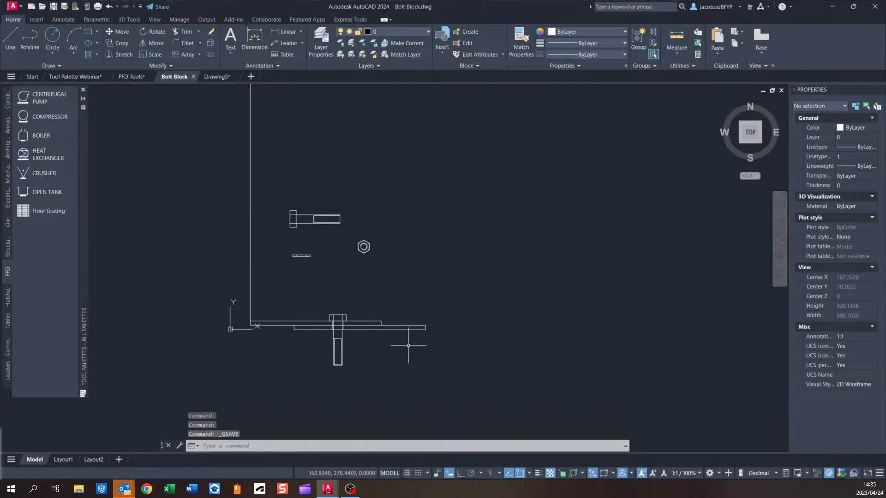
# Select the placed bolt block and copy it to the clipboard.
pyautogui.click(346, 335)
pyautogui.scroll(5, 356, 344)
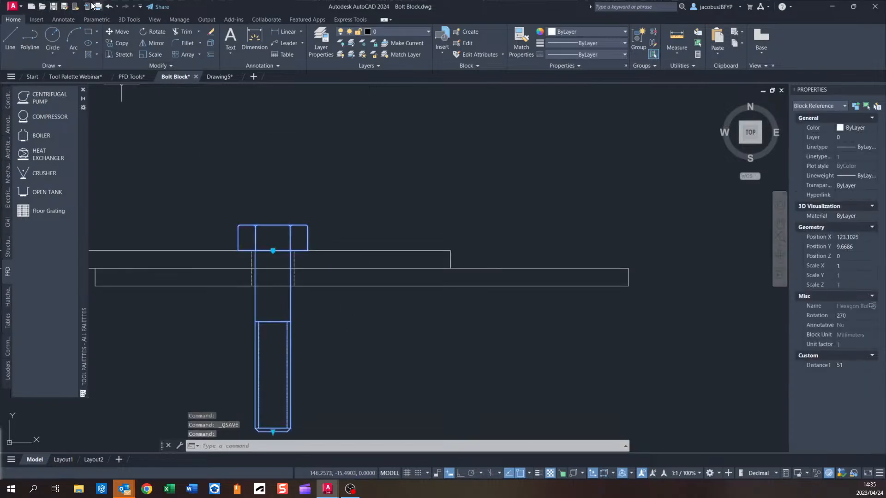
pyautogui.hotkey('ctrl', 'c')
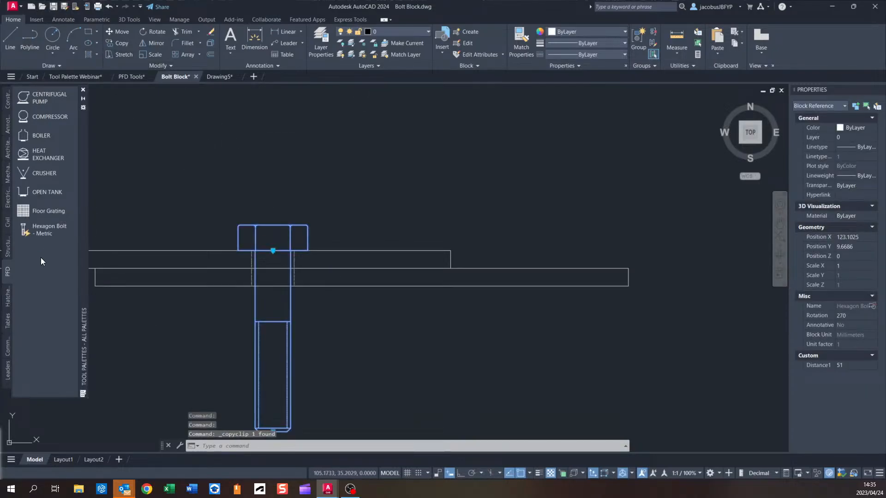
# Open a new drawing and insert the Hexagon Bolt - Metric block from the tool palette.
pyautogui.press('Escape')
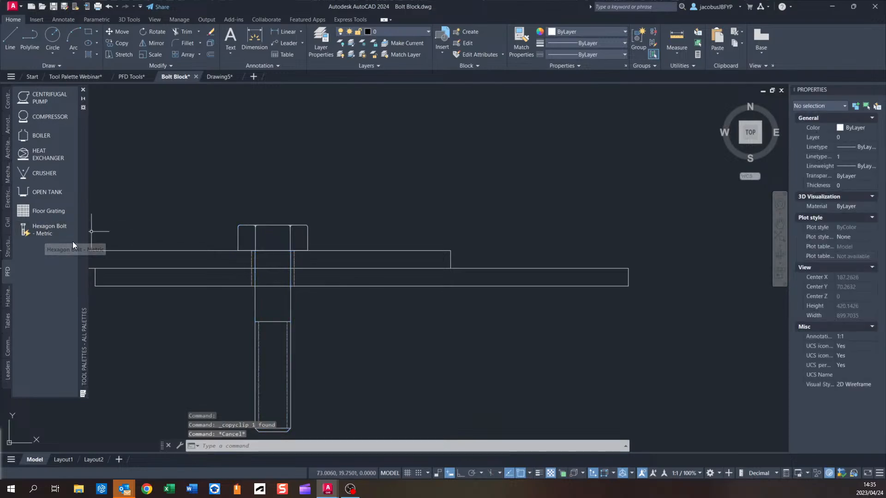
pyautogui.click(221, 76)
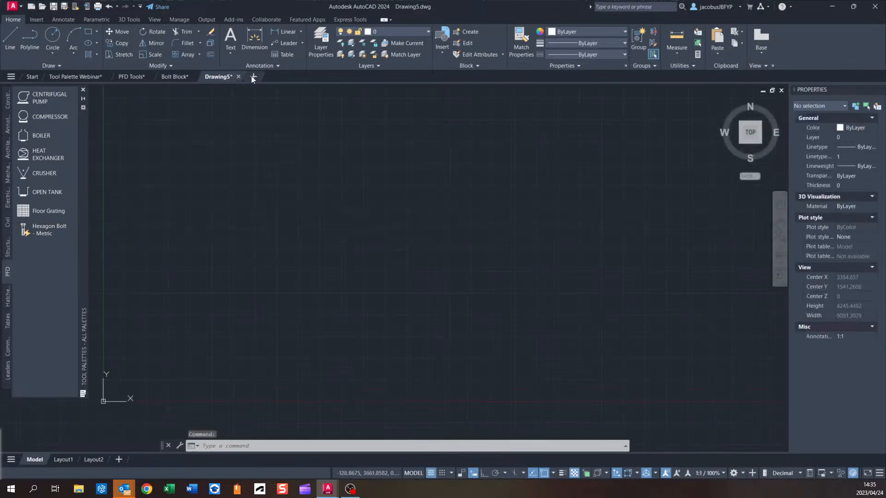
pyautogui.click(253, 76)
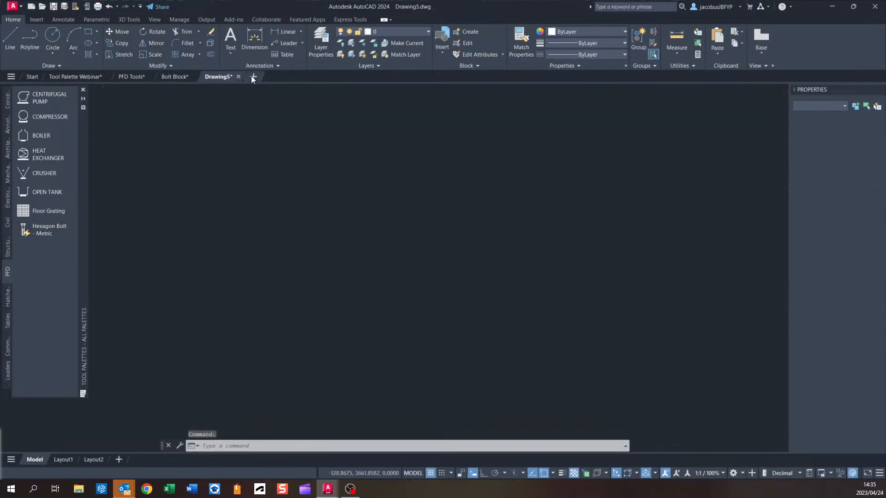
pyautogui.click(49, 231)
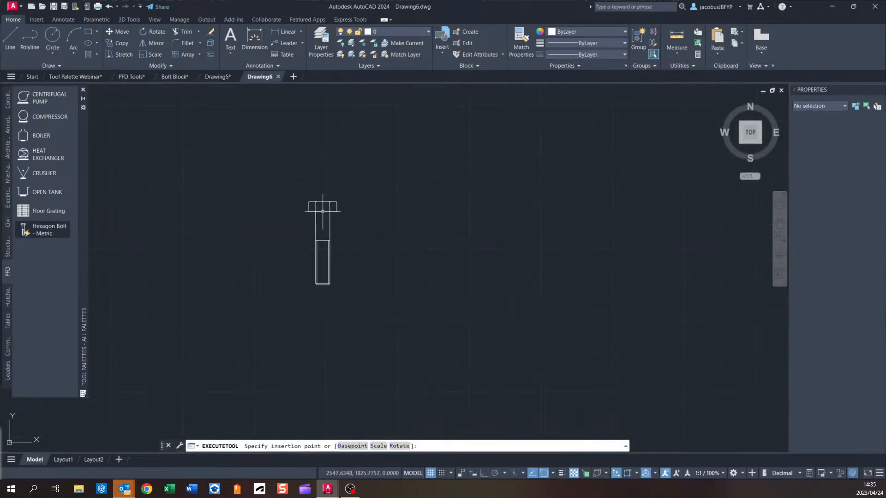
pyautogui.click(323, 212)
# Inspect the inserted bolt block, selecting it and zooming and panning around it.
pyautogui.click(332, 211)
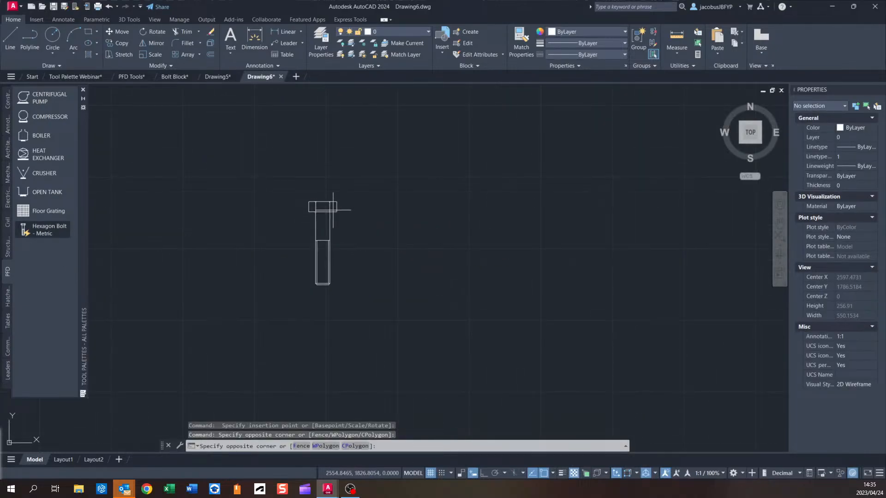
pyautogui.click(324, 211)
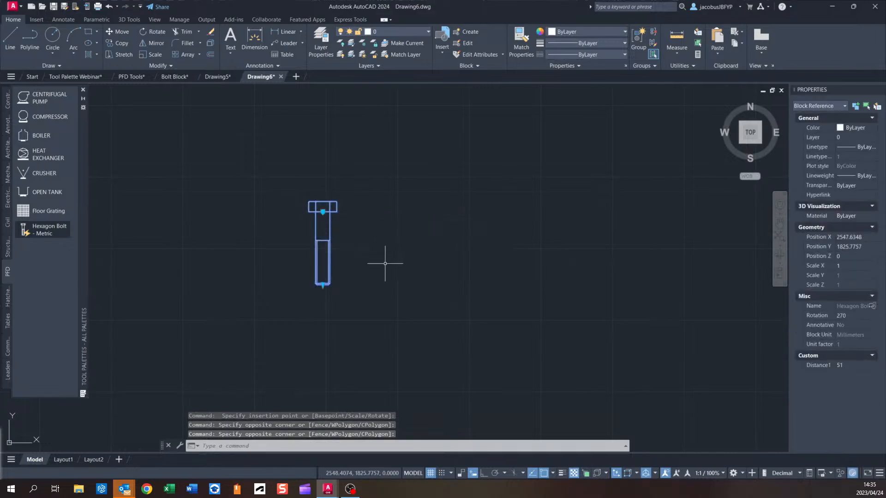
pyautogui.press('Escape')
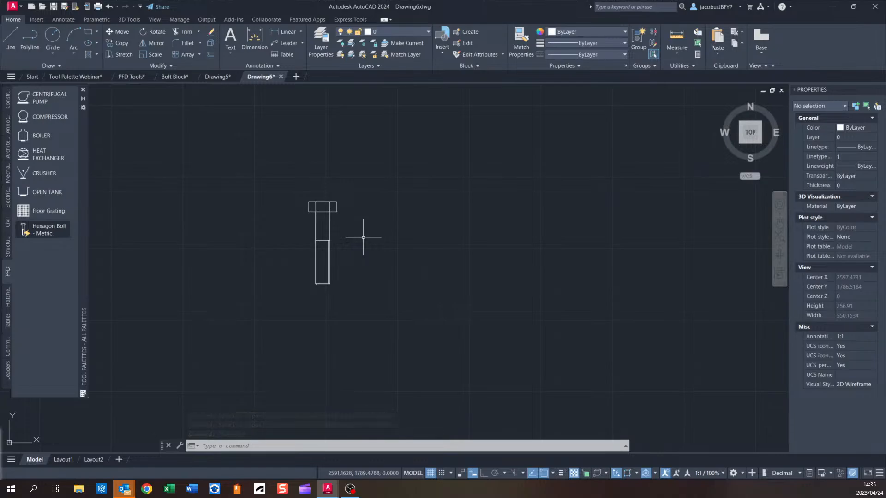
pyautogui.moveTo(341, 194); pyautogui.dragTo(377, 248, button='middle')
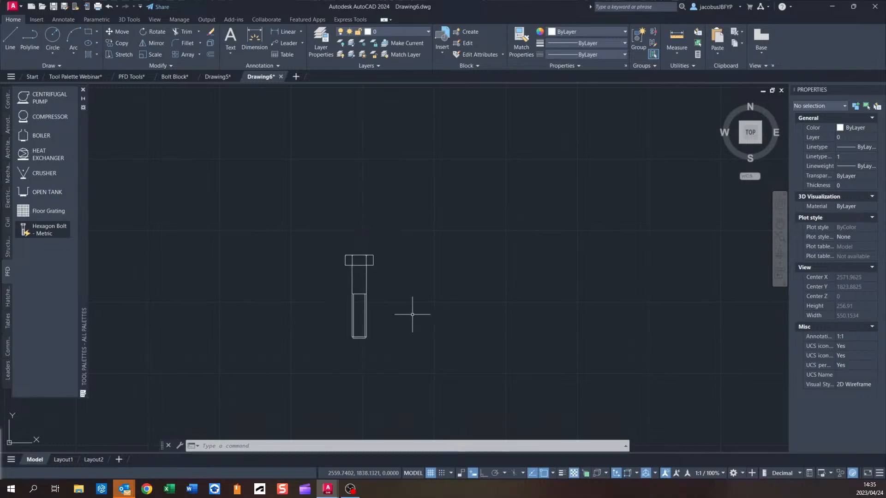
pyautogui.scroll(-2, 342, 248)
pyautogui.moveTo(367, 226); pyautogui.dragTo(390, 271, button='middle')
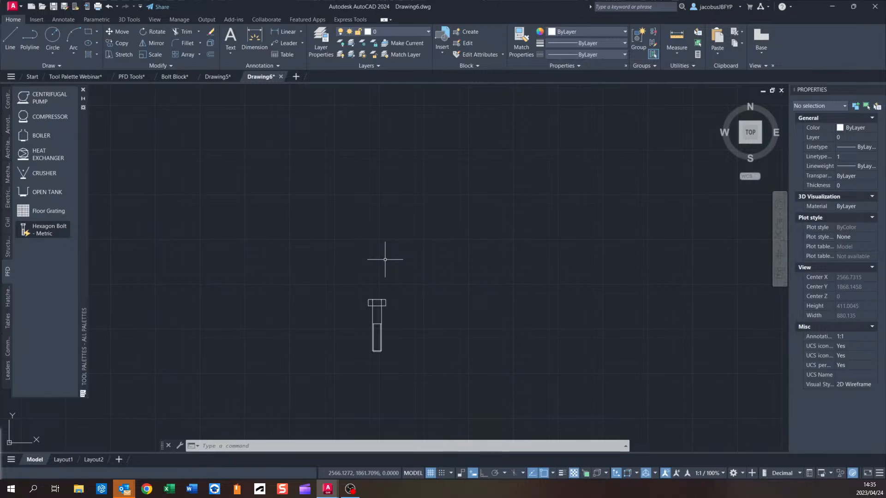
pyautogui.scroll(-2, 389, 257)
pyautogui.moveTo(388, 290); pyautogui.dragTo(361, 213, button='middle')
pyautogui.scroll(4, 363, 248)
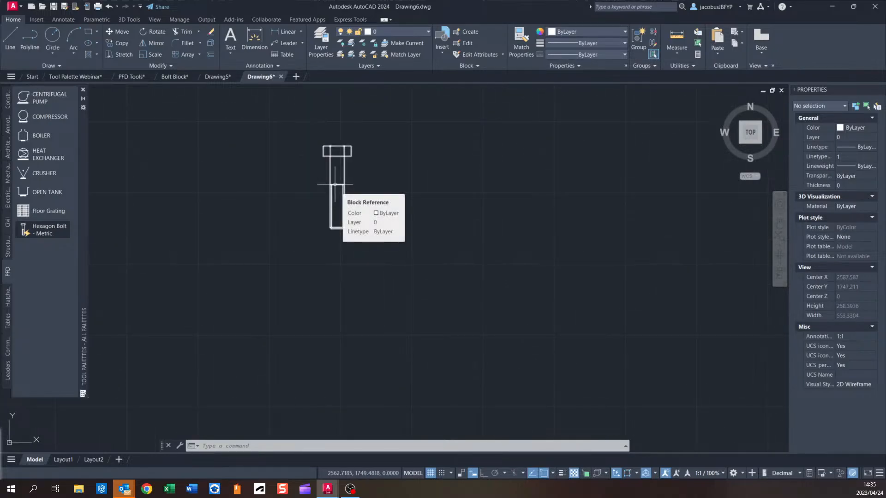
pyautogui.moveTo(350, 197); pyautogui.dragTo(368, 251, button='middle')
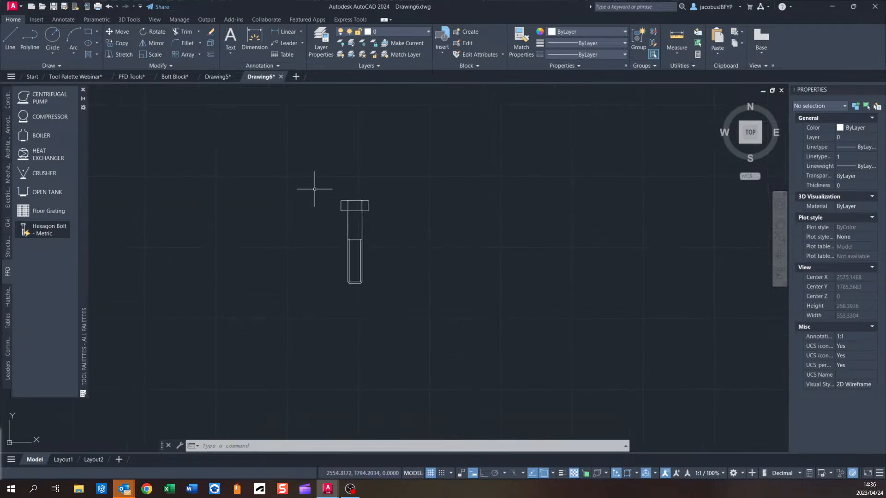
pyautogui.moveTo(332, 231); pyautogui.dragTo(311, 248, button='middle')
pyautogui.scroll(2, 332, 224)
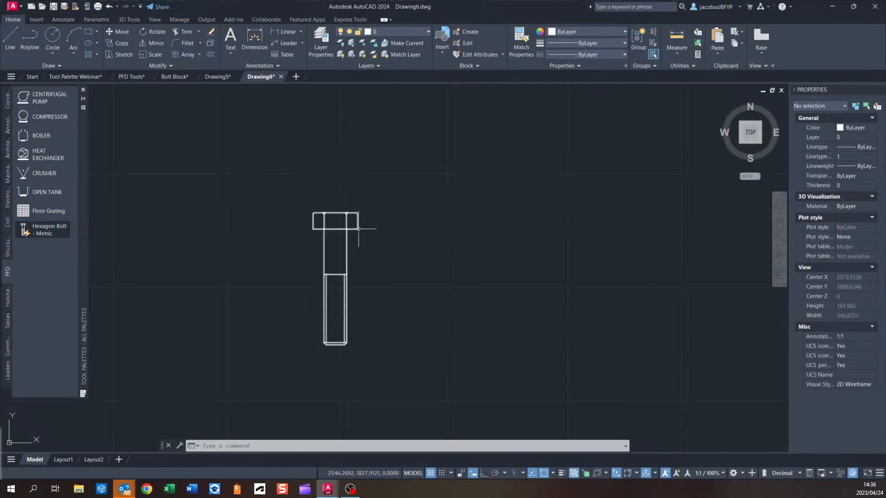
pyautogui.moveTo(409, 262); pyautogui.dragTo(388, 259, button='middle')
pyautogui.moveTo(336, 269); pyautogui.dragTo(386, 269, button='middle')
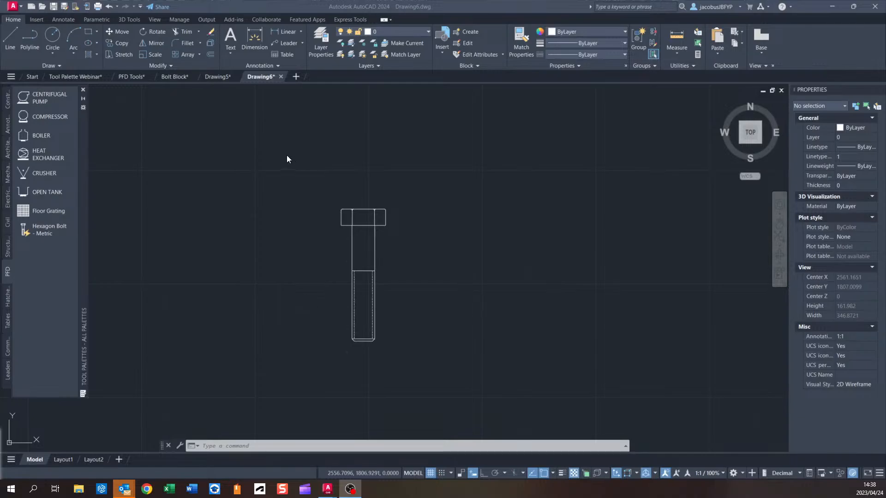
# Switch to the Tool Palette Webinar drawing.
pyautogui.click(75, 77)
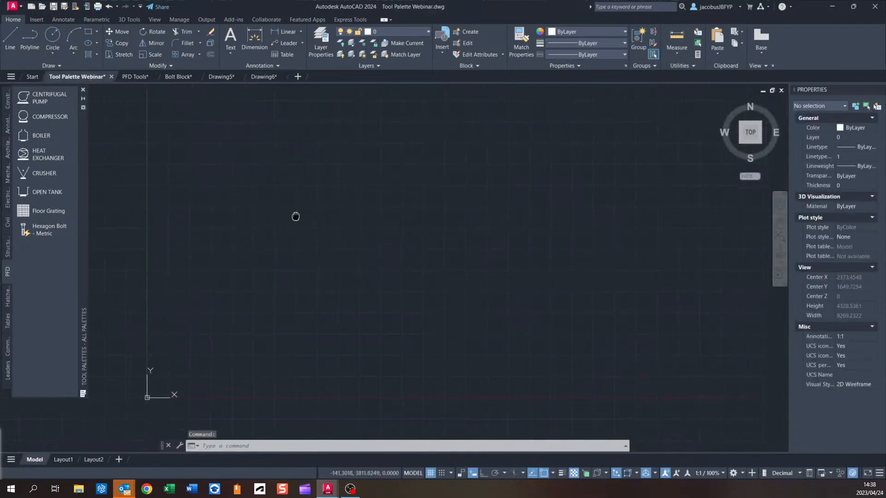